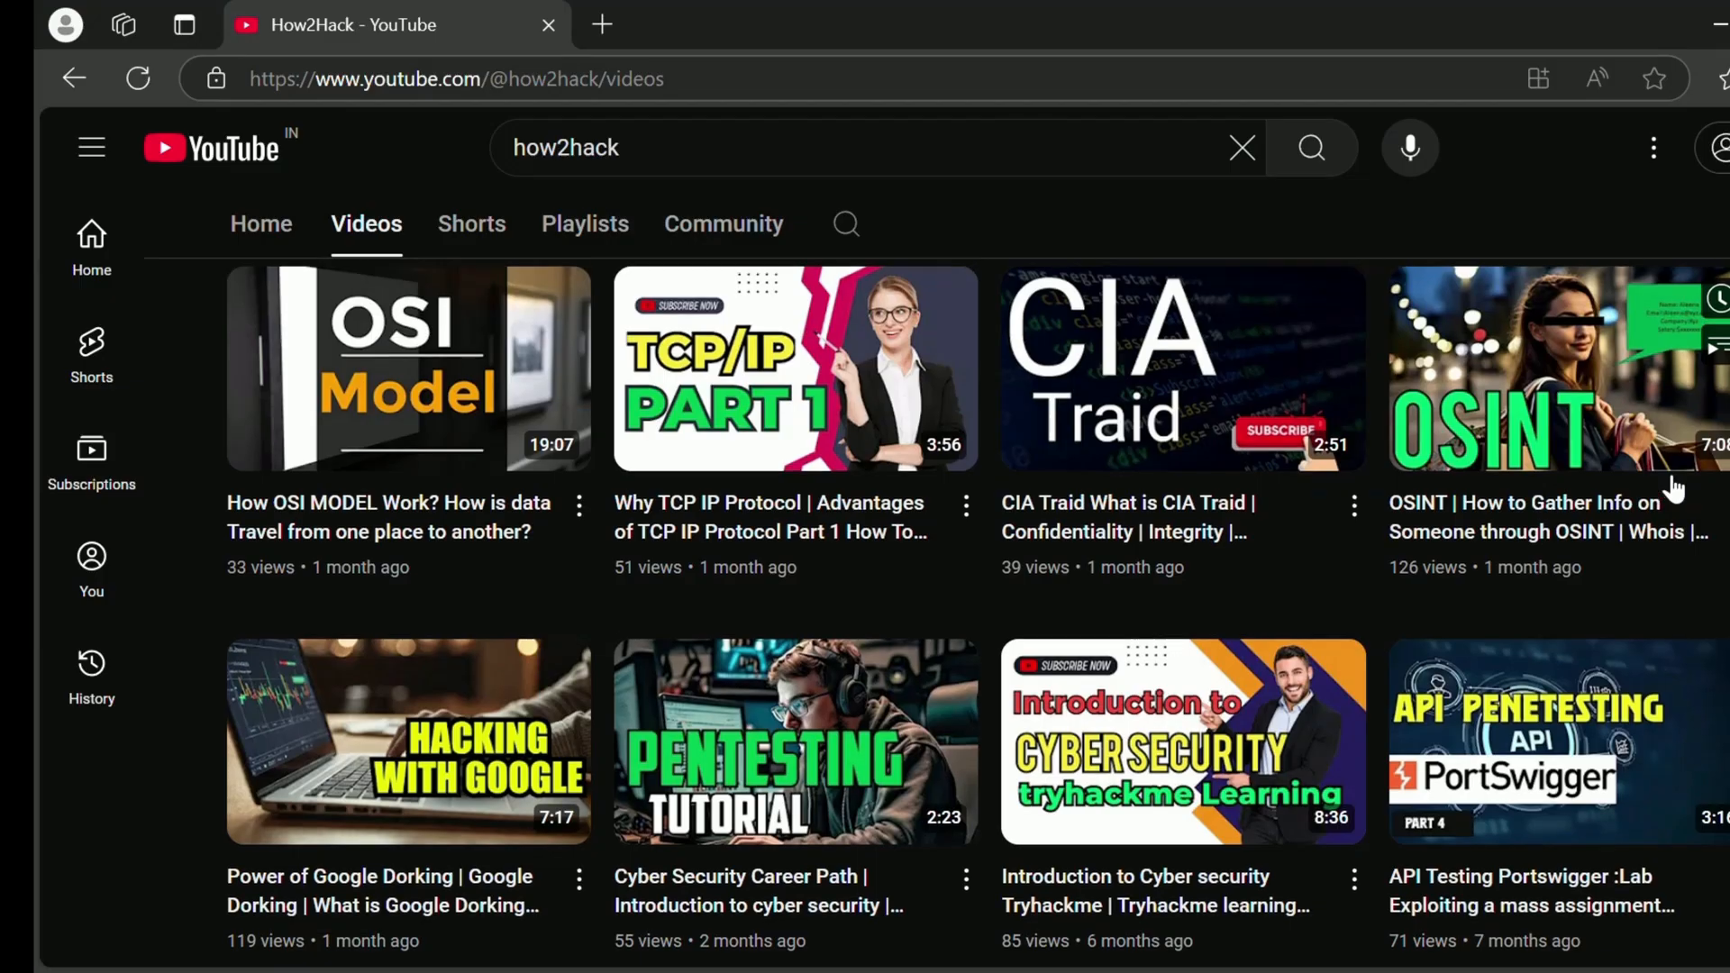
{"action": "scroll", "coordinate": [1673, 489], "scroll_direction": "up", "scroll_amount": 3}
{"action": "scroll", "coordinate": [1673, 489], "scroll_direction": "up", "scroll_amount": 5}
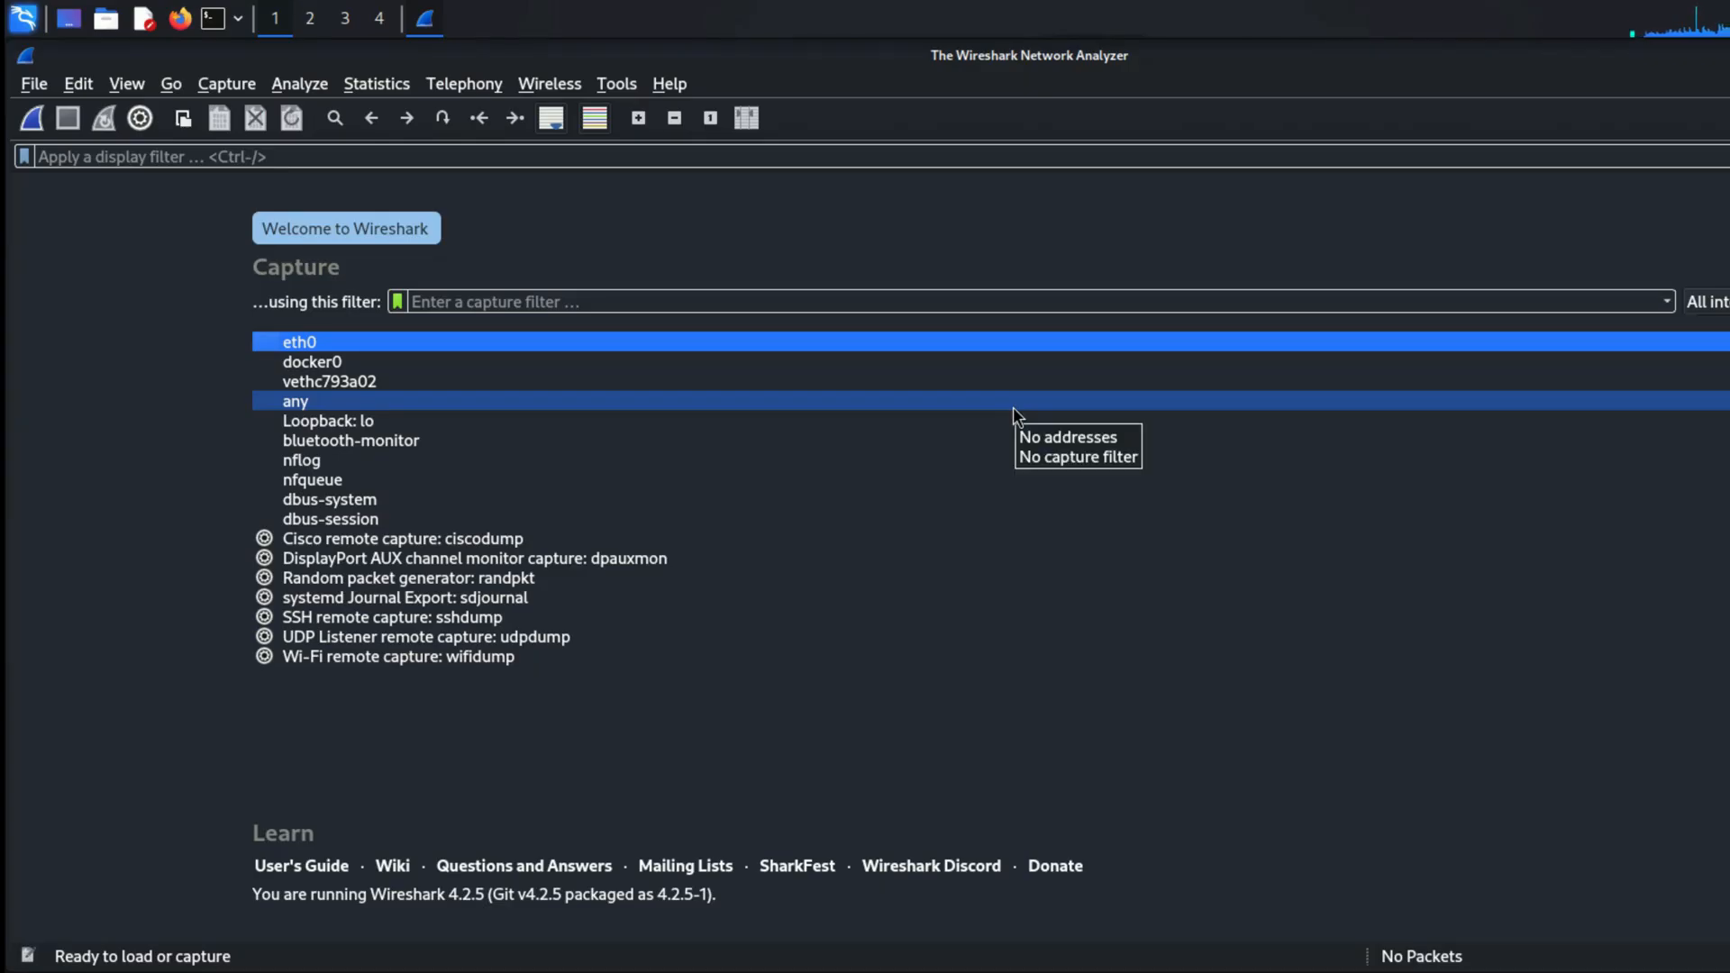
Step: Start a live packet capture on the eth0 interface in Wireshark
{"action": "left_click", "coordinate": [804, 346]}
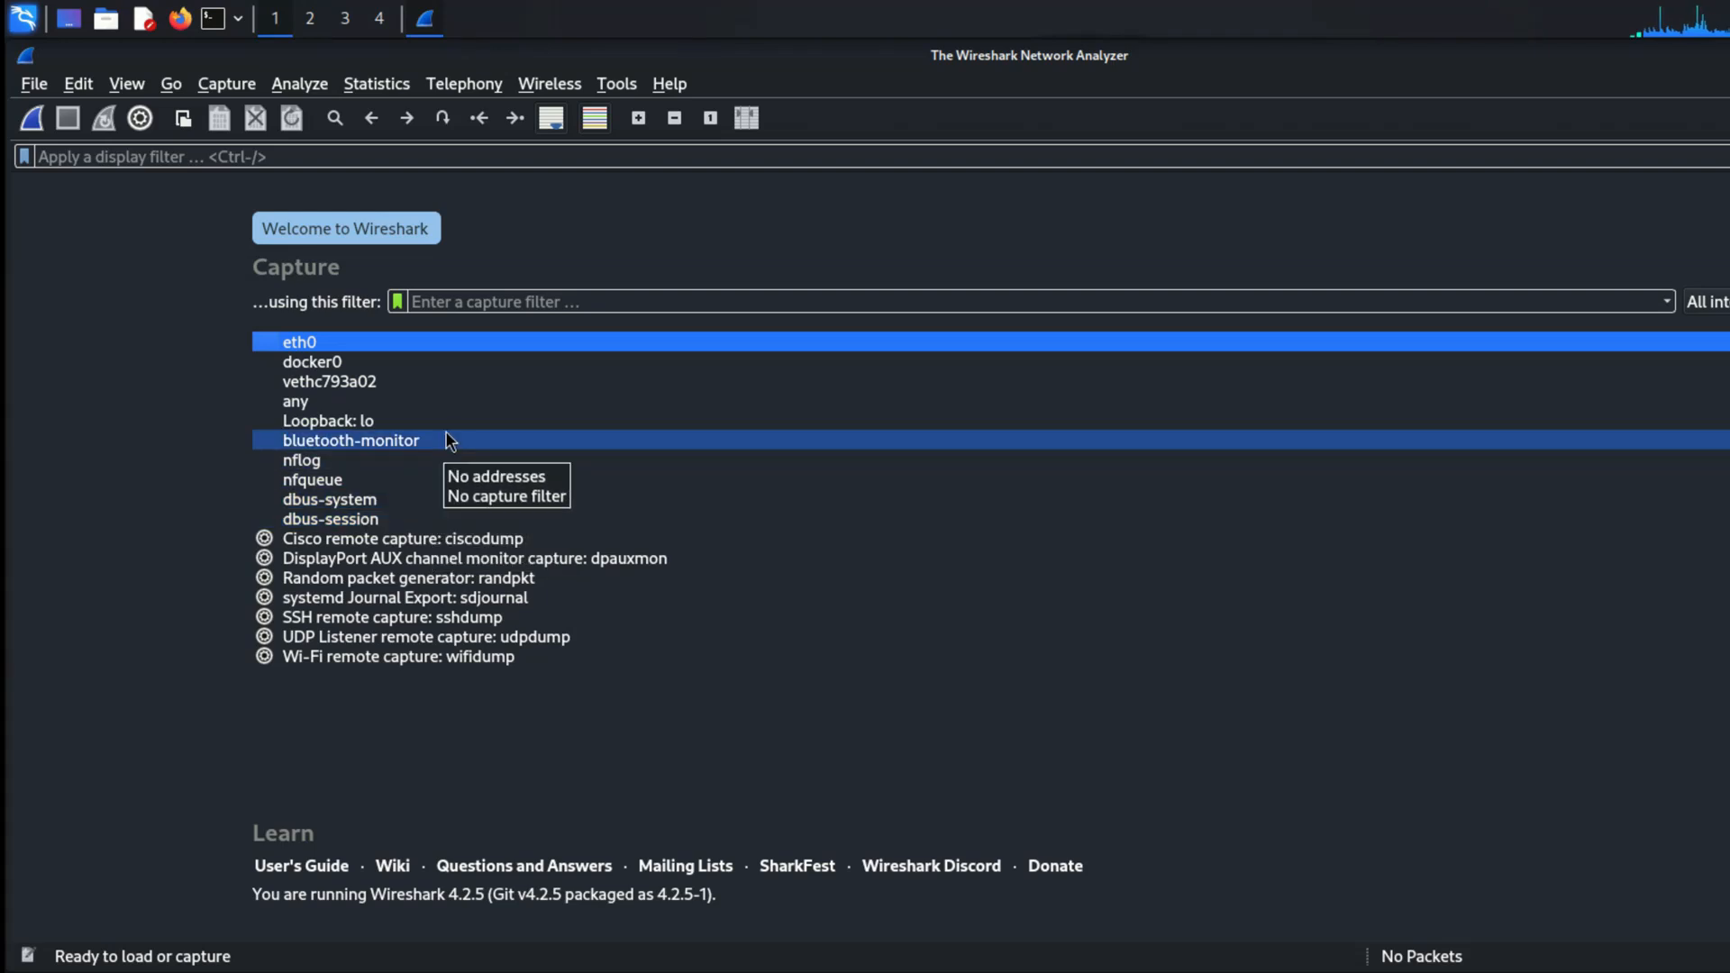
{"action": "double_click", "coordinate": [483, 343]}
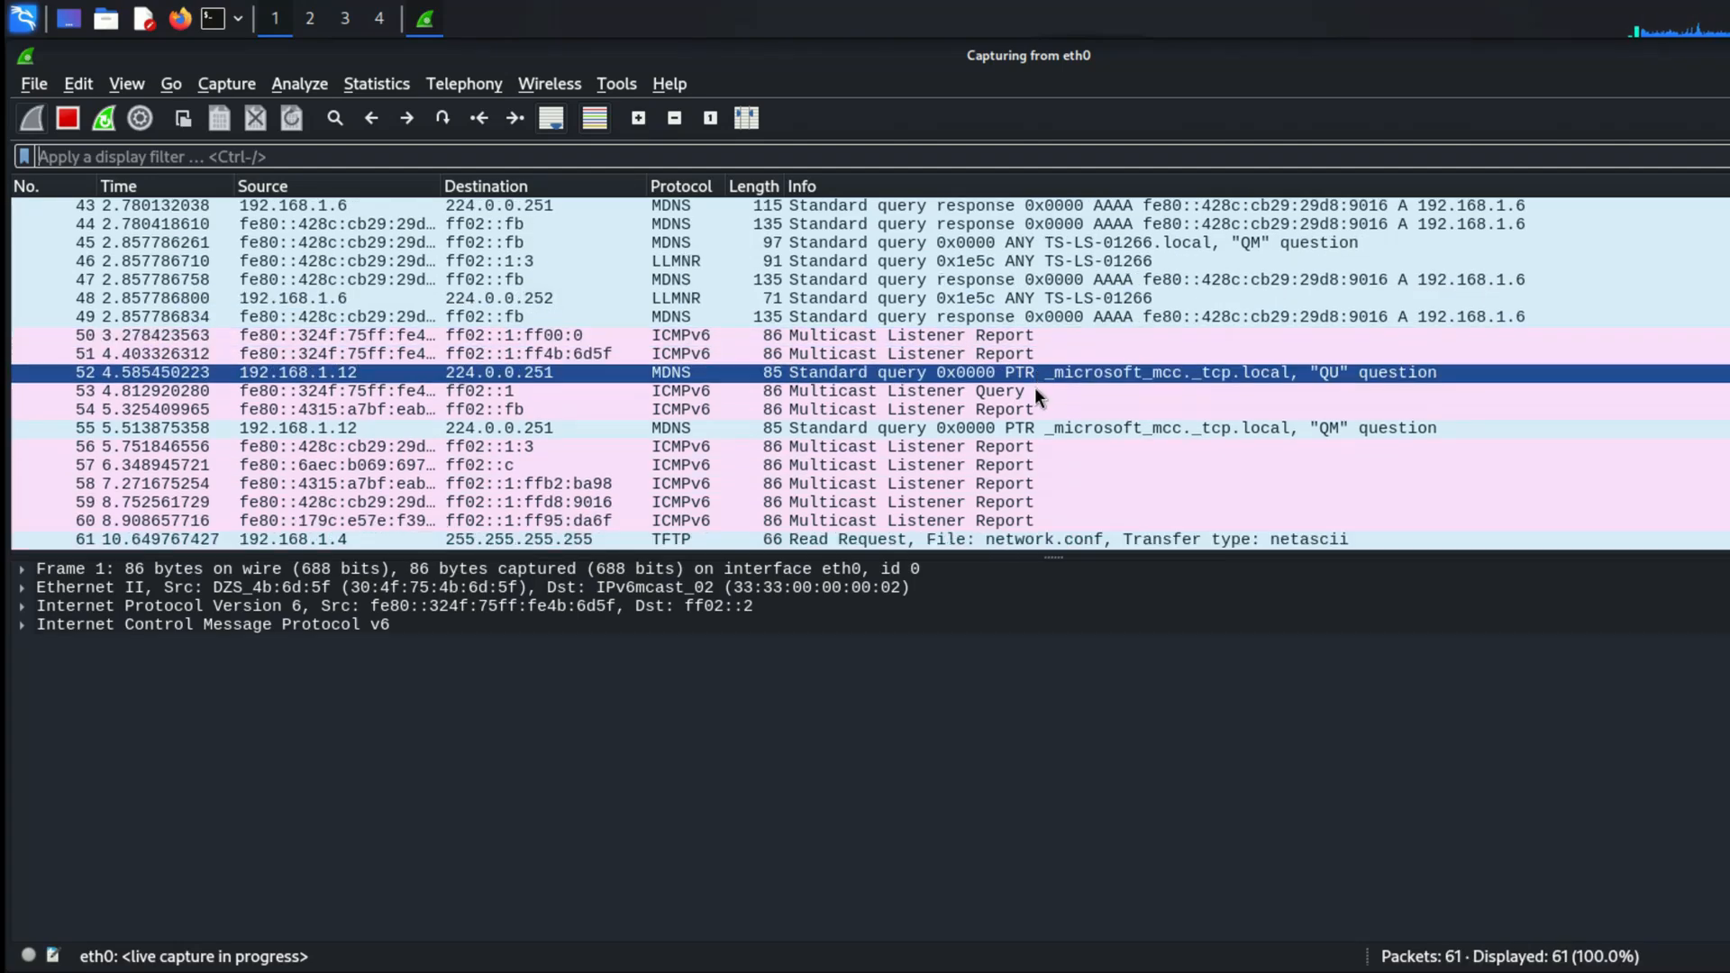
Step: Open a terminal, ping 192.168.1.1, and stop the ping after a few replies
{"action": "key", "text": "ctrl+alt+t"}
{"action": "type", "text": "ping "}
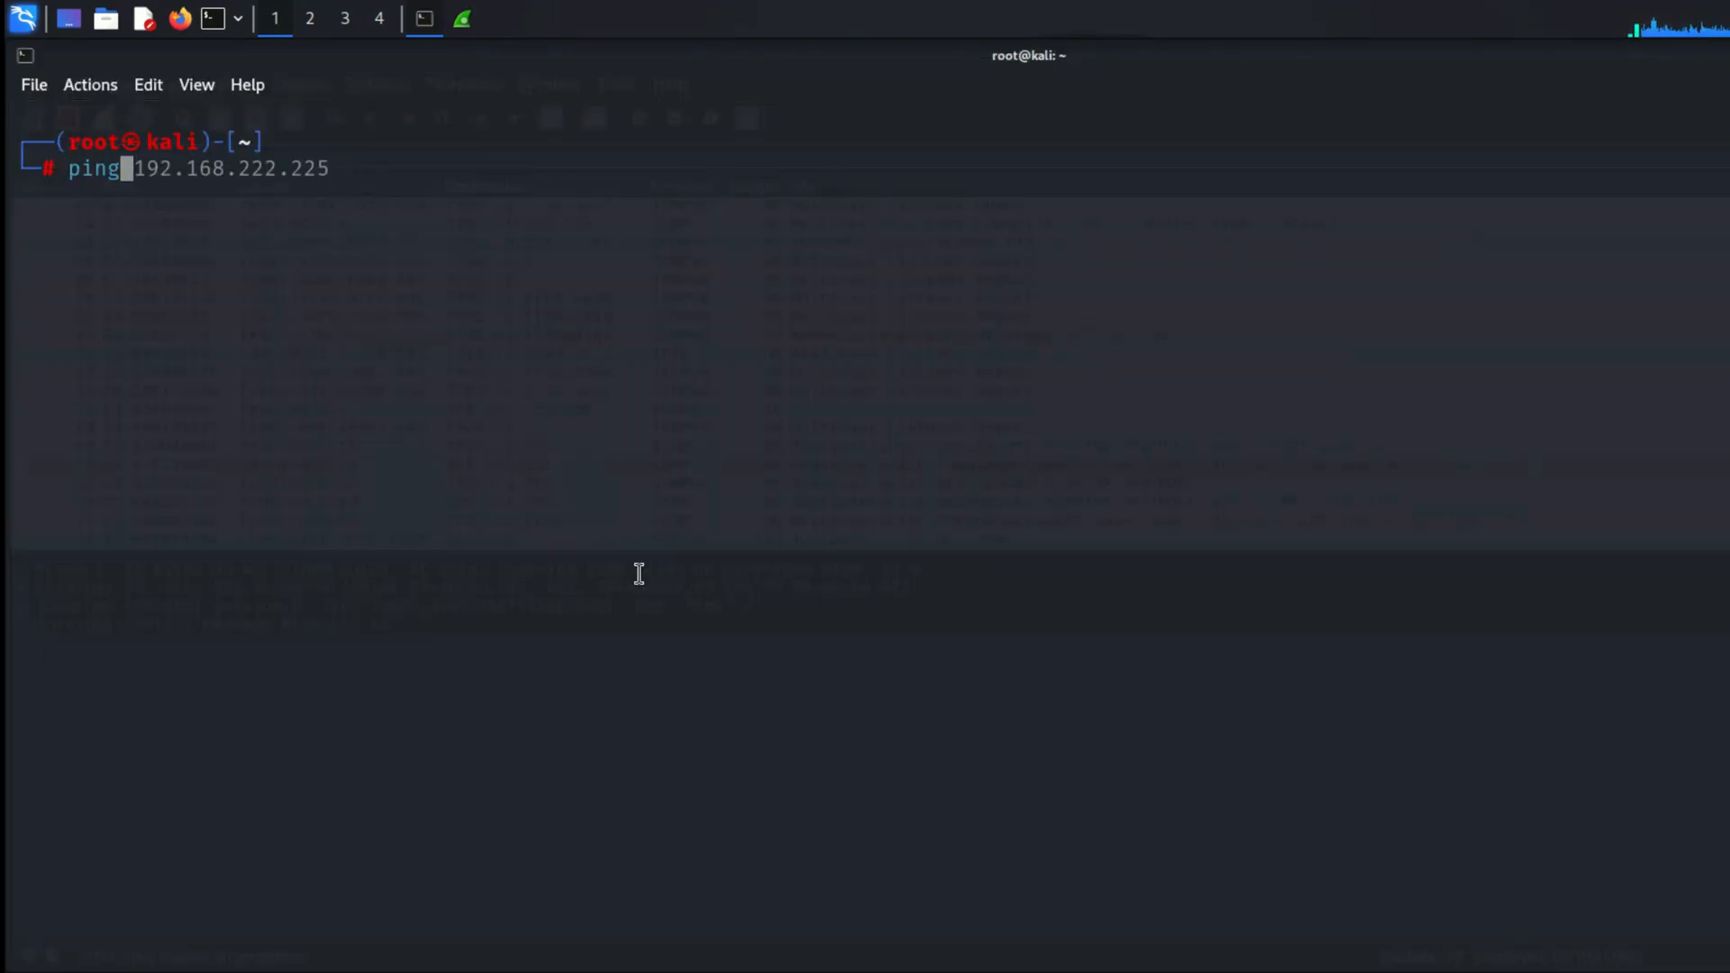
{"action": "type", "text": "192"}
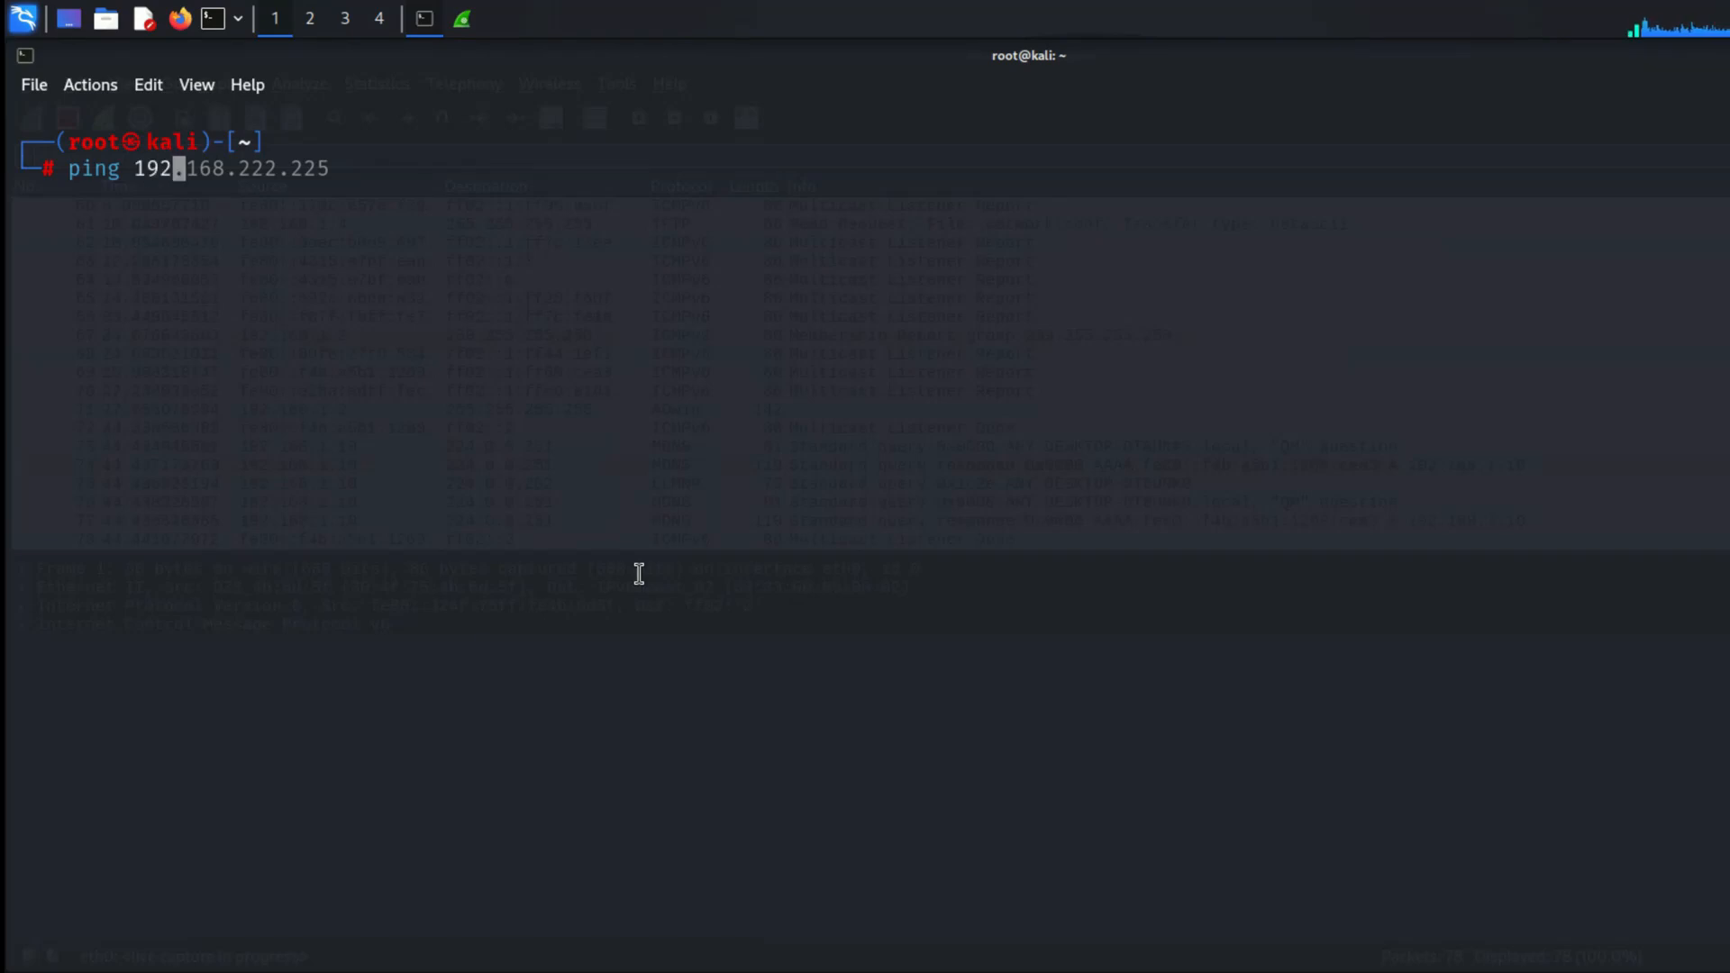
{"action": "type", "text": ".168.1.1"}
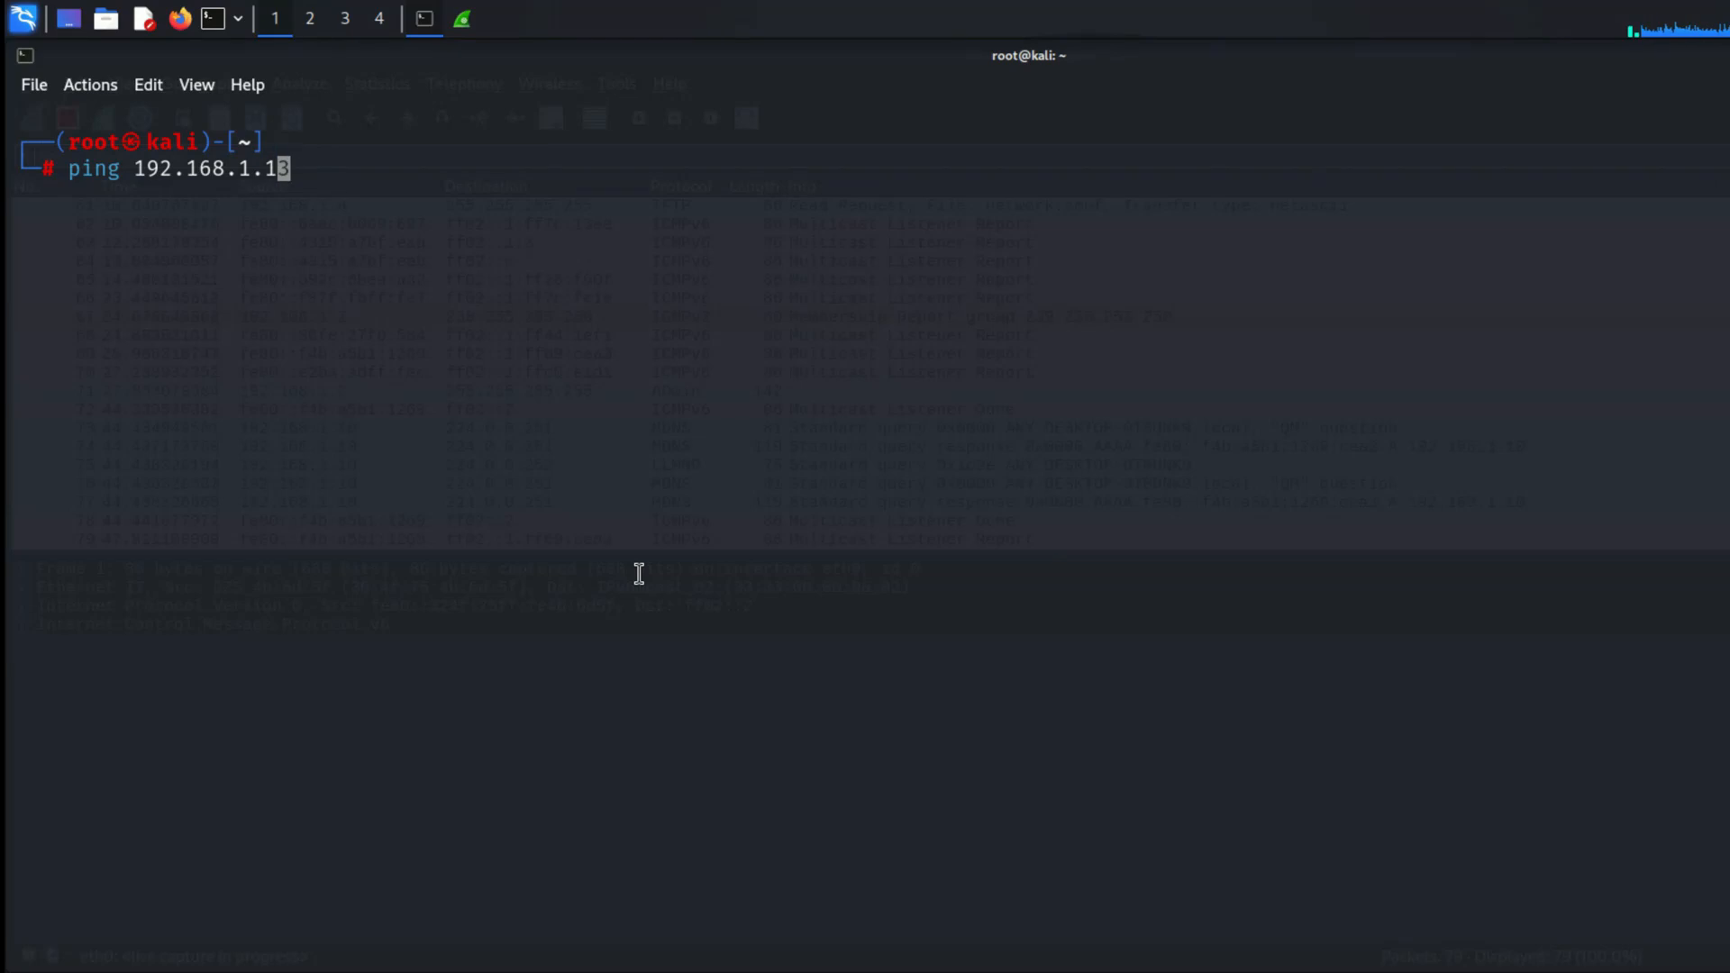
{"action": "key", "text": "Return"}
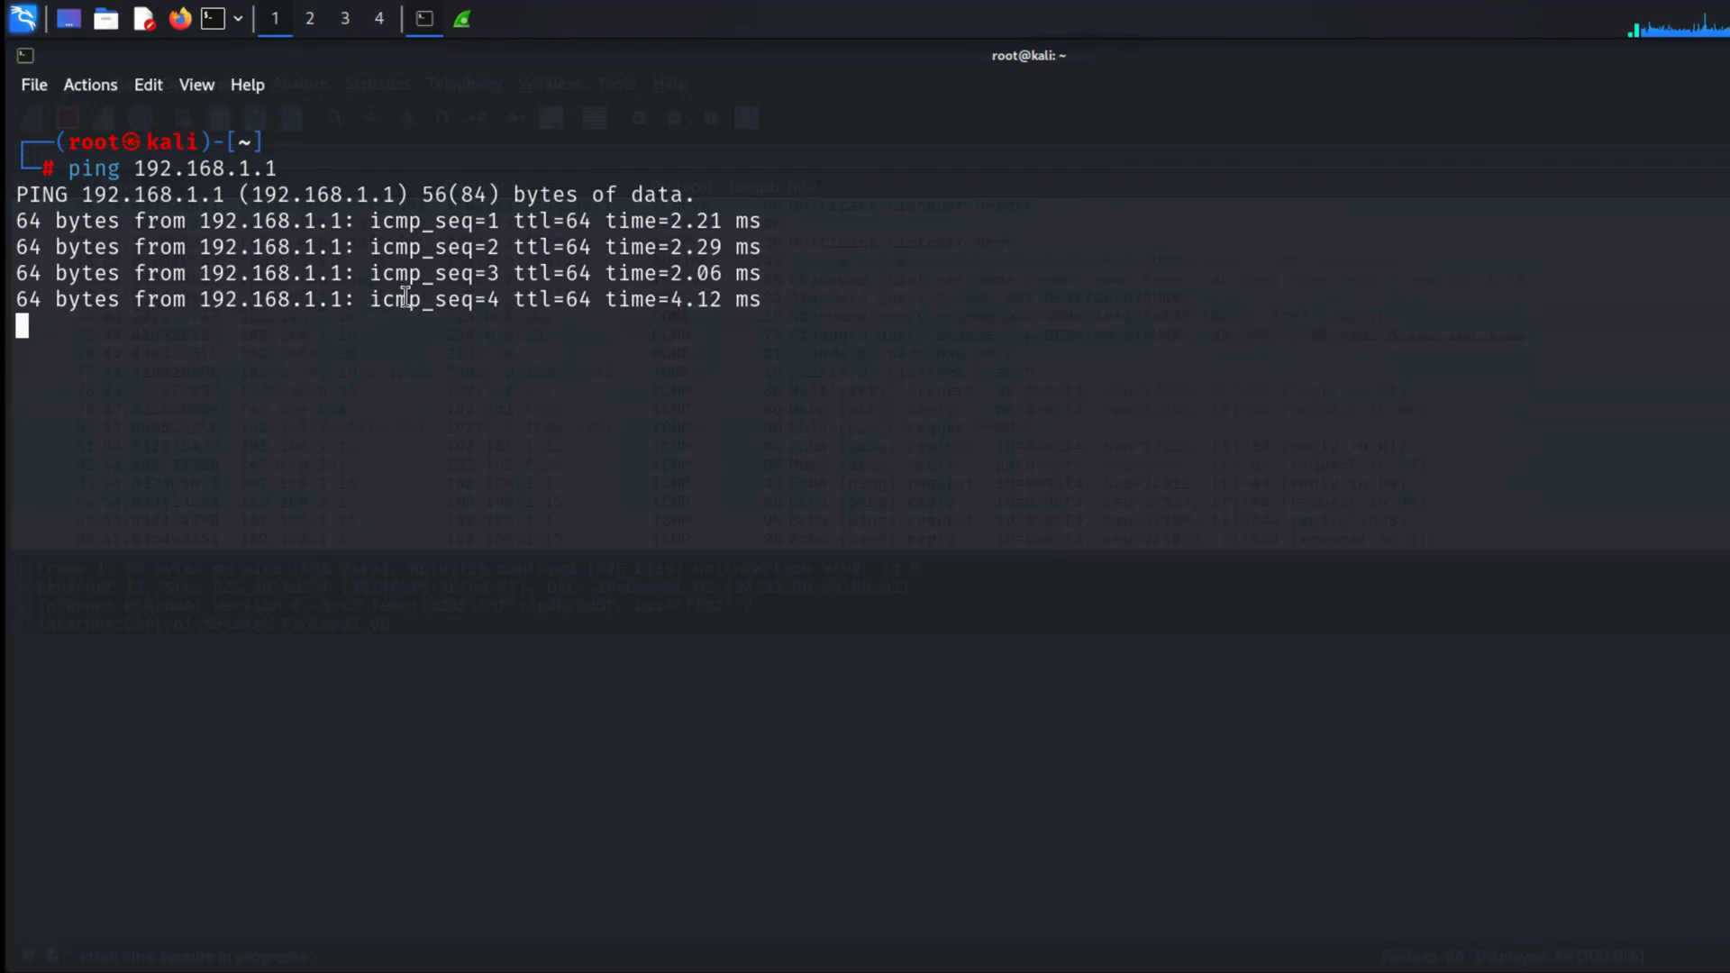
{"action": "key", "text": "ctrl+c"}
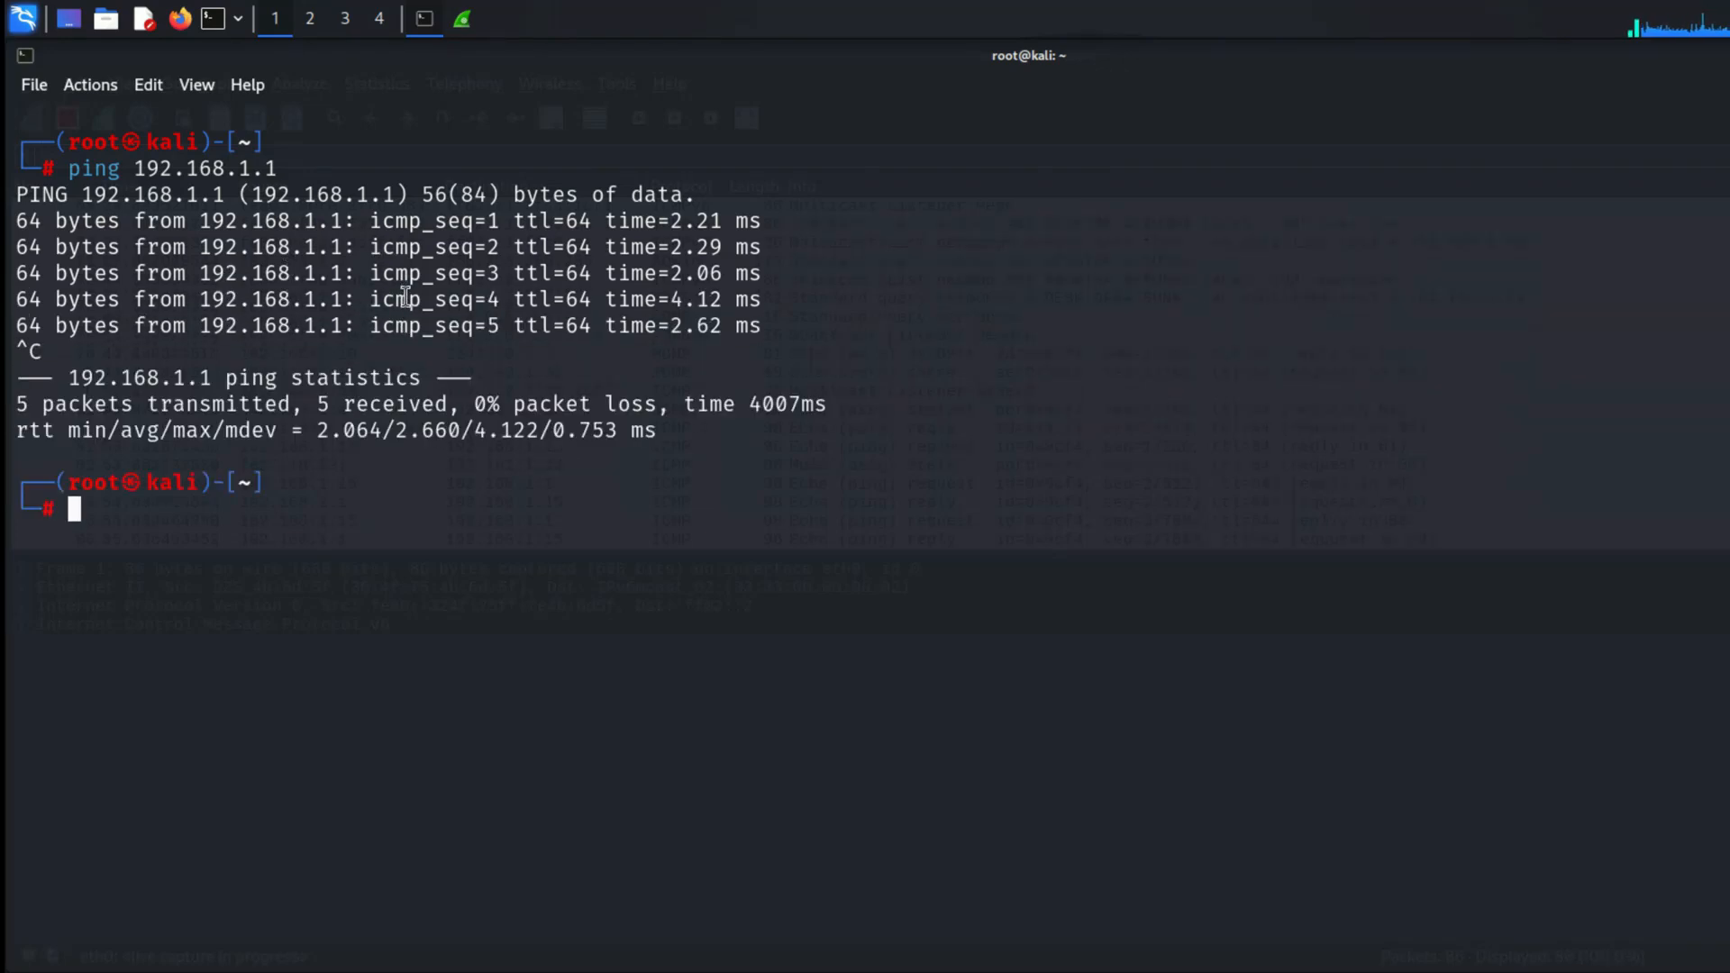
Step: Switch back to Wireshark and examine the captured ping requests and replies along with the surrounding packets
{"action": "left_click", "coordinate": [465, 21]}
{"action": "left_click", "coordinate": [646, 261]}
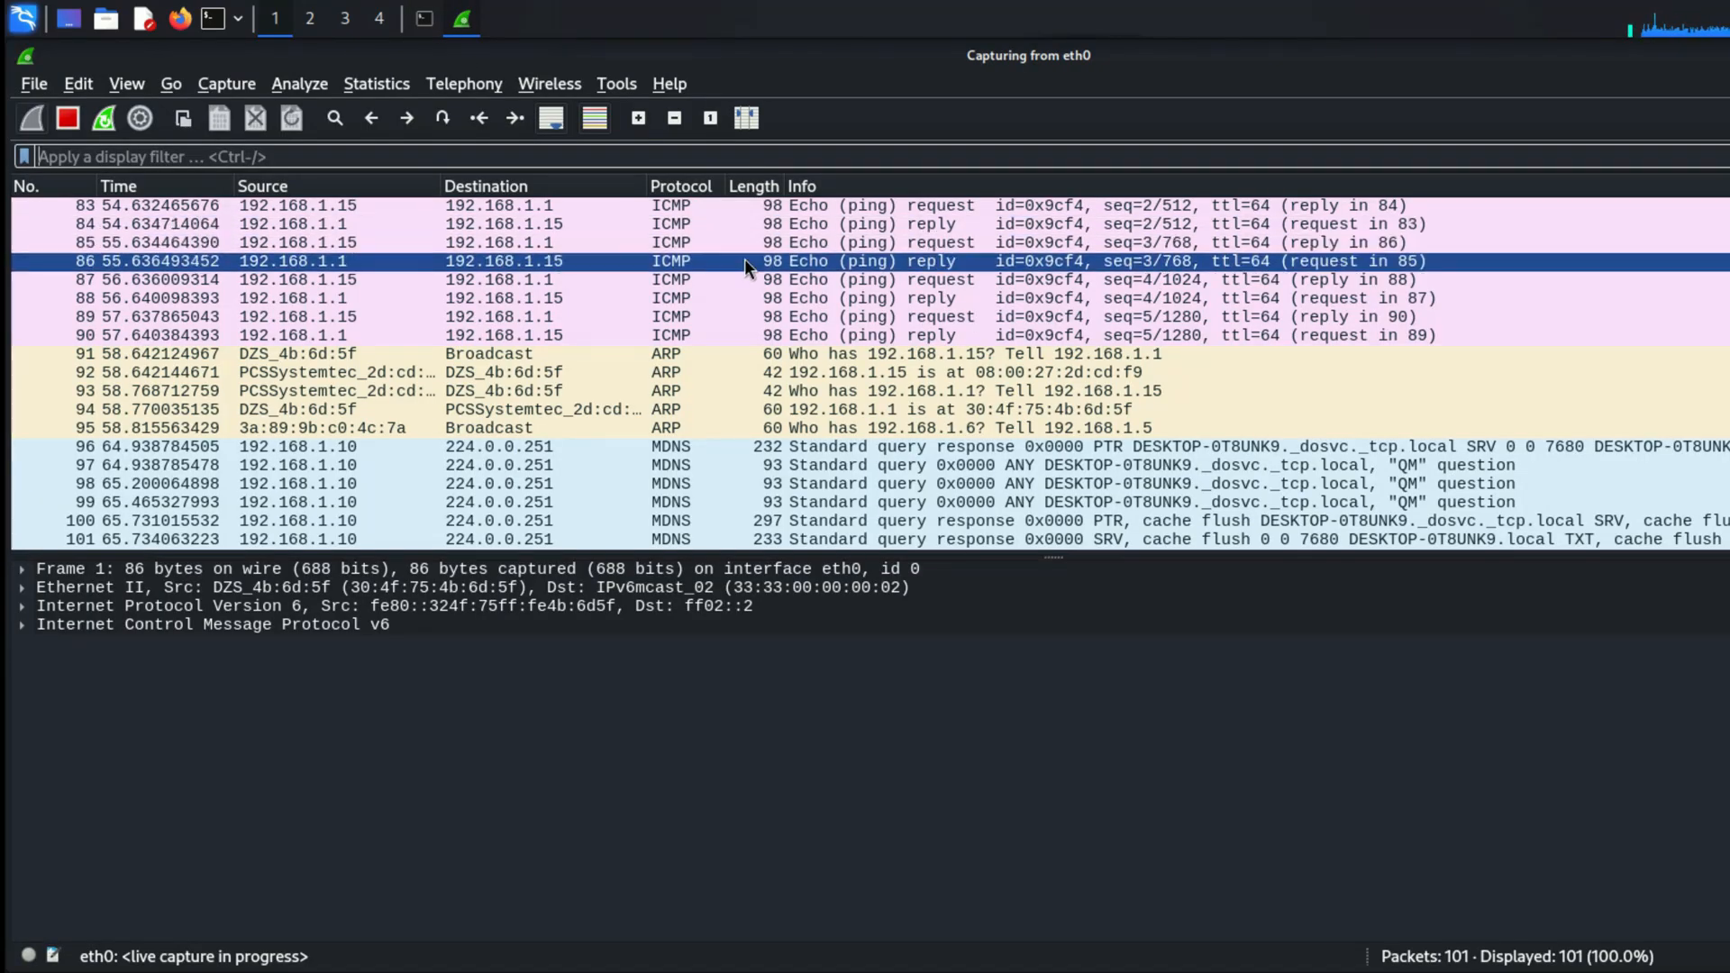
{"action": "scroll", "coordinate": [744, 262], "scroll_direction": "up", "scroll_amount": 4}
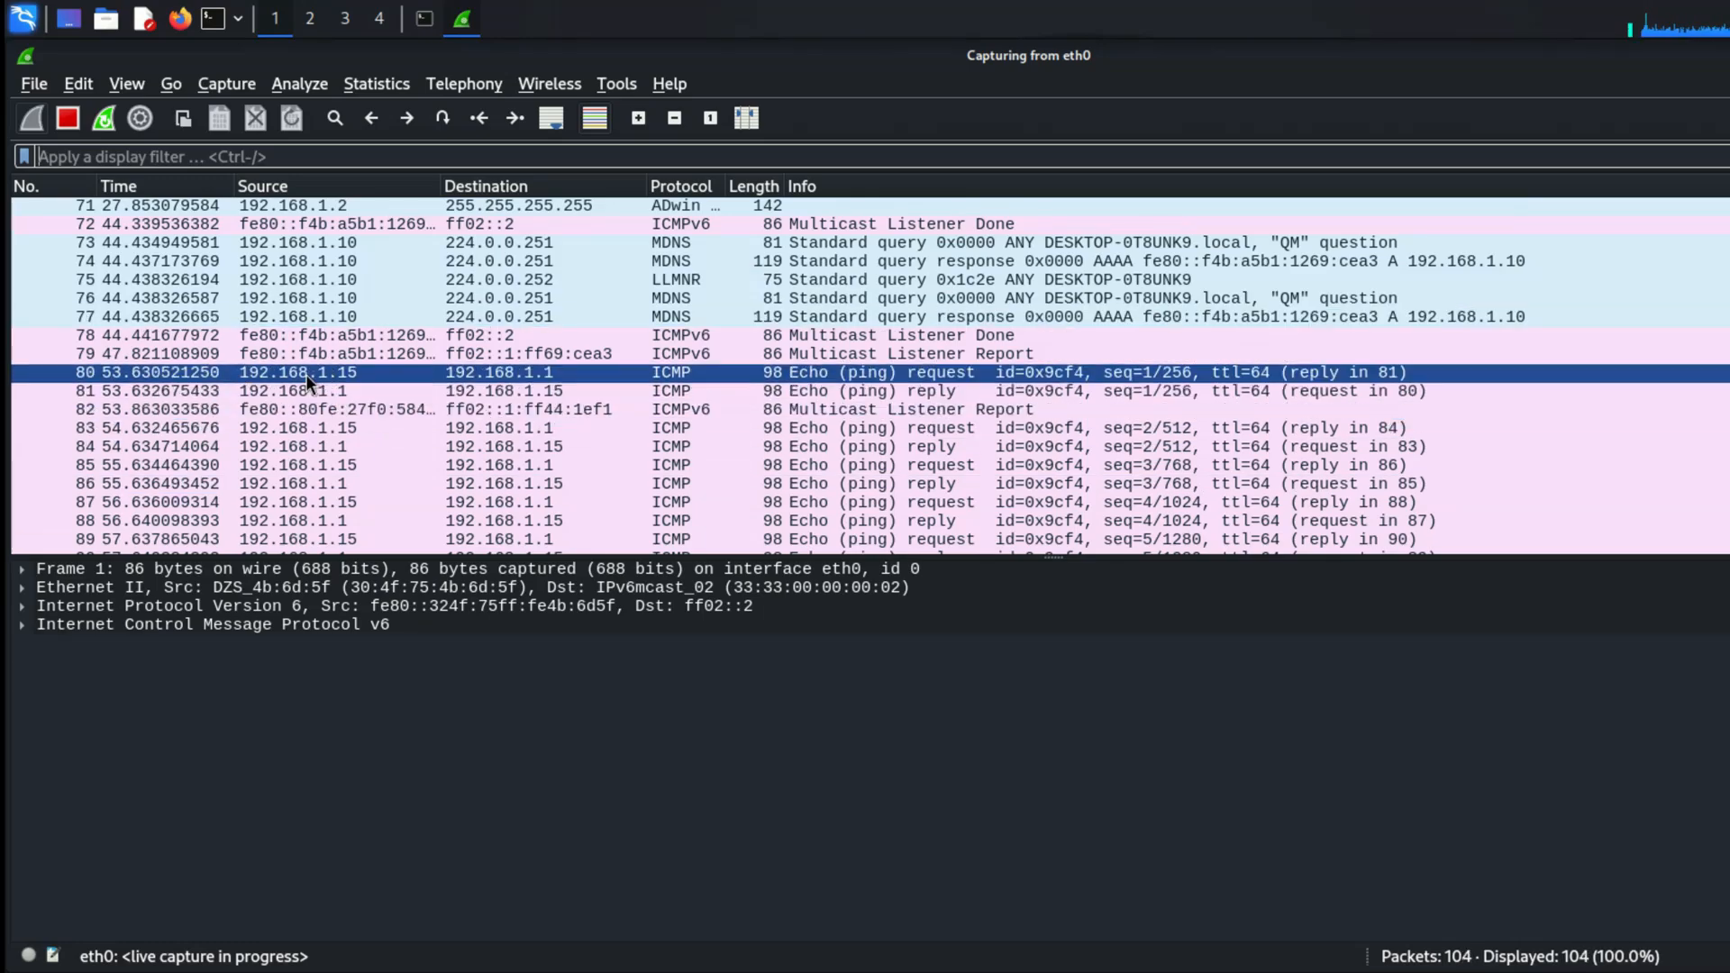
{"action": "scroll", "coordinate": [252, 354], "scroll_direction": "up", "scroll_amount": 6}
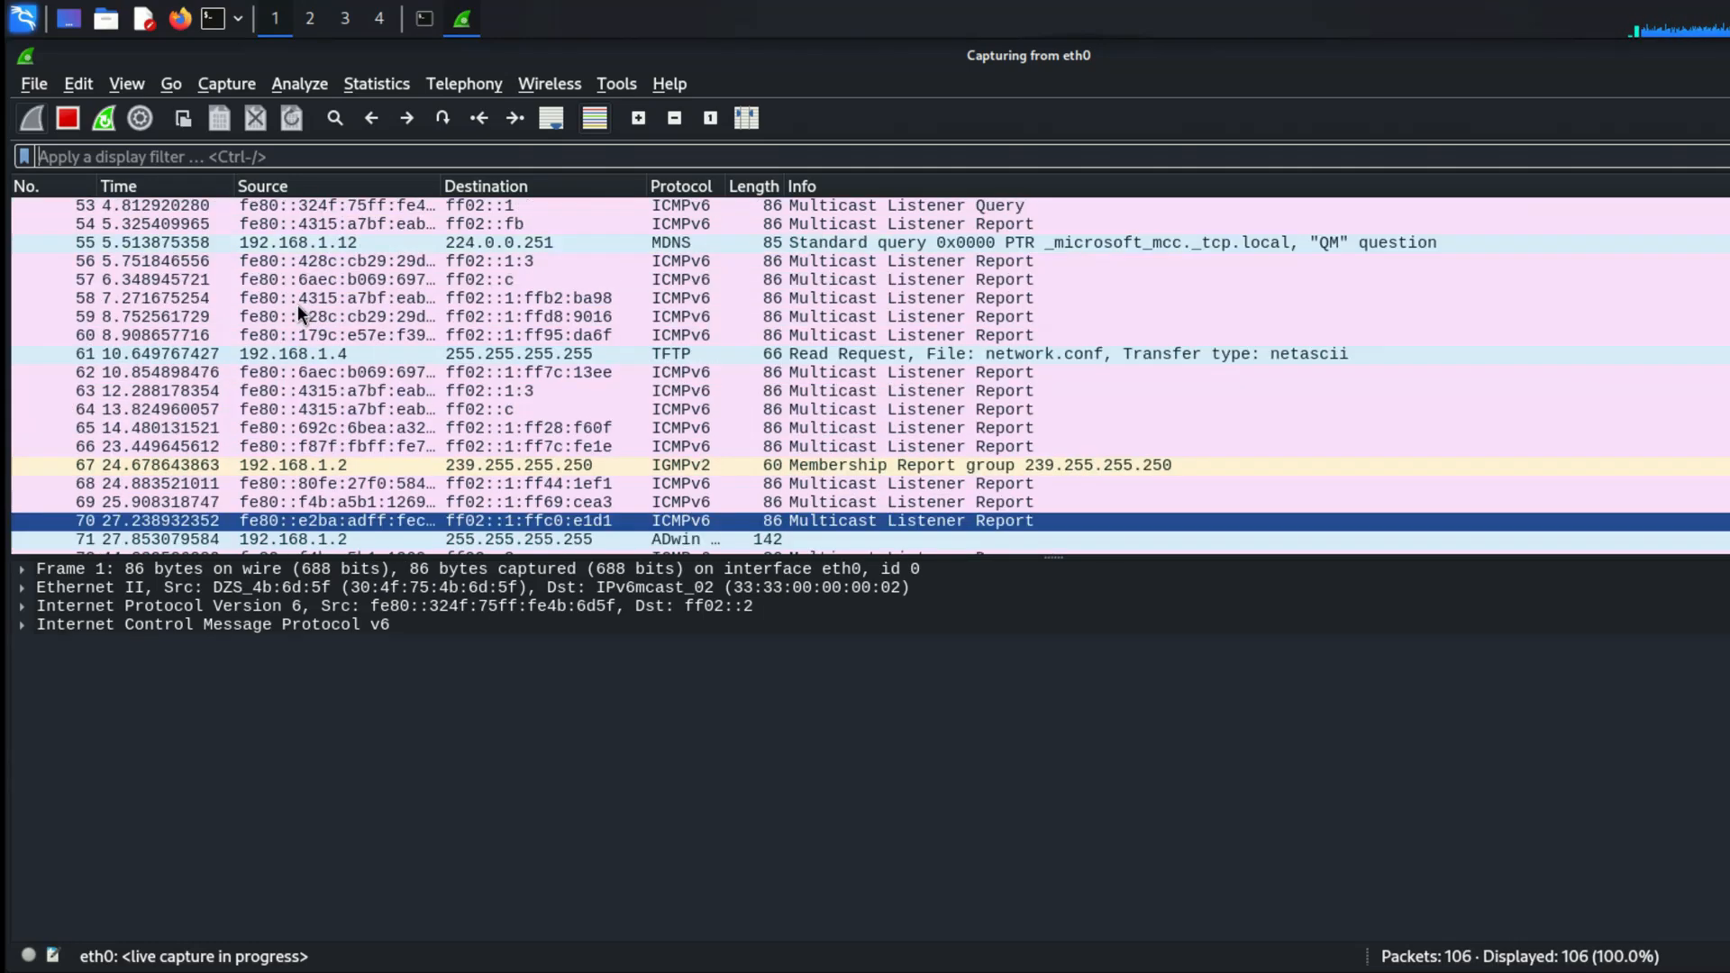
{"action": "scroll", "coordinate": [297, 304], "scroll_direction": "up", "scroll_amount": 4}
{"action": "scroll", "coordinate": [391, 411], "scroll_direction": "down", "scroll_amount": 2}
{"action": "left_click", "coordinate": [269, 370]}
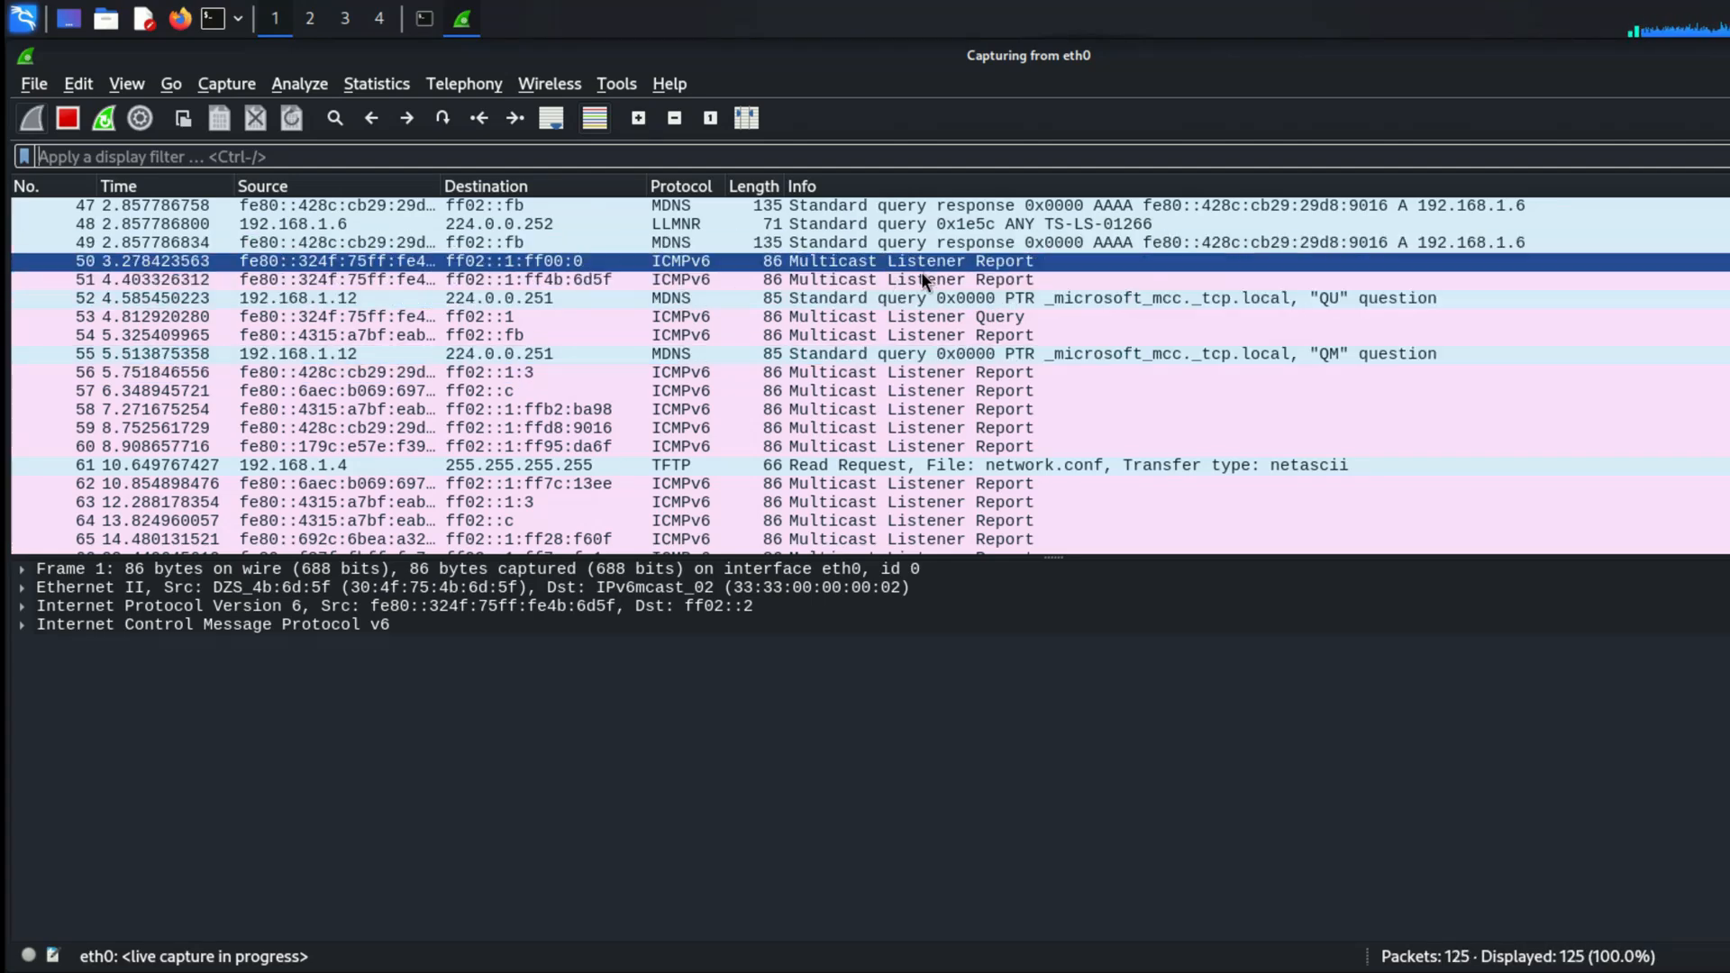
{"action": "scroll", "coordinate": [923, 409], "scroll_direction": "down", "scroll_amount": 7}
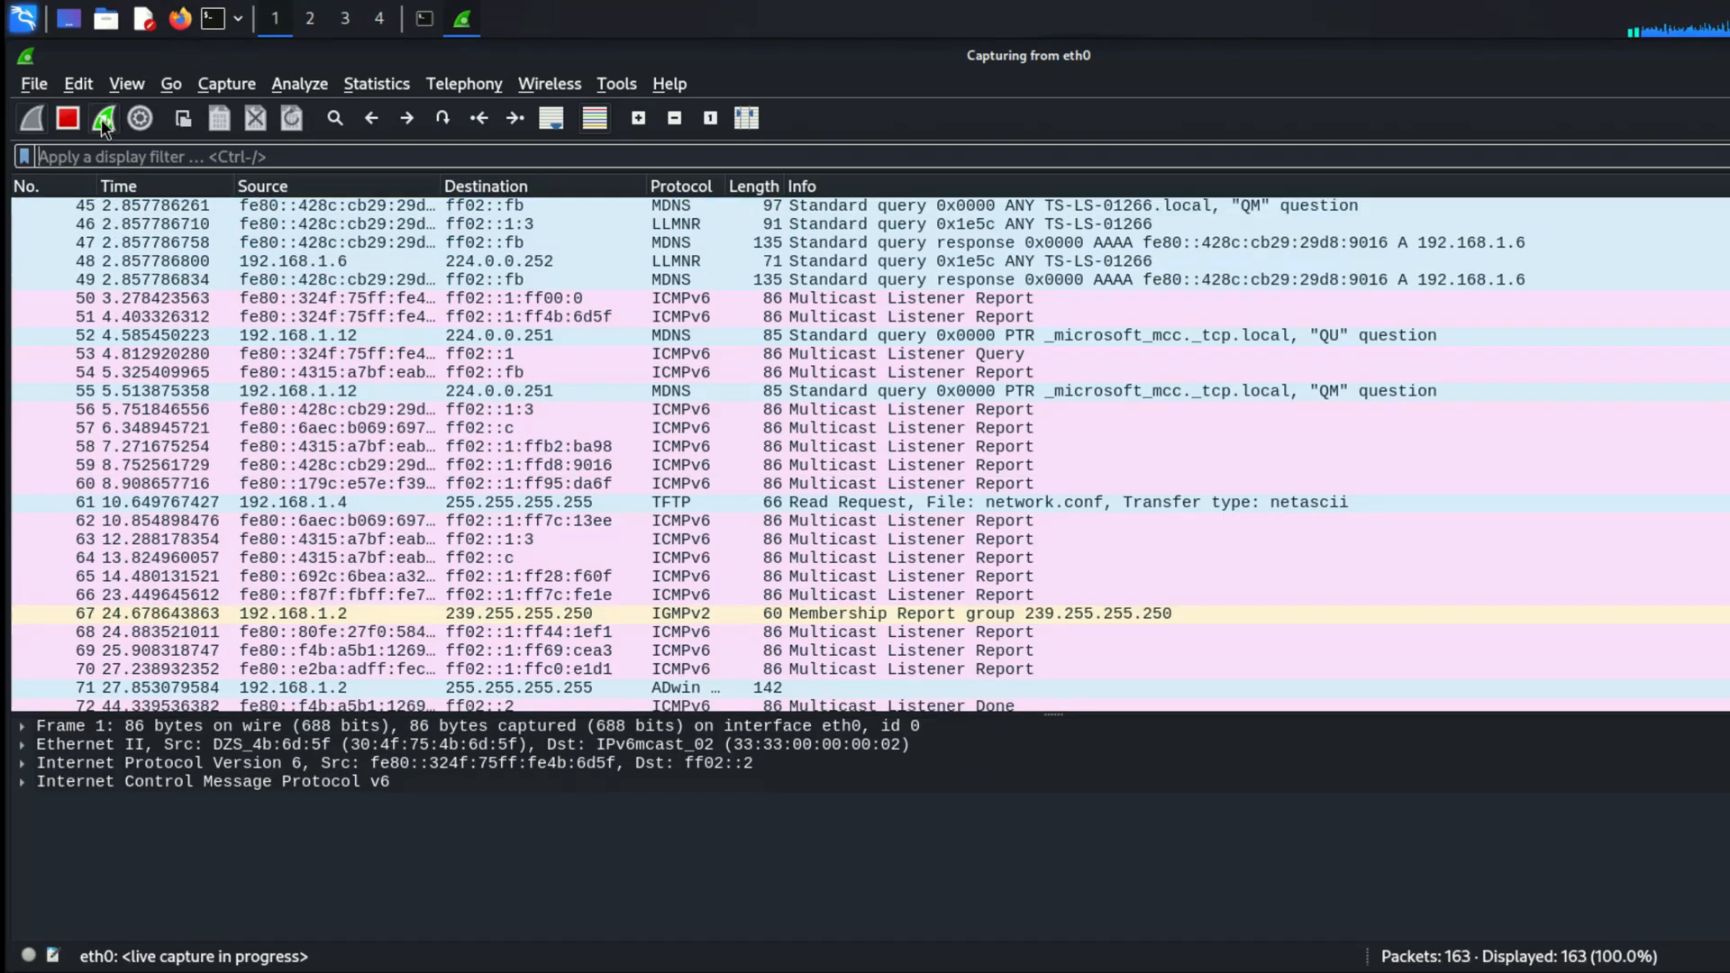
Step: Restart the live packet capture on eth0
{"action": "left_click", "coordinate": [104, 118]}
{"action": "left_click", "coordinate": [1107, 515]}
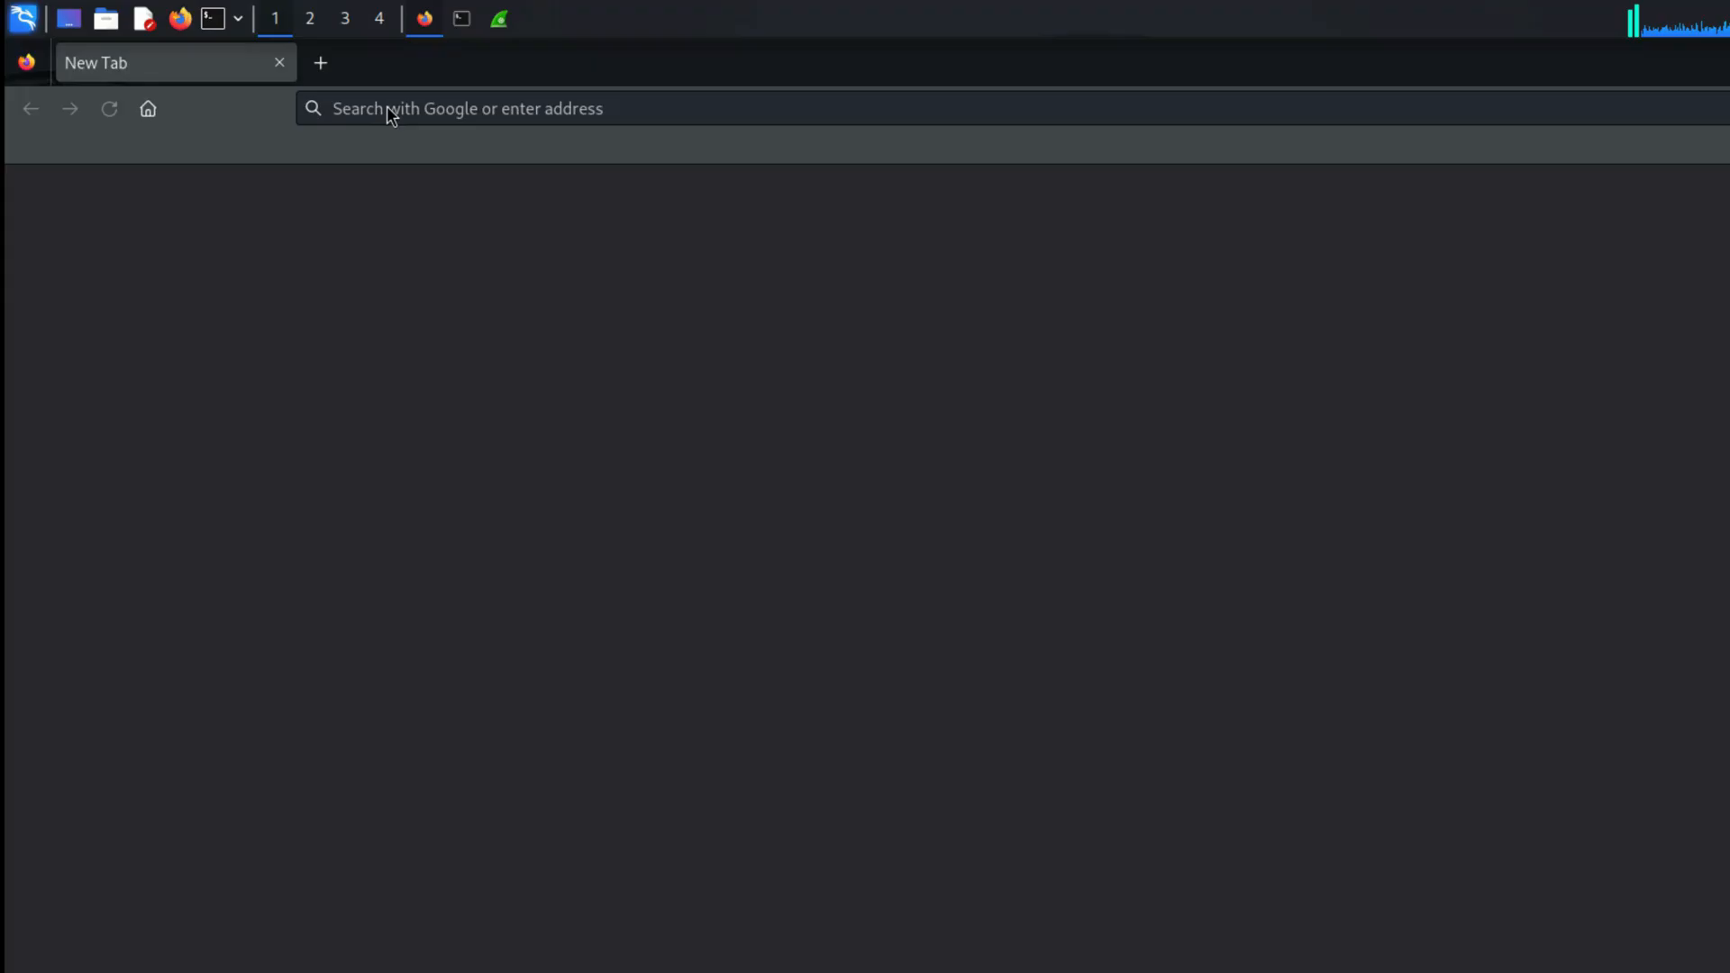
Step: Search the web for testphp in Firefox and open the Home of Acunetix Art site
{"action": "left_click", "coordinate": [446, 108]}
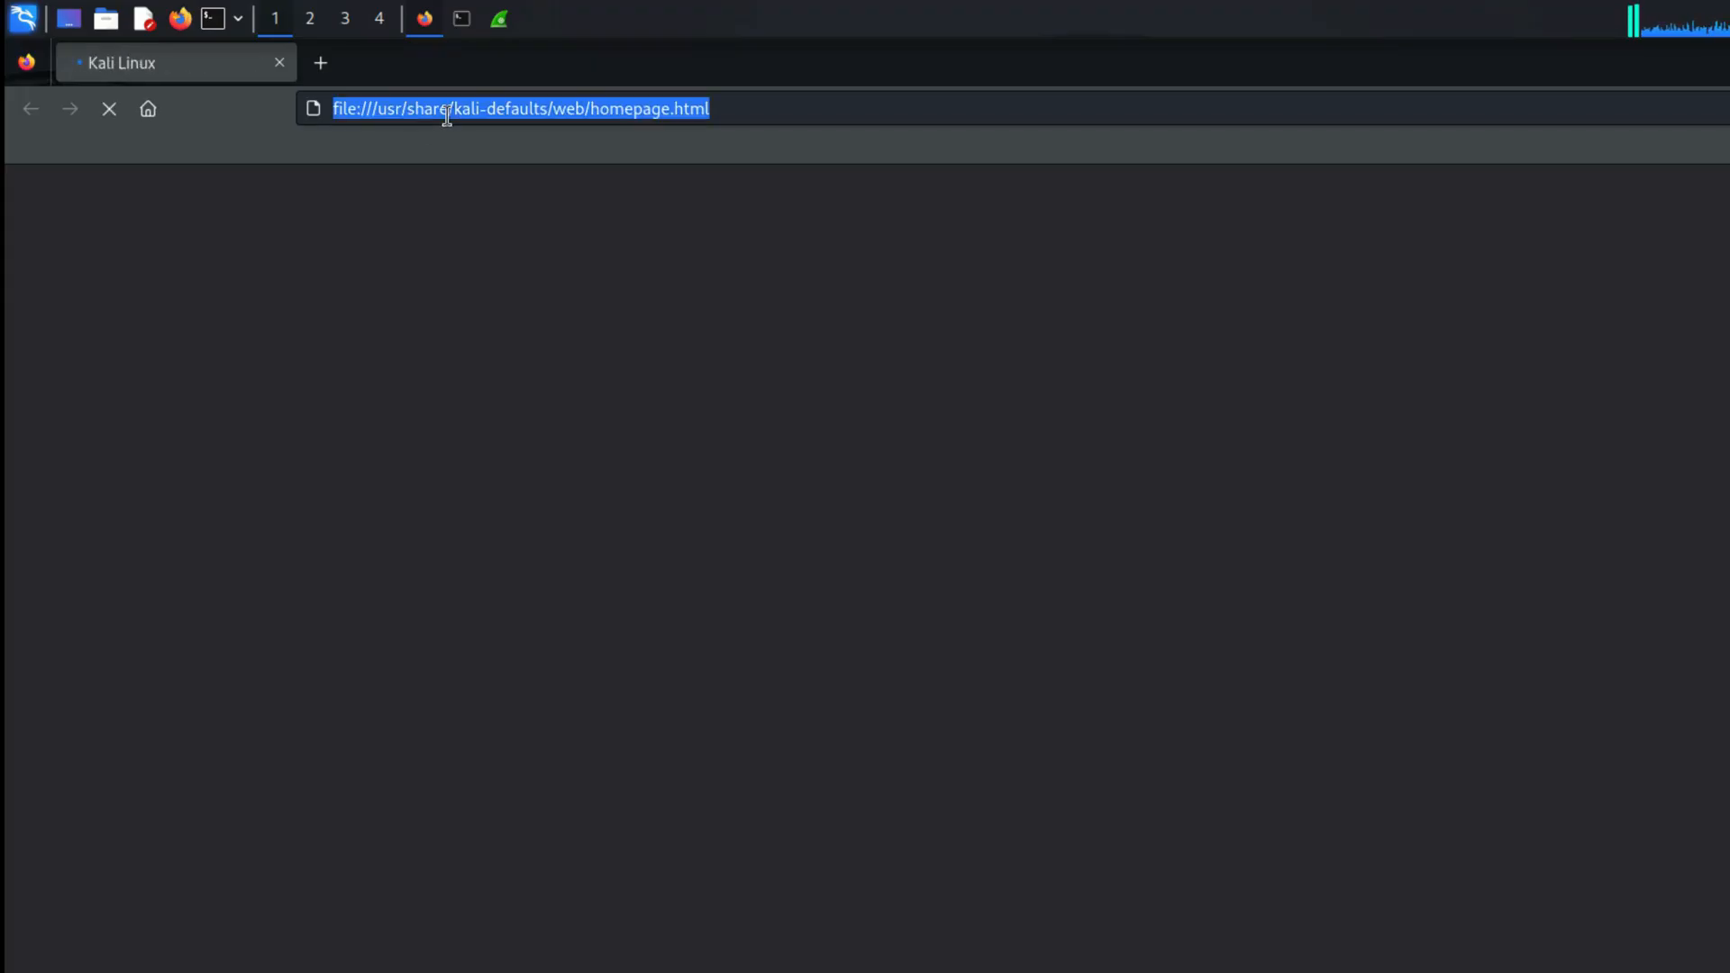
{"action": "type", "text": "test"}
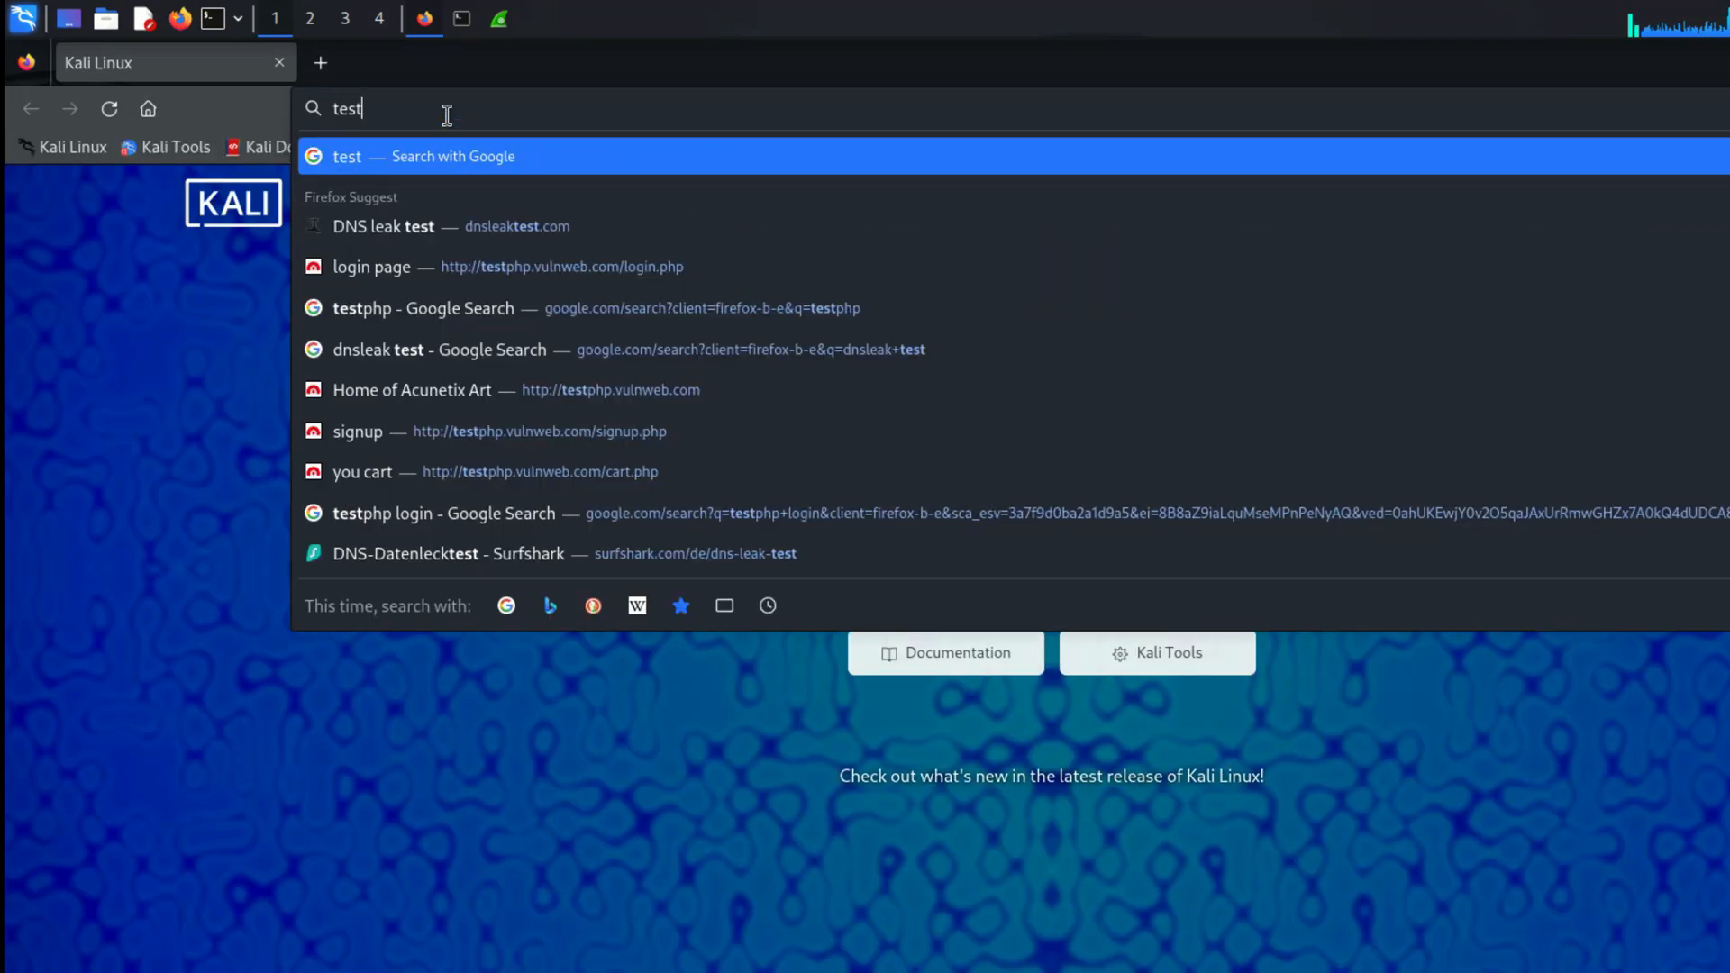
{"action": "type", "text": "php"}
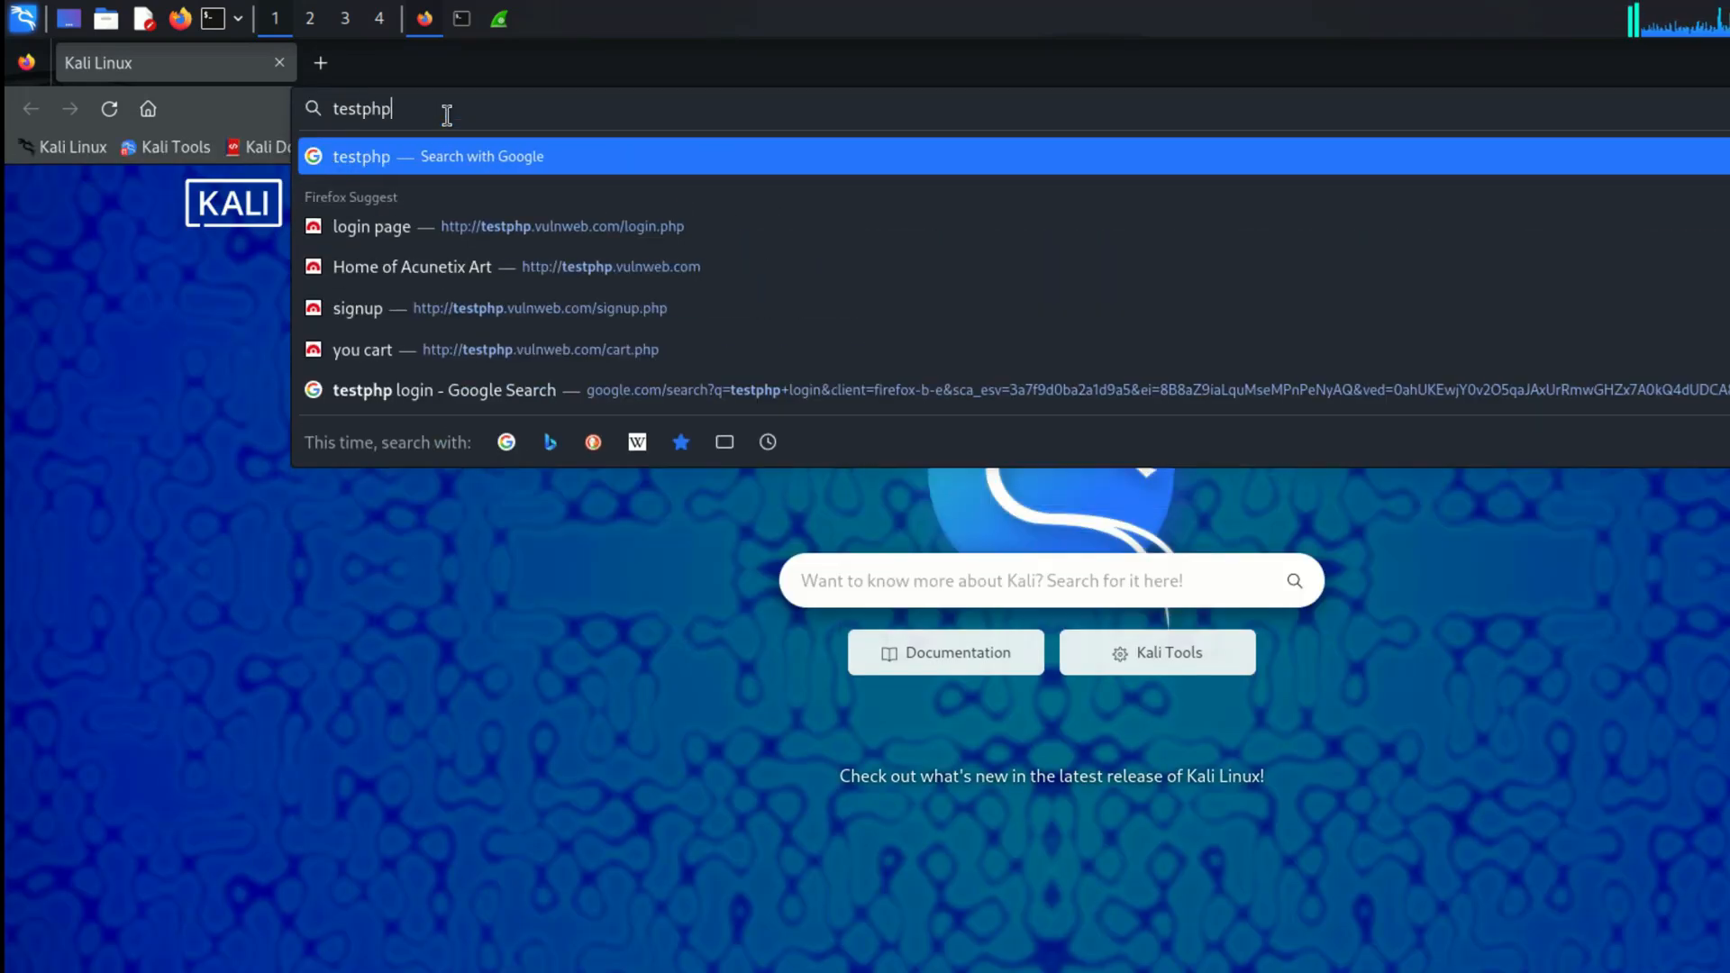
{"action": "key", "text": "Return"}
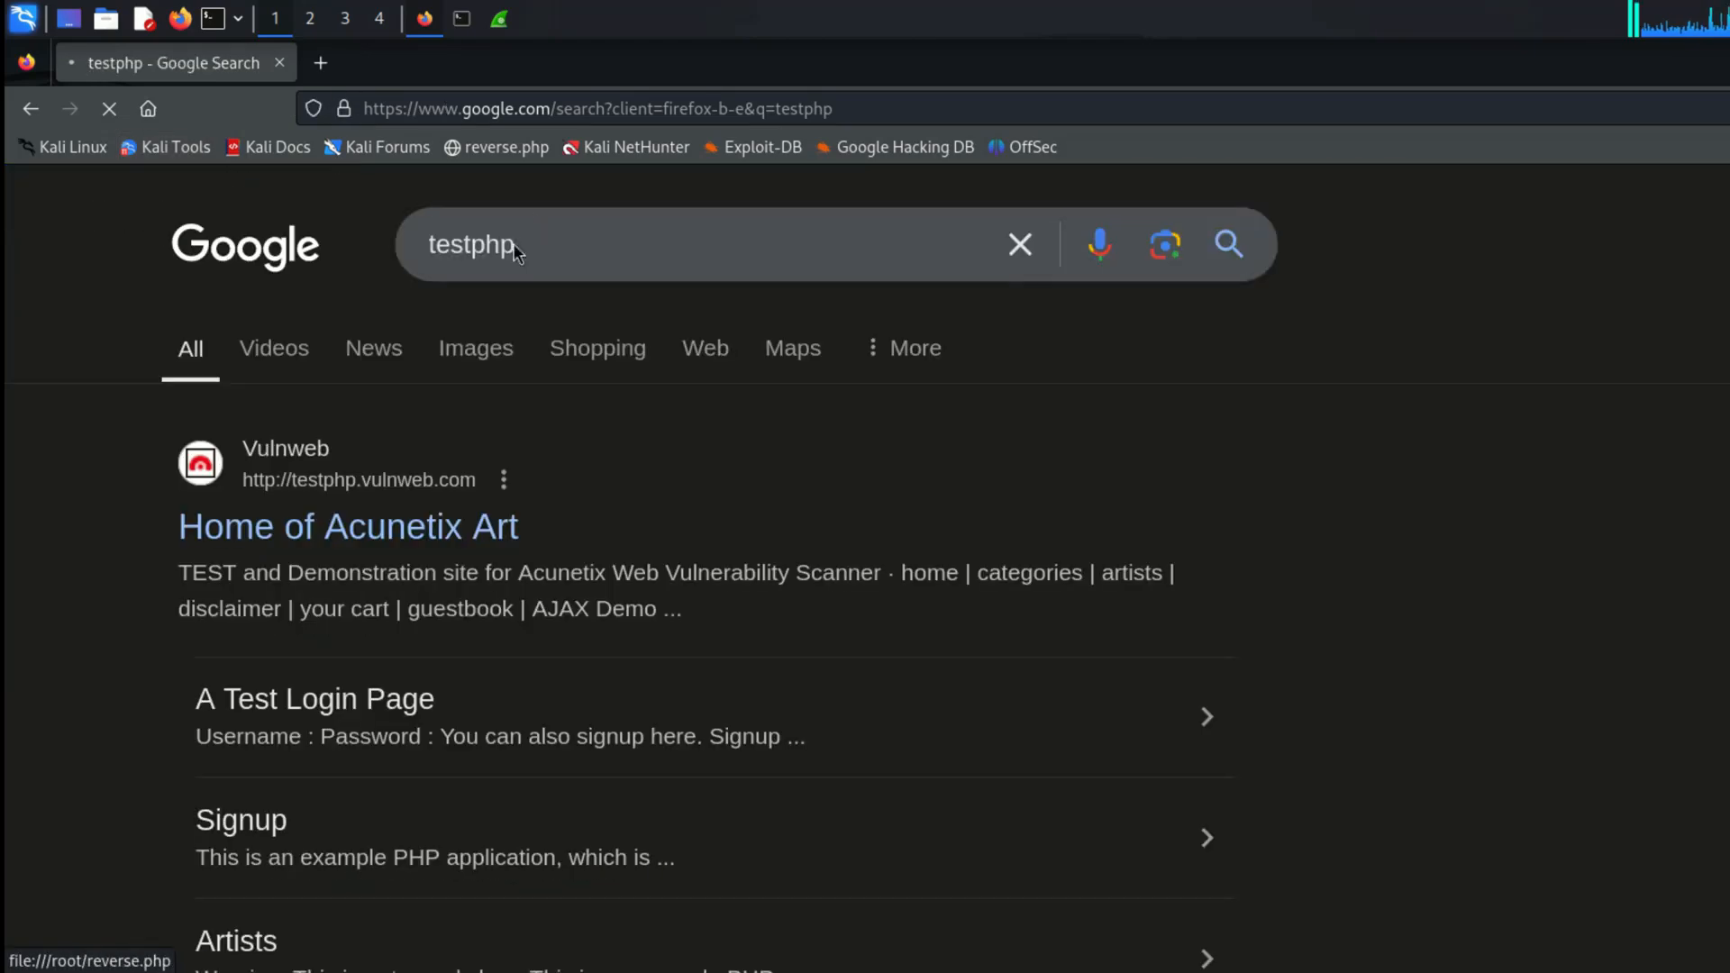
{"action": "left_click", "coordinate": [360, 501]}
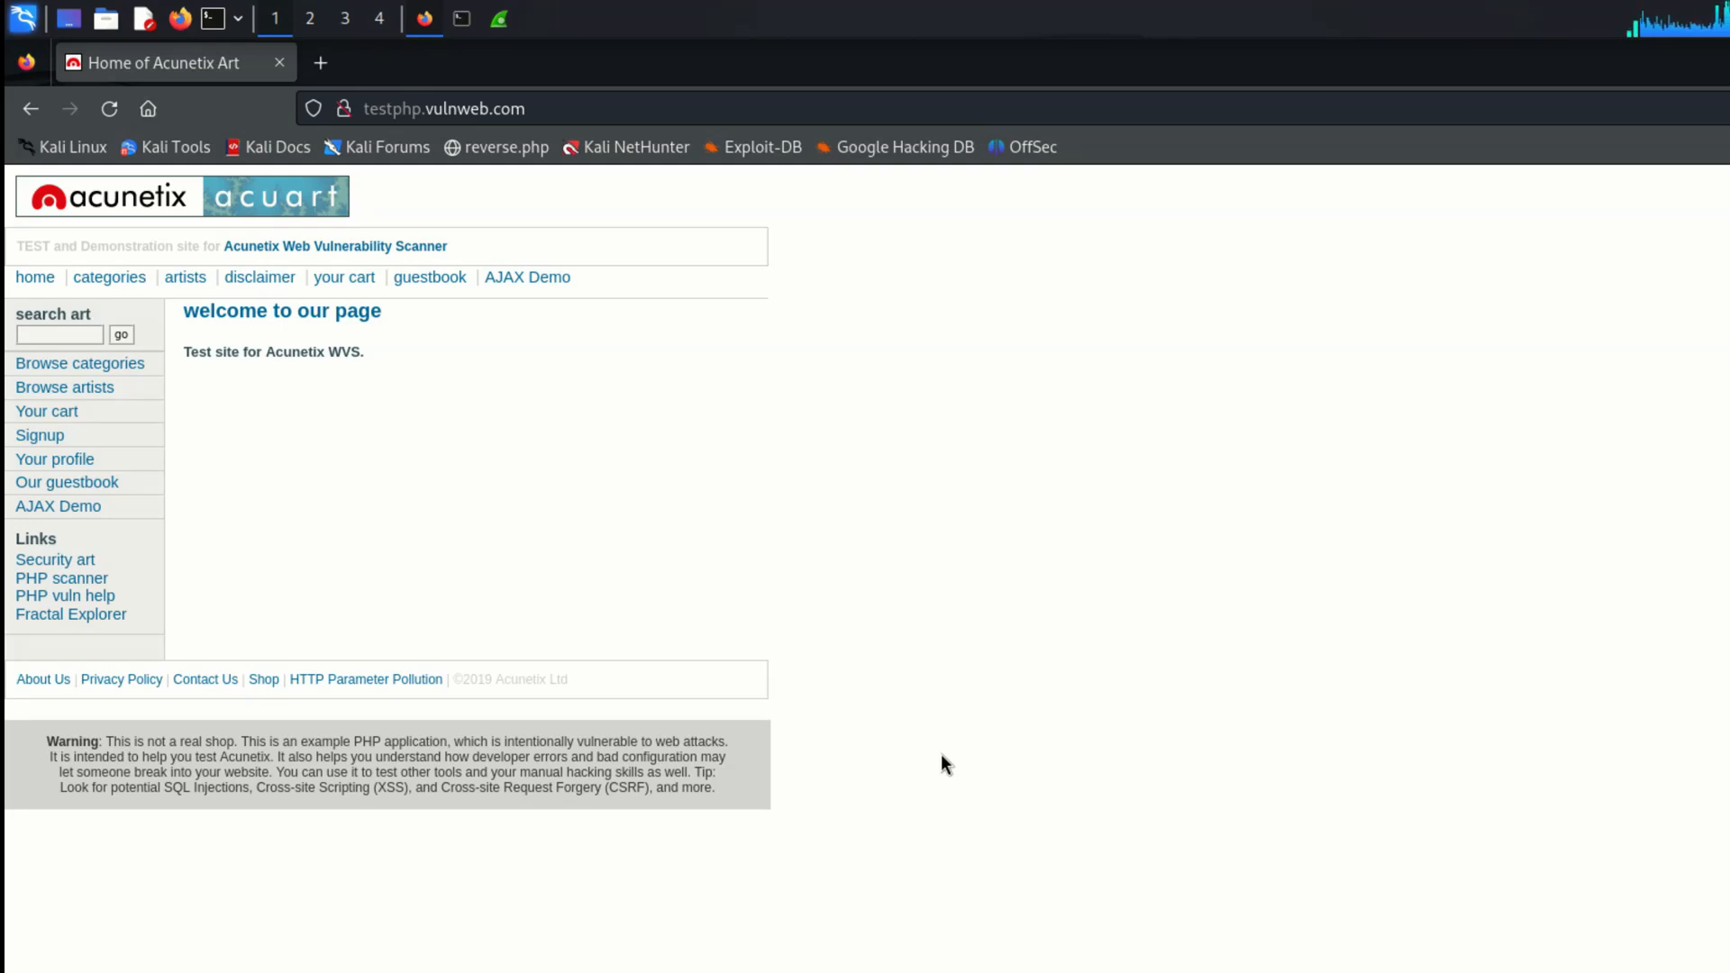
Step: Inspect the connection security details of testphp.vulnweb.com, and close them
{"action": "left_click", "coordinate": [343, 112]}
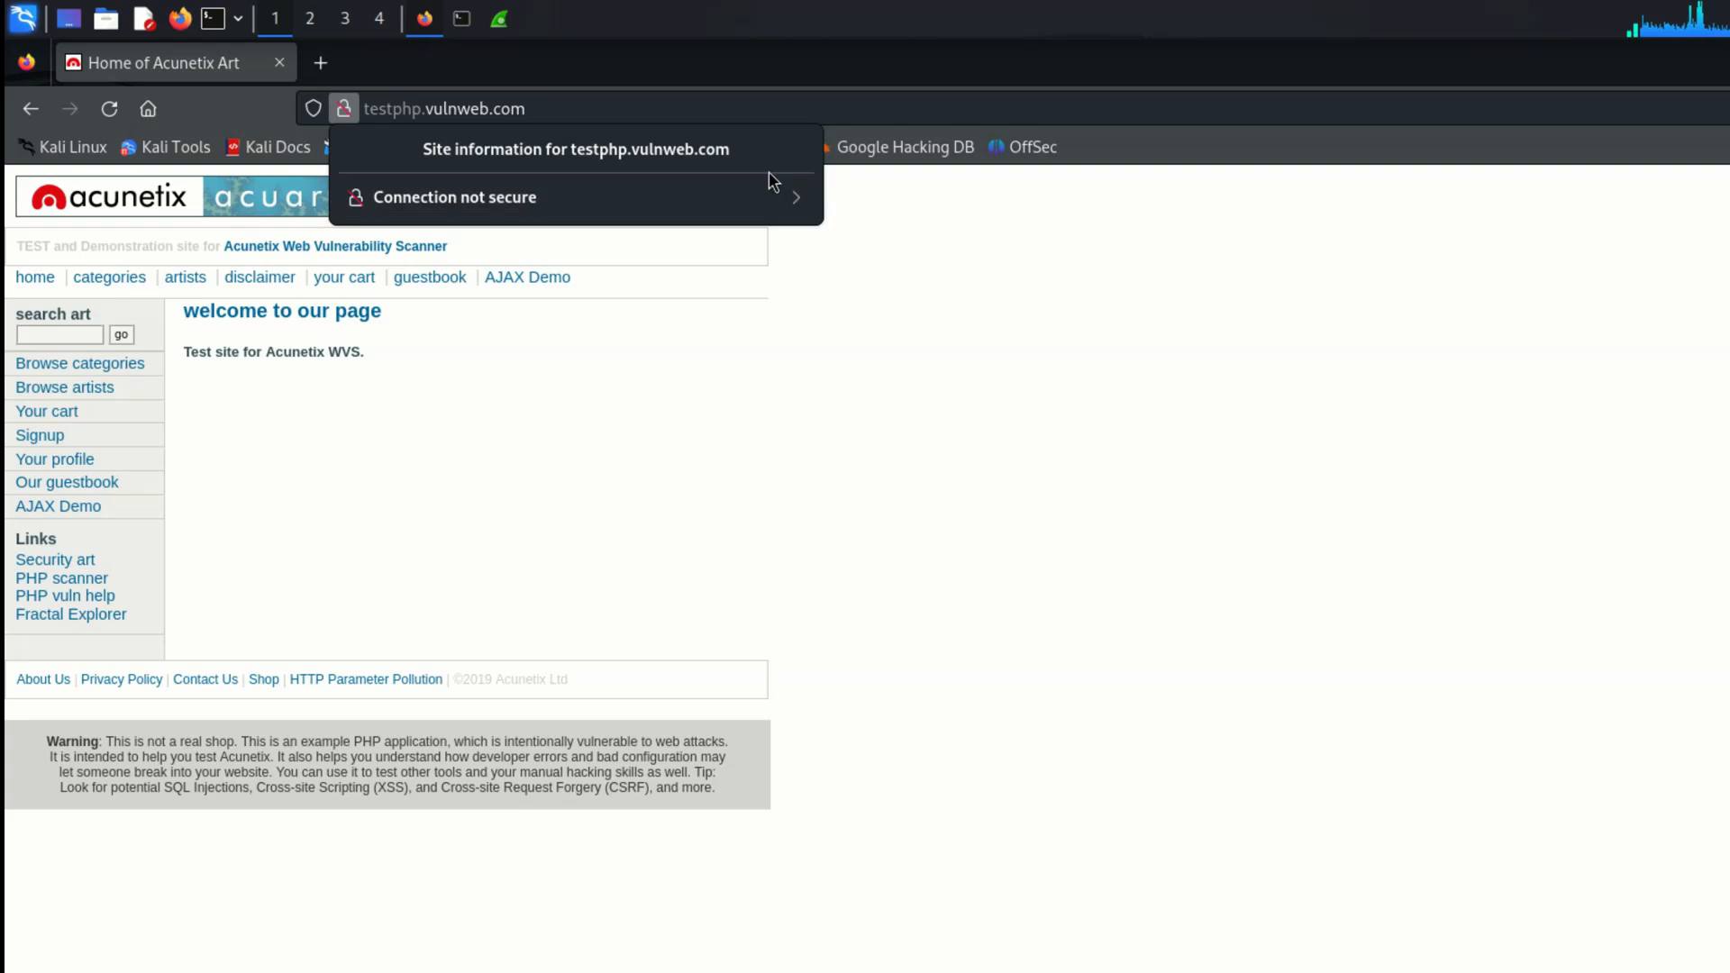
{"action": "left_click", "coordinate": [798, 198]}
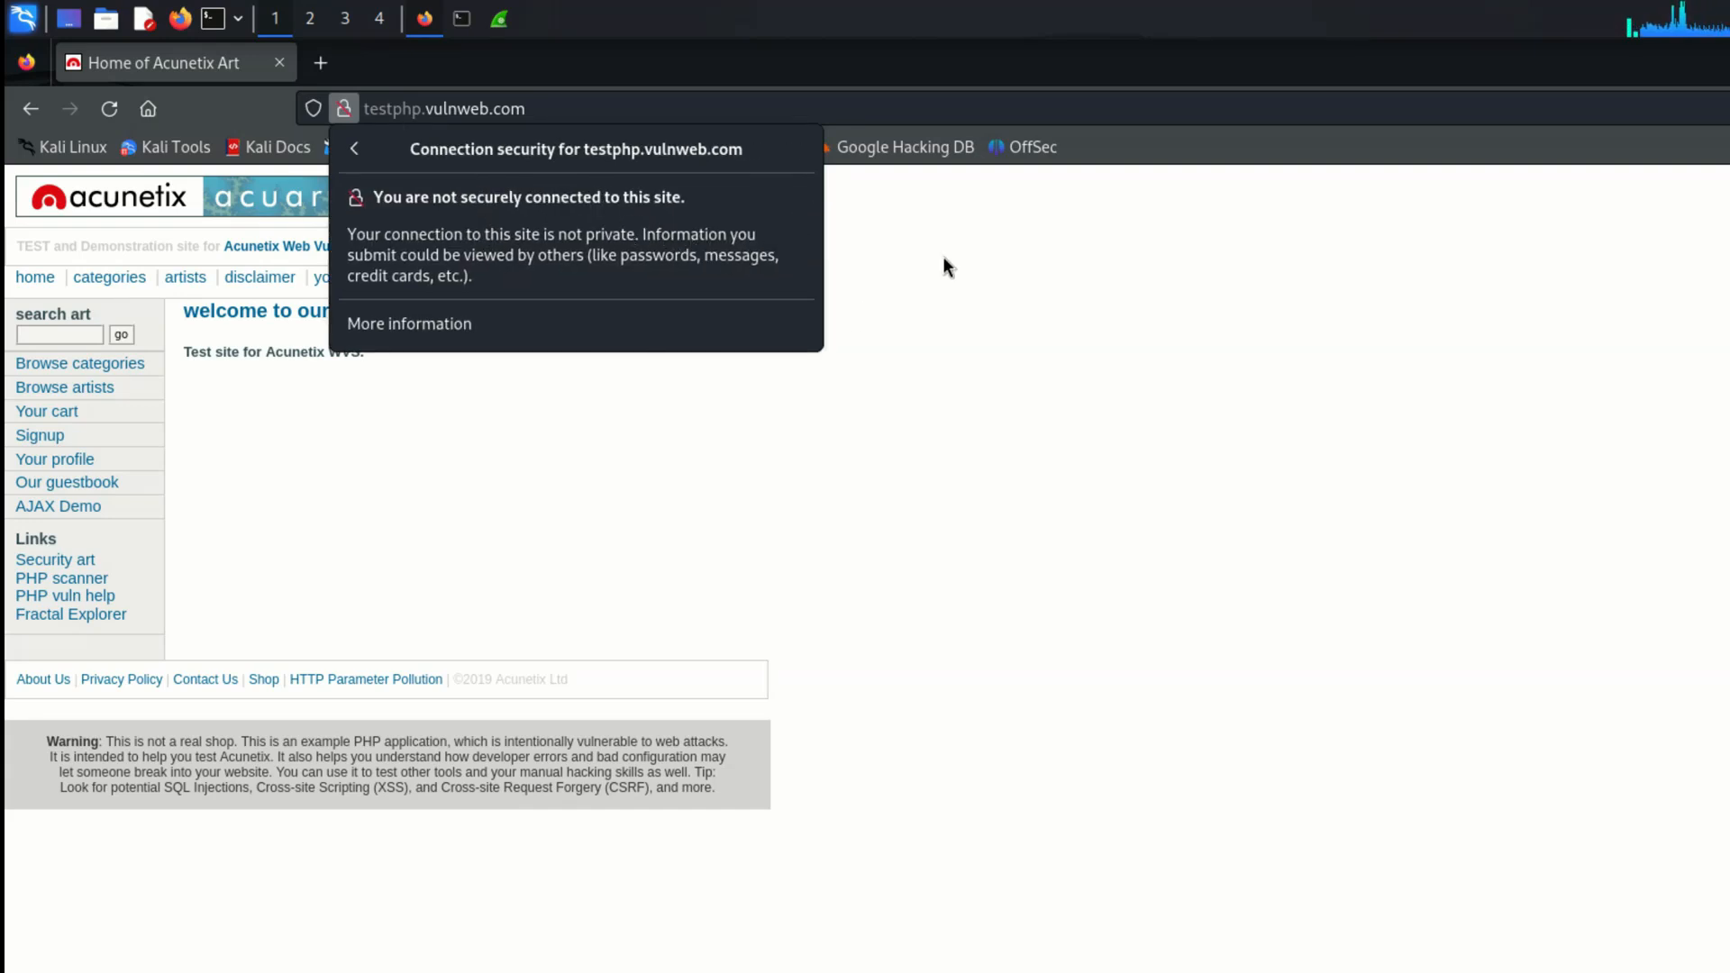
{"action": "left_click", "coordinate": [1076, 277]}
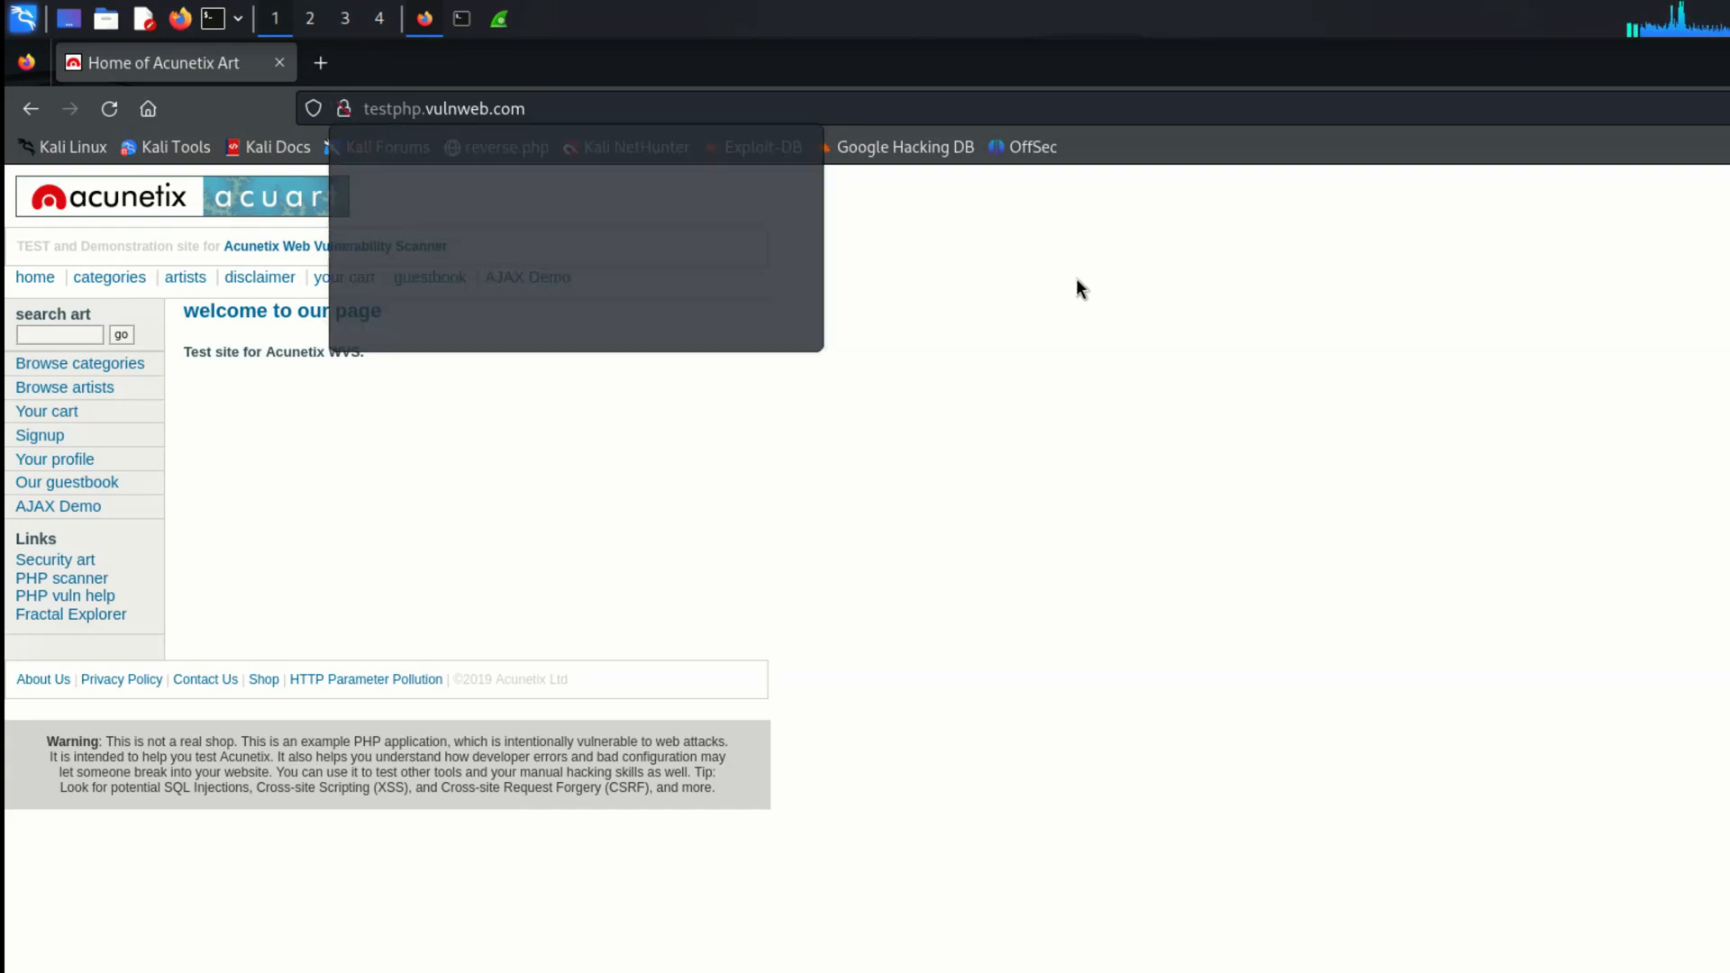
Step: Paste the site's address into a new tab to check its protocol, and return to the Acunetix Art page
{"action": "left_click", "coordinate": [593, 117]}
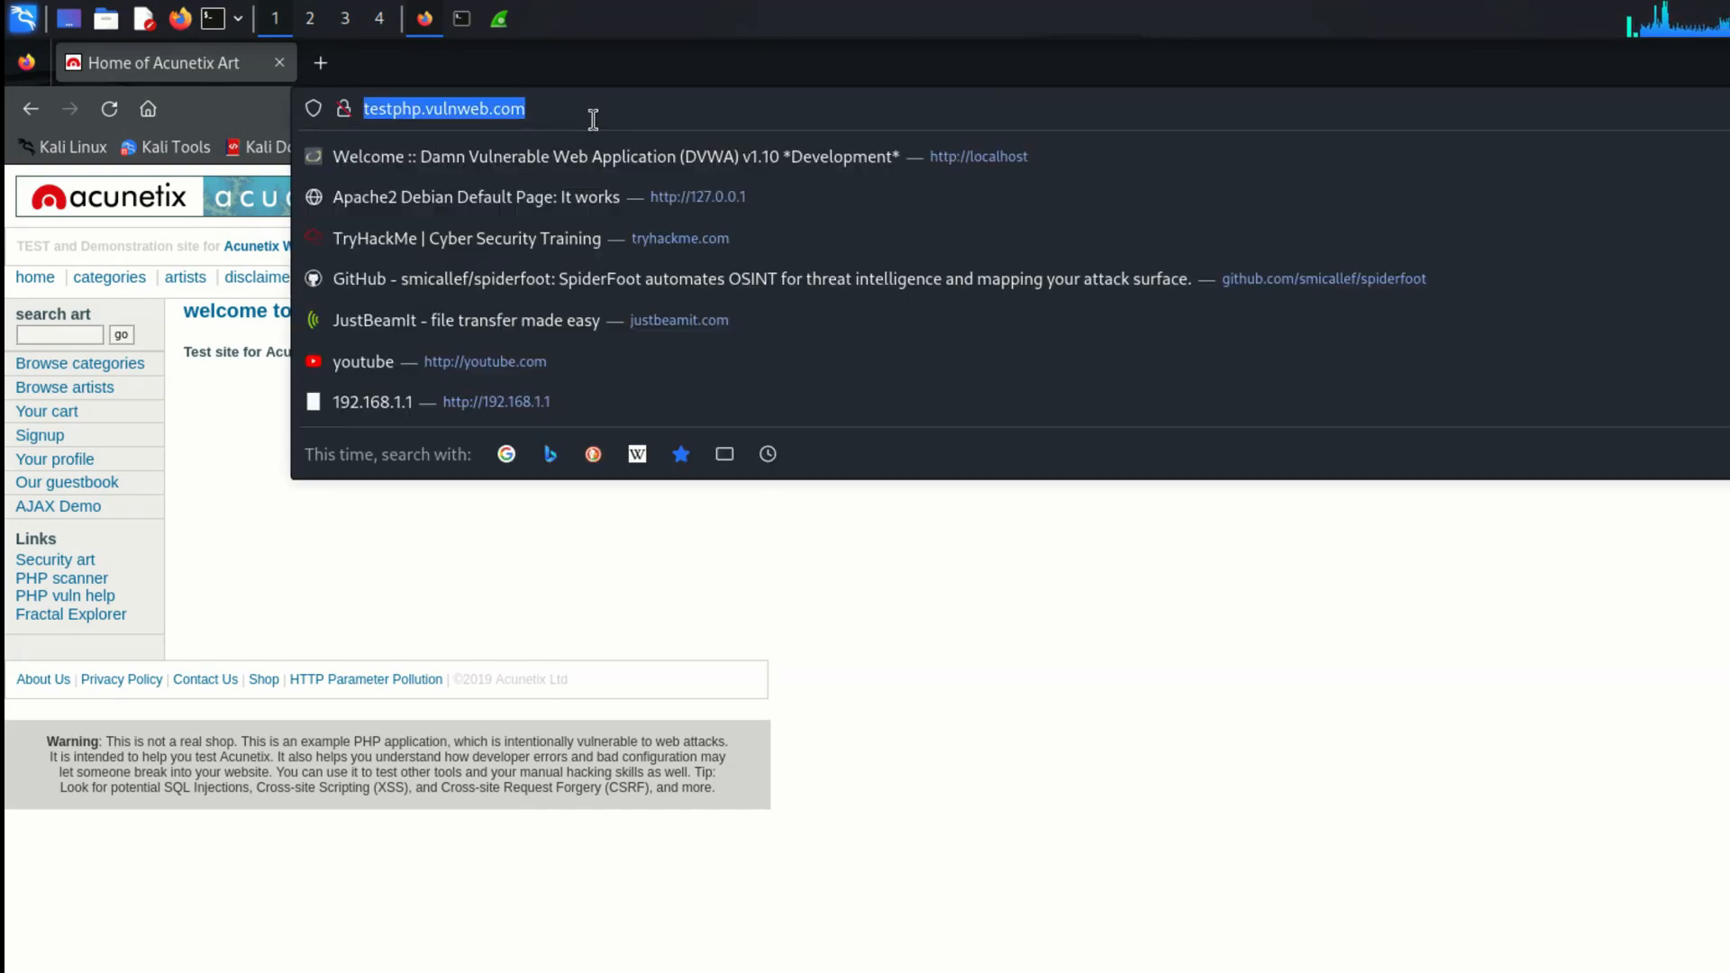
{"action": "left_click", "coordinate": [315, 68]}
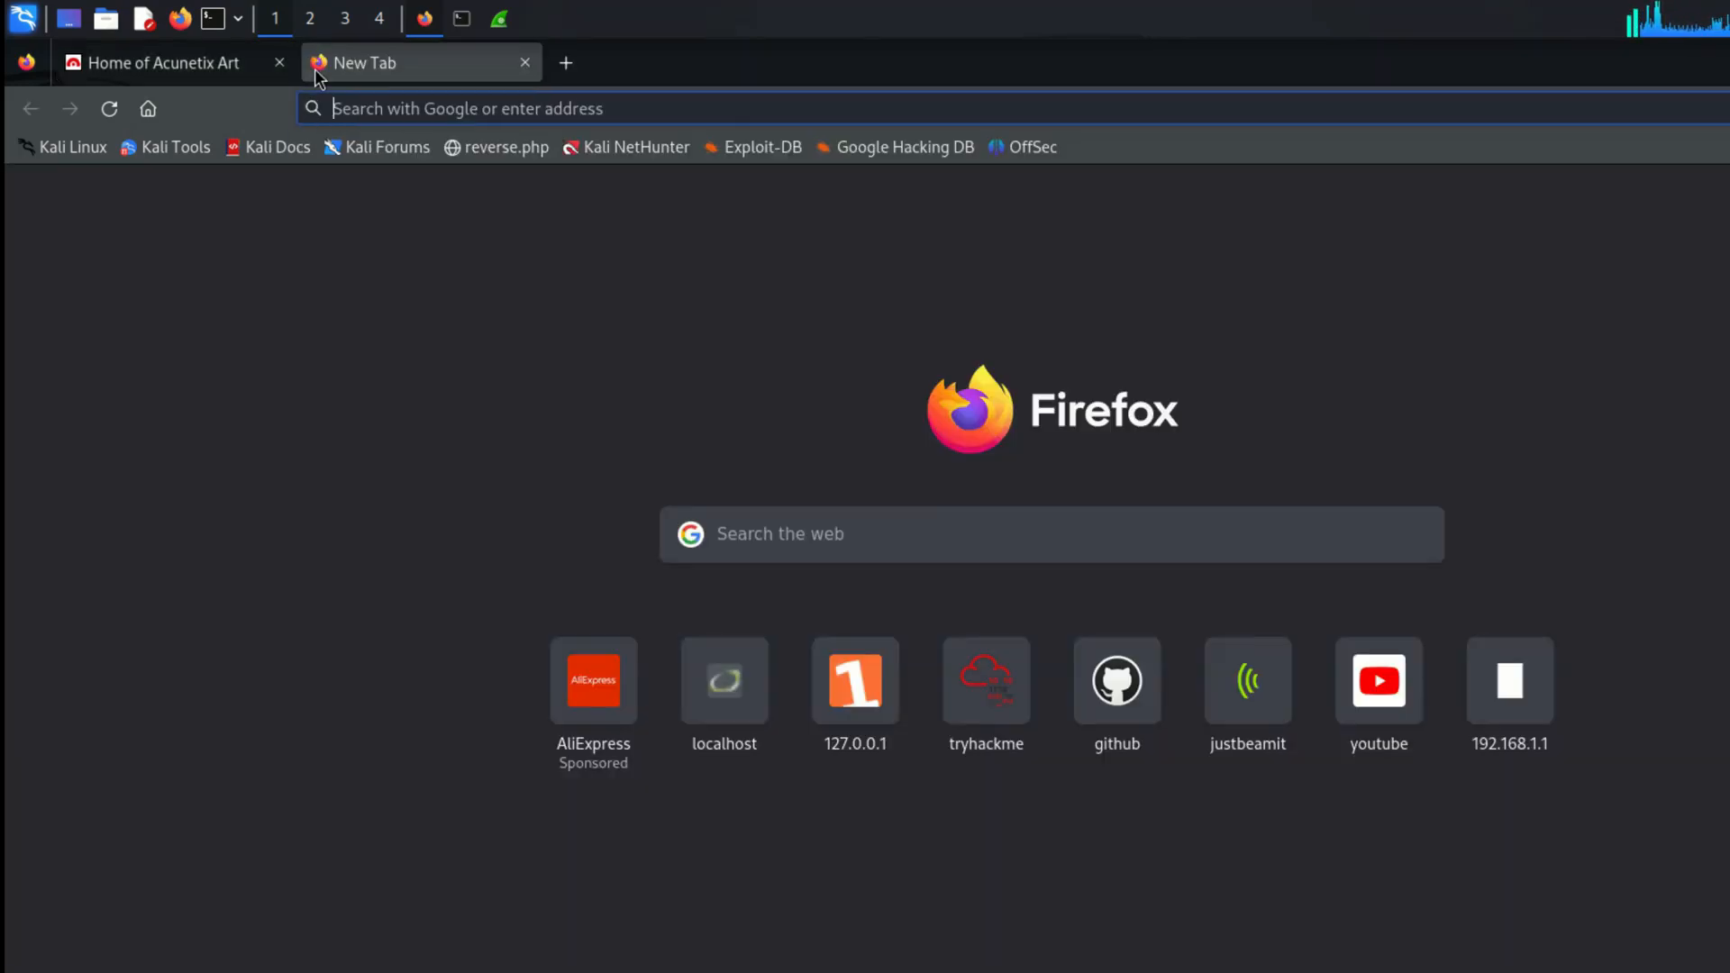
{"action": "type", "text": "http://testphp.vulnweb.com/"}
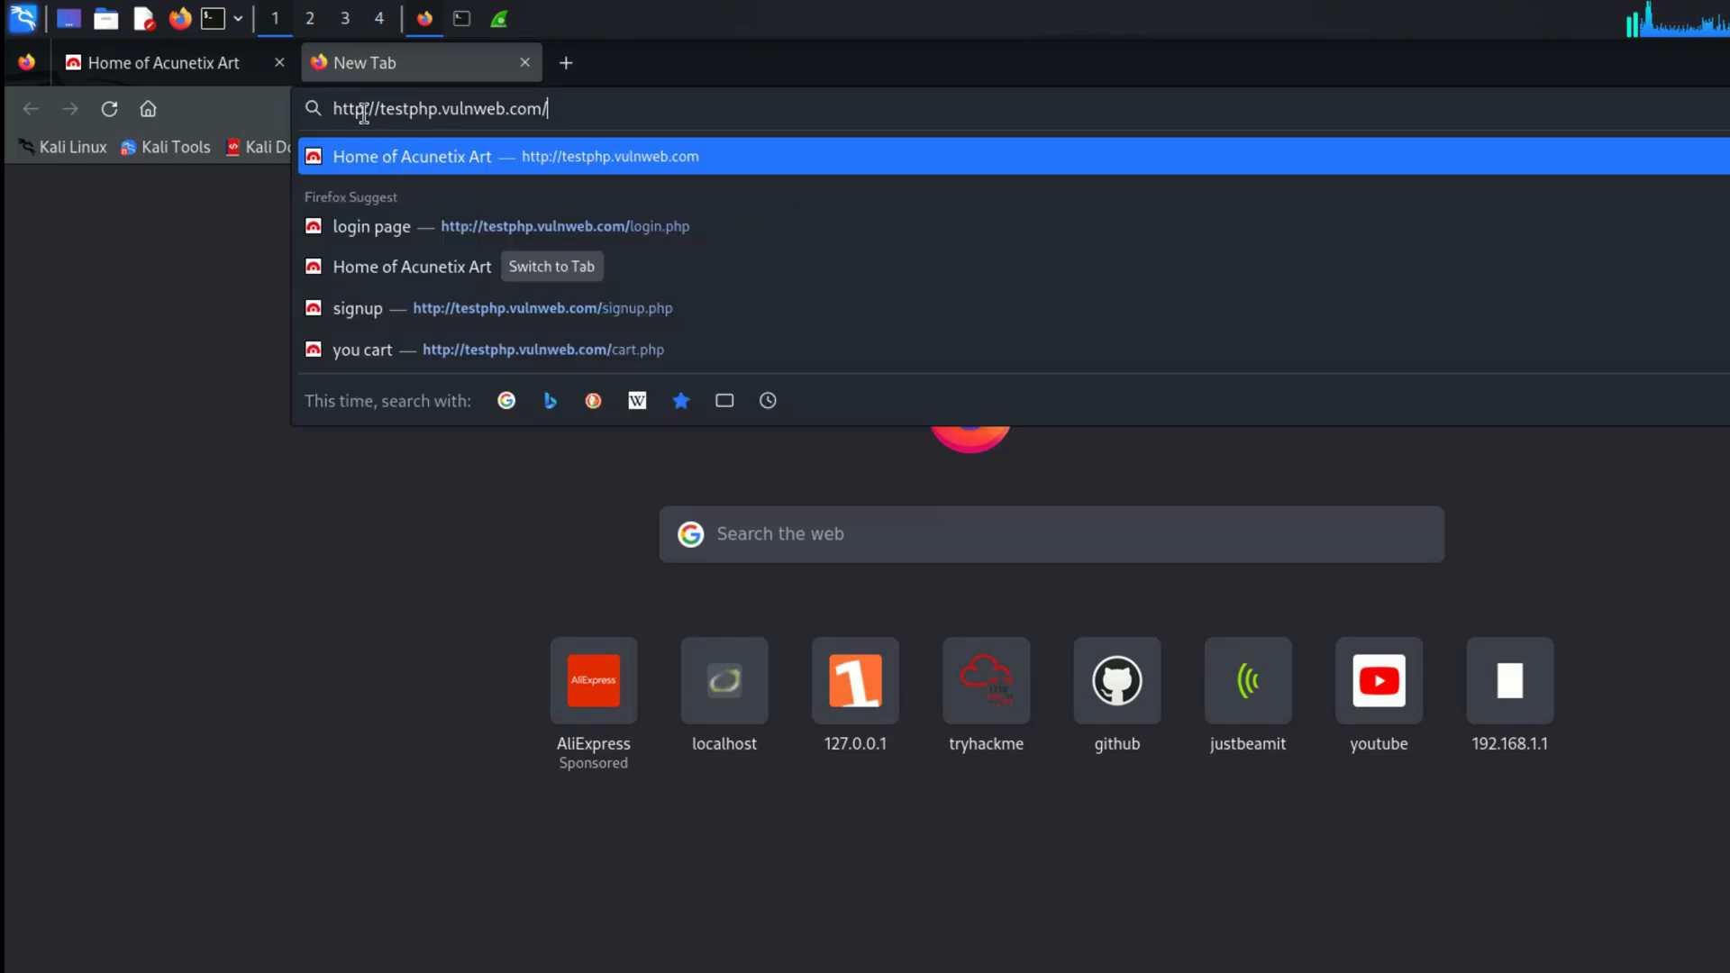
{"action": "left_click", "coordinate": [220, 69]}
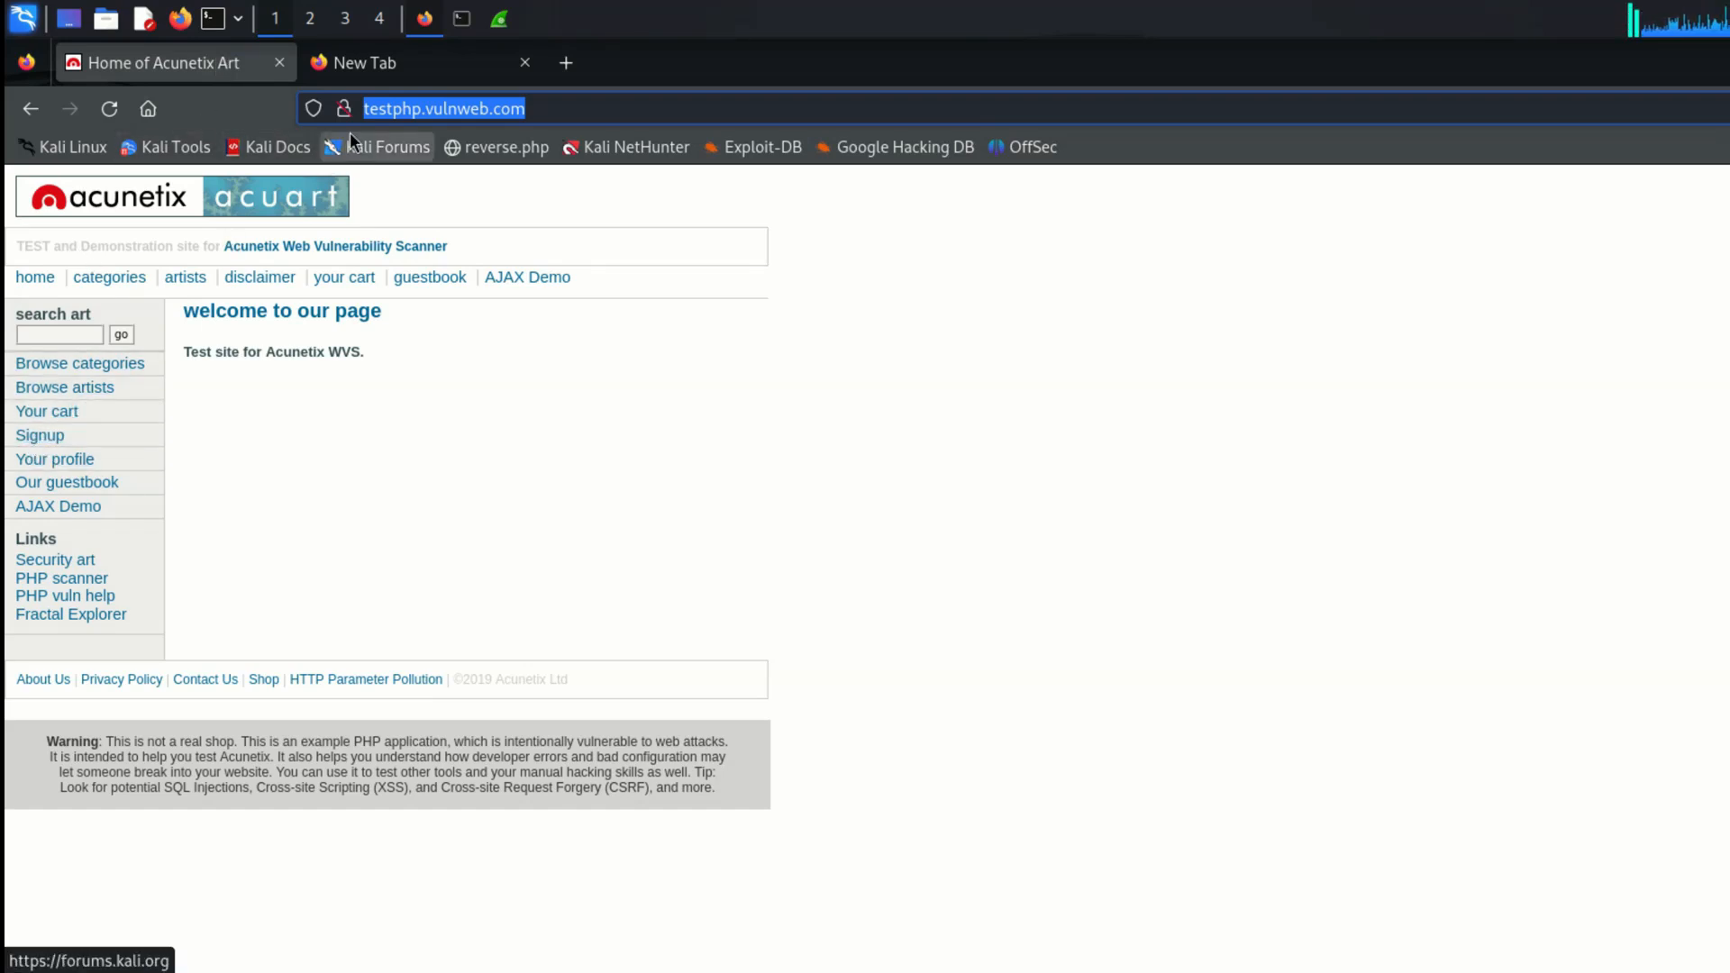
Step: Open the site's new-user signup form and enter user1 as the username
{"action": "left_click", "coordinate": [55, 439]}
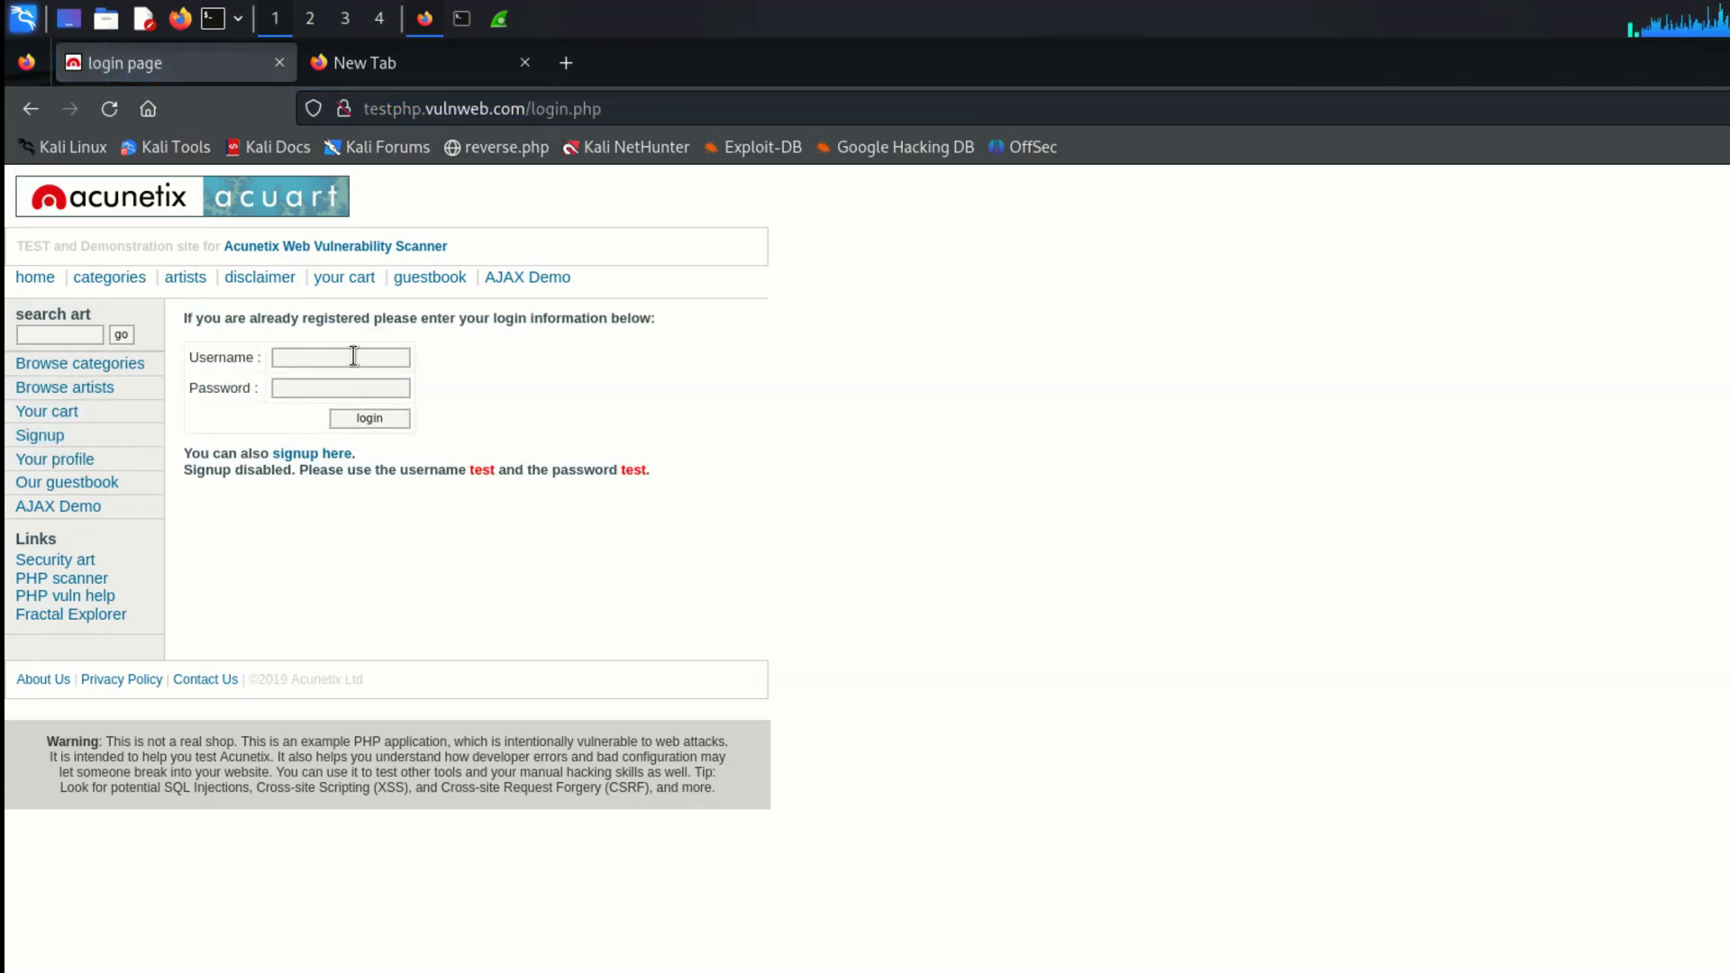
{"action": "left_click", "coordinate": [315, 453]}
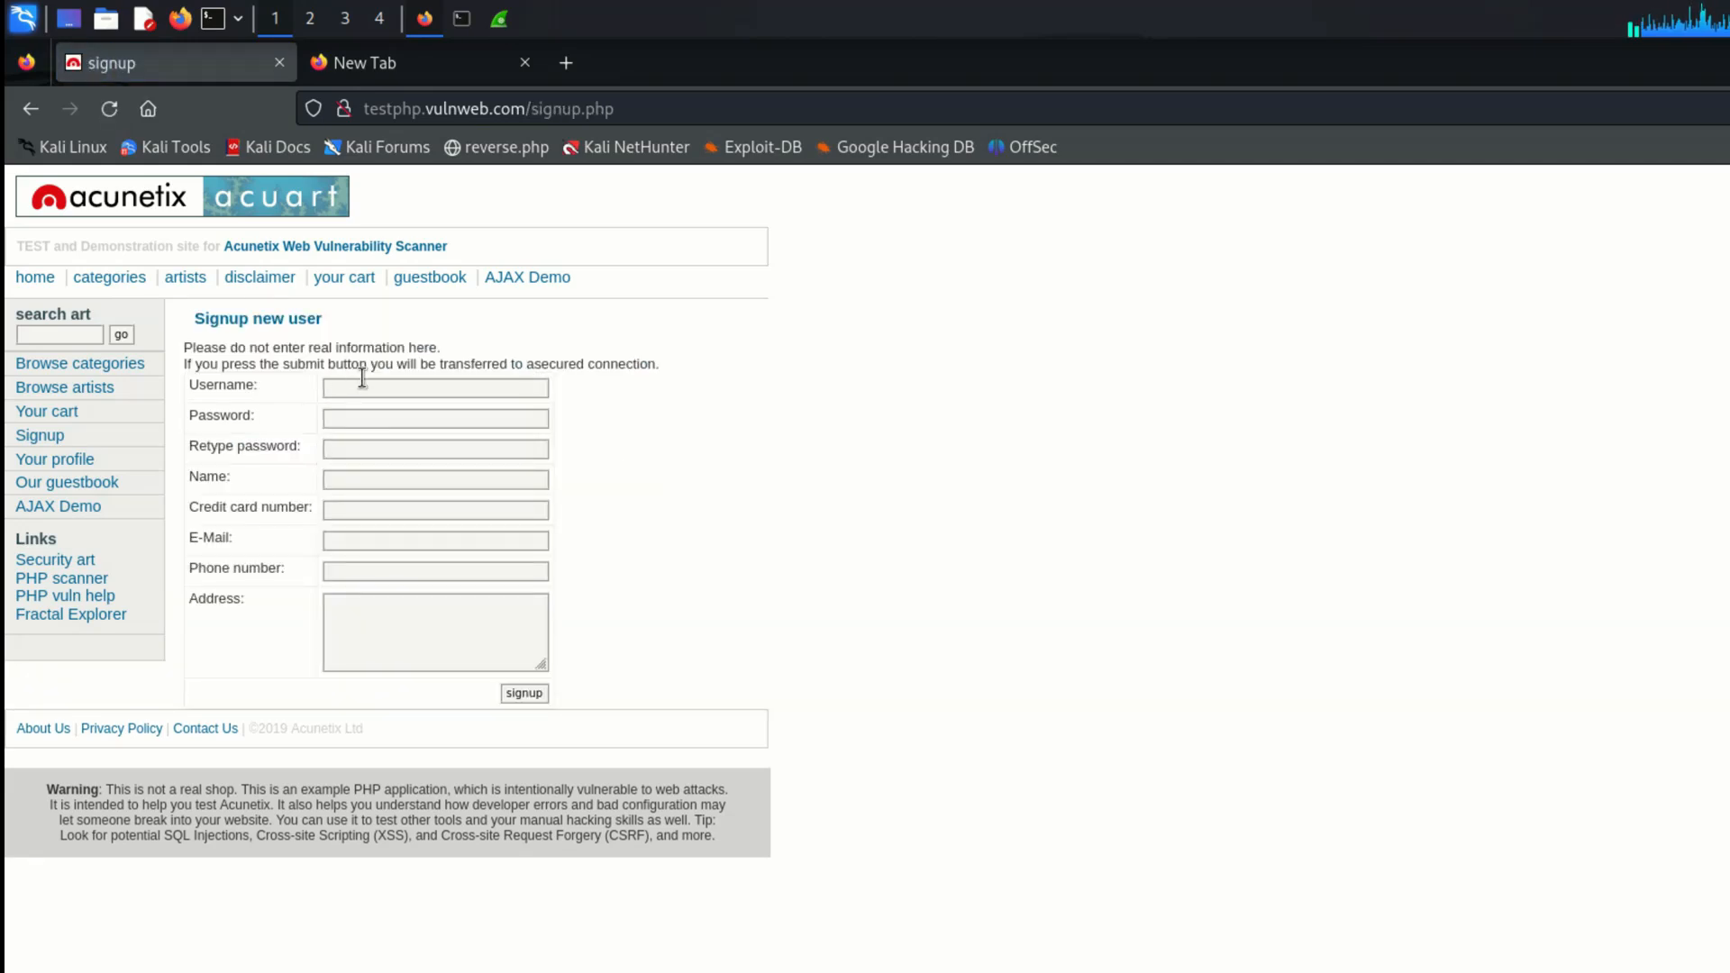
{"action": "left_click", "coordinate": [348, 391]}
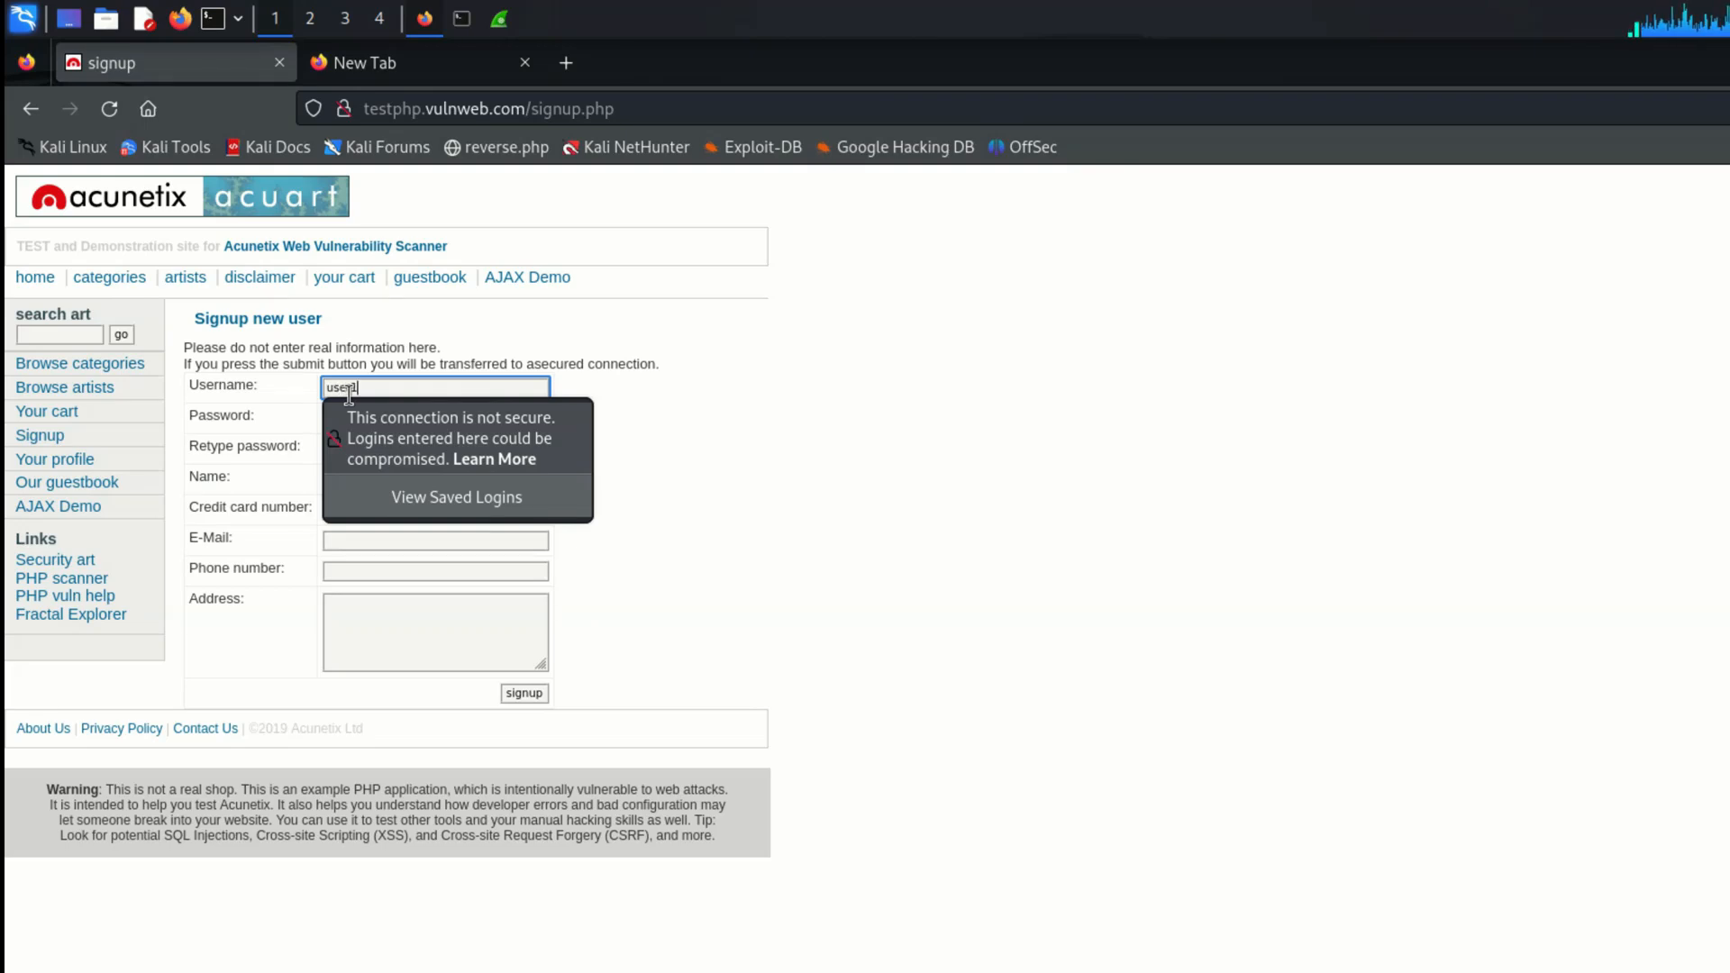
{"action": "type", "text": "user1"}
{"action": "left_click", "coordinate": [772, 404]}
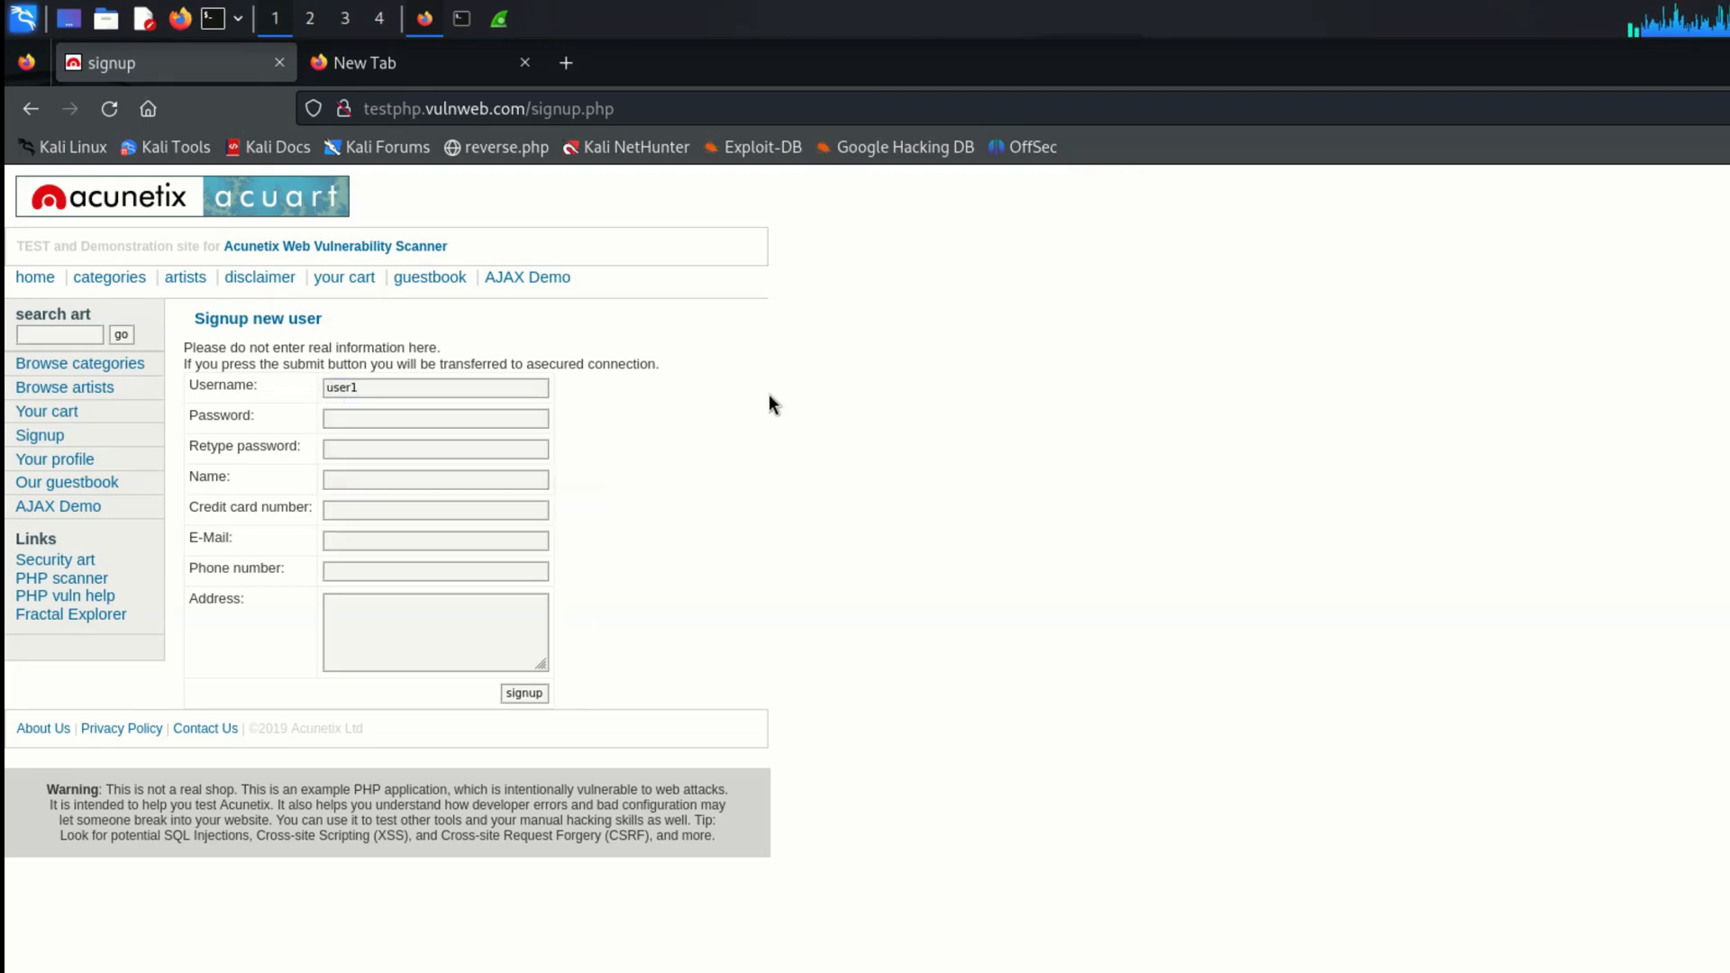
Step: Enter the account password in the signup form and retype it for confirmation
{"action": "left_click", "coordinate": [529, 415]}
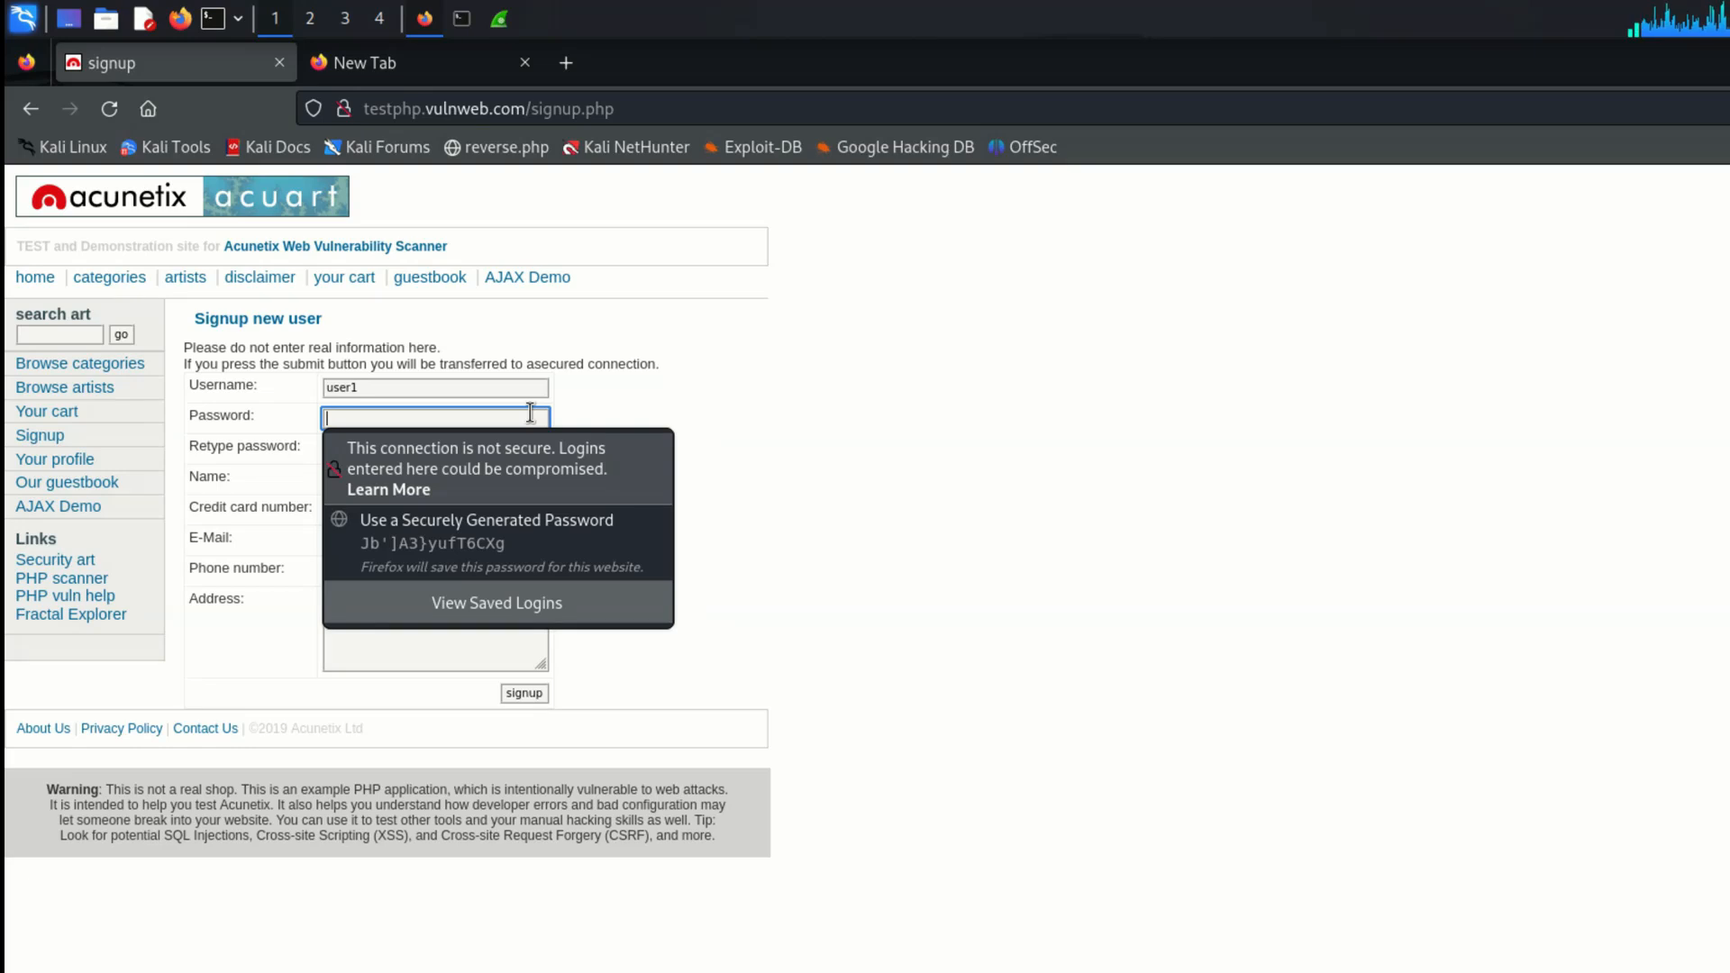
{"action": "type", "text": "pass"}
{"action": "left_click", "coordinate": [805, 378]}
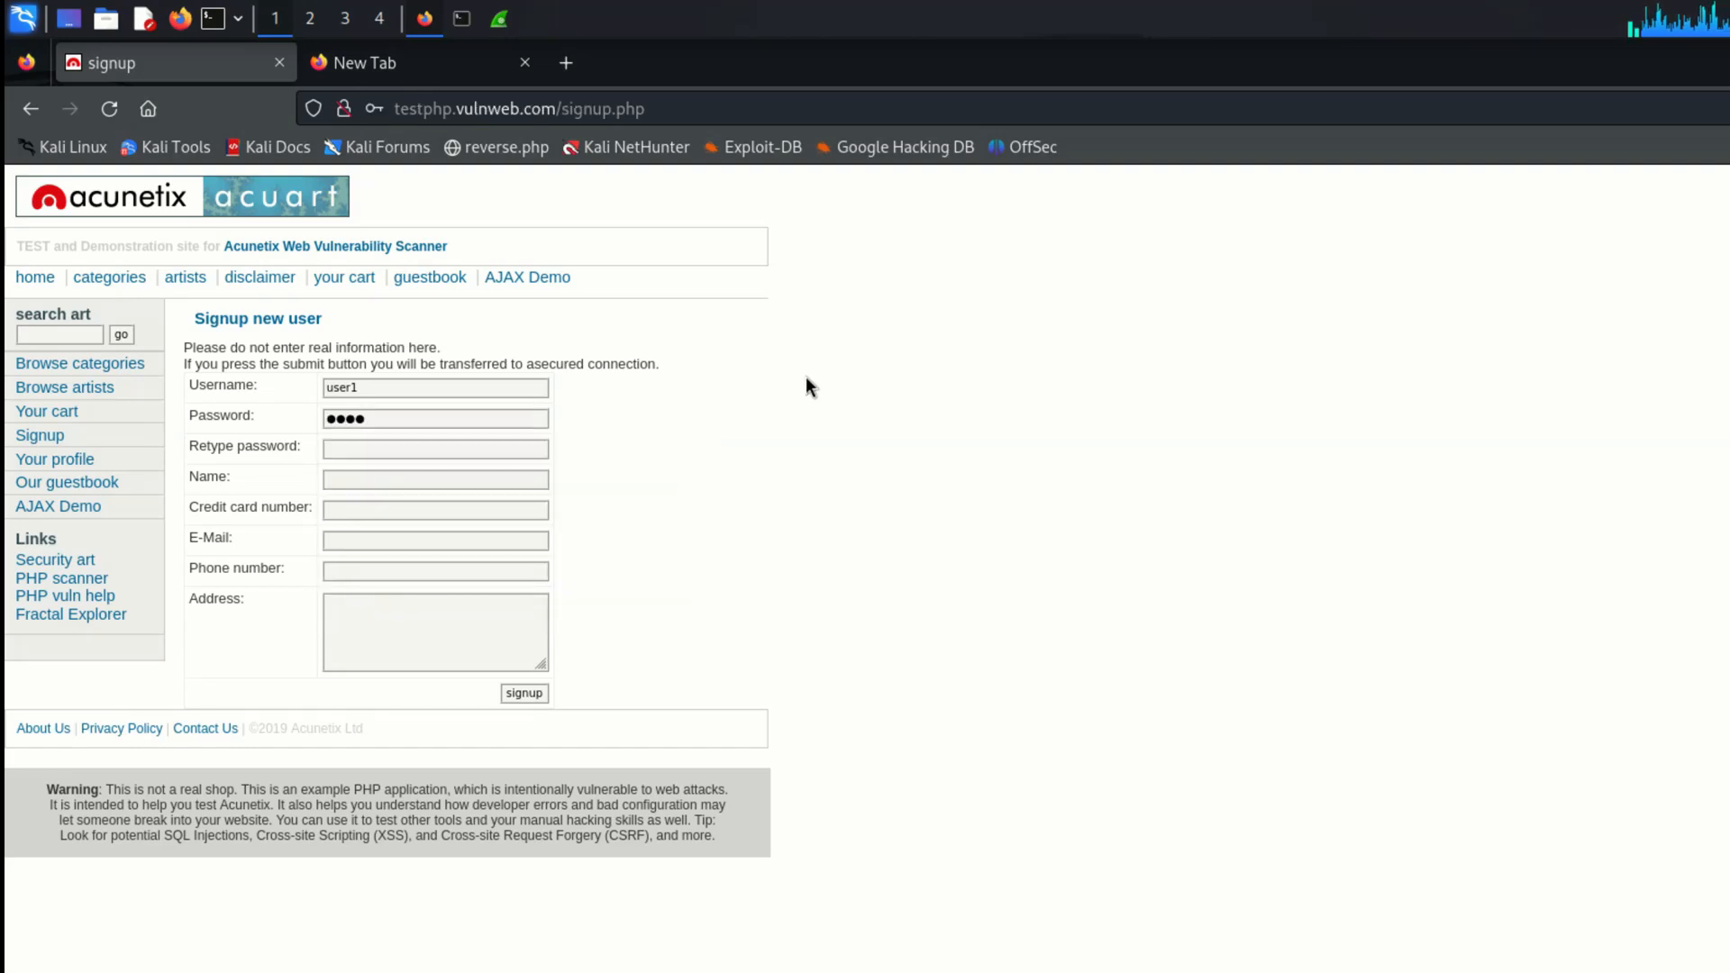
{"action": "left_click", "coordinate": [471, 448]}
{"action": "type", "text": "pass"}
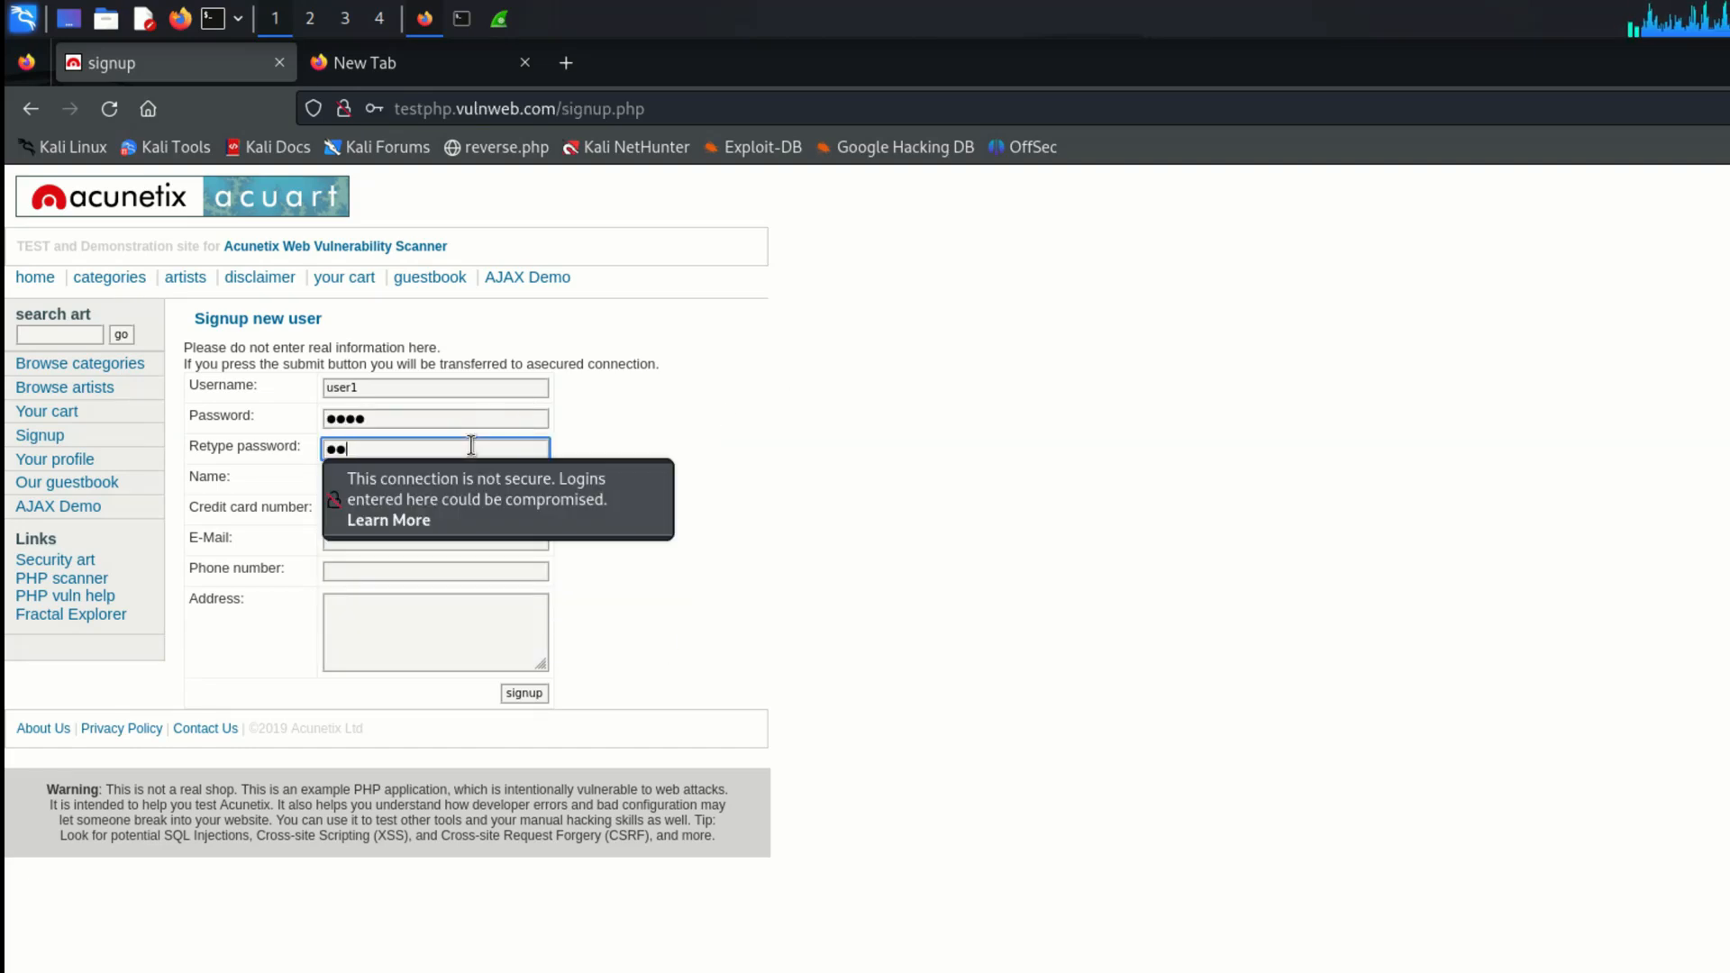
{"action": "left_click", "coordinate": [902, 326]}
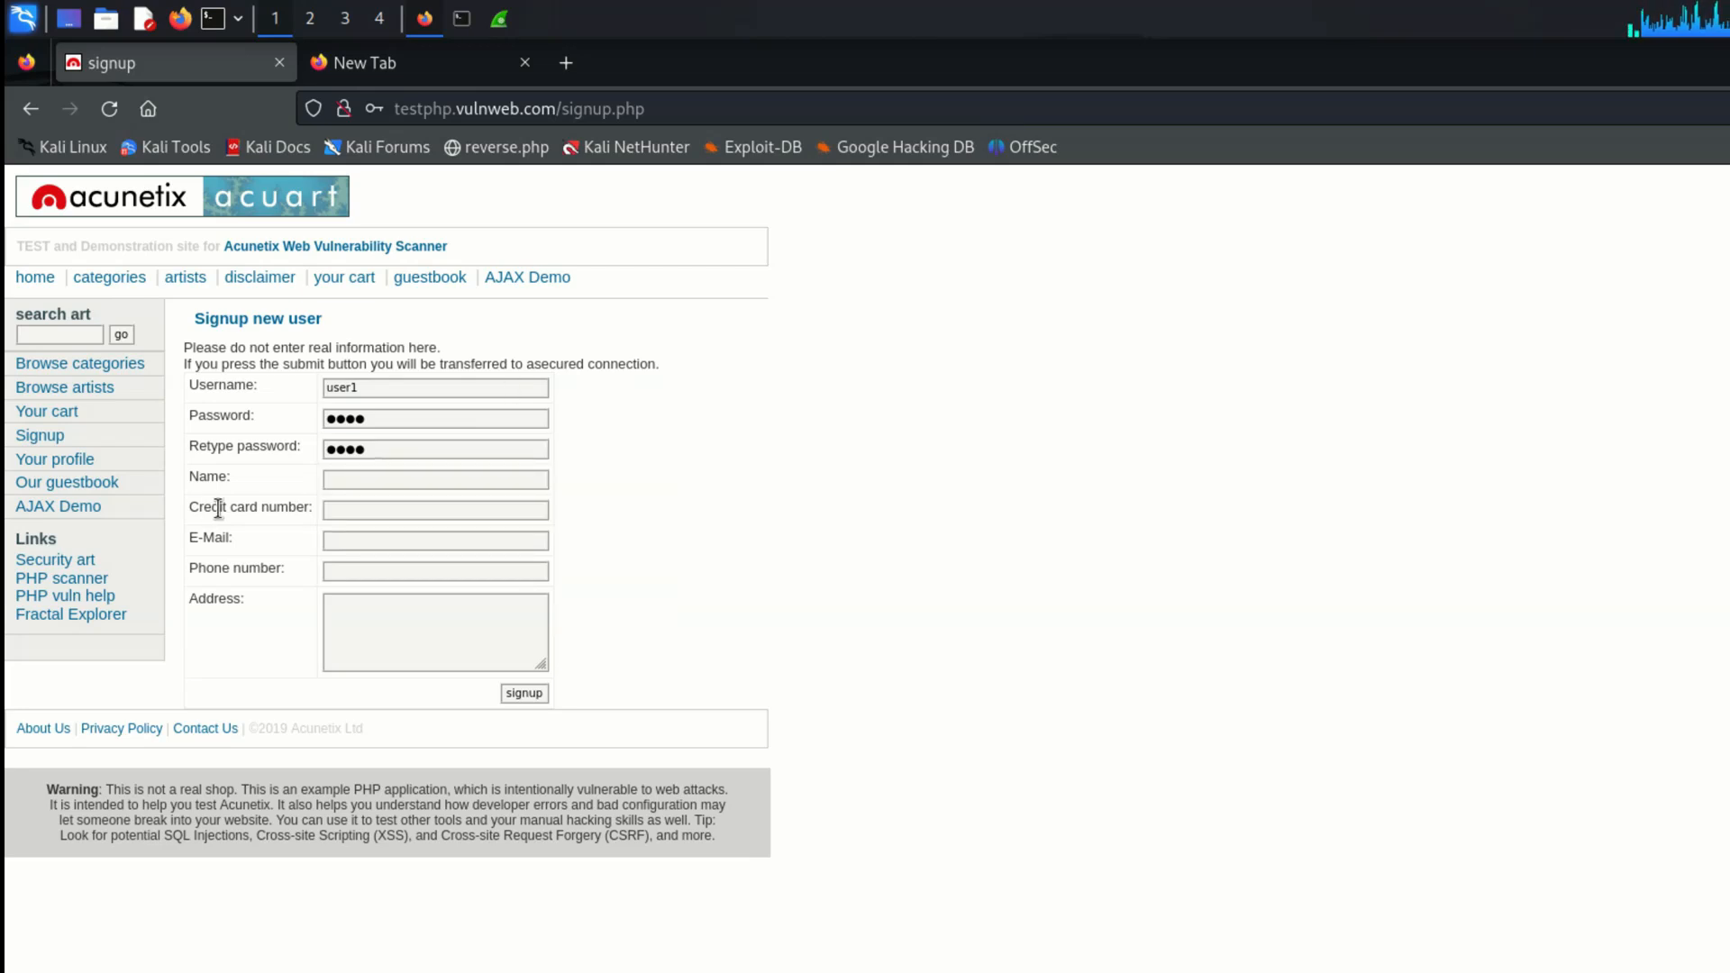
Step: Enter user1 as the name in the signup form and fill in the credit card number
{"action": "left_click", "coordinate": [396, 480]}
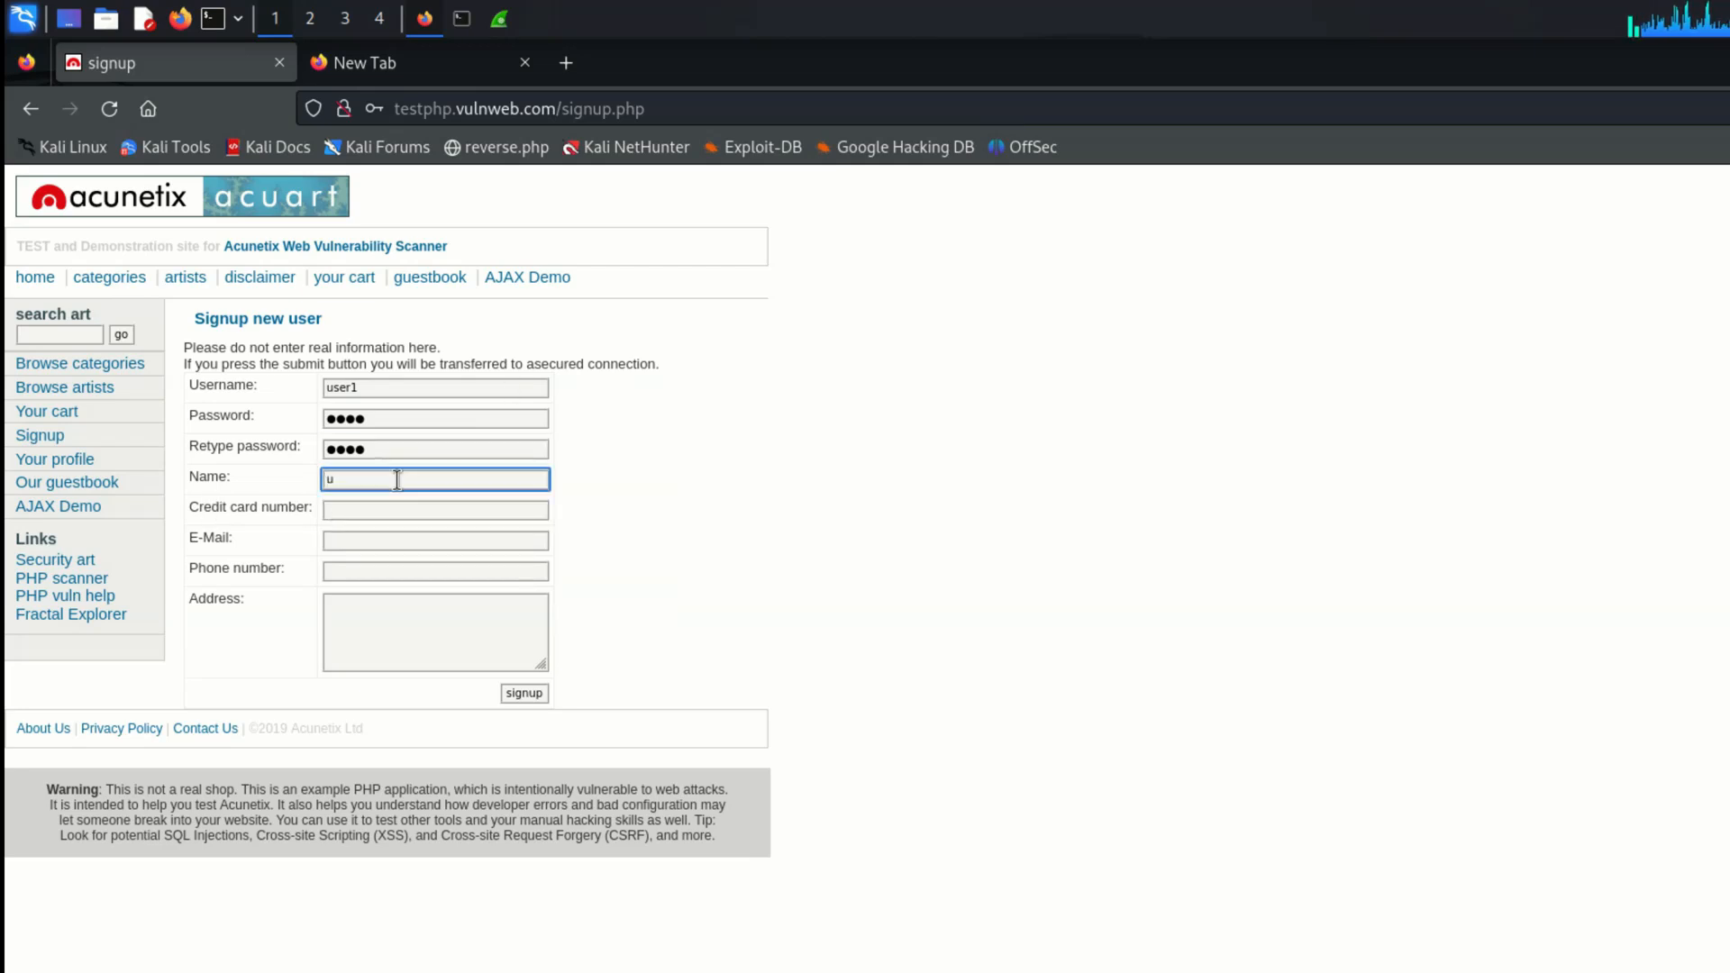
{"action": "left_click", "coordinate": [472, 507]}
{"action": "type", "text": "91991829138923"}
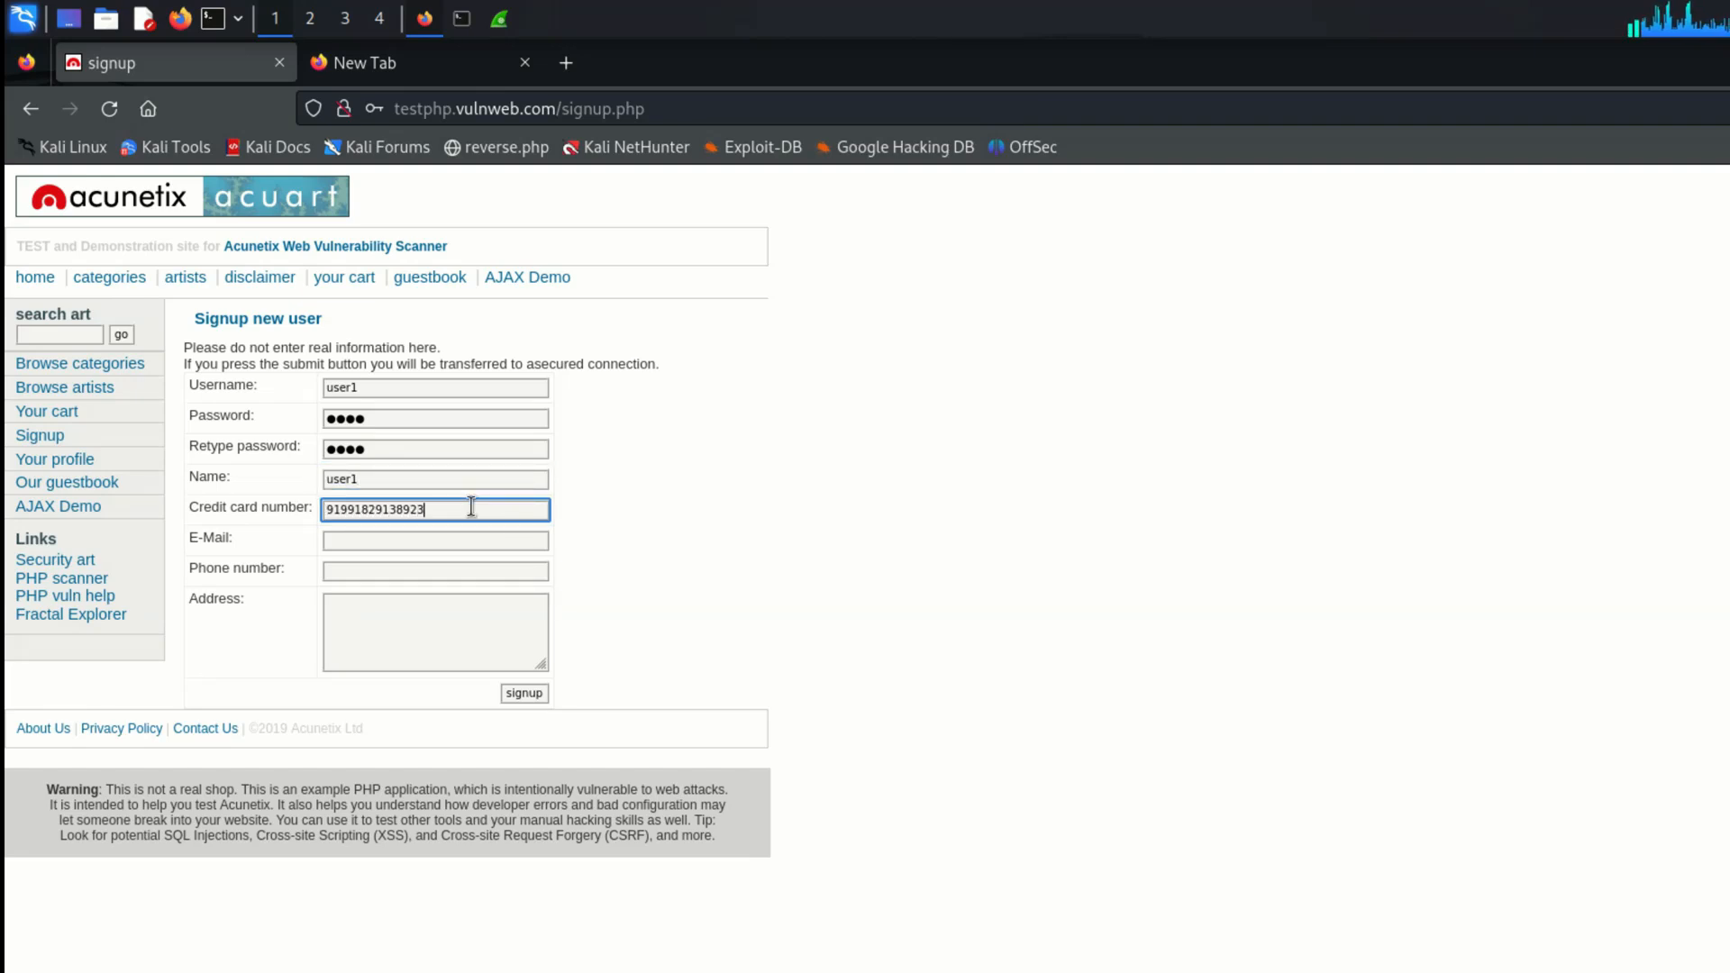
Step: Fill in the e-mail address and phone number in the signup form
{"action": "left_click", "coordinate": [369, 545]}
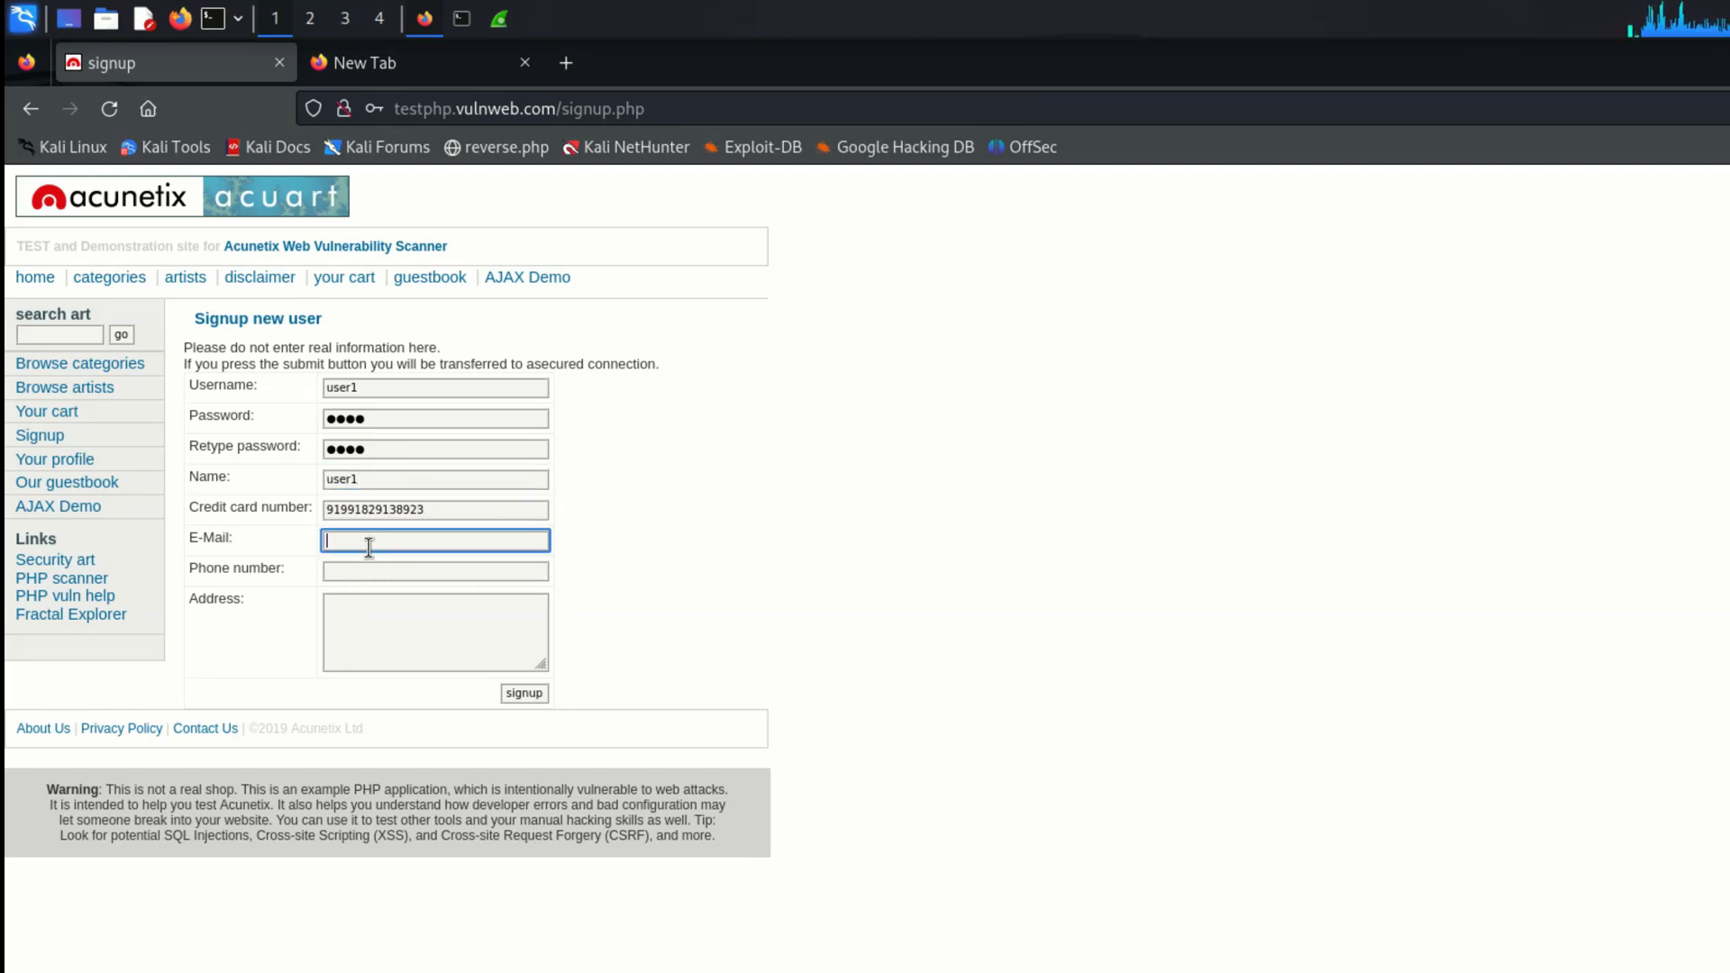
{"action": "type", "text": "user@"}
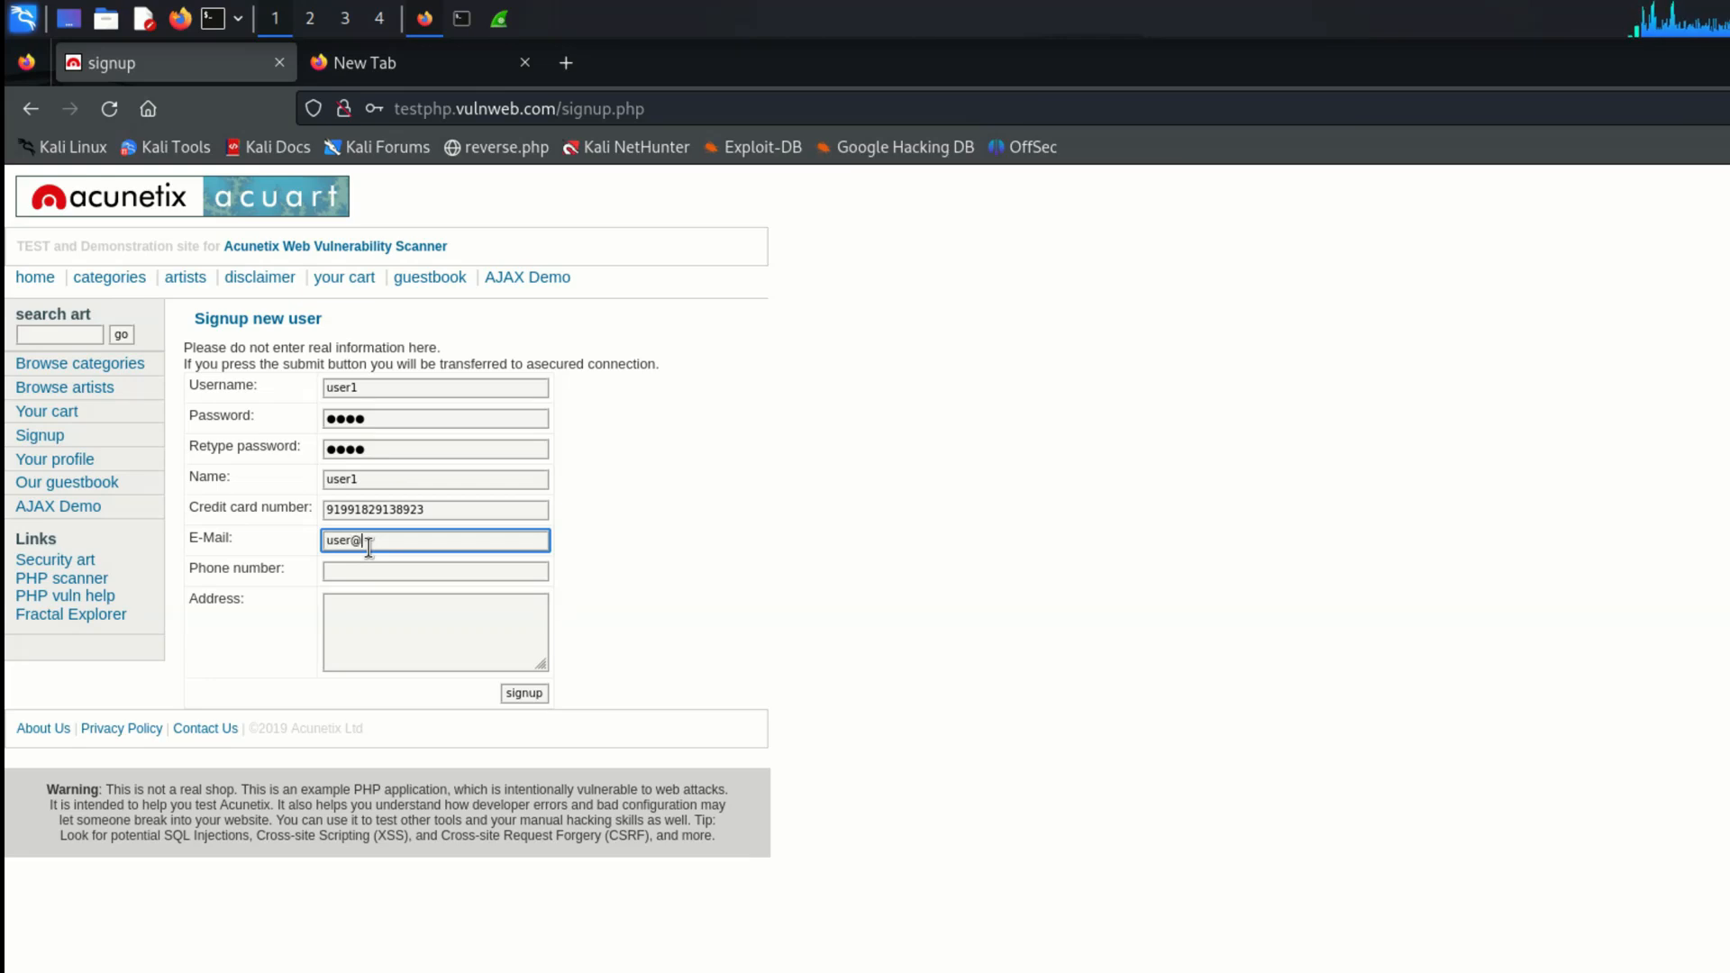
{"action": "type", "text": "gmail.com"}
{"action": "left_click", "coordinate": [381, 571]}
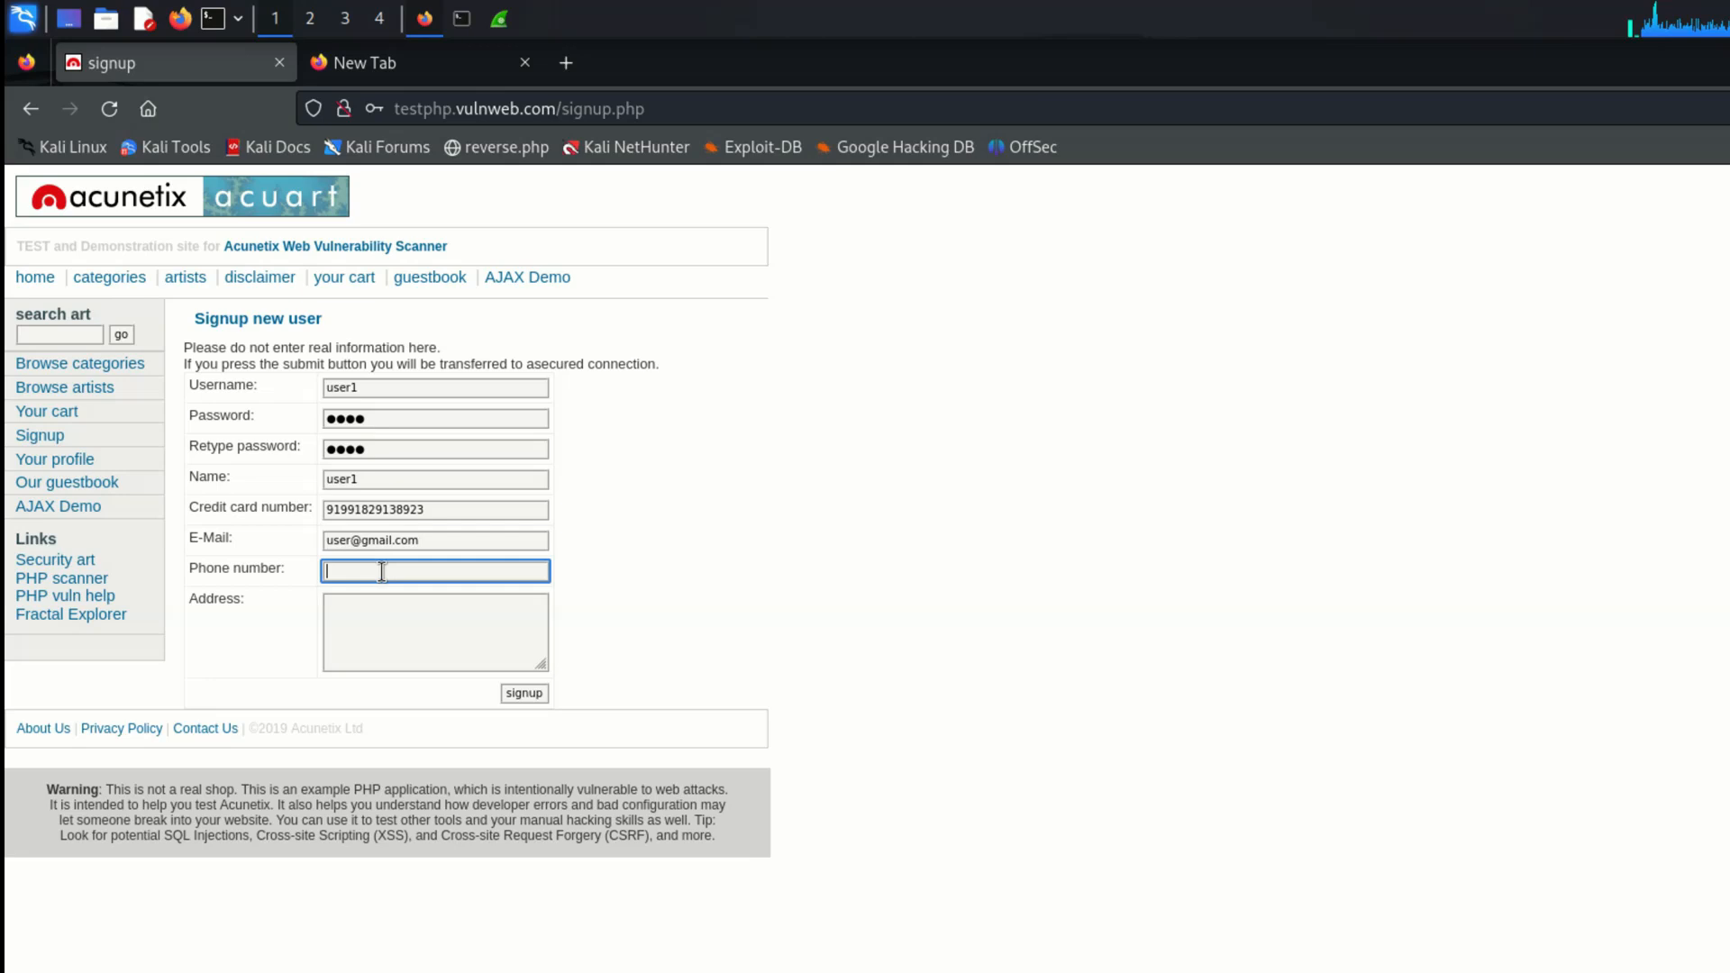
{"action": "type", "text": "98839239232"}
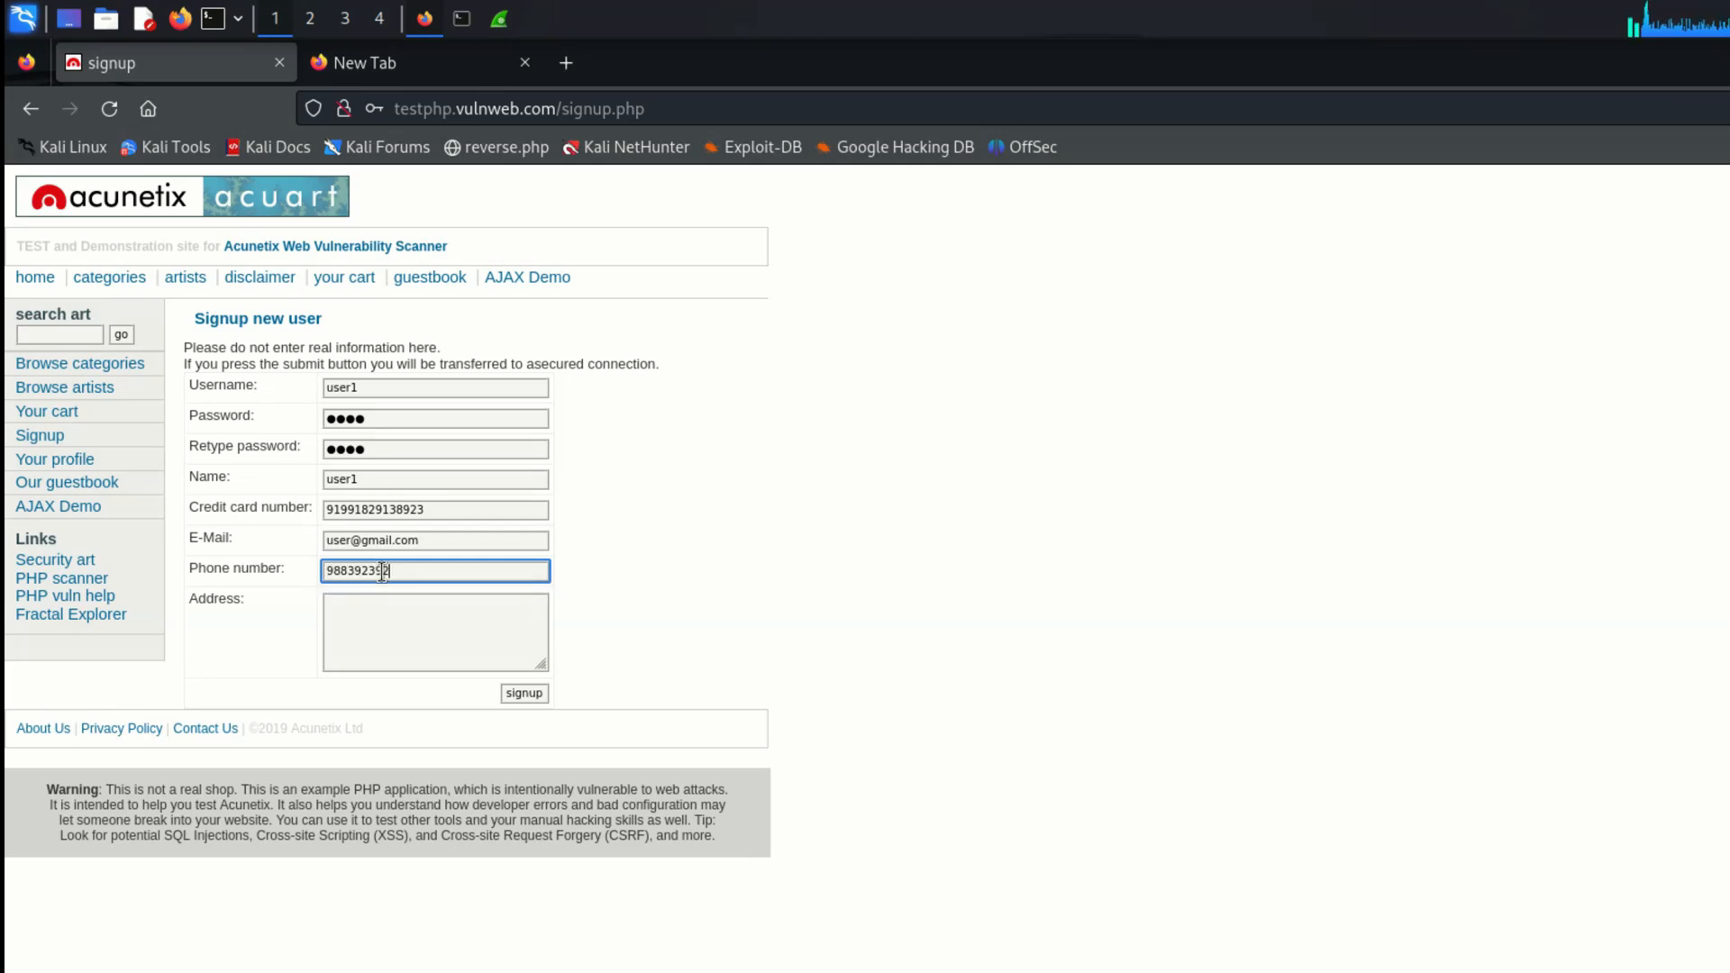
{"action": "key", "text": "BackSpace"}
{"action": "key", "text": "BackSpace"}
Step: Fill in the address and submit the signup form without saving the login in the browser
{"action": "left_click", "coordinate": [366, 626]}
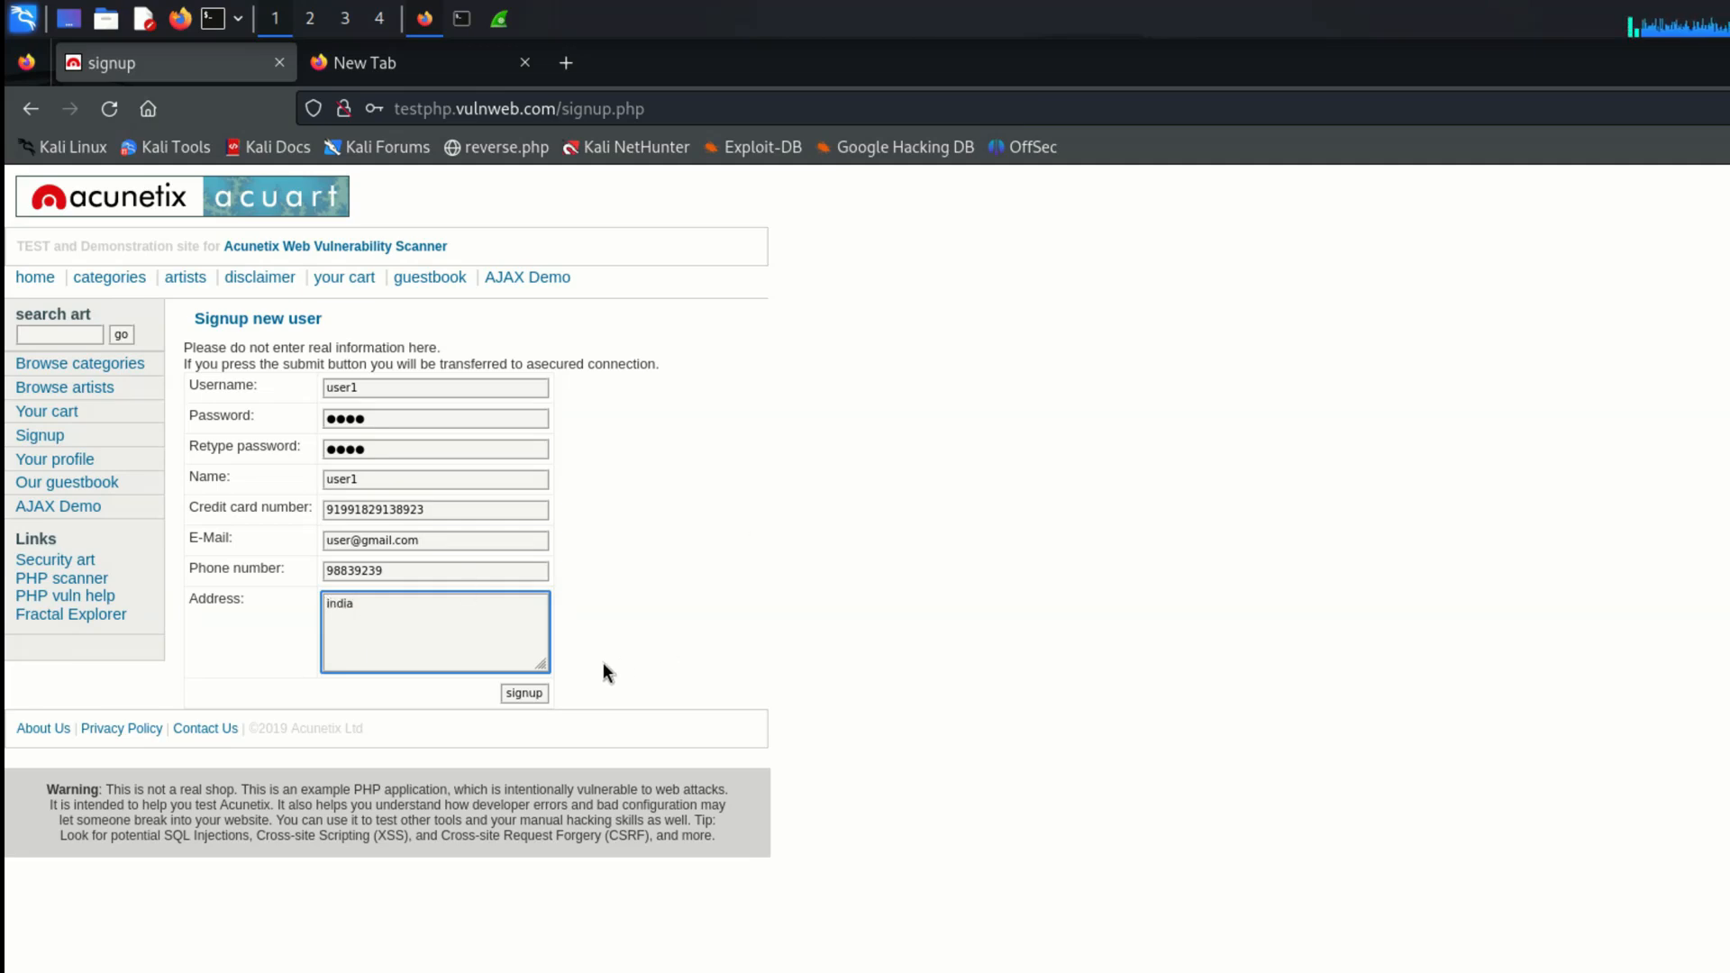
{"action": "left_click", "coordinate": [528, 692]}
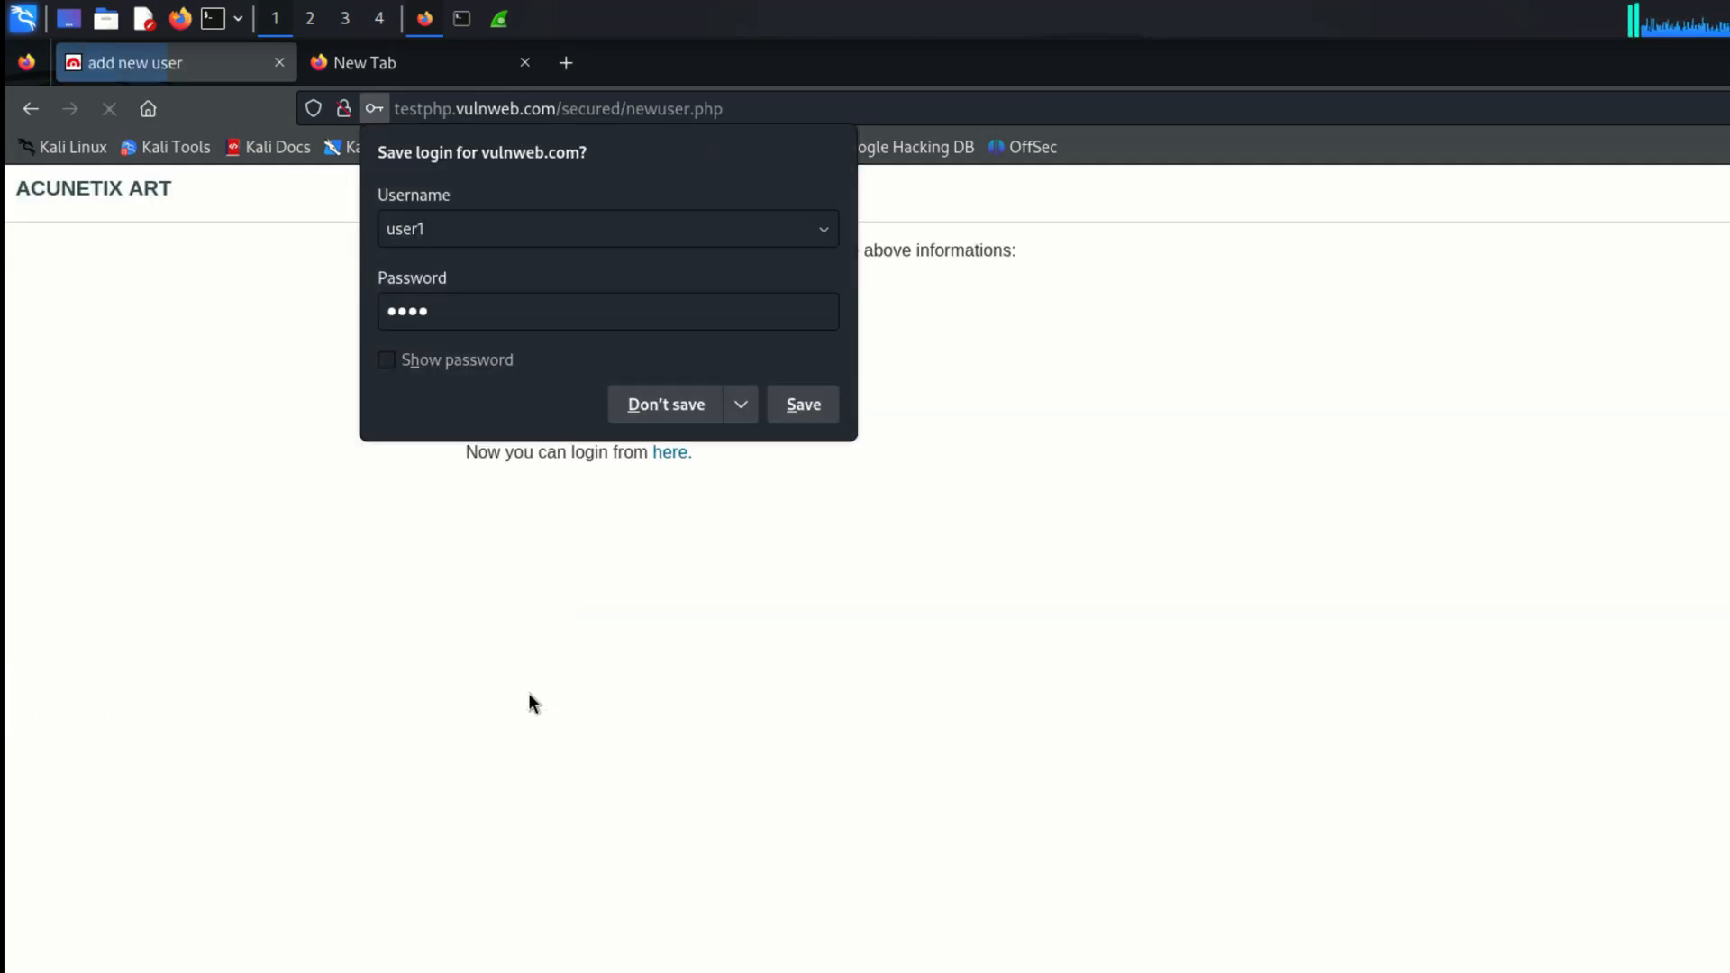
{"action": "left_click", "coordinate": [668, 399]}
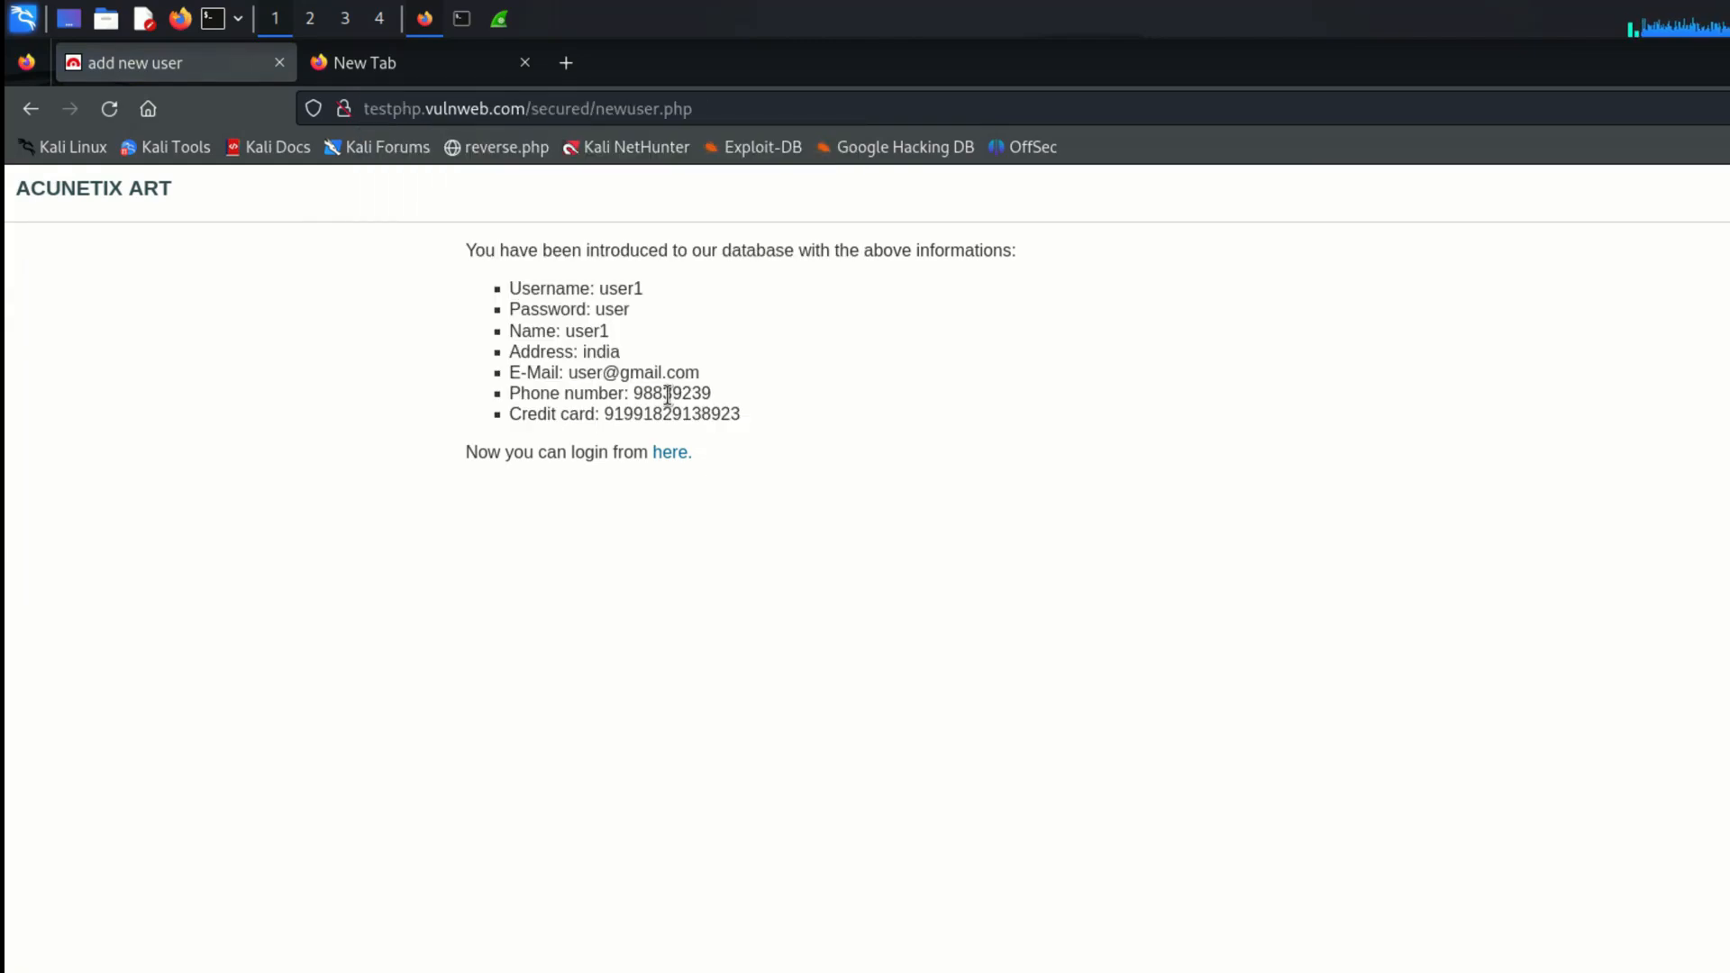
Step: Open the login page from the signup confirmation and enter user1 as the username
{"action": "left_click", "coordinate": [664, 459]}
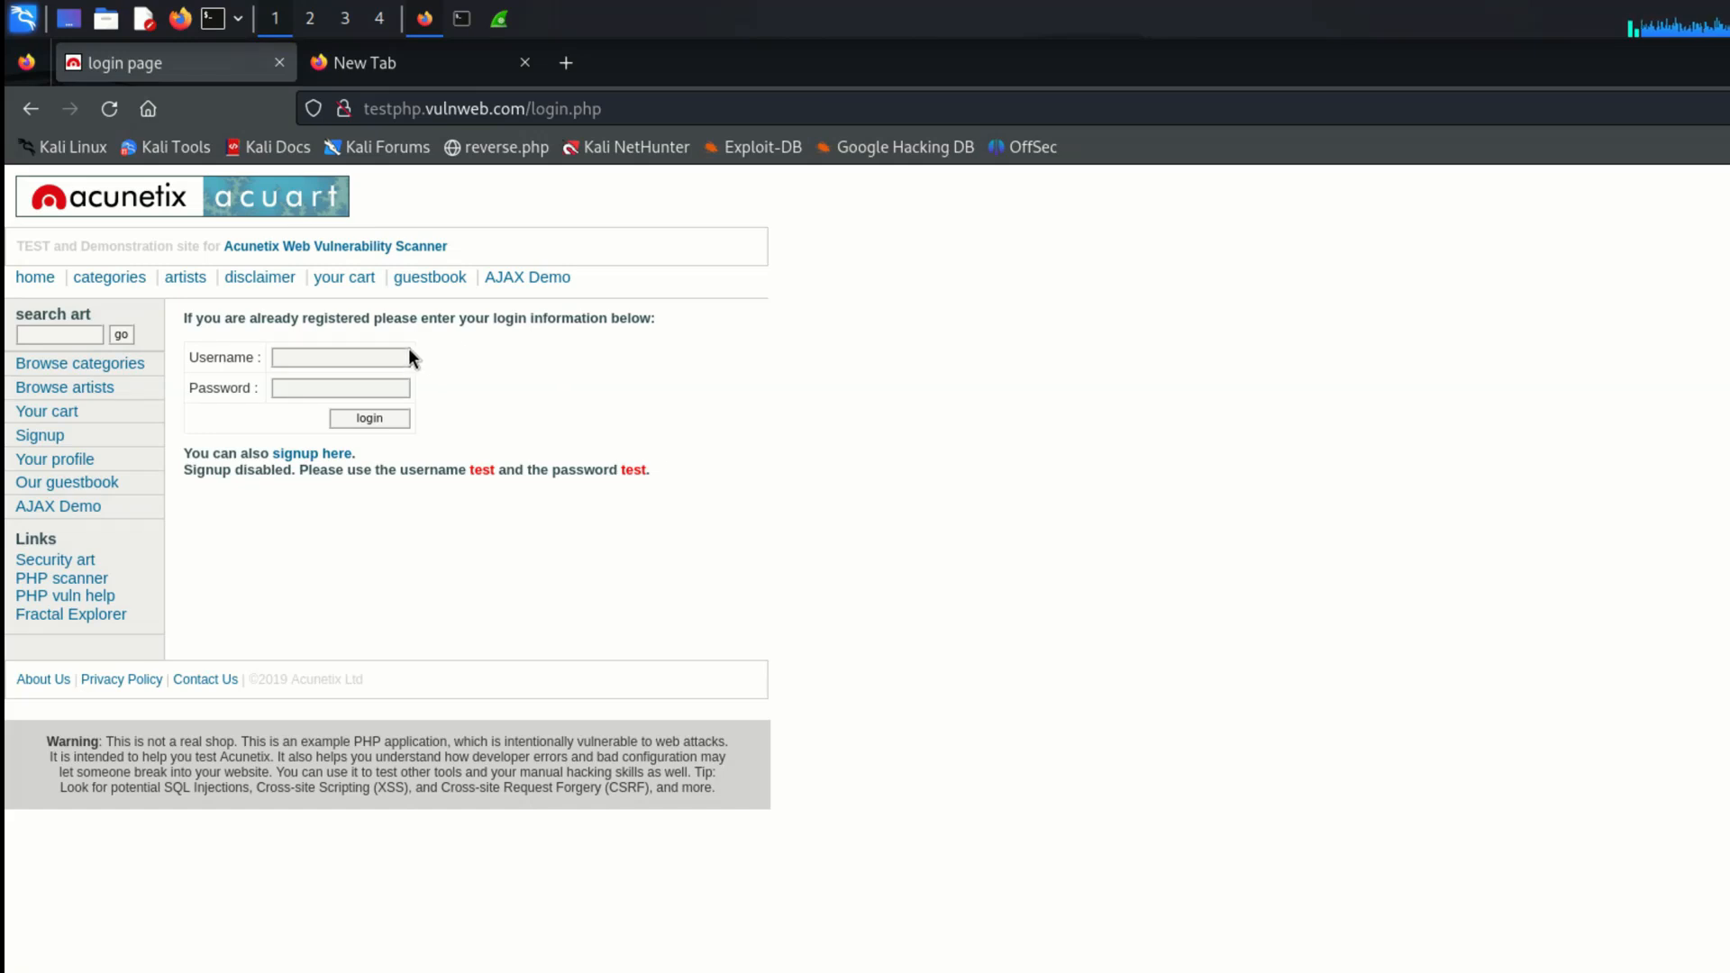
{"action": "left_click", "coordinate": [384, 353]}
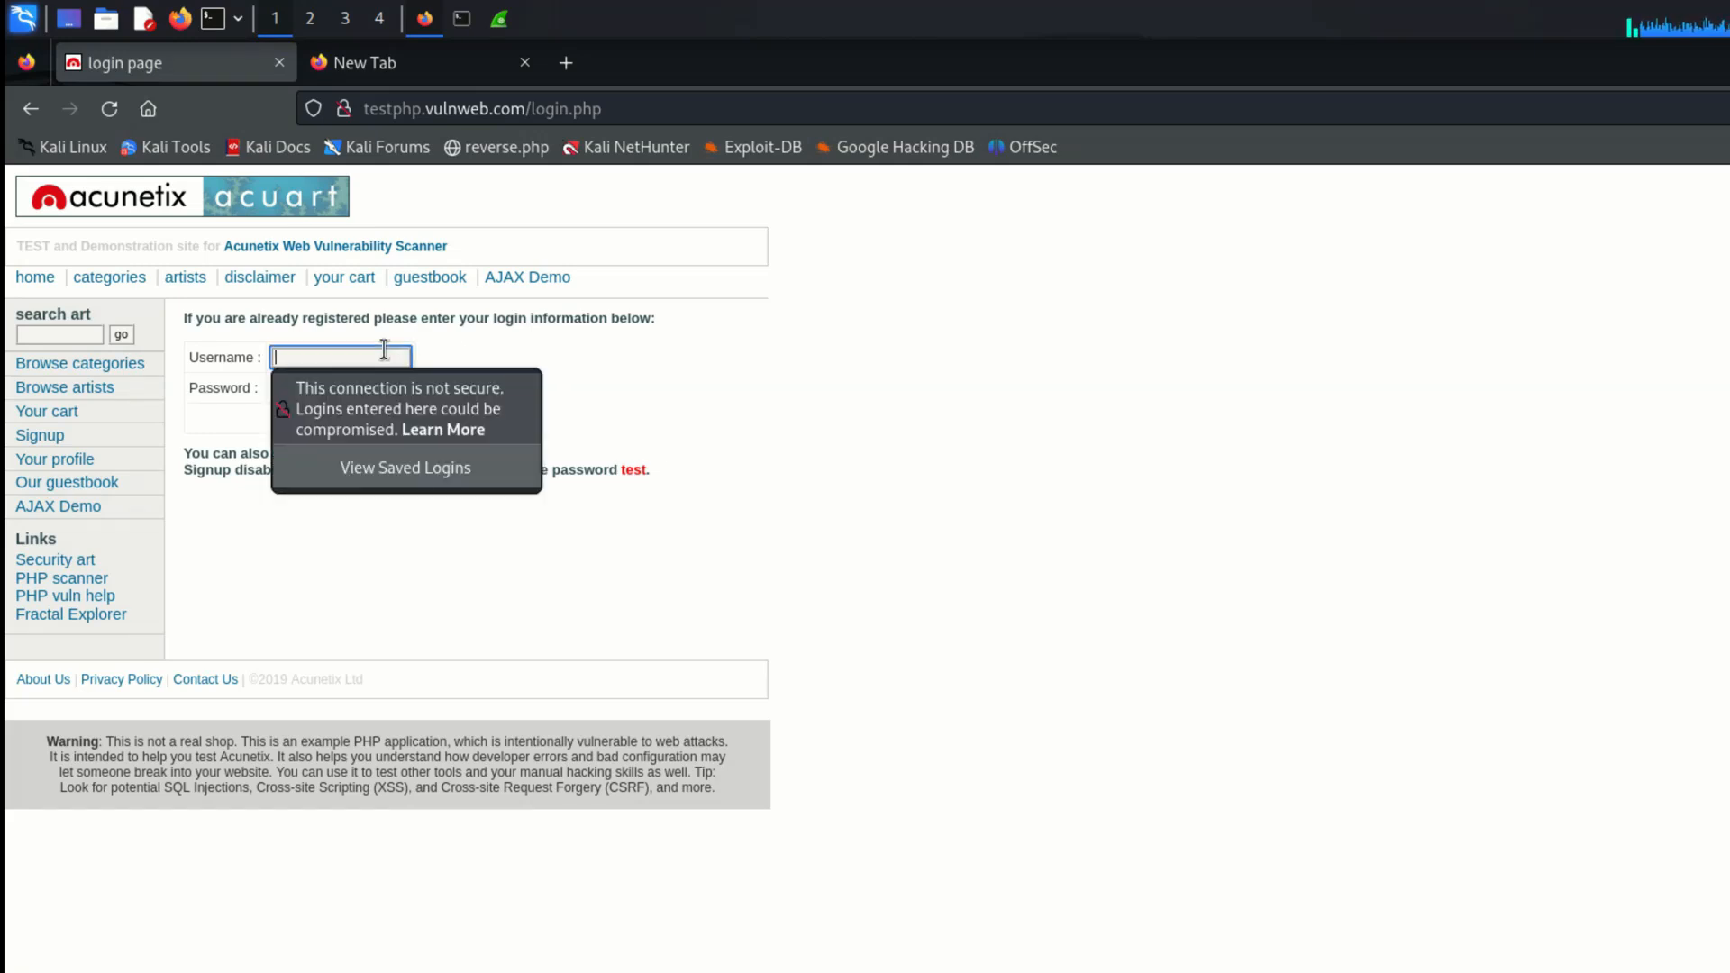
{"action": "type", "text": "user"}
{"action": "key", "text": "Tab"}
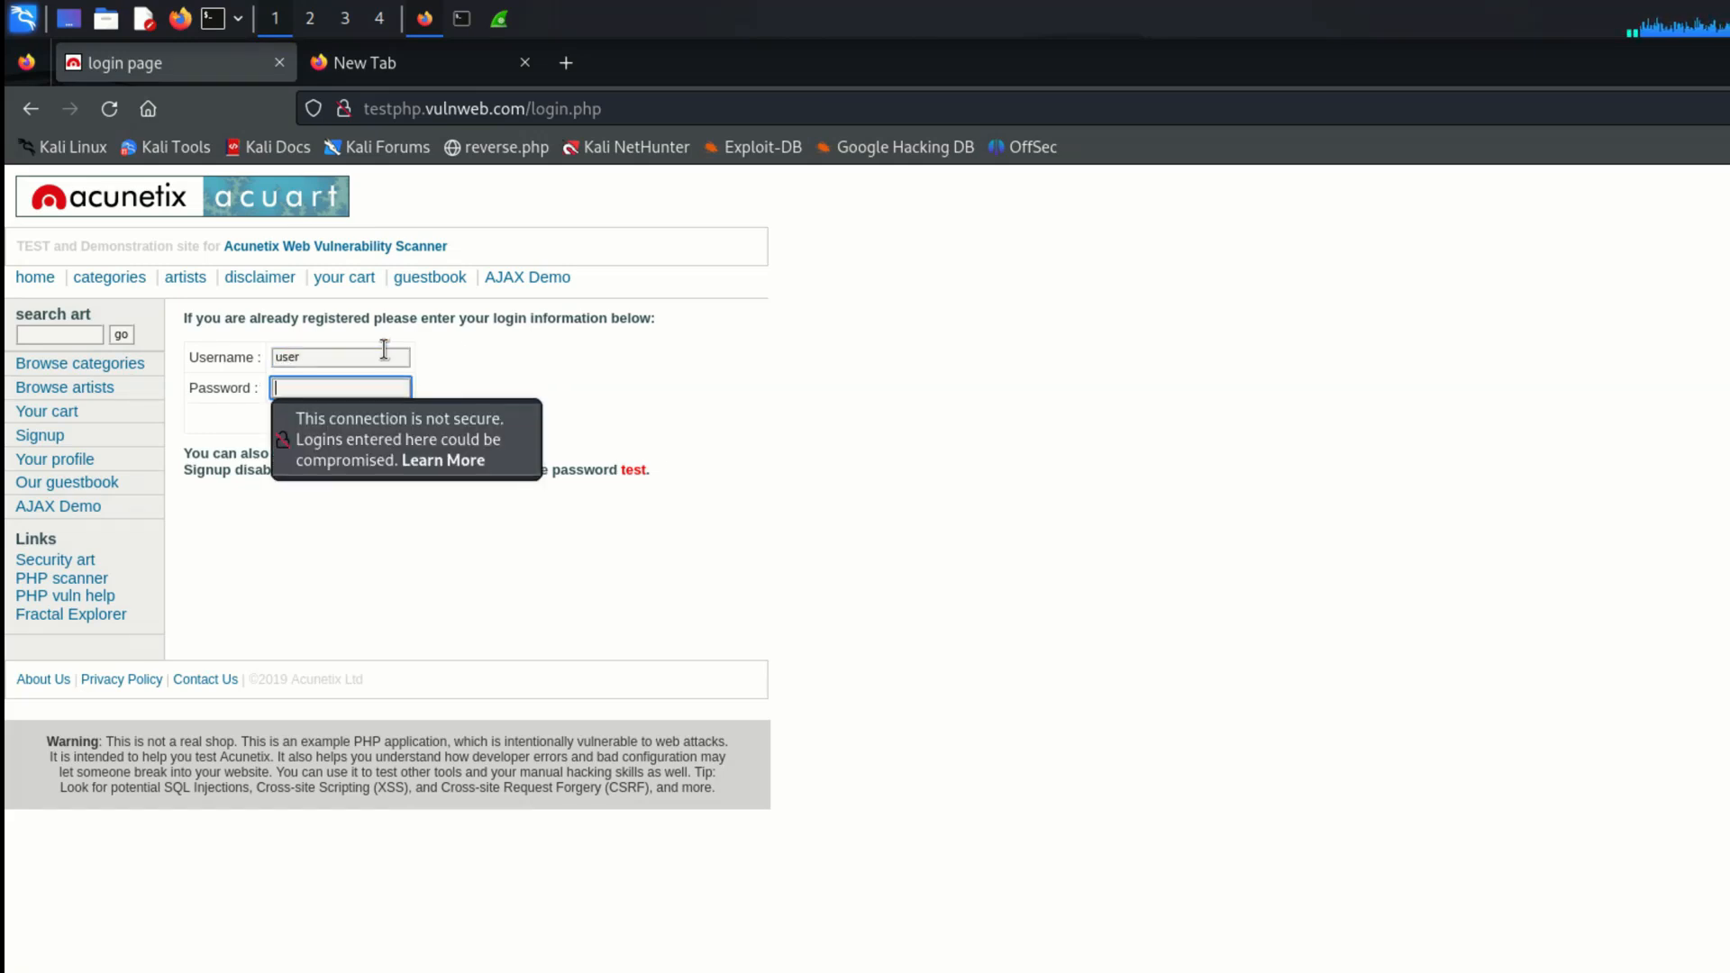
{"action": "left_click", "coordinate": [384, 353]}
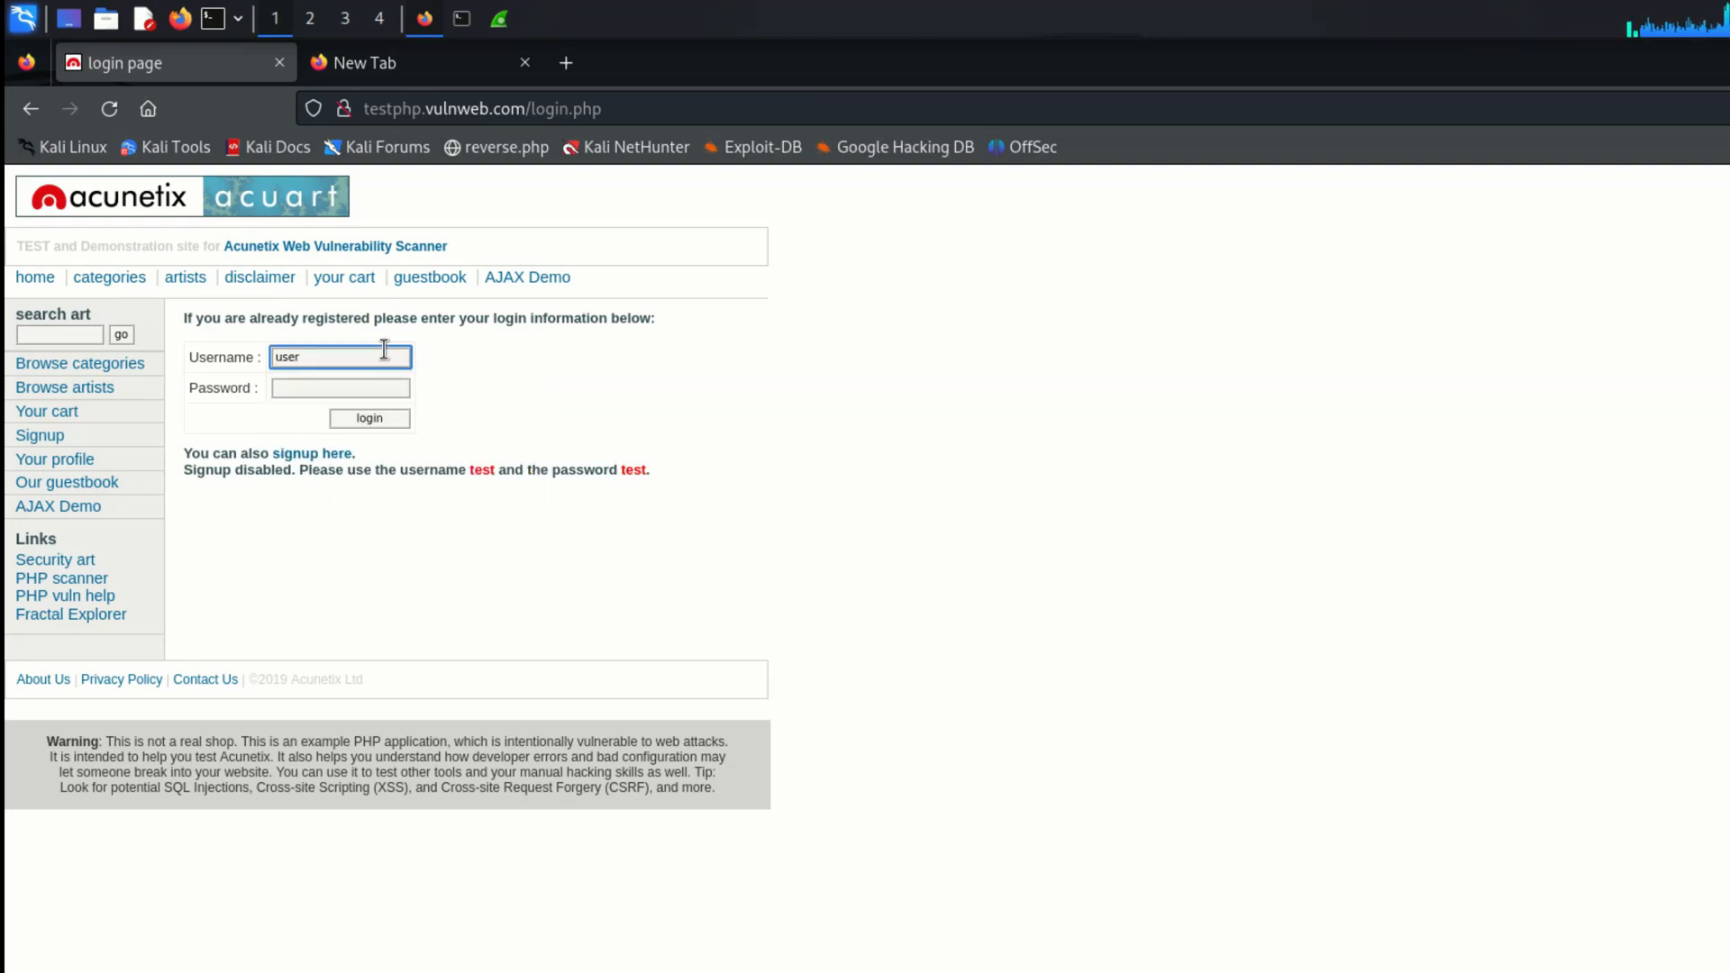
{"action": "type", "text": "1"}
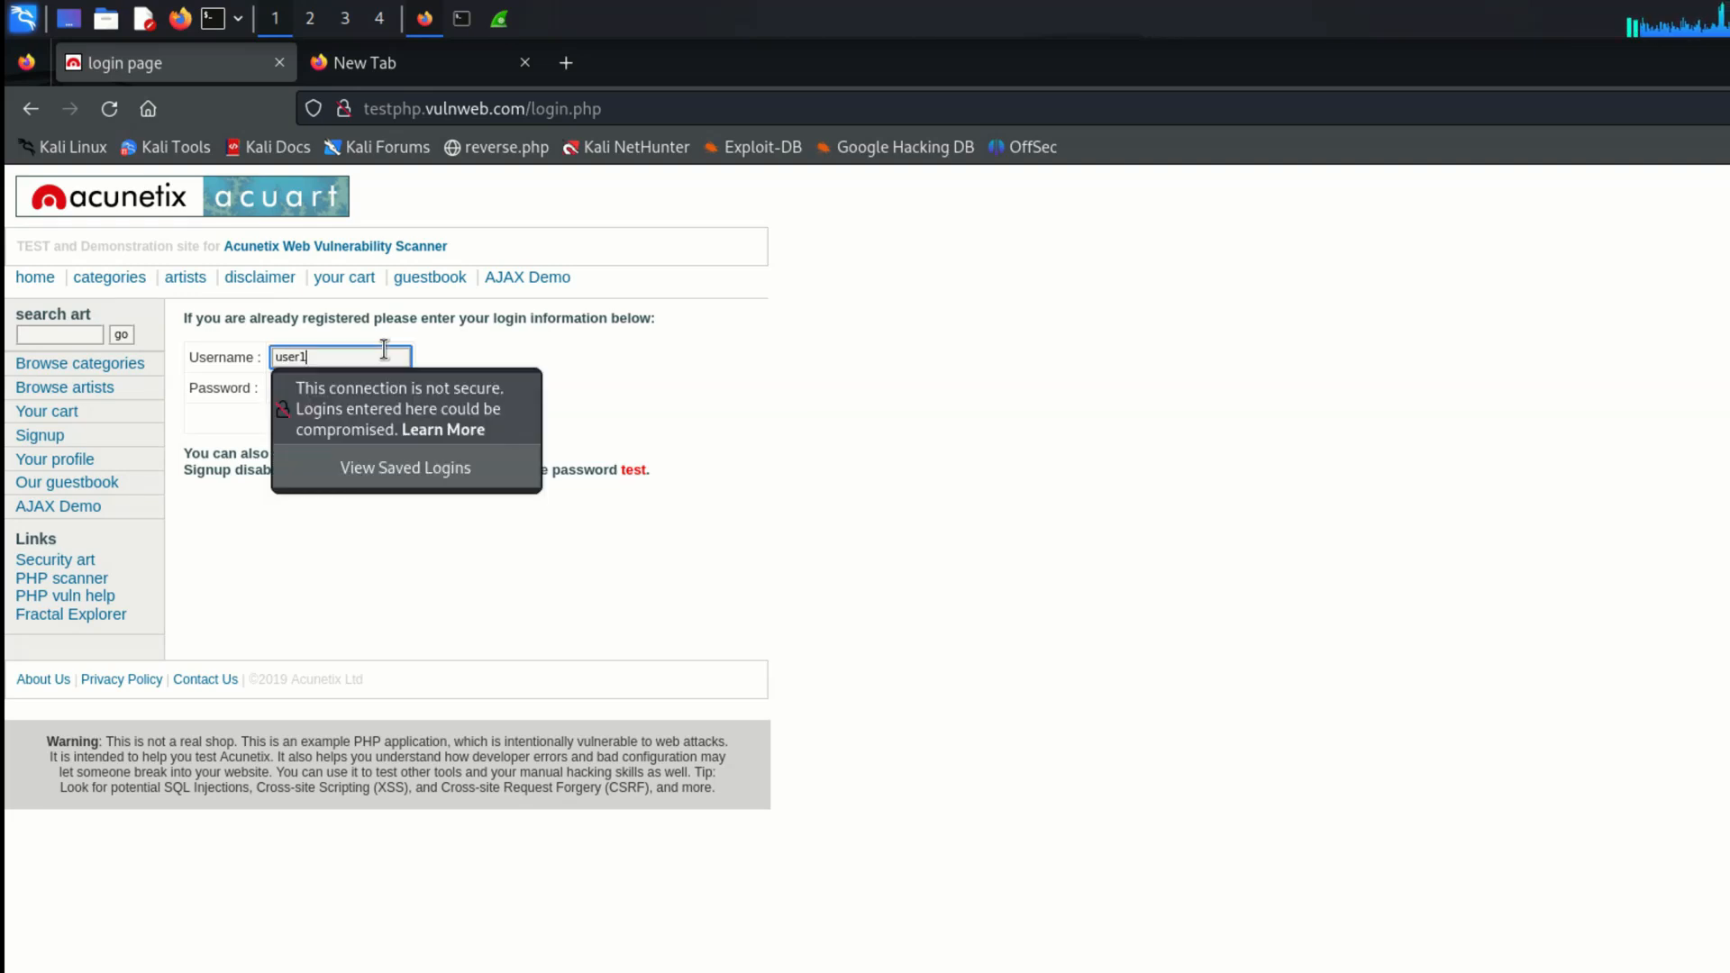
{"action": "left_click", "coordinate": [245, 549]}
Step: Enter the account password and submit the login form without saving the login in the browser
{"action": "left_click", "coordinate": [299, 390]}
{"action": "type", "text": "p"}
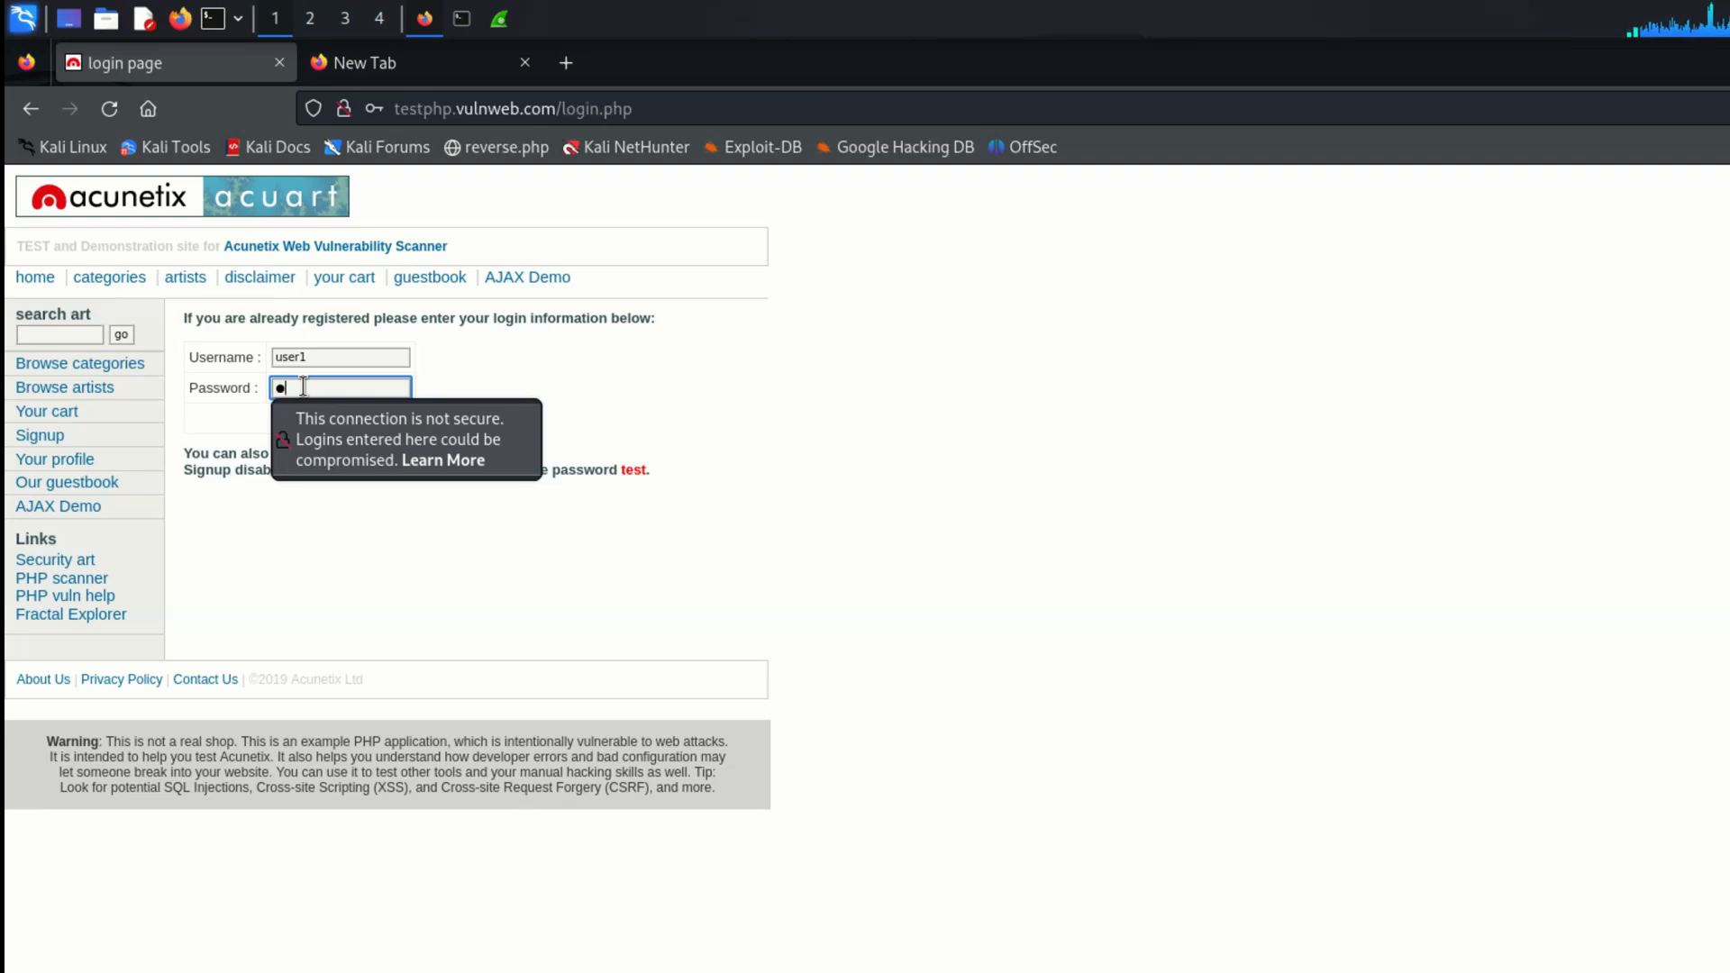
{"action": "type", "text": "tst"}
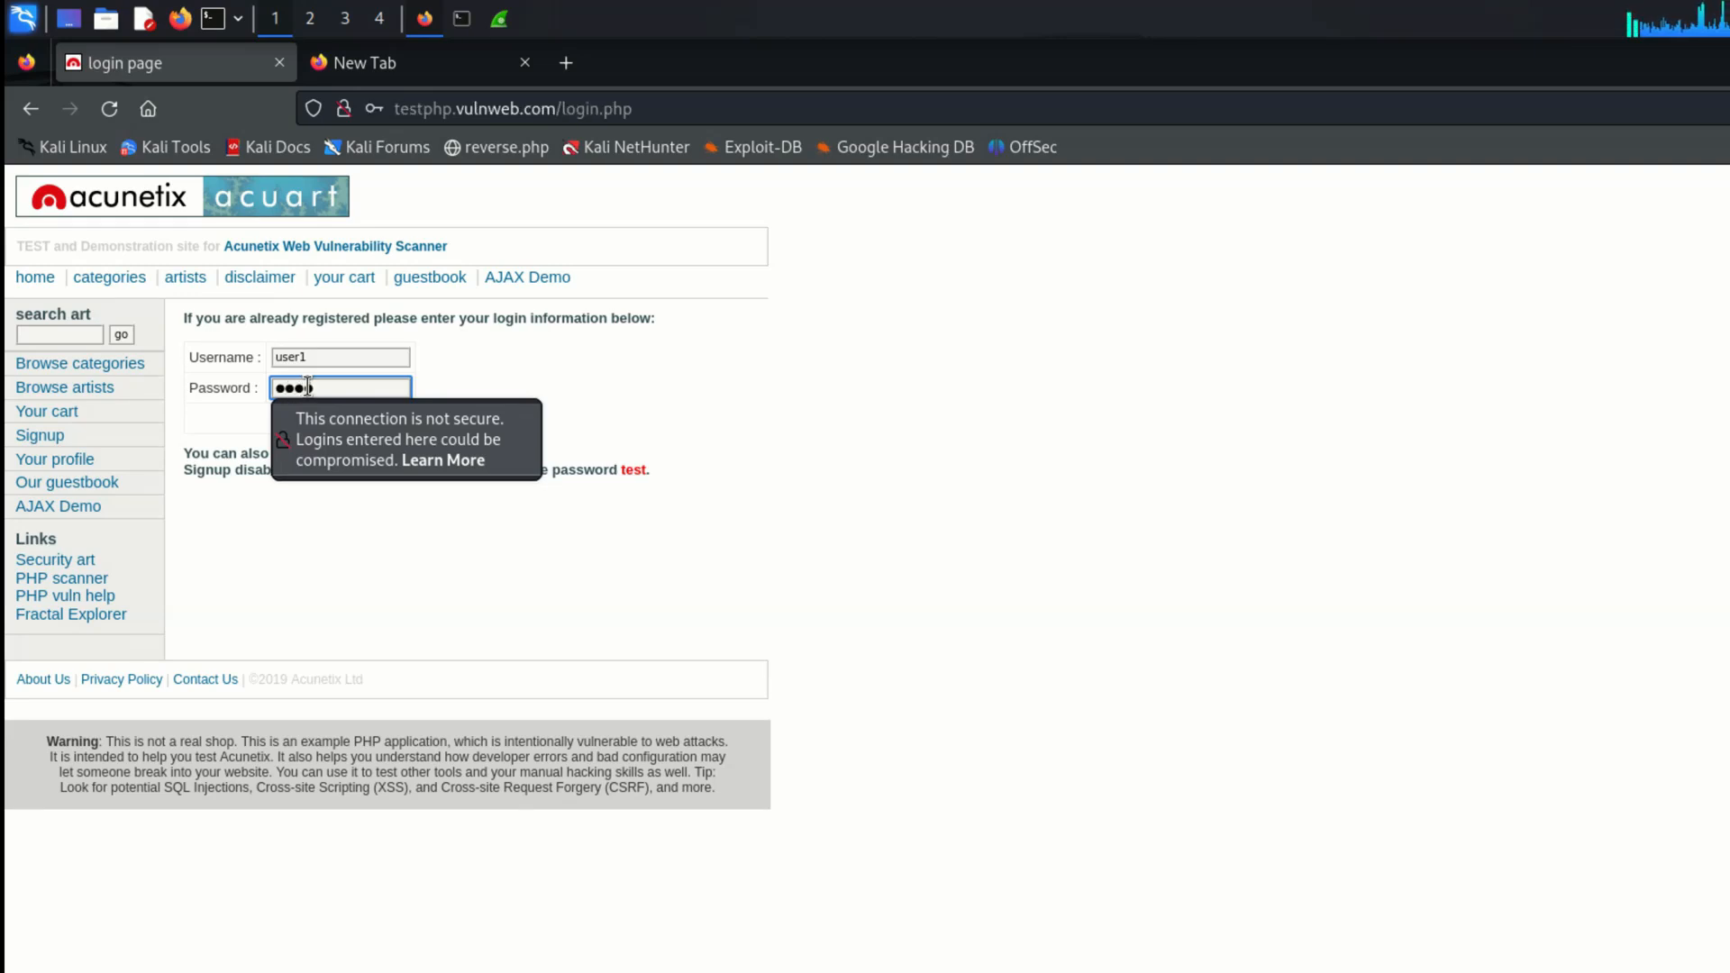
{"action": "left_click", "coordinate": [545, 394]}
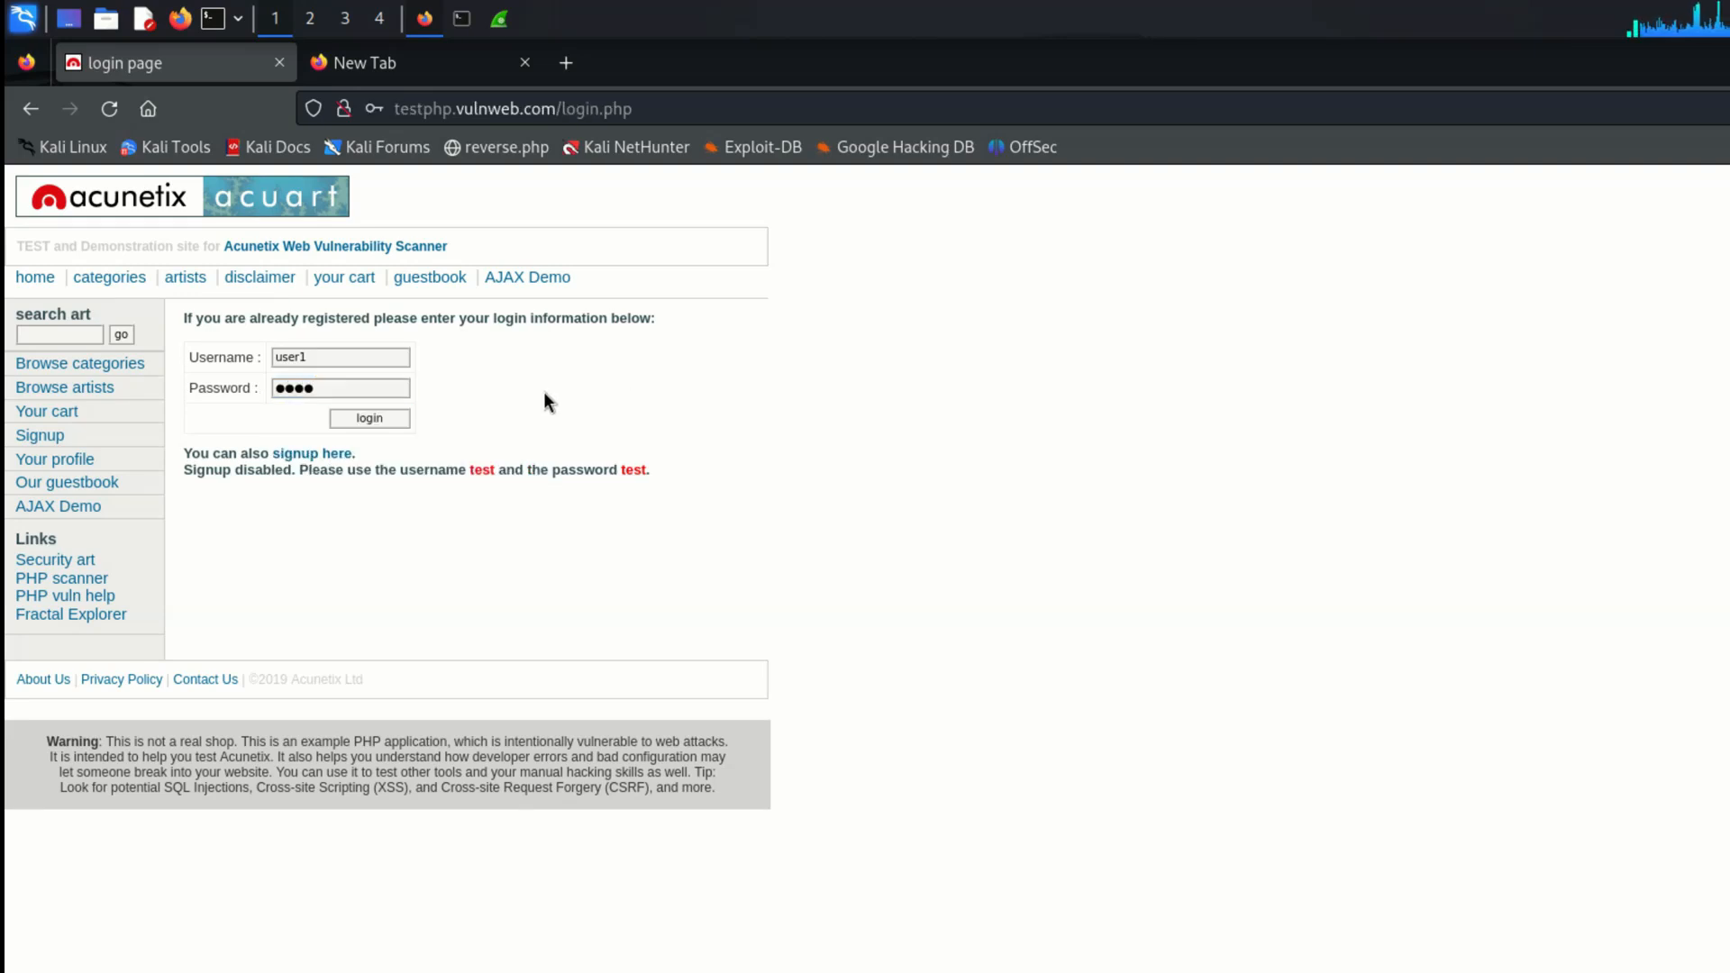
{"action": "left_click", "coordinate": [371, 418]}
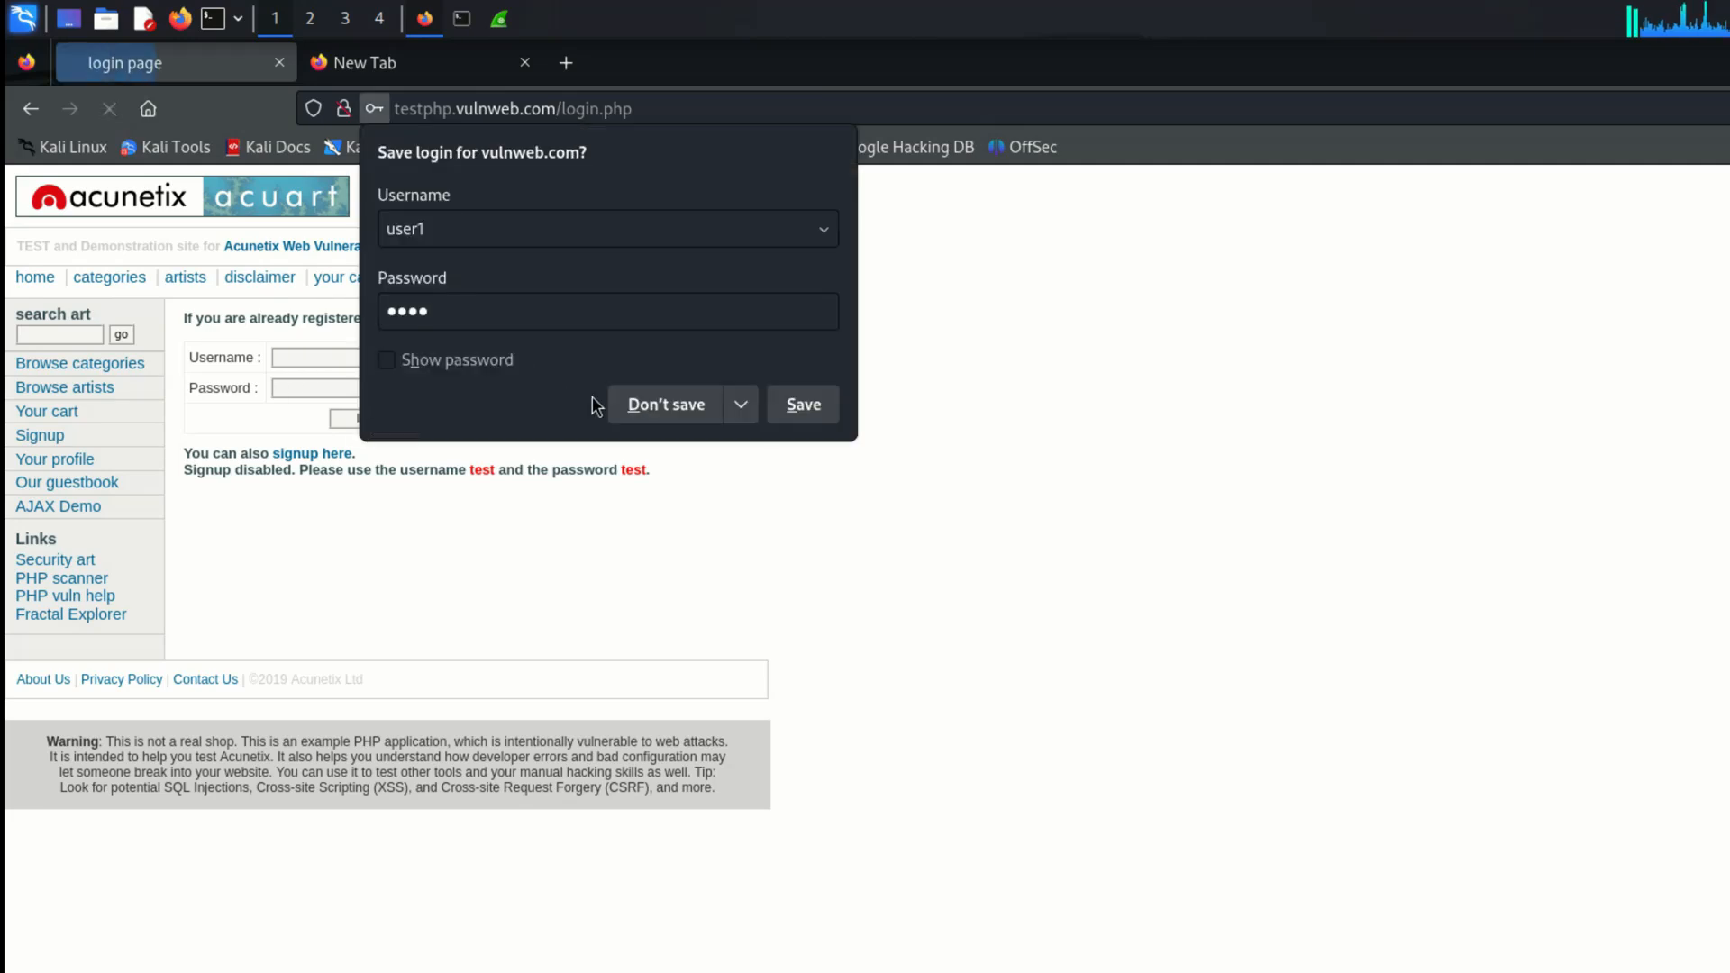
{"action": "left_click", "coordinate": [665, 405]}
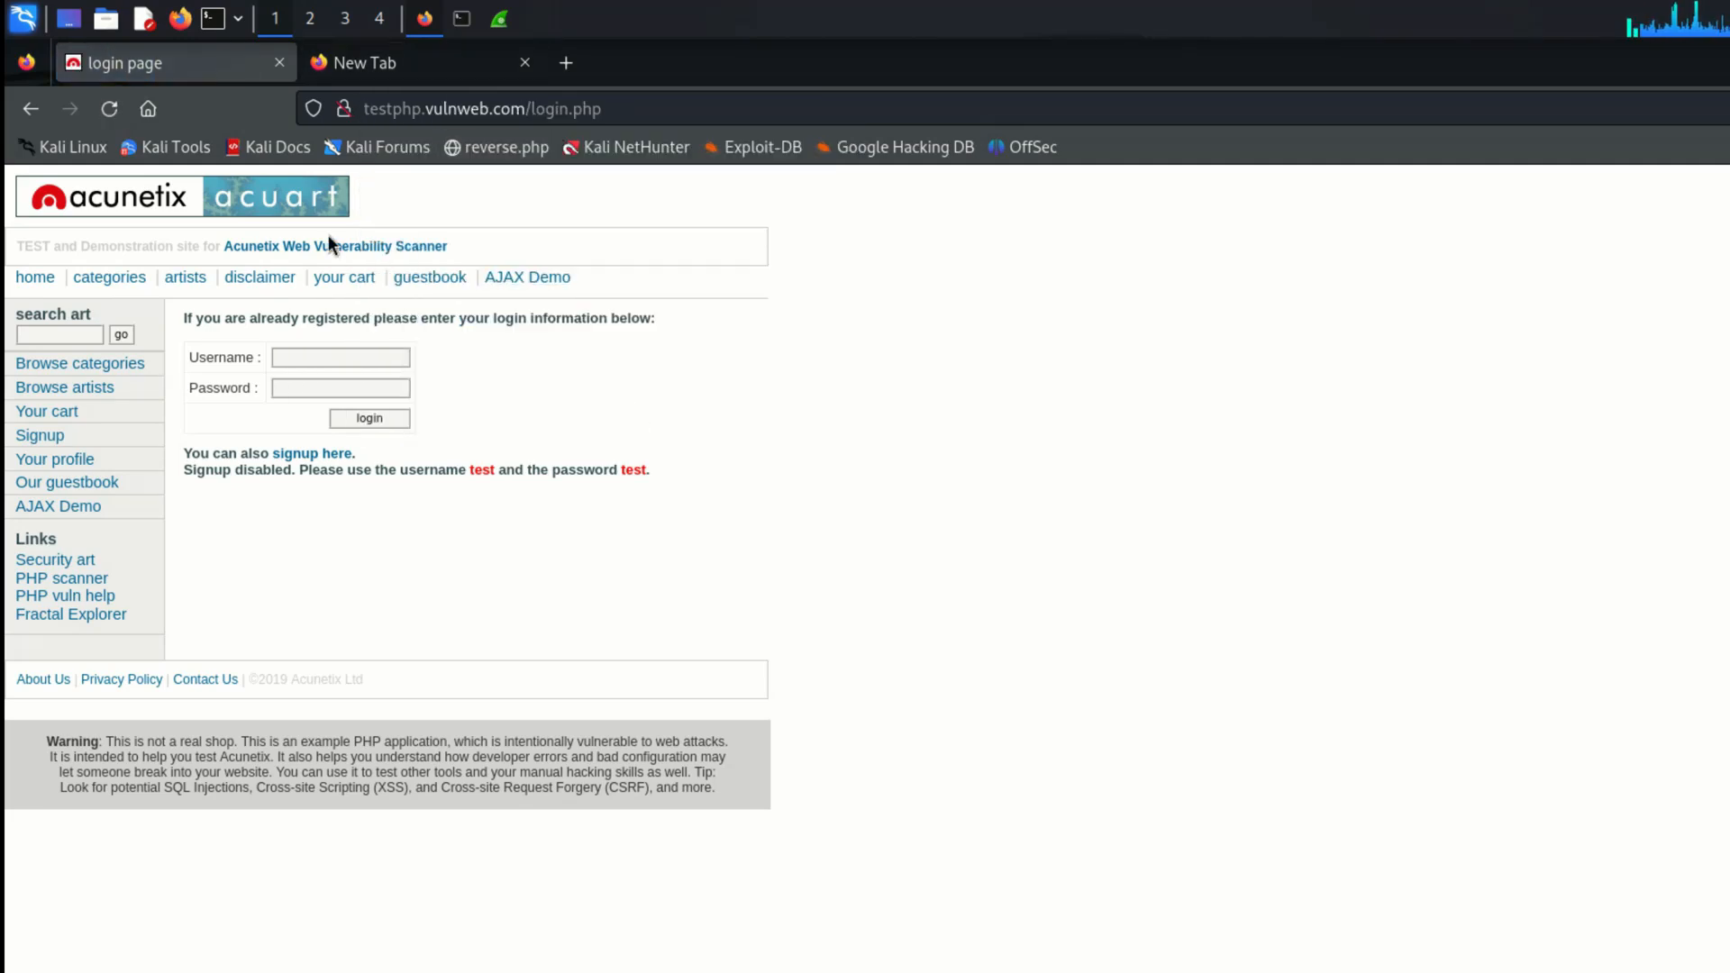
Step: Switch to Wireshark and look through the packets captured on eth0 for the site's traffic
{"action": "left_click", "coordinate": [499, 18]}
{"action": "left_click", "coordinate": [543, 521]}
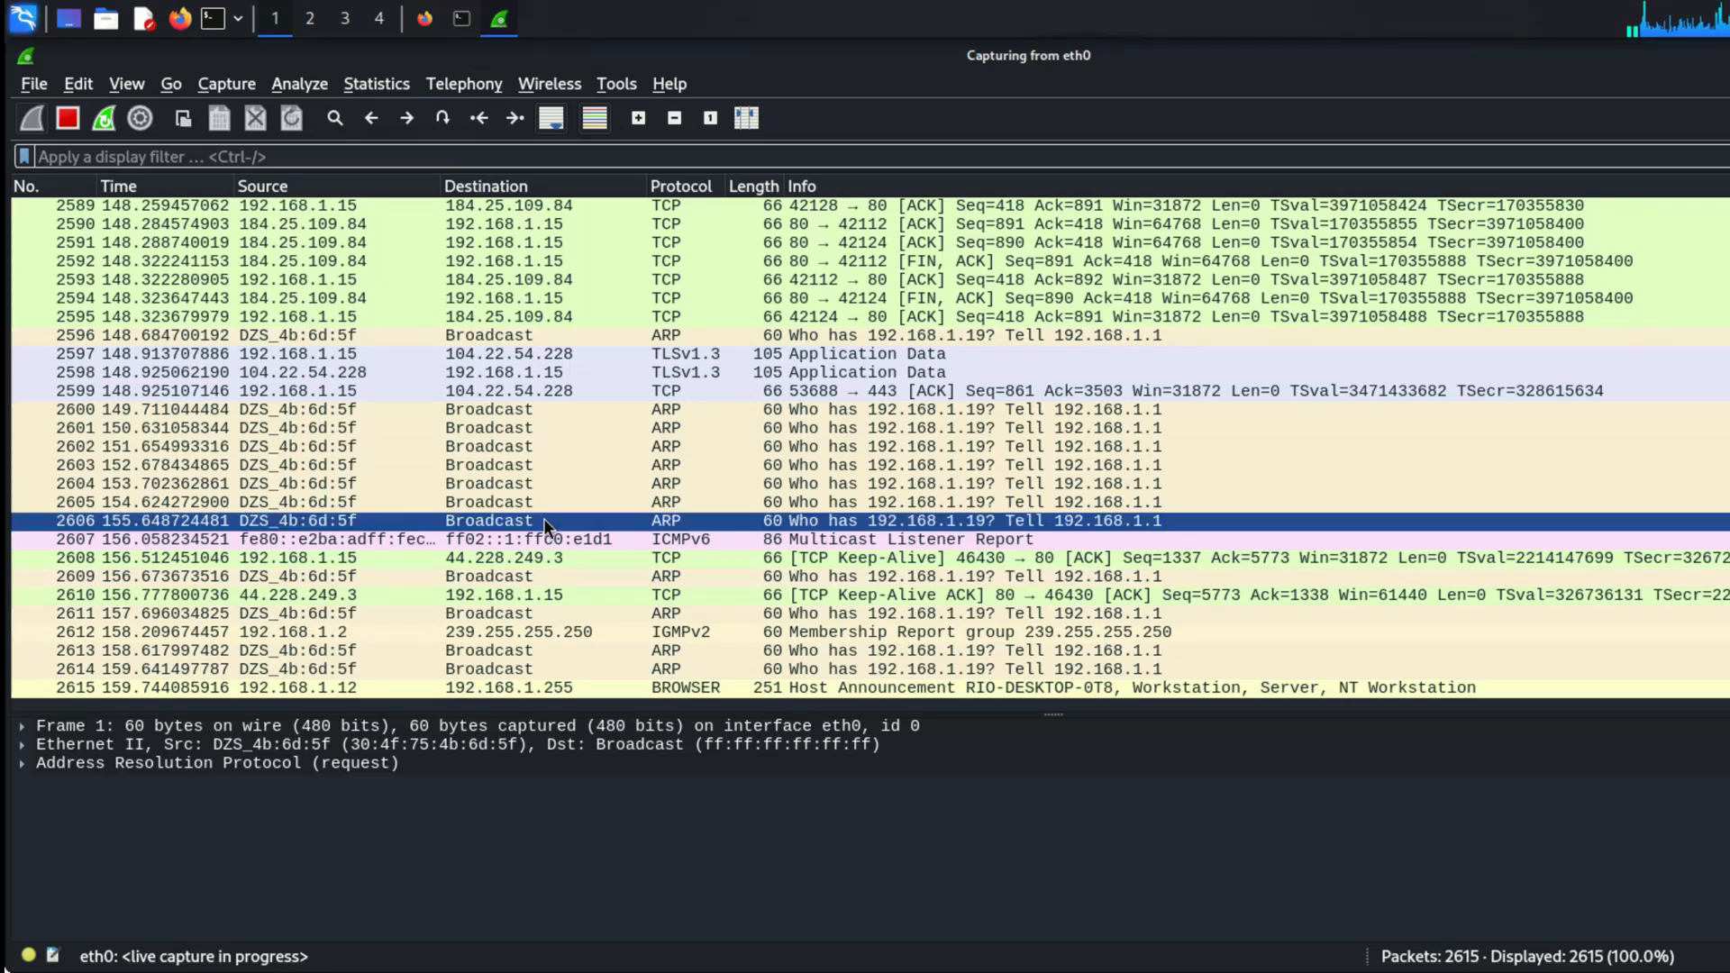
{"action": "left_click", "coordinate": [543, 521]}
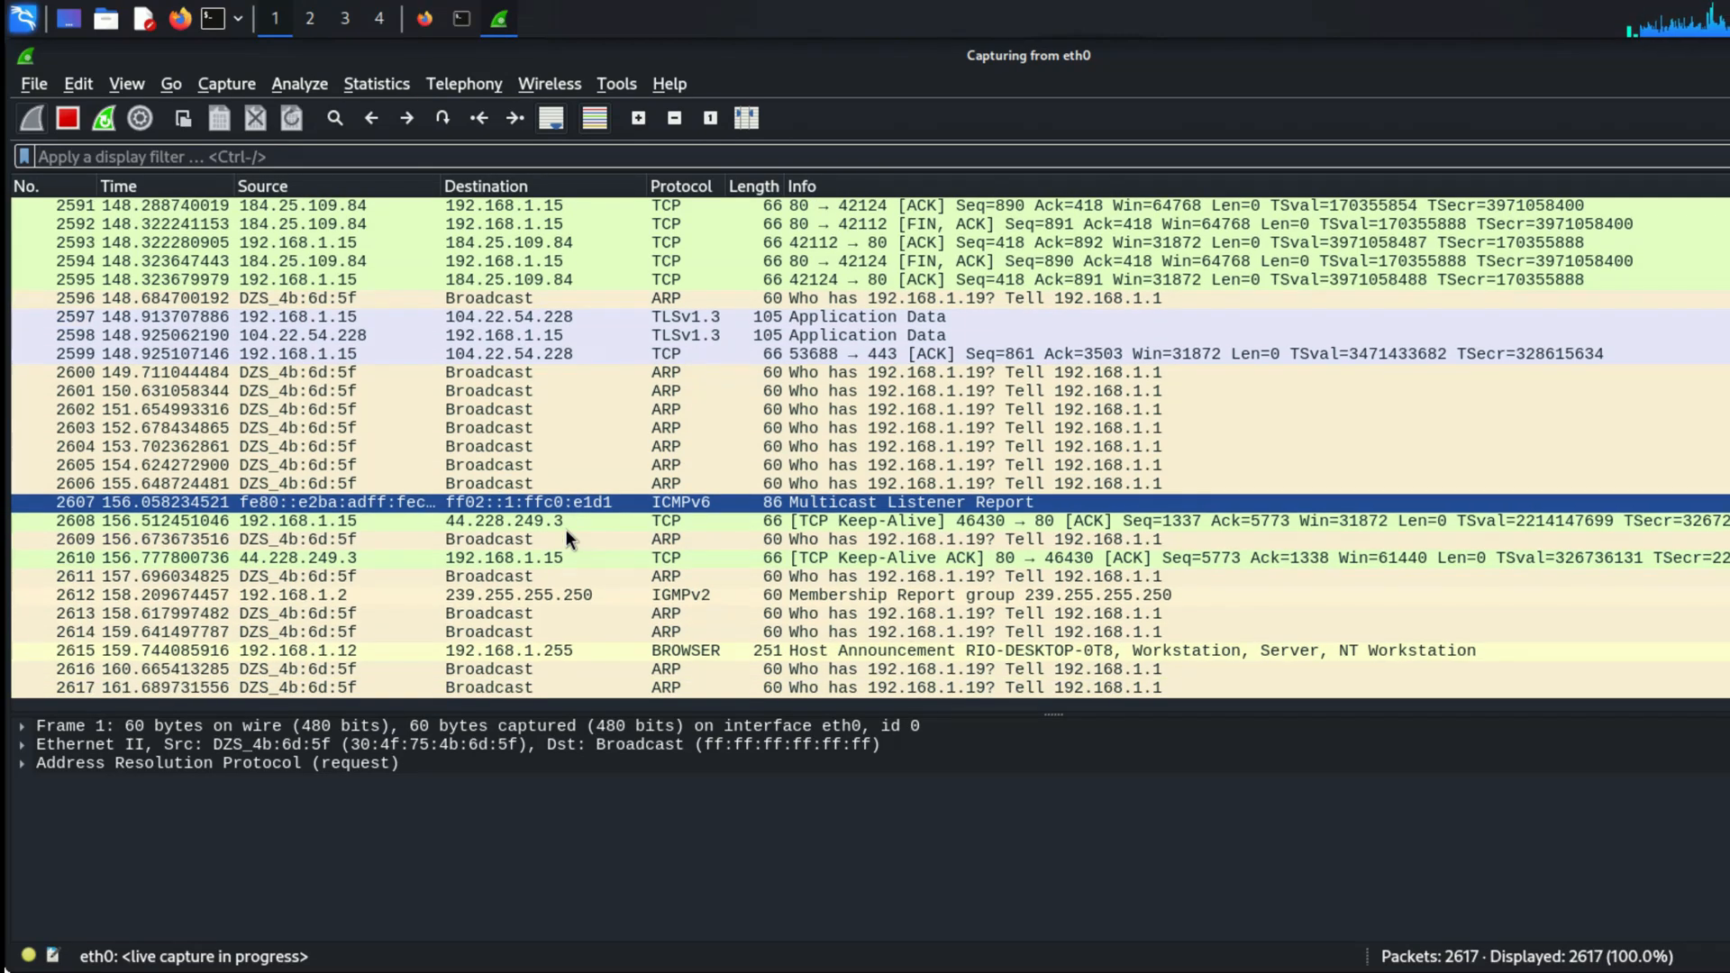
{"action": "scroll", "coordinate": [565, 527], "scroll_direction": "up", "scroll_amount": 18}
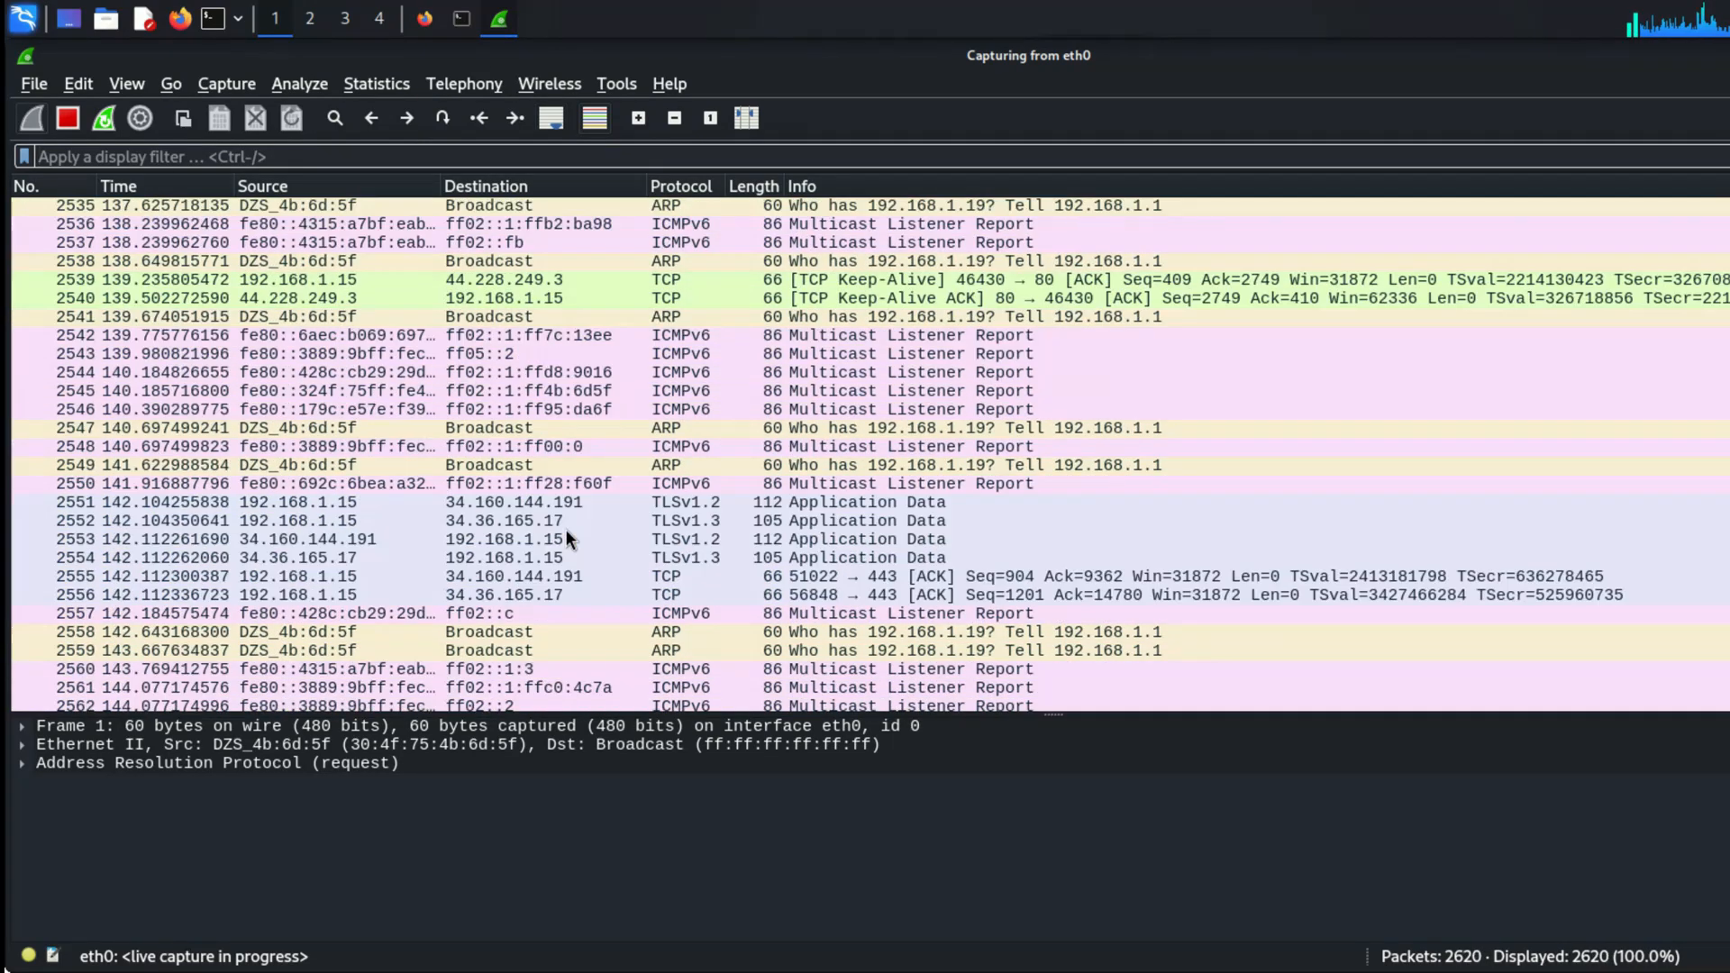
{"action": "scroll", "coordinate": [565, 528], "scroll_direction": "up", "scroll_amount": 2}
{"action": "left_click", "coordinate": [626, 409]}
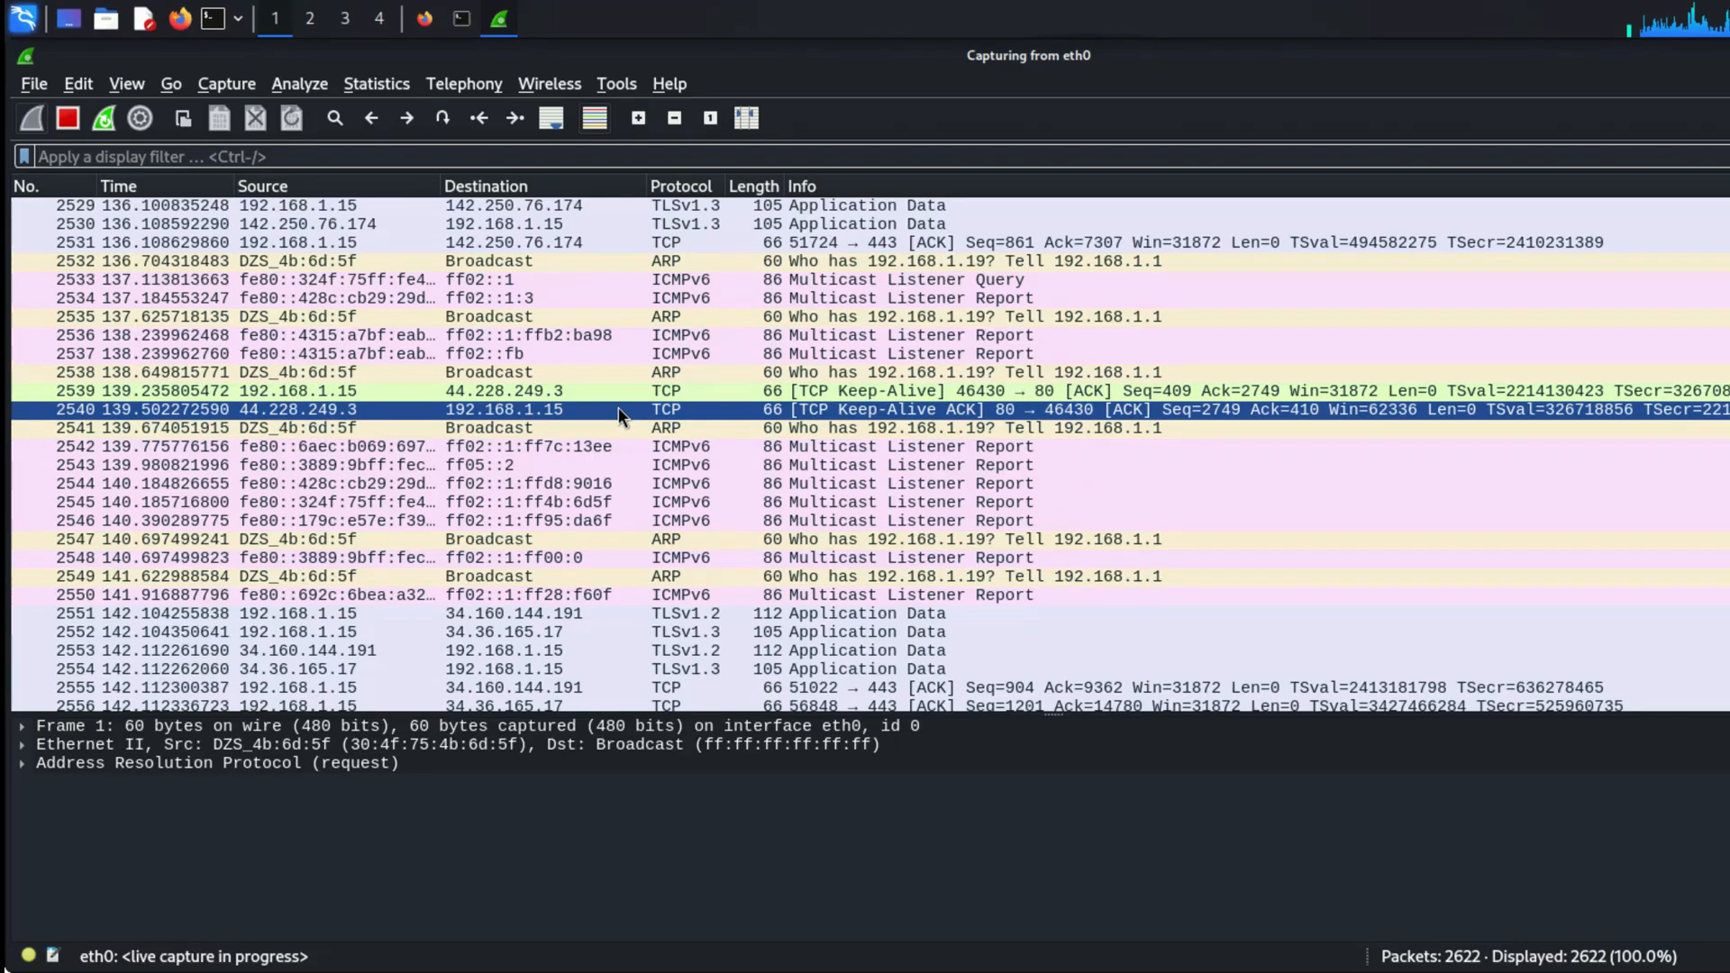
{"action": "left_click", "coordinate": [553, 280]}
{"action": "scroll", "coordinate": [553, 261], "scroll_direction": "up", "scroll_amount": 20}
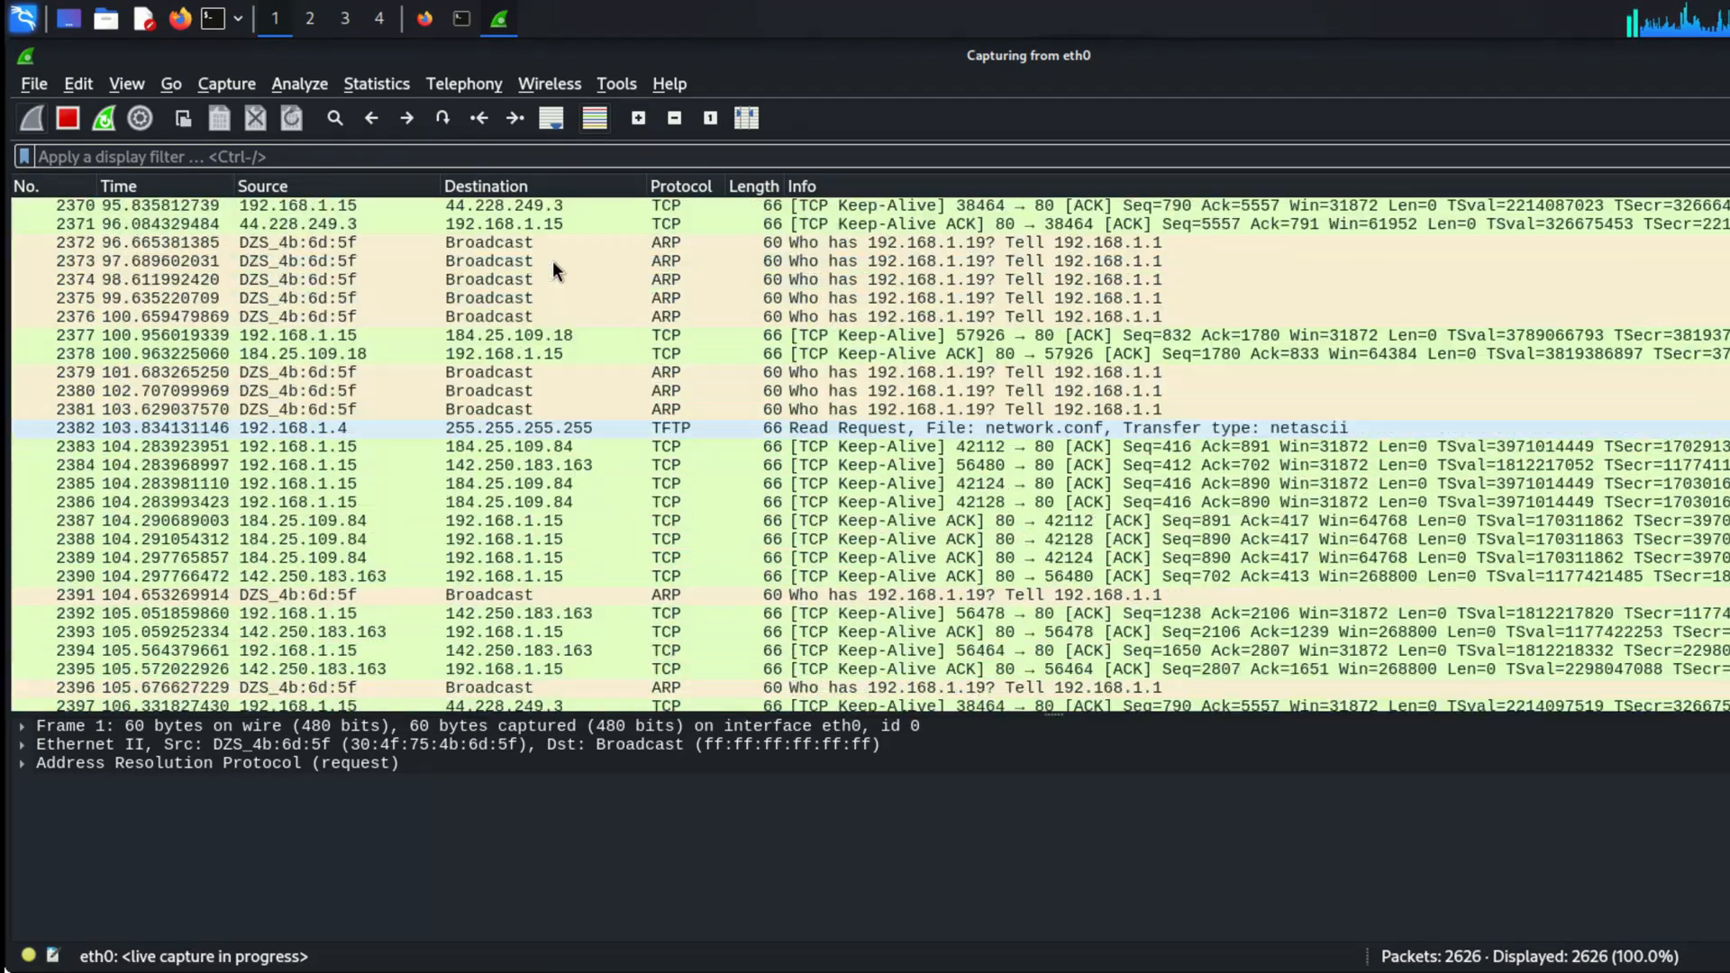
{"action": "scroll", "coordinate": [553, 261], "scroll_direction": "up", "scroll_amount": 20}
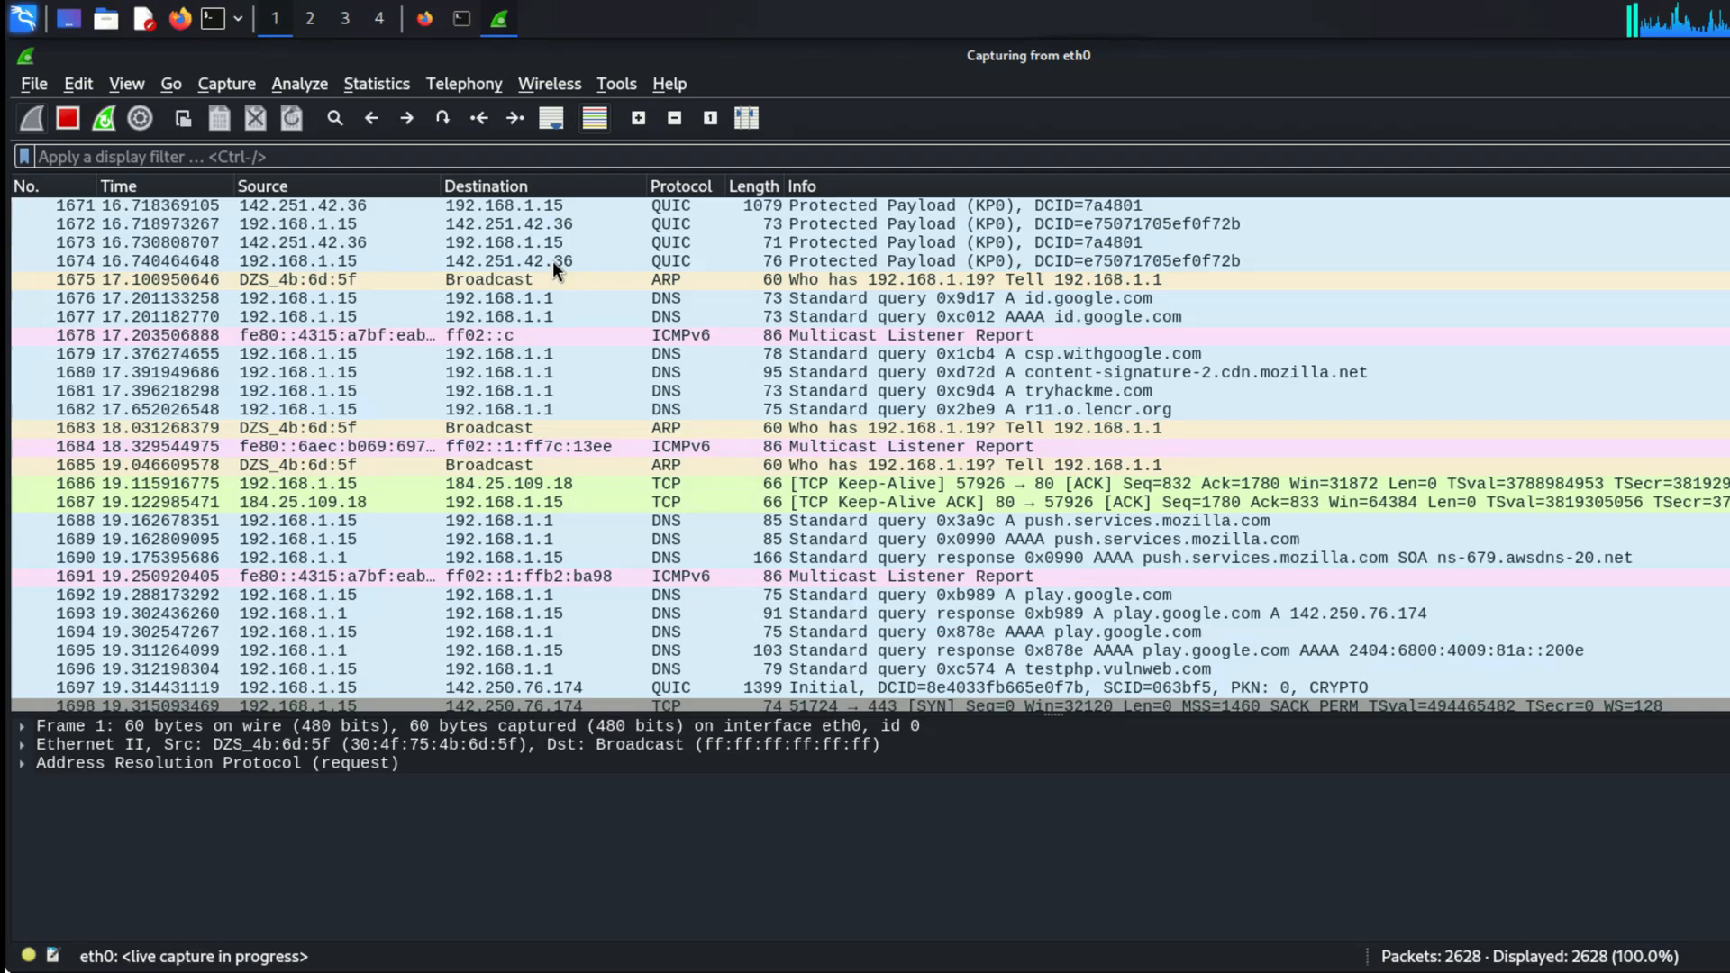
{"action": "scroll", "coordinate": [553, 261], "scroll_direction": "up", "scroll_amount": 20}
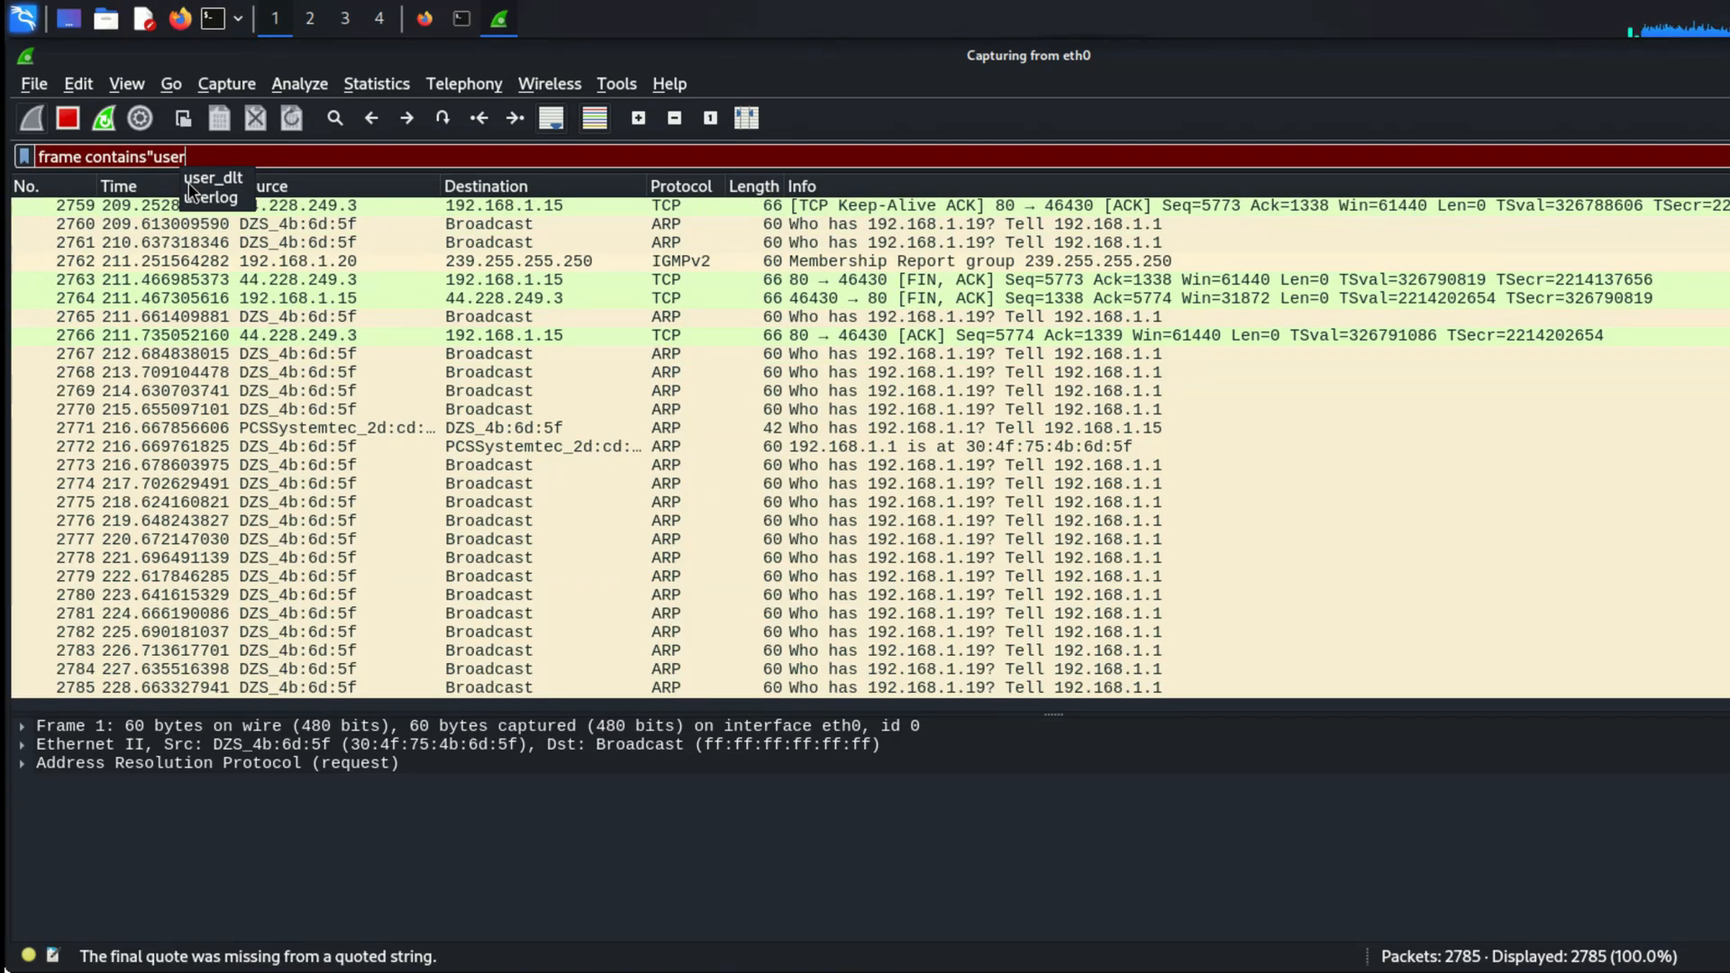
Step: Apply the display filter frame contains"user1" to the captured packets
{"action": "type", "text": "1"}
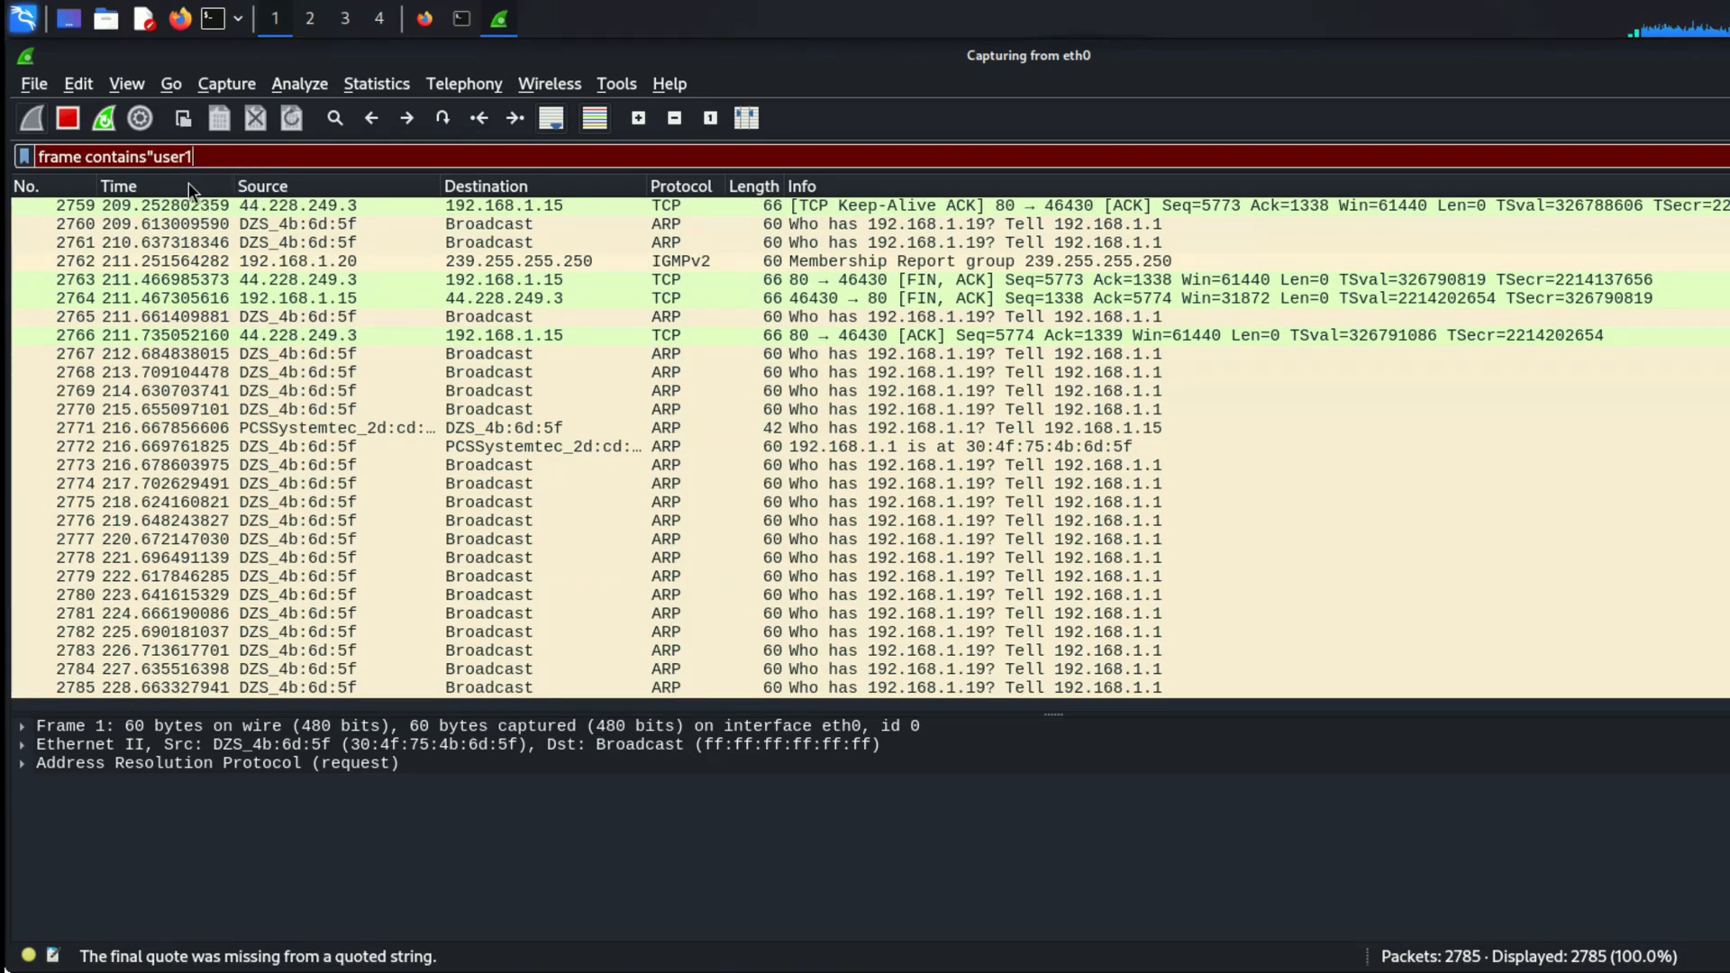
{"action": "type", "text": "\""}
{"action": "key", "text": "Return"}
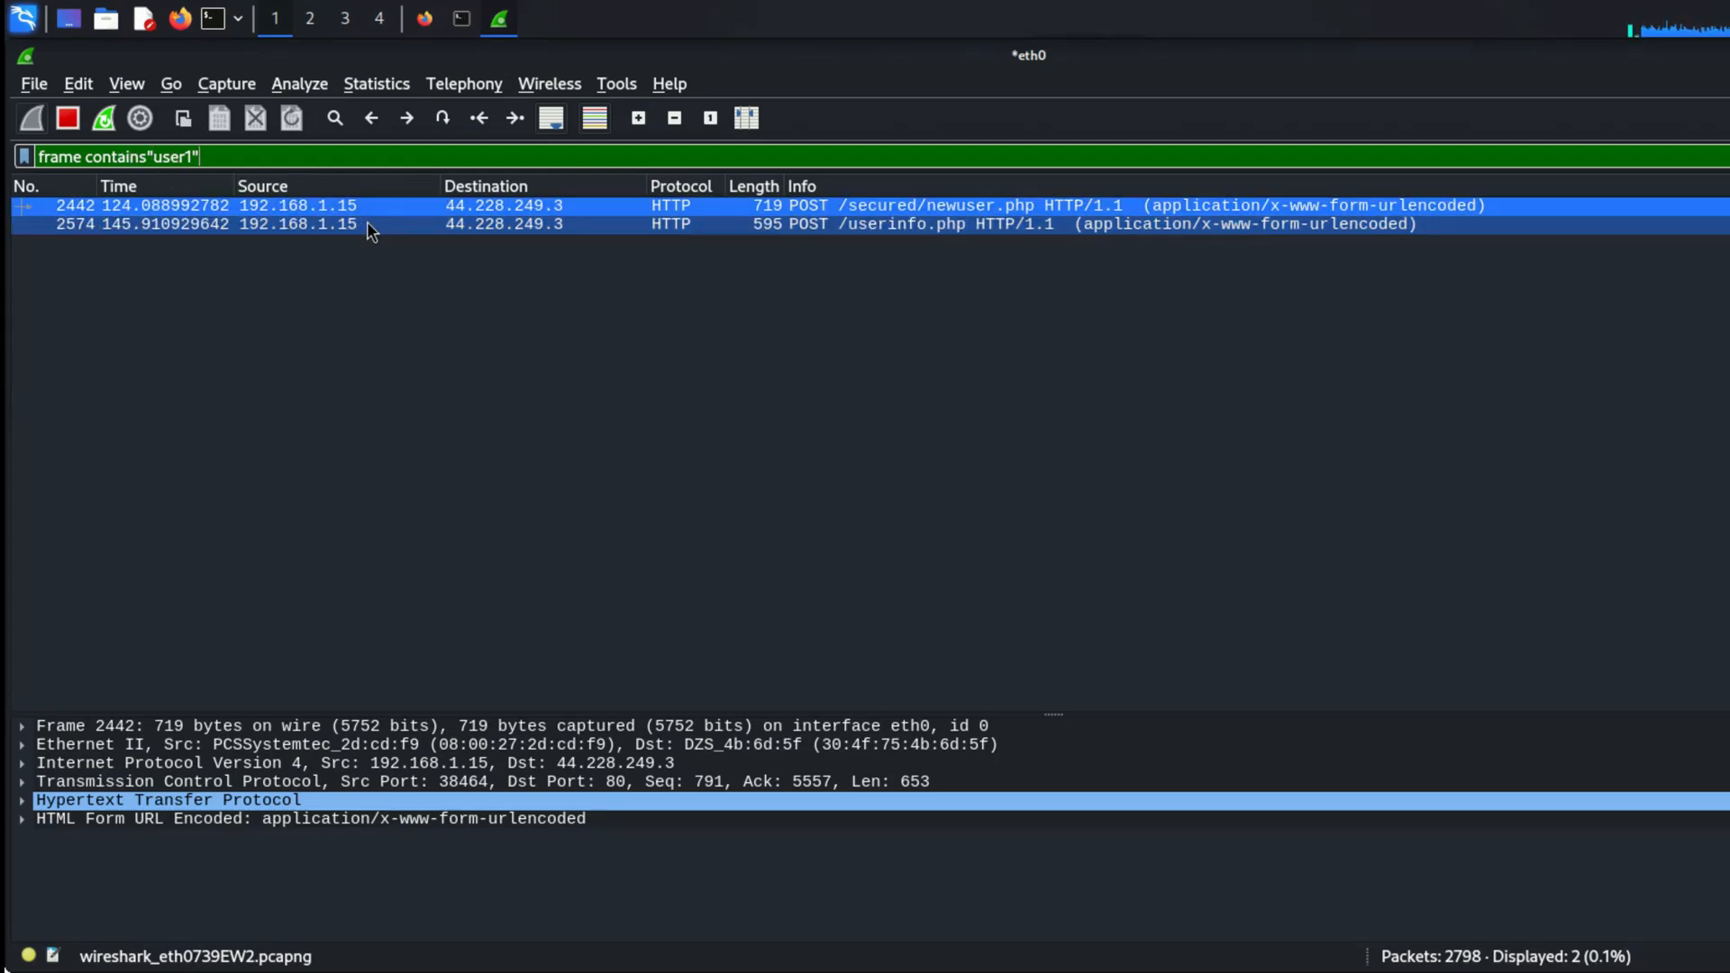
Step: Show the Hypertext Transfer Protocol details of the POST /userinfo.php packet and enlarge the packet details area
{"action": "left_click", "coordinate": [521, 225]}
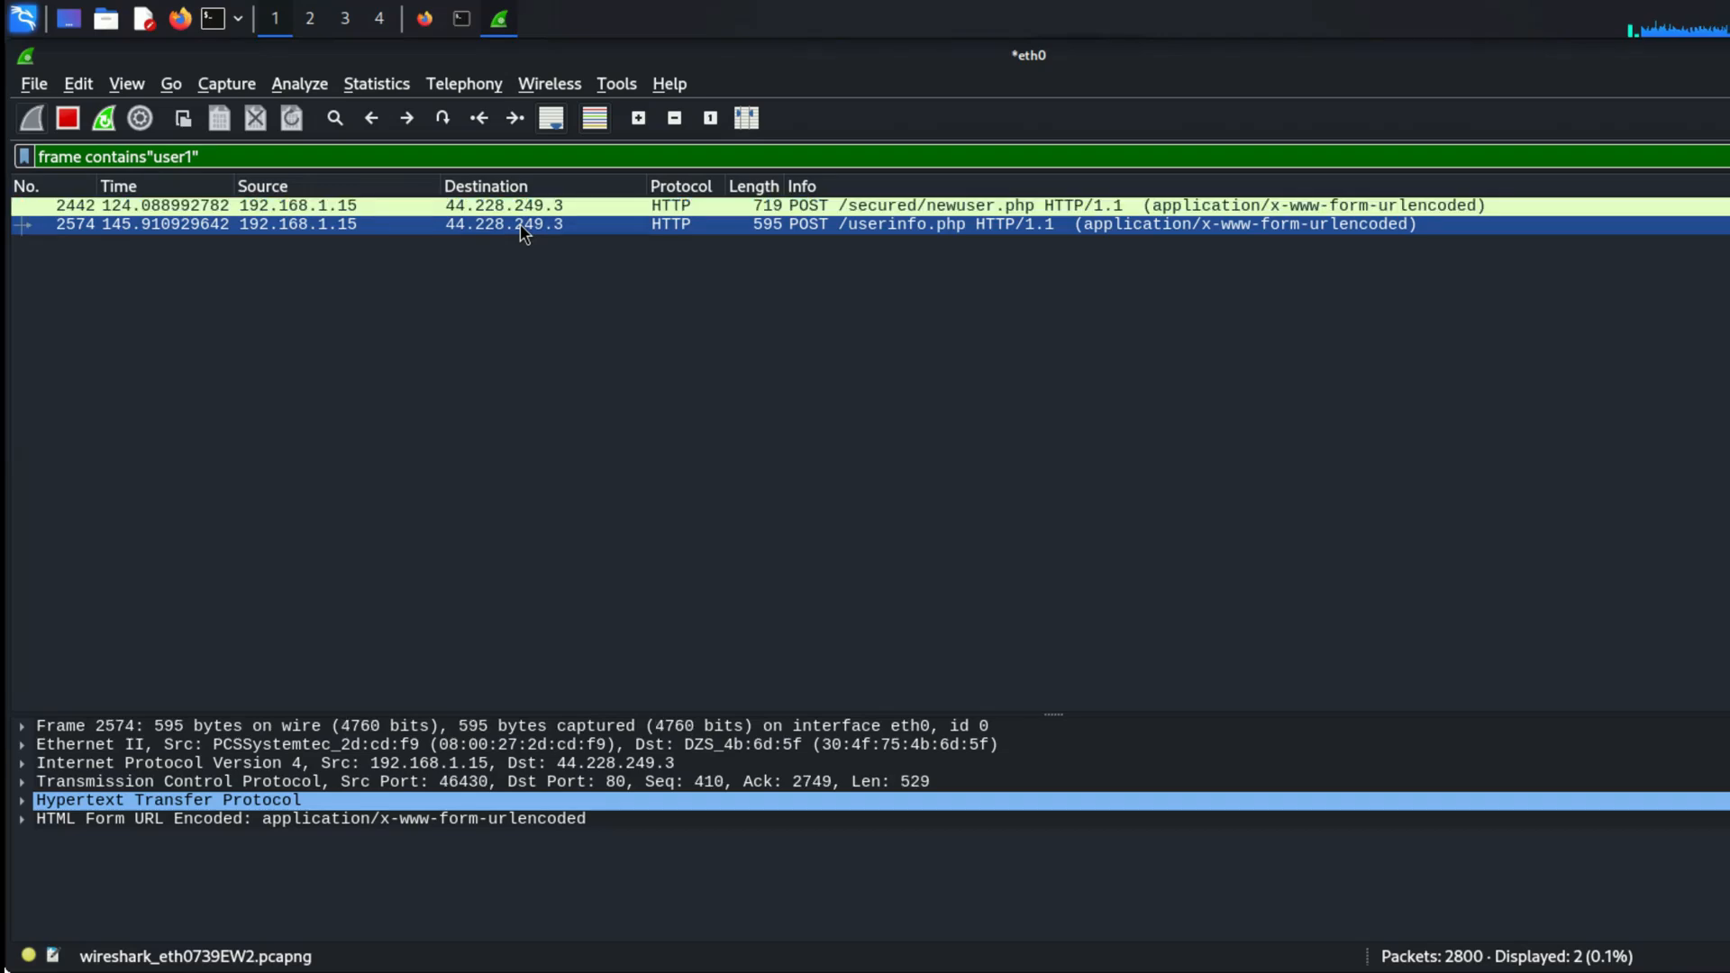
{"action": "double_click", "coordinate": [930, 225]}
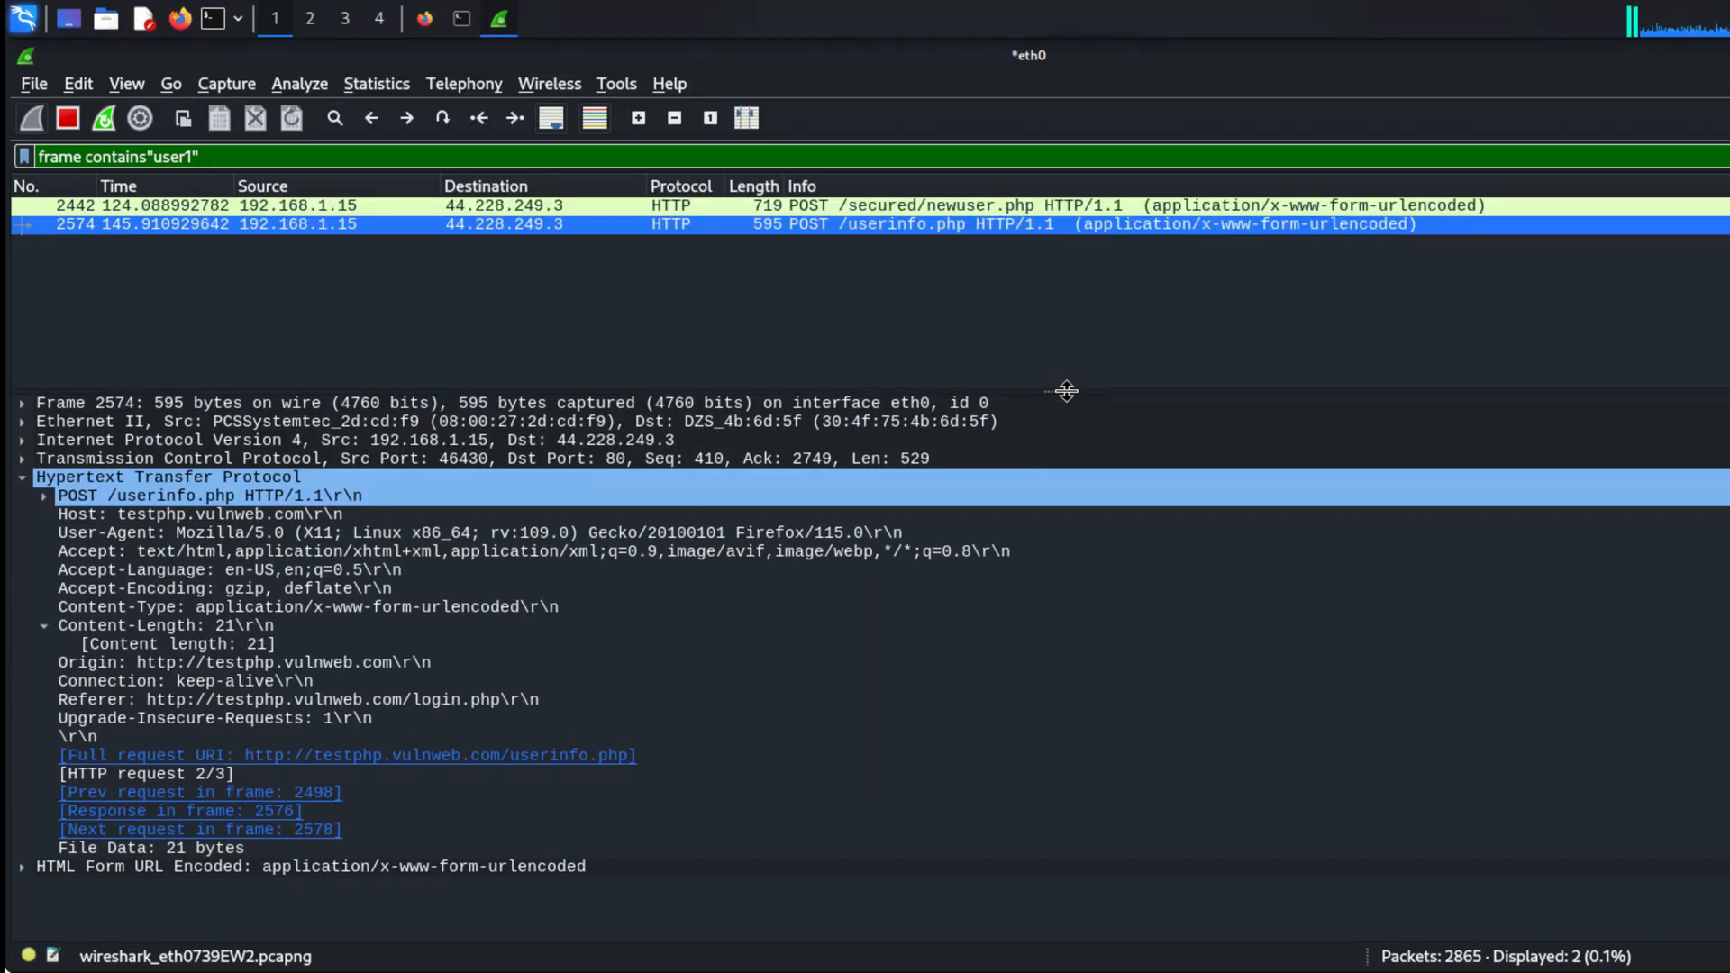
{"action": "left_click_drag", "start_coordinate": [1066, 391], "coordinate": [1073, 348]}
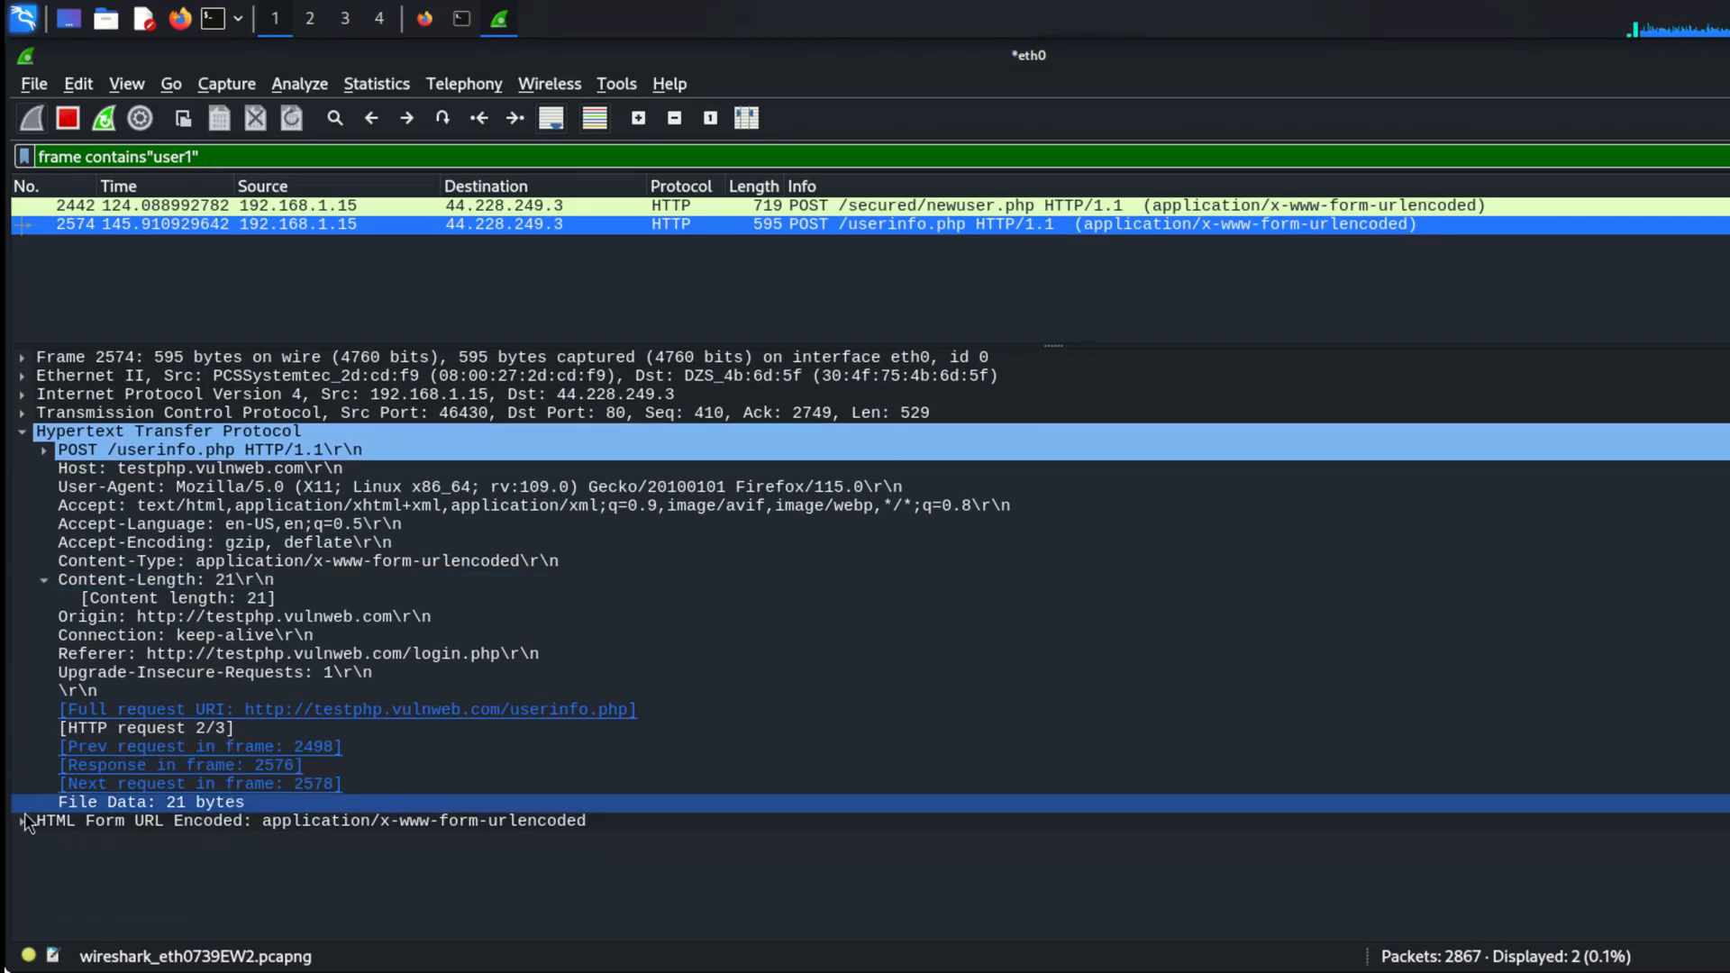
Step: Expand the packet's HTML Form URL Encoded data and examine the keys and values of its uname and pass form items
{"action": "left_click", "coordinate": [23, 821]}
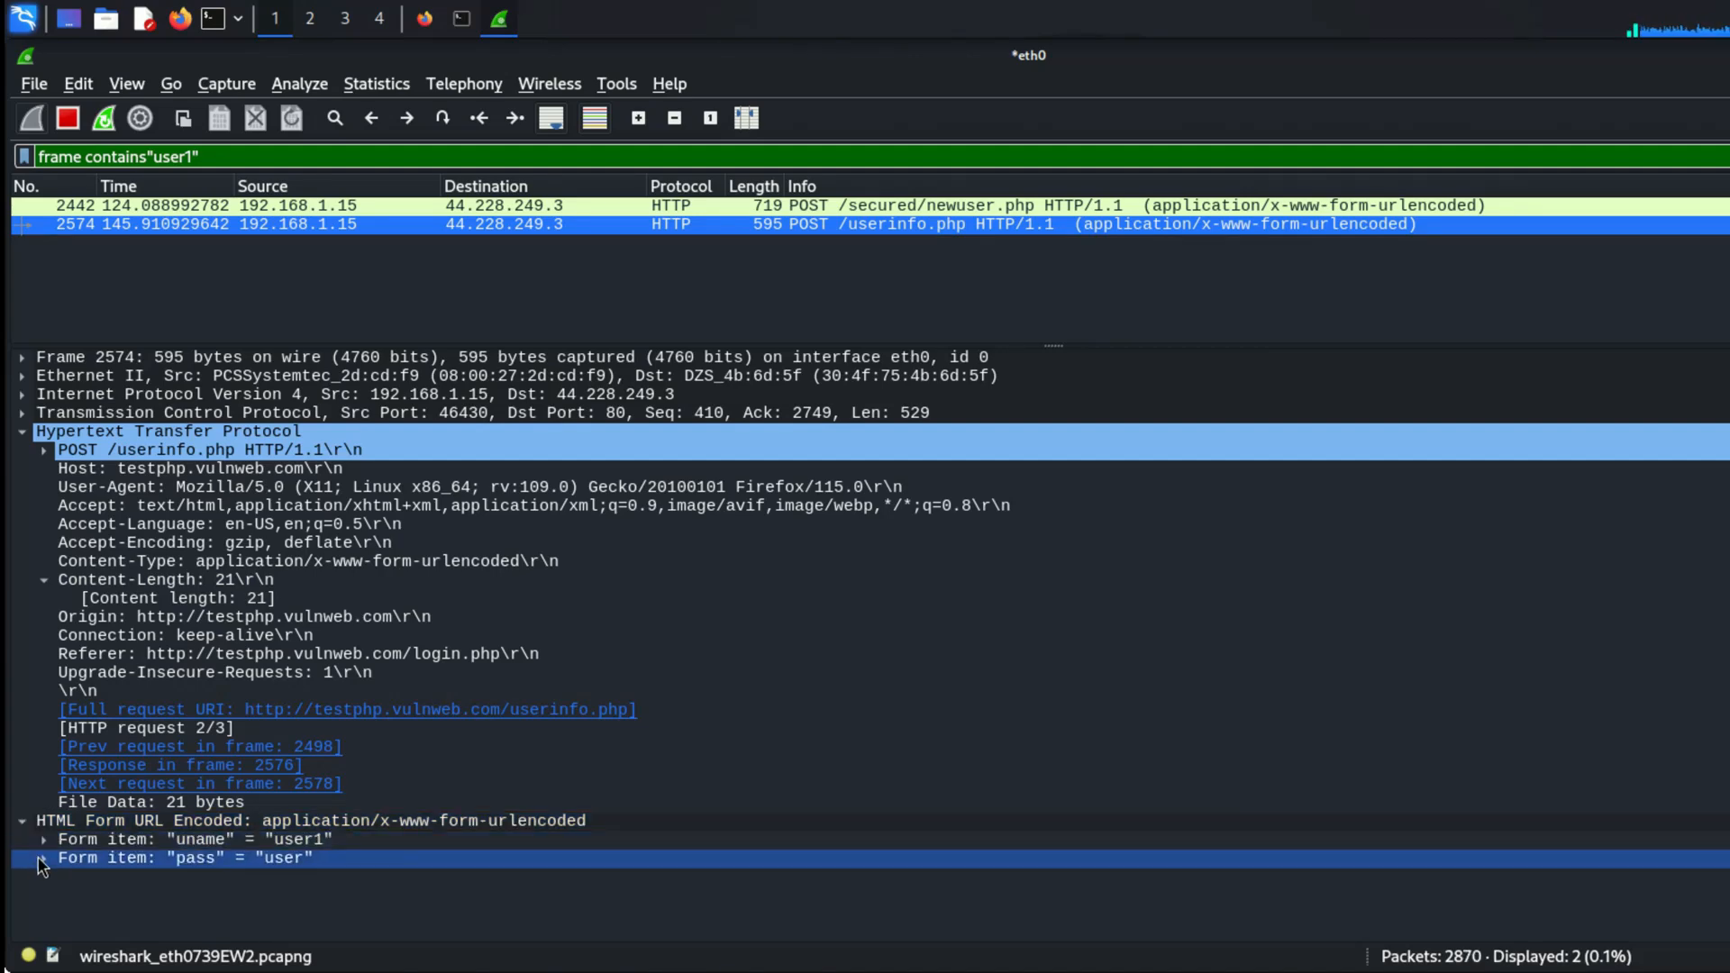
{"action": "left_click", "coordinate": [48, 843]}
{"action": "left_click", "coordinate": [43, 839]}
{"action": "left_click", "coordinate": [144, 862]}
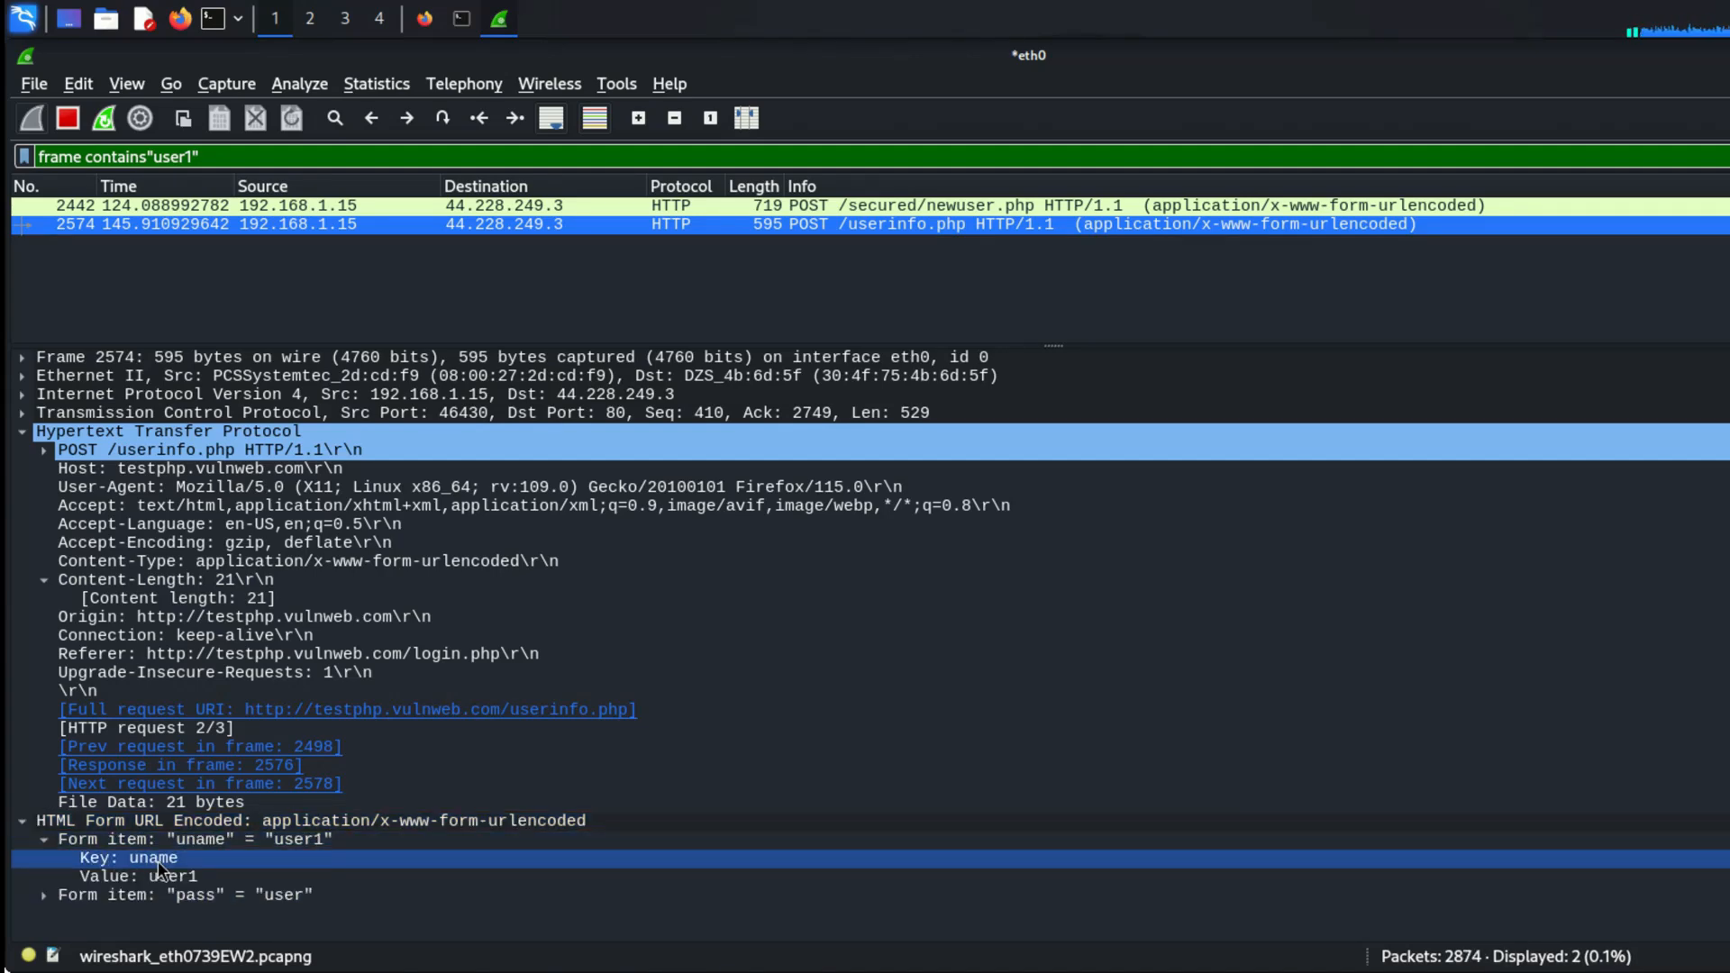
{"action": "left_click", "coordinate": [251, 840]}
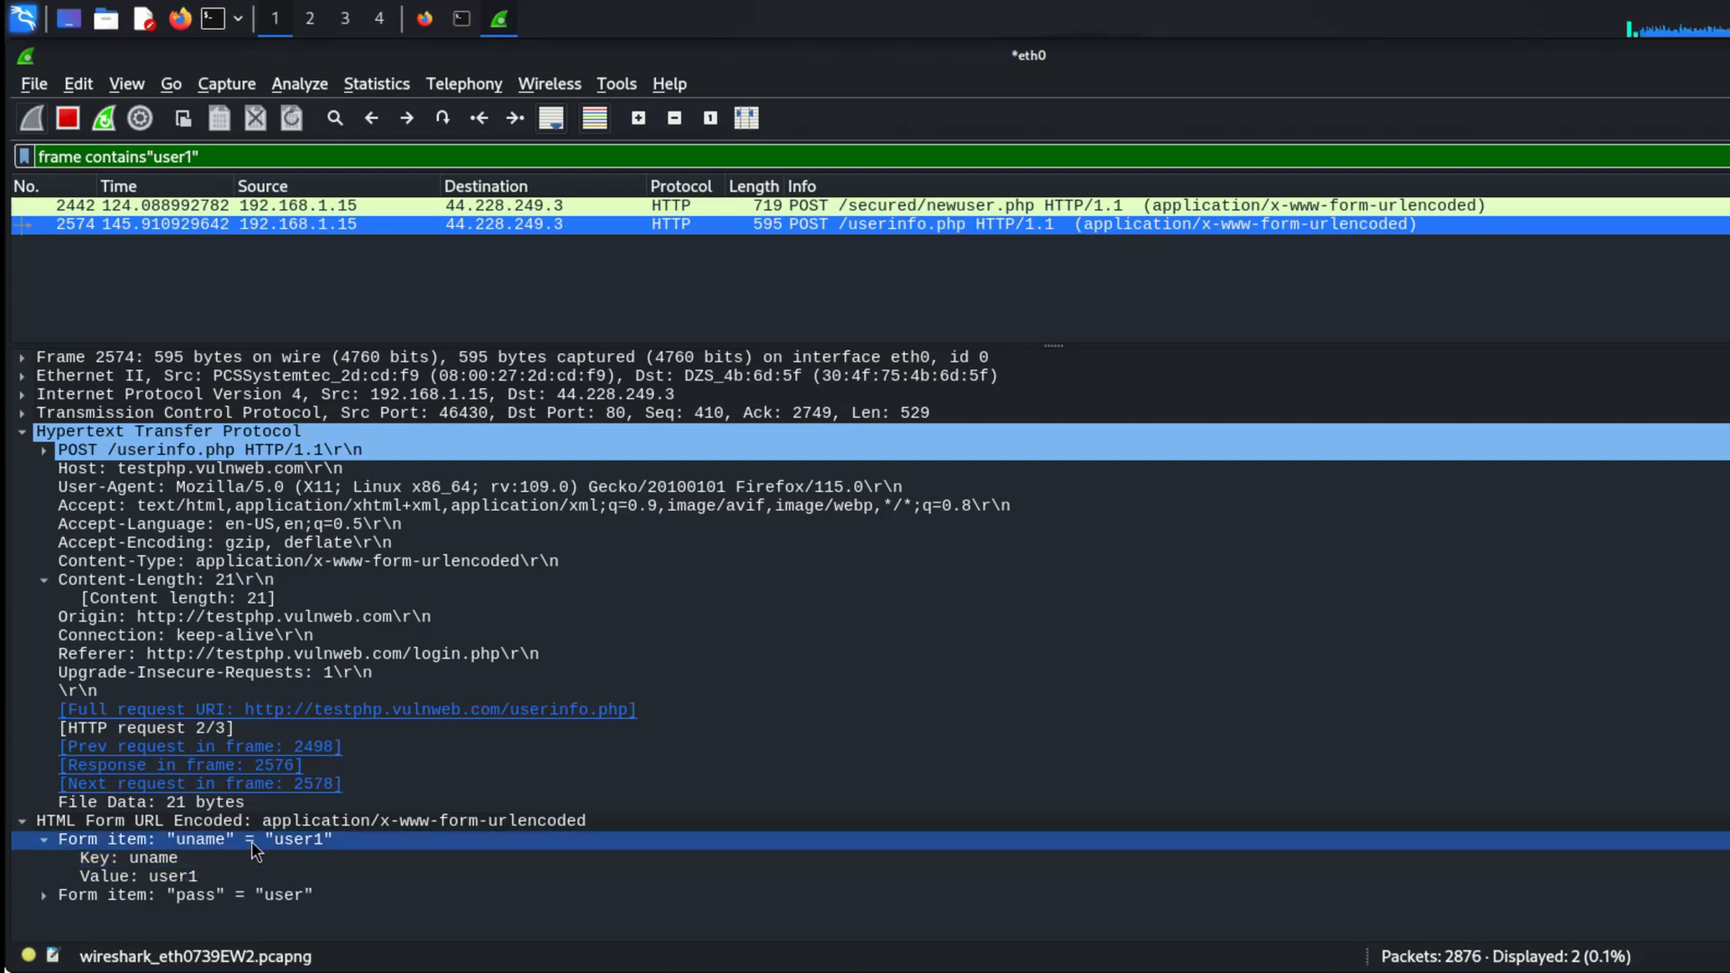
{"action": "left_click", "coordinate": [308, 824]}
{"action": "left_click", "coordinate": [50, 894]}
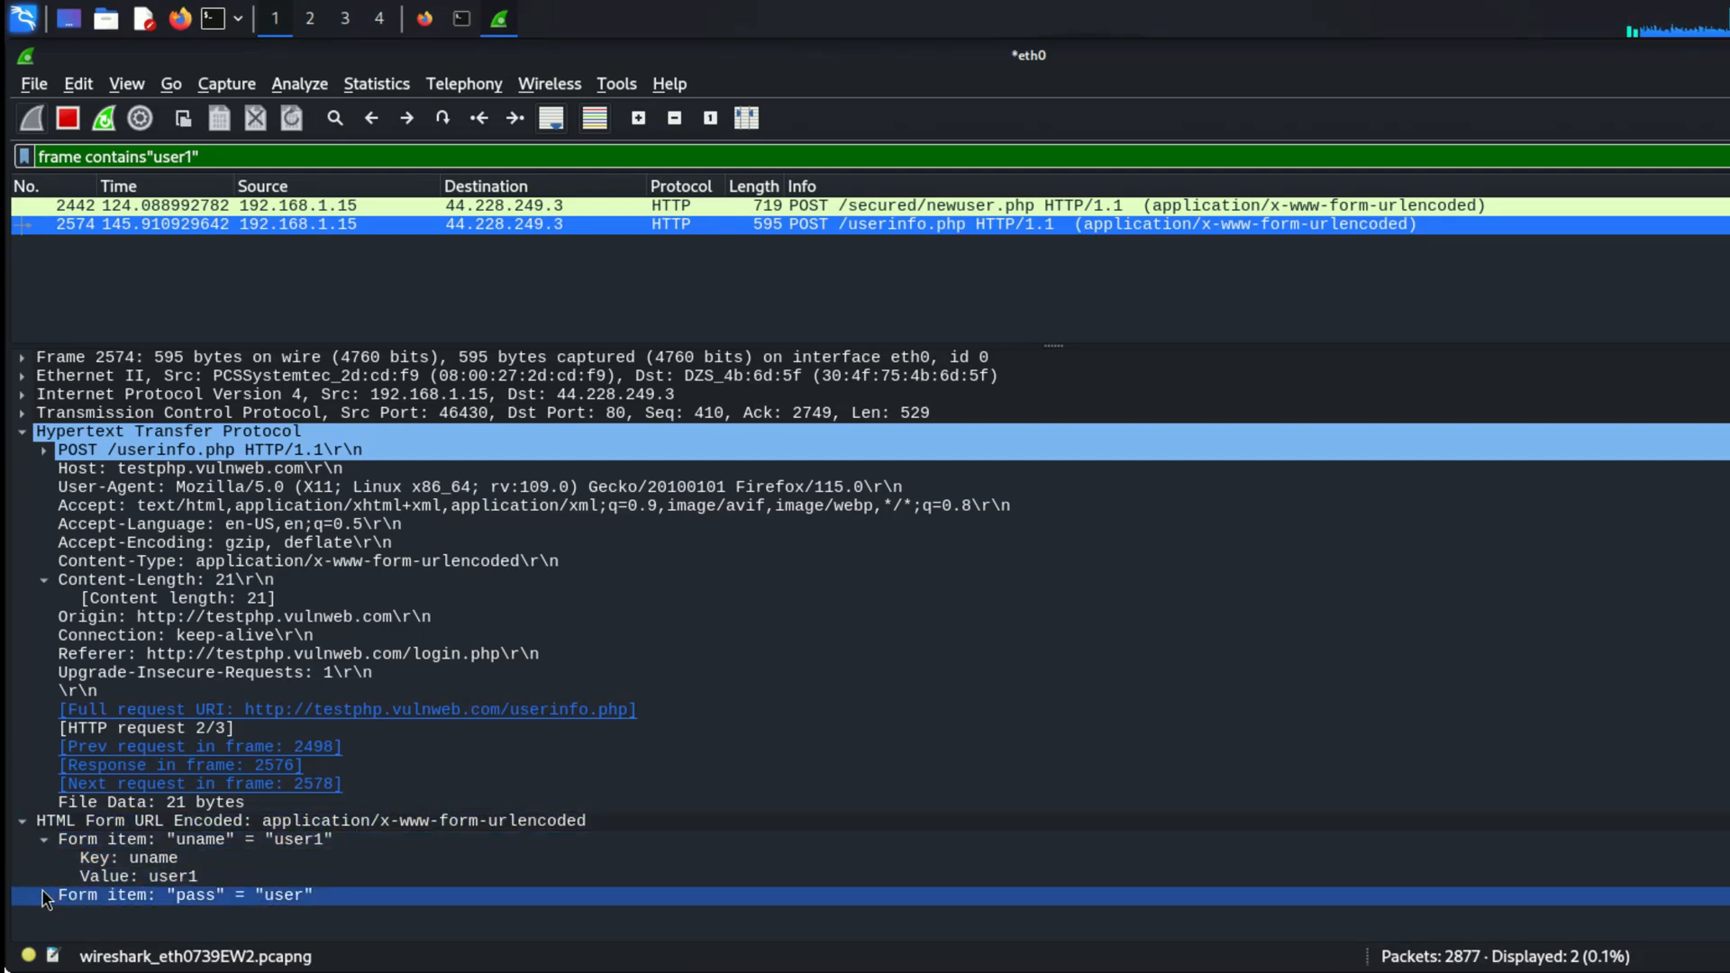
{"action": "left_click", "coordinate": [46, 890]}
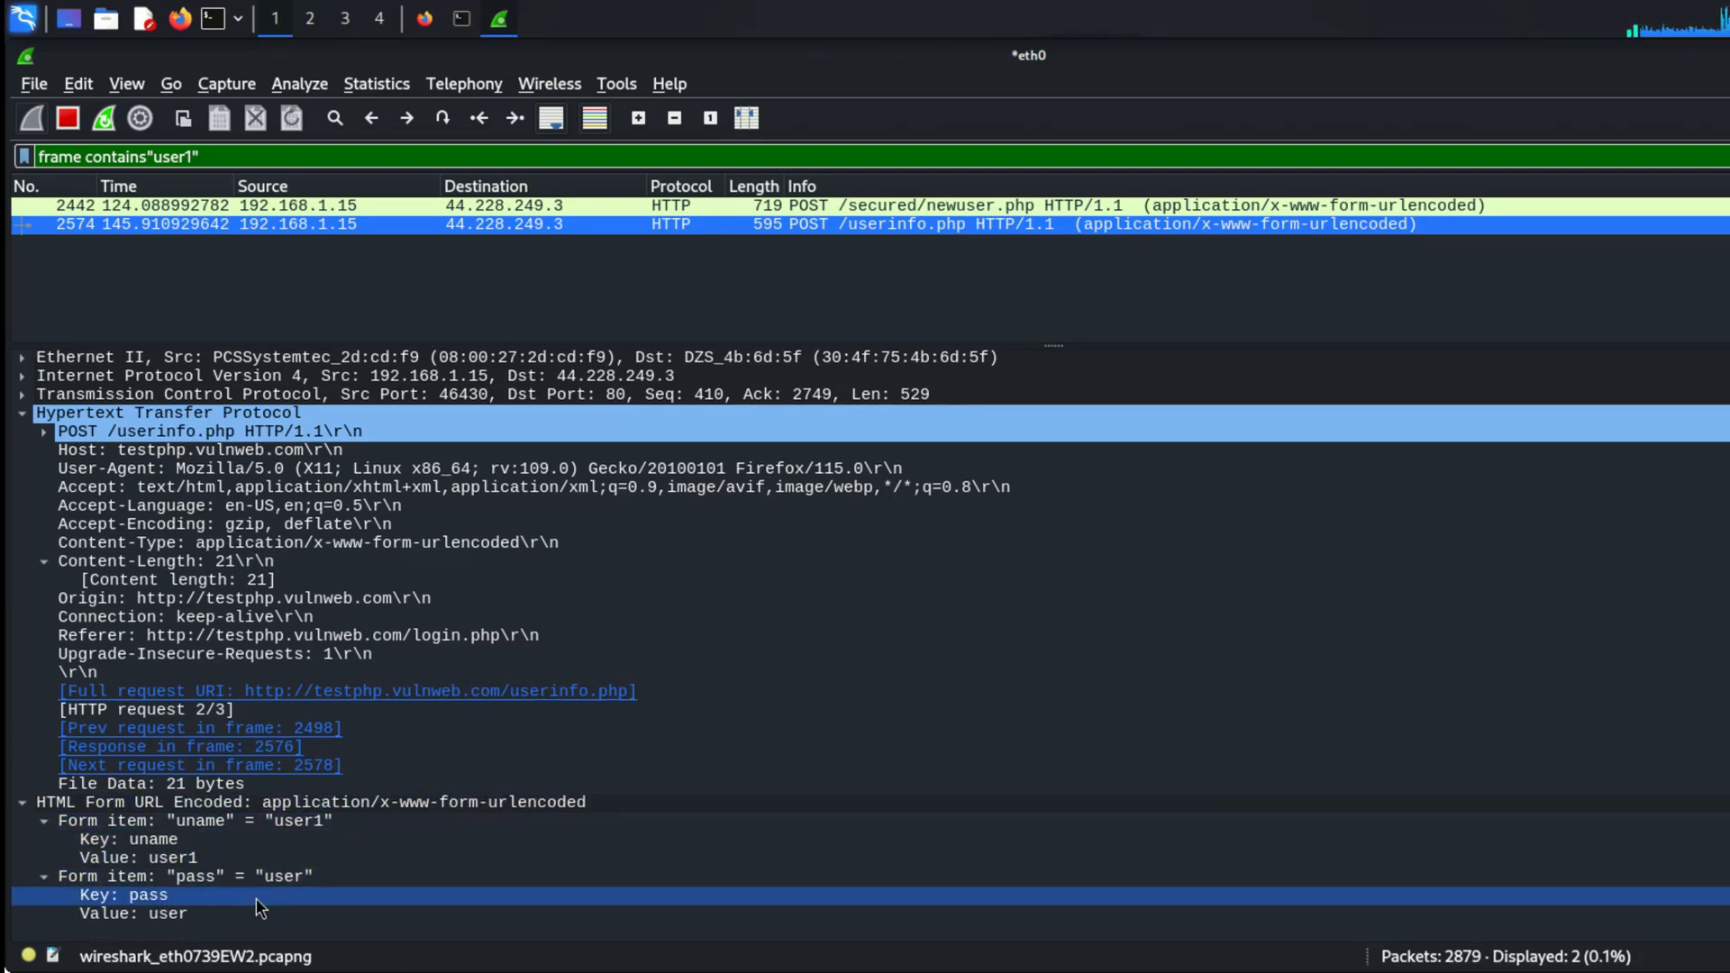
Step: Check the site's login page in Firefox, return to Wireshark and examine the form items of the POST /secured/newuser.php packet
{"action": "left_click", "coordinate": [355, 436]}
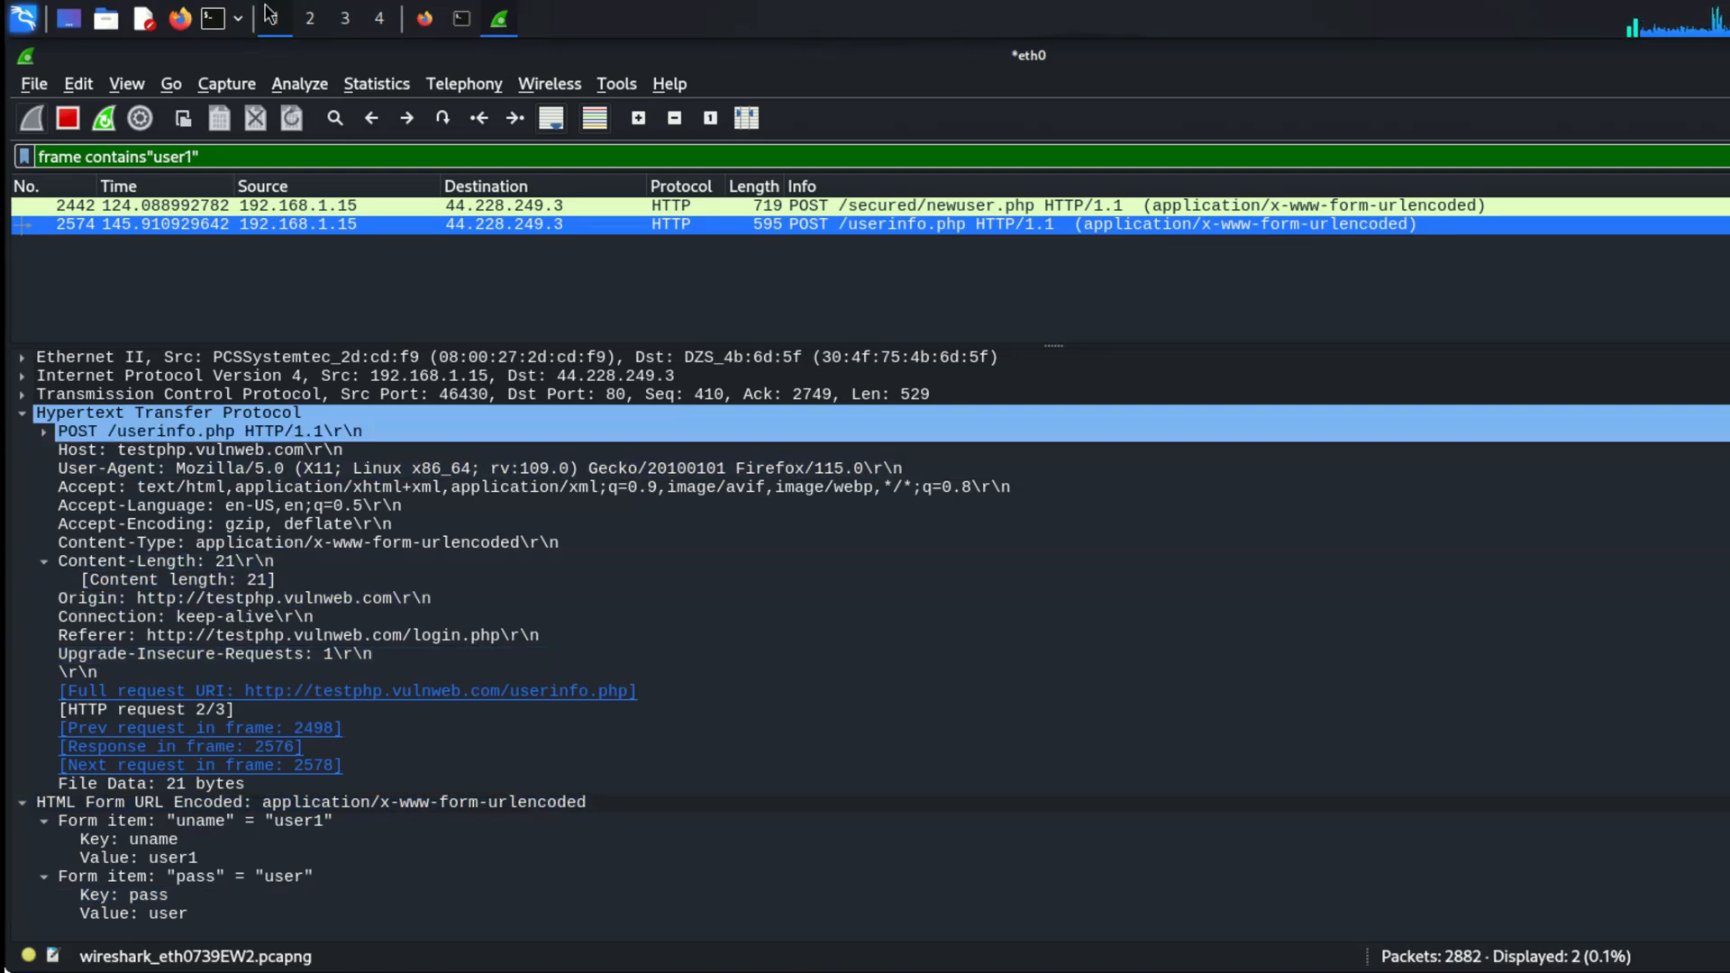
{"action": "left_click", "coordinate": [423, 19]}
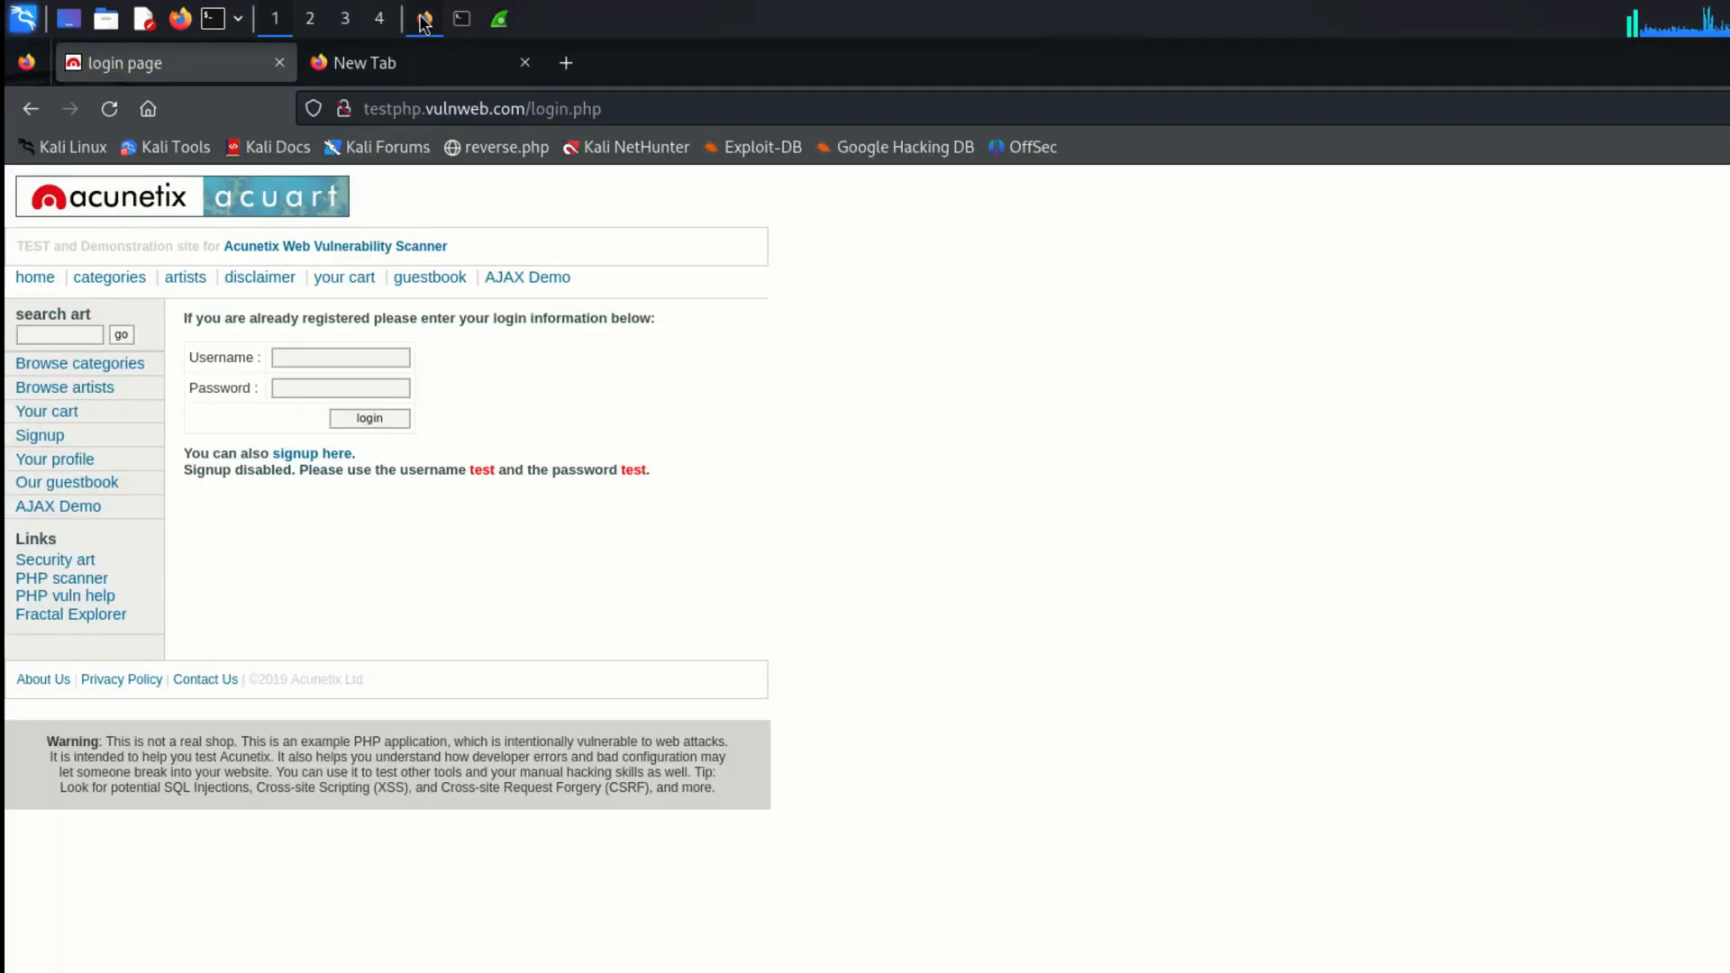
{"action": "left_click", "coordinate": [424, 19]}
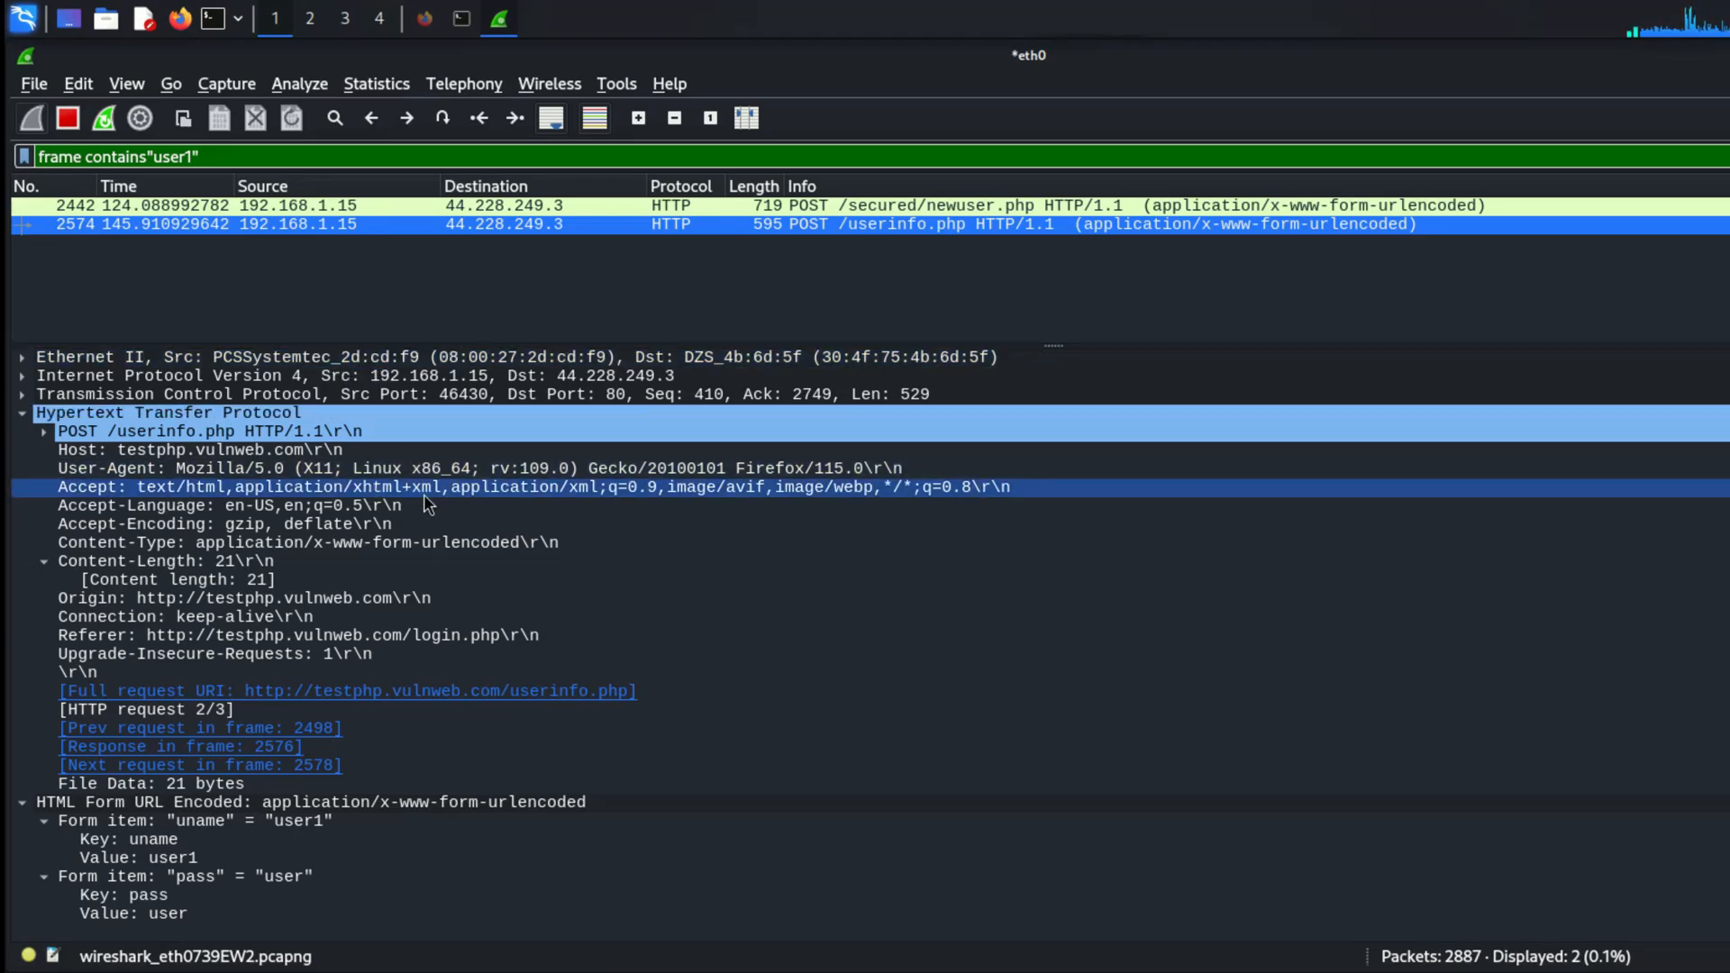
{"action": "left_click", "coordinate": [737, 211]}
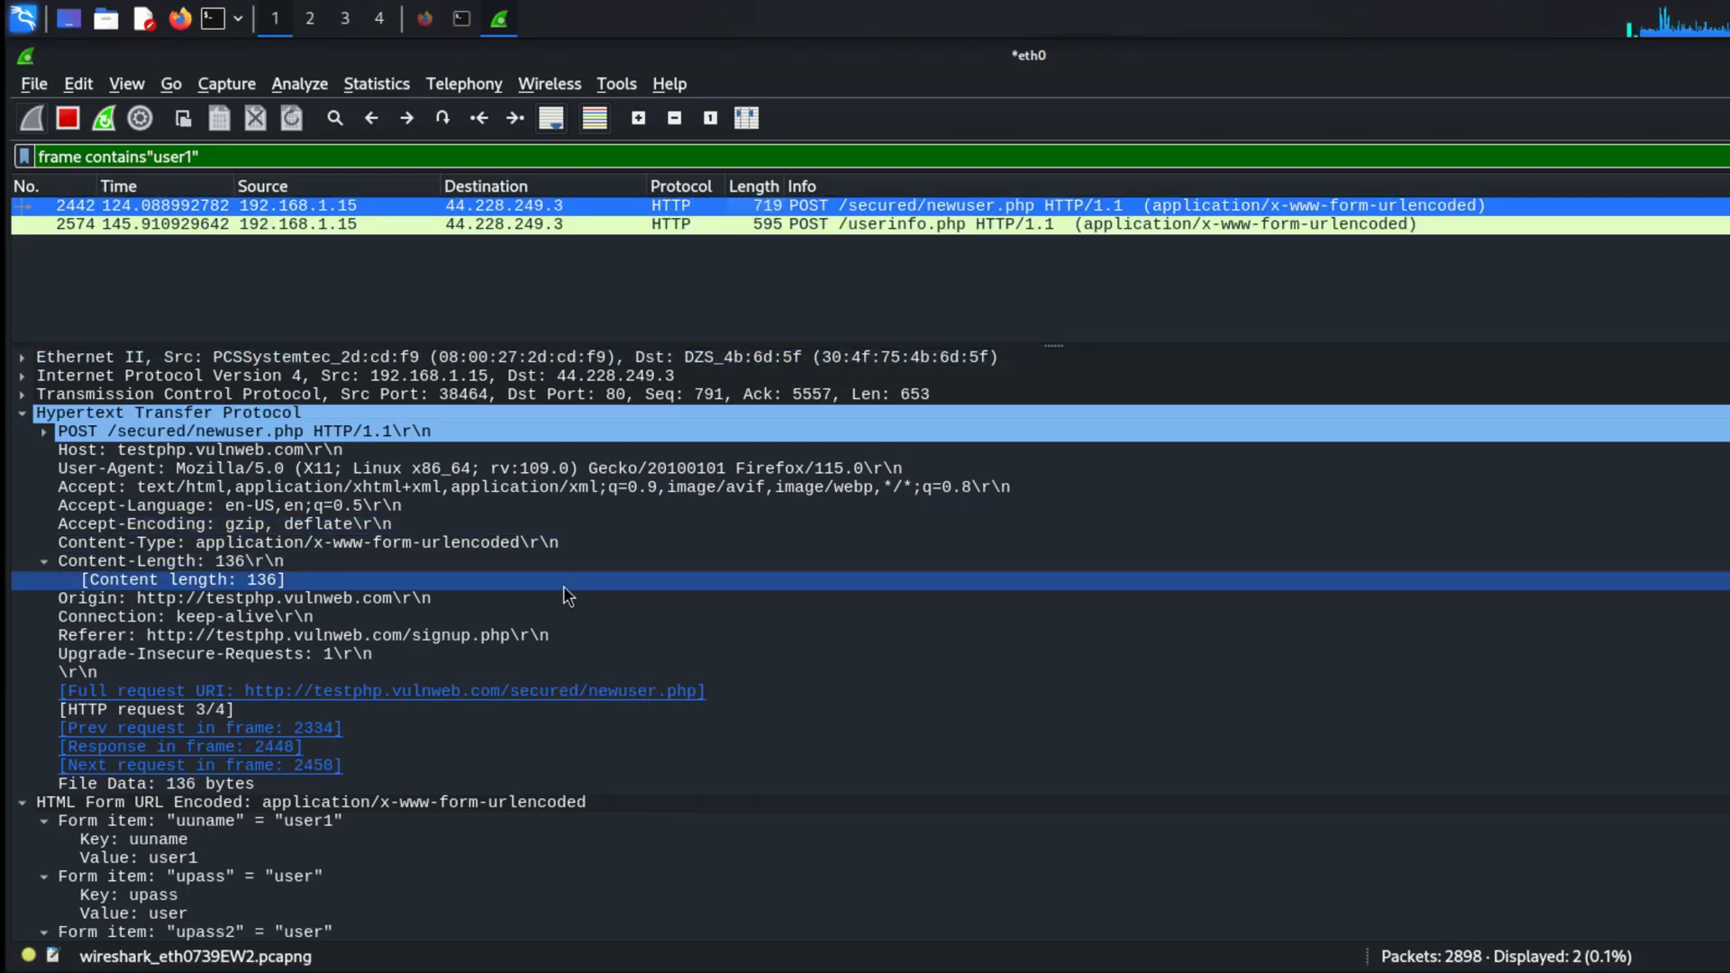
{"action": "scroll", "coordinate": [564, 586], "scroll_direction": "down", "scroll_amount": 7}
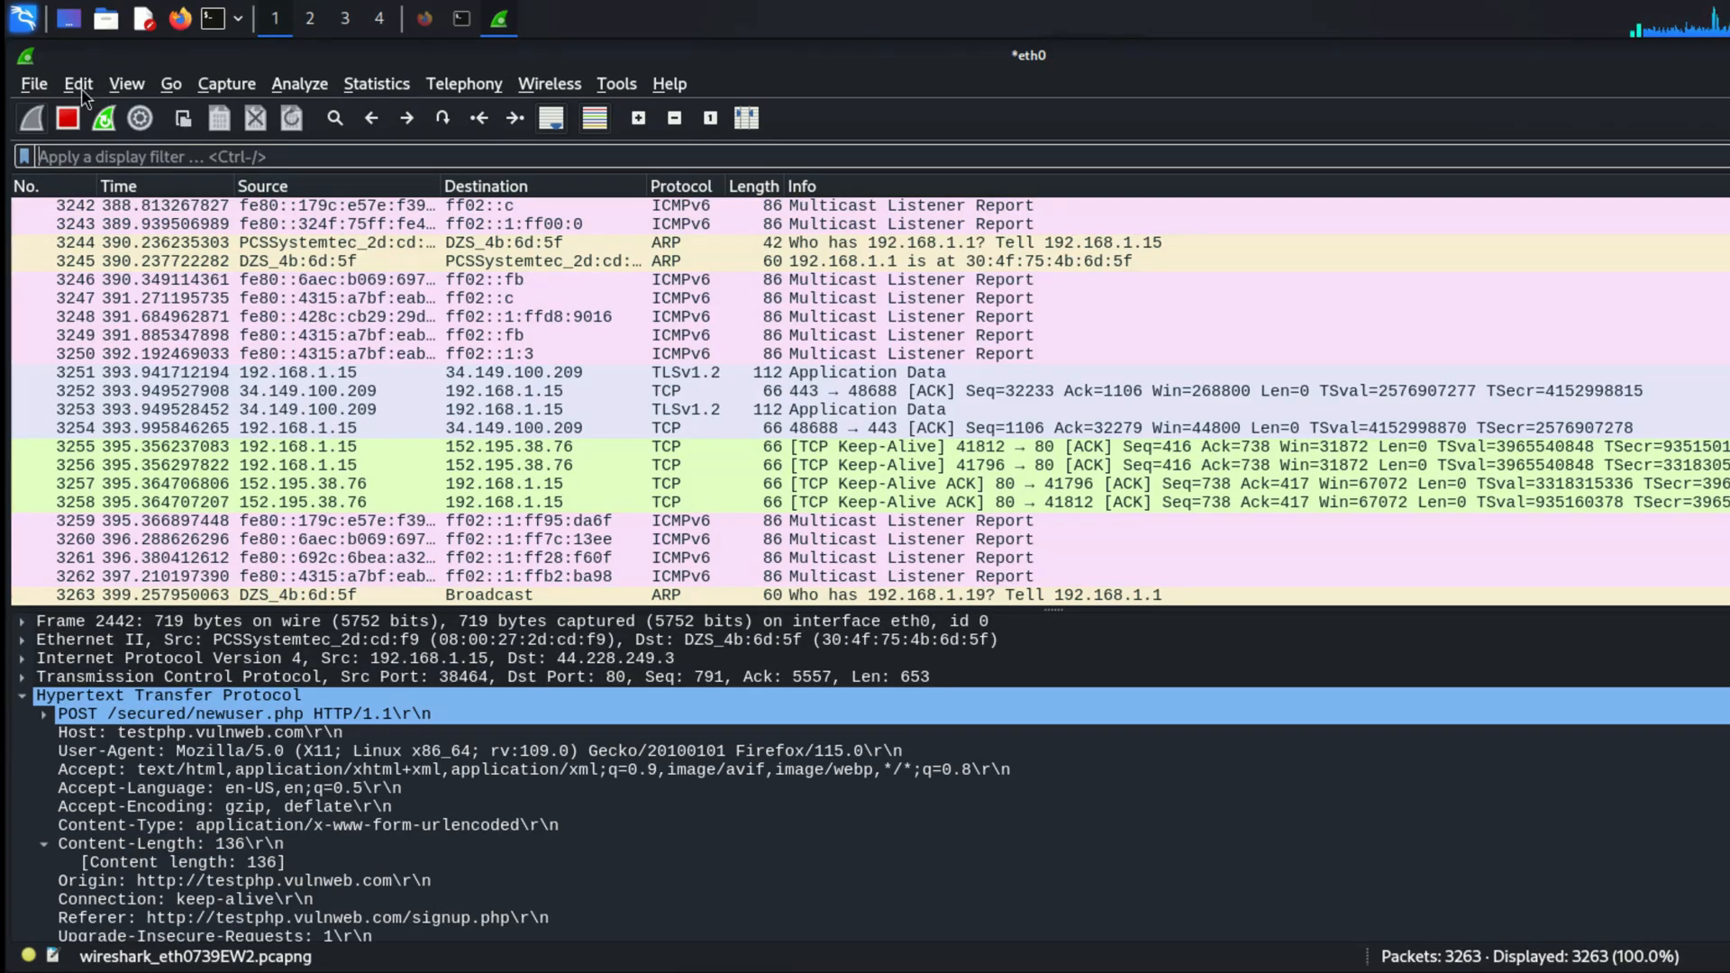
Step: Set Pane 3 of the window layout to Packet Diagram in the preferences
{"action": "left_click", "coordinate": [81, 88]}
{"action": "left_click", "coordinate": [138, 751]}
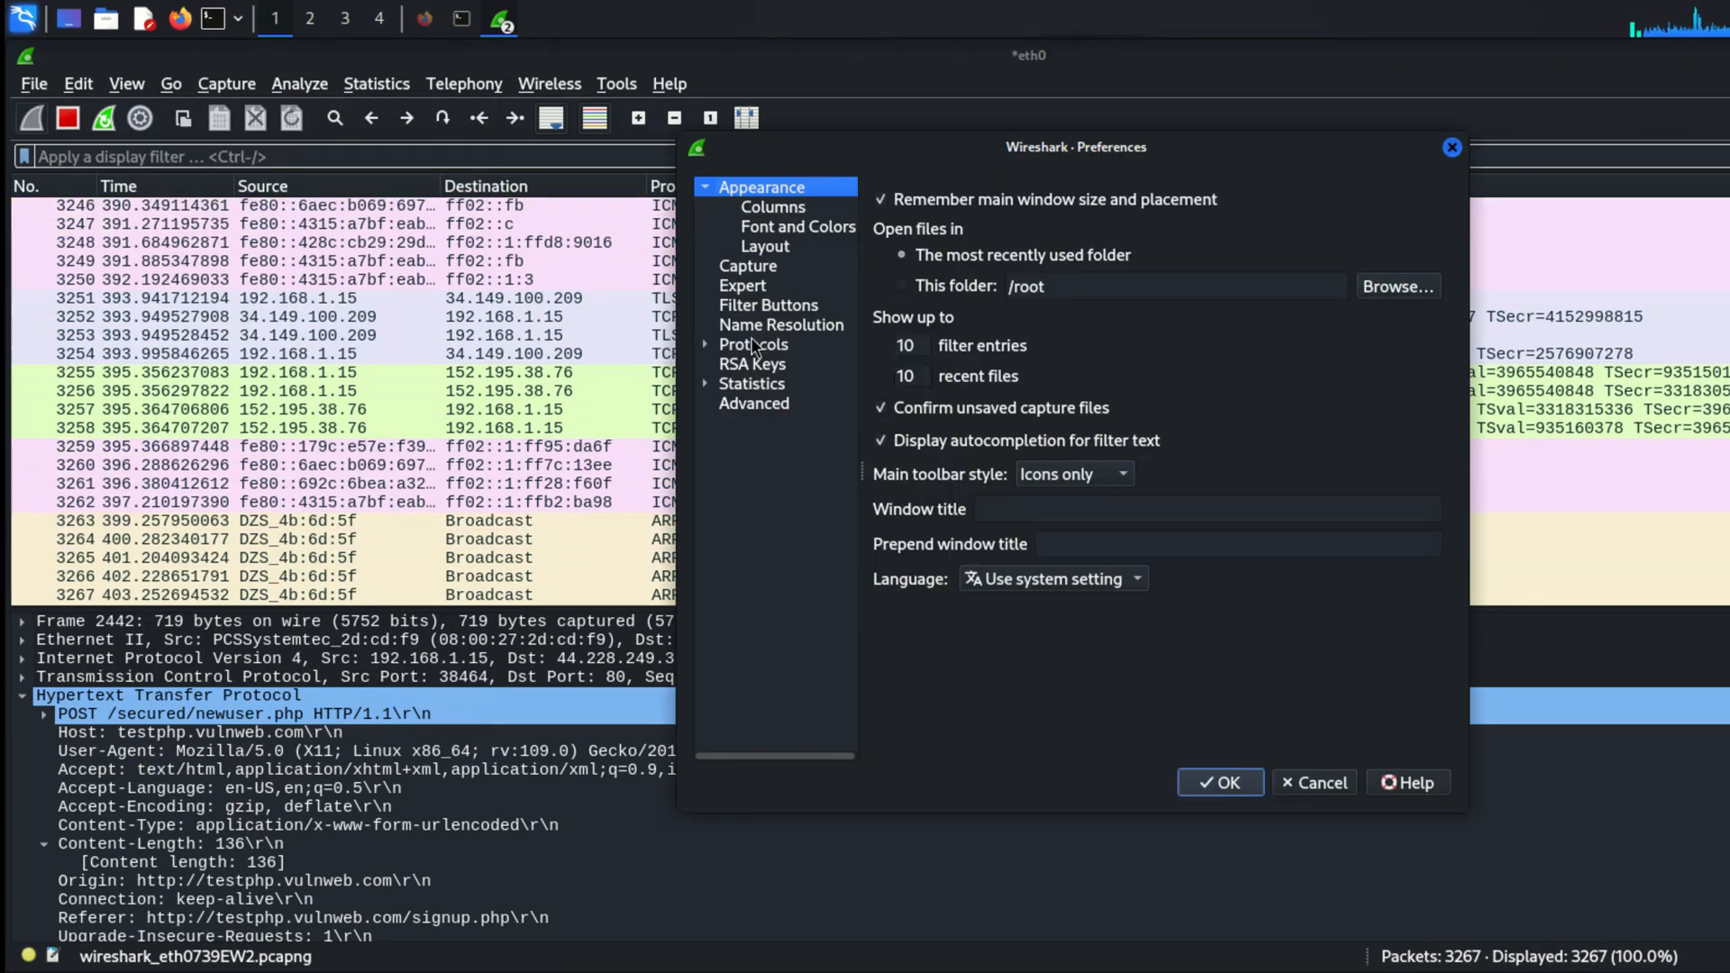
{"action": "left_click", "coordinate": [782, 245]}
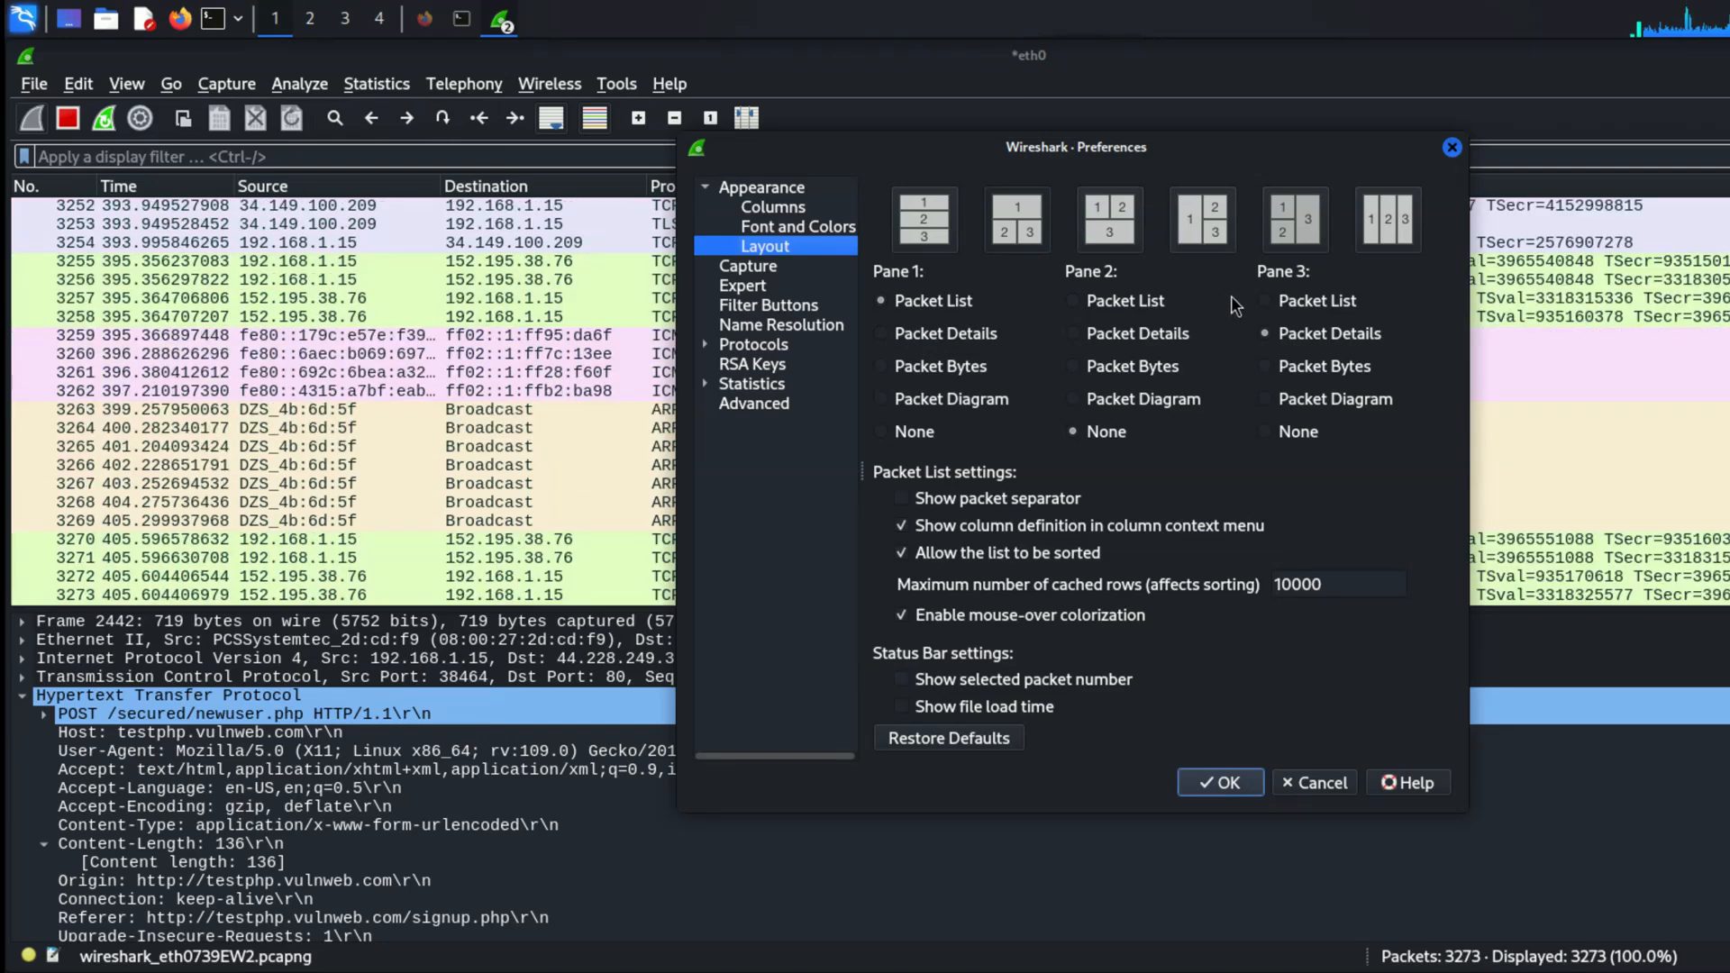
{"action": "left_click", "coordinate": [1266, 399]}
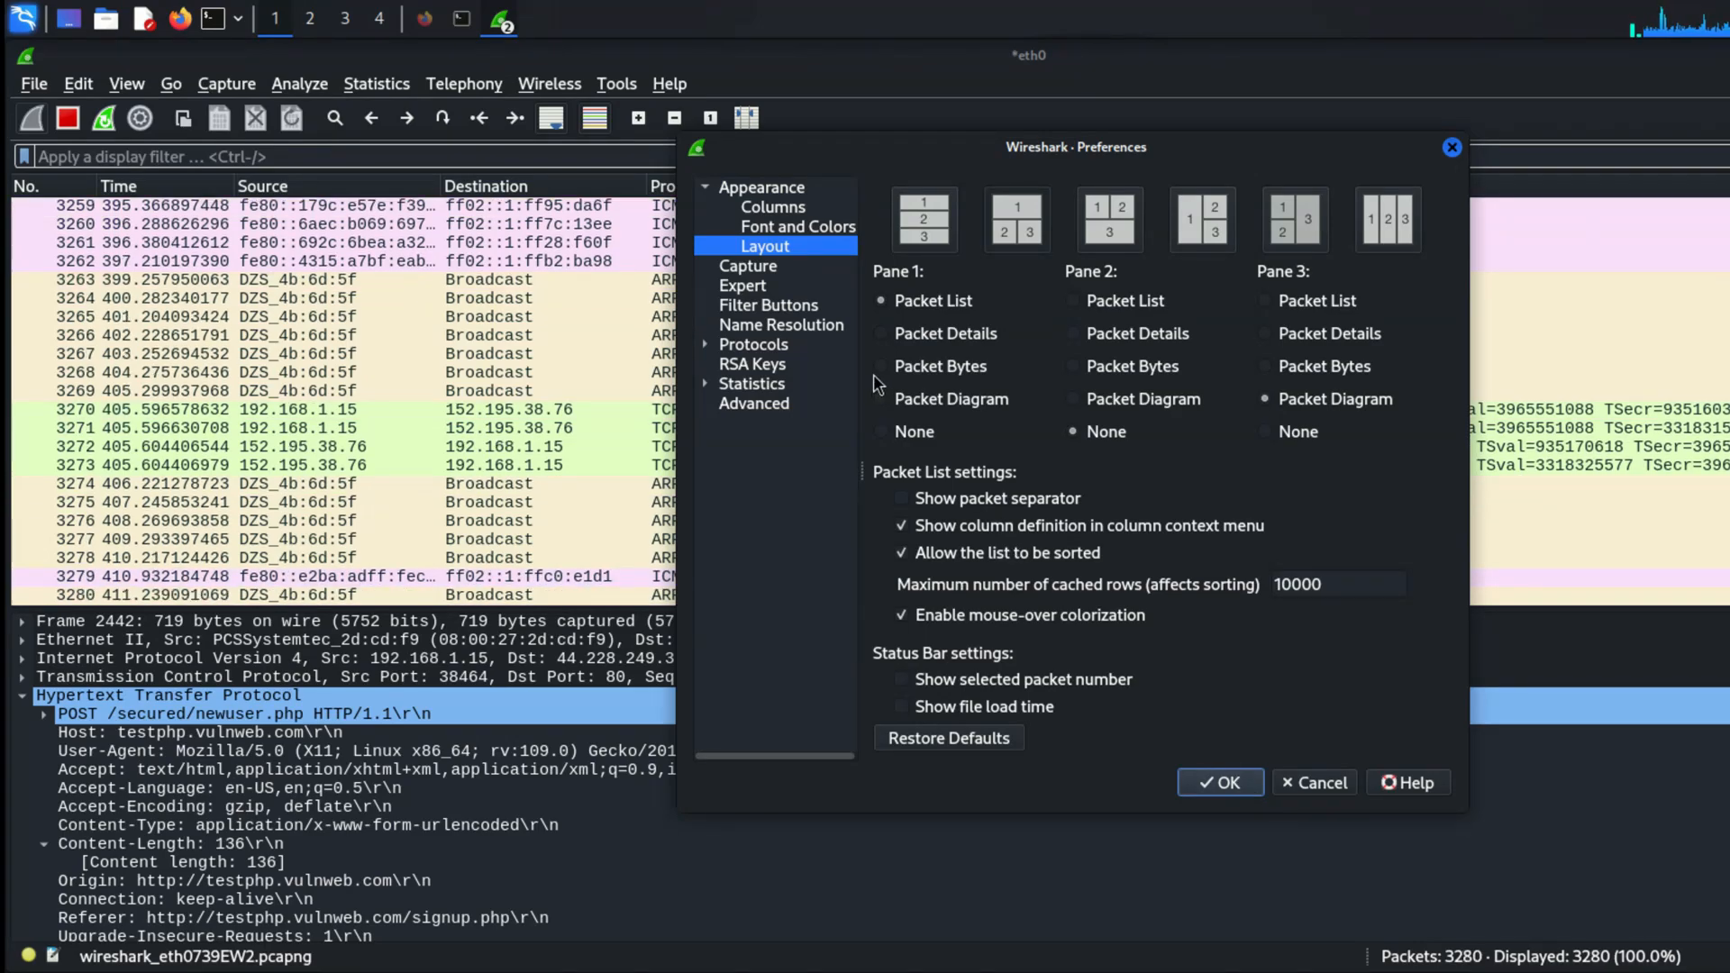
{"action": "left_click", "coordinate": [1218, 782]}
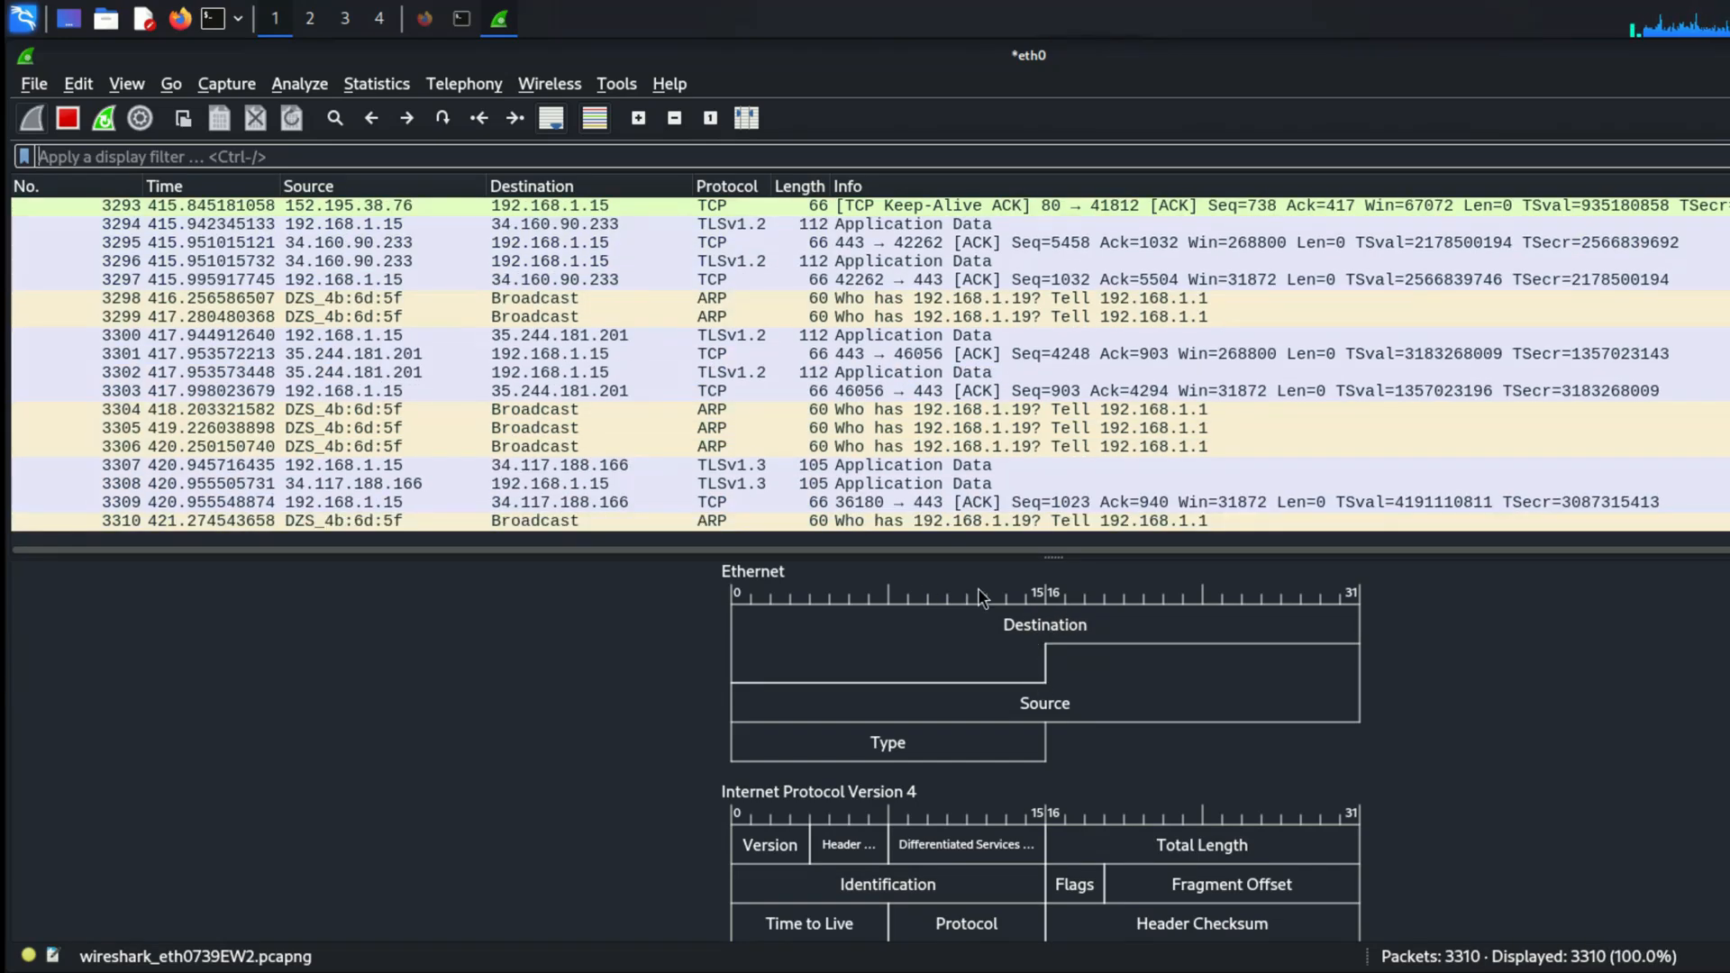
Step: Examine the packet diagram of the POST /secured/newuser.php packet, from the Ethernet header to the HTML Form URL Encoded items
{"action": "scroll", "coordinate": [1036, 765], "scroll_direction": "down", "scroll_amount": 3}
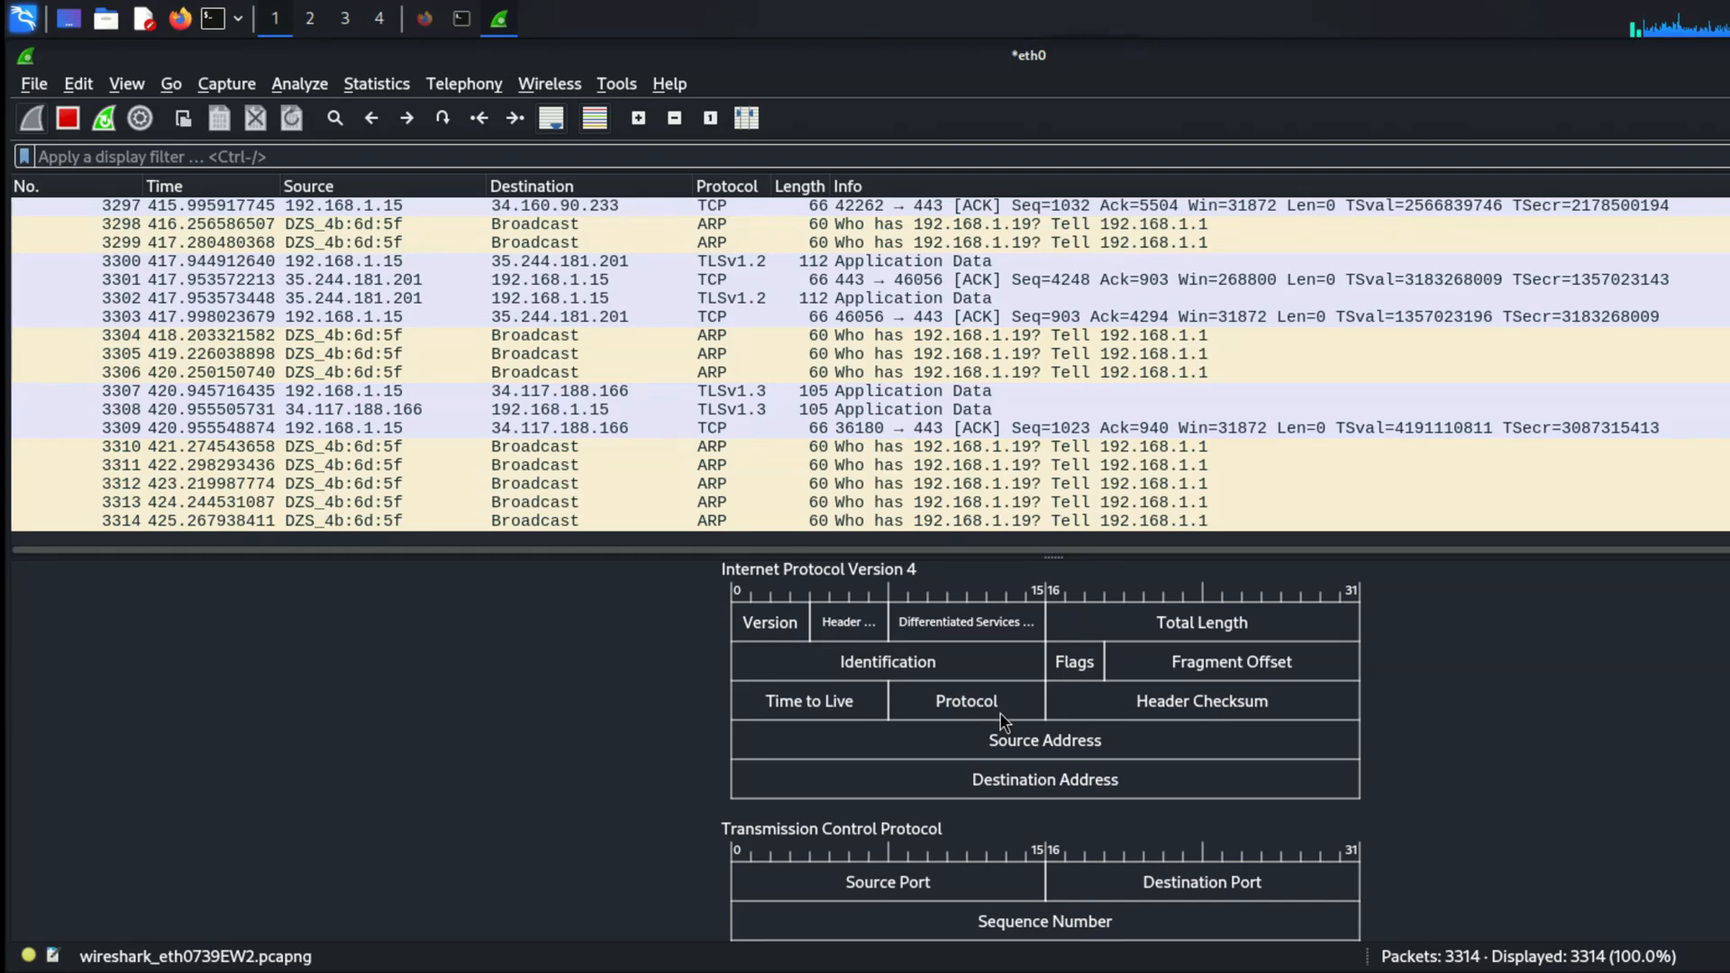
{"action": "scroll", "coordinate": [1003, 720], "scroll_direction": "down", "scroll_amount": 5}
{"action": "scroll", "coordinate": [1003, 720], "scroll_direction": "down", "scroll_amount": 10}
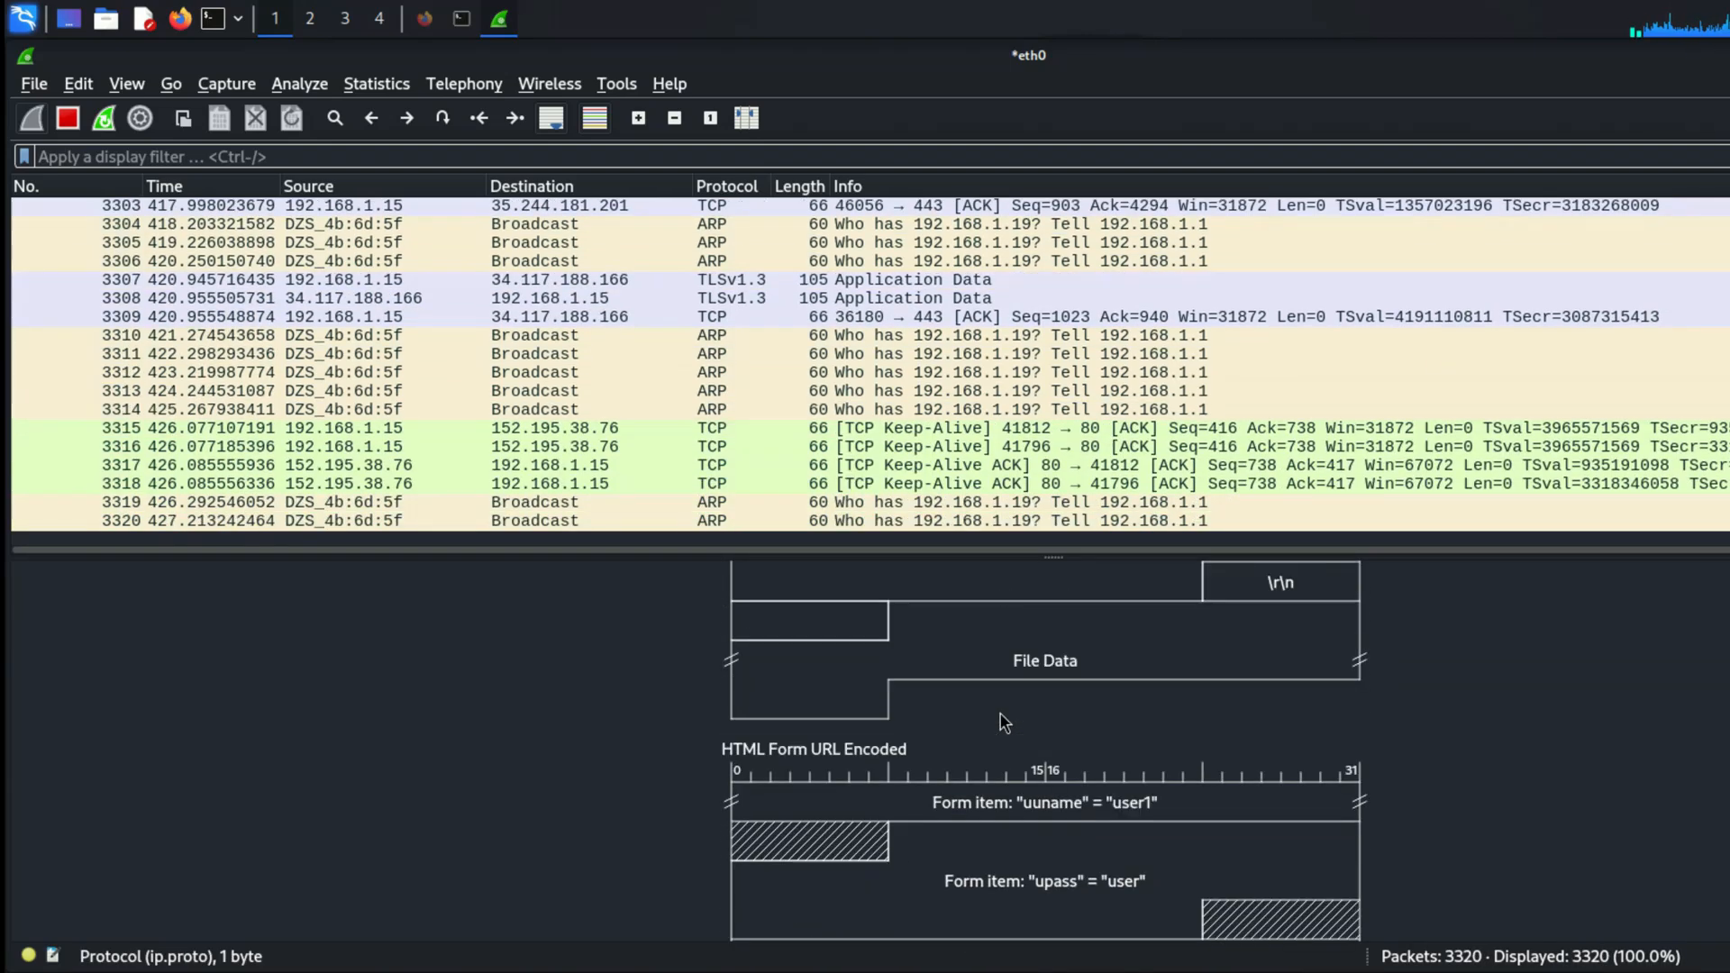
{"action": "scroll", "coordinate": [1043, 719], "scroll_direction": "up", "scroll_amount": 5}
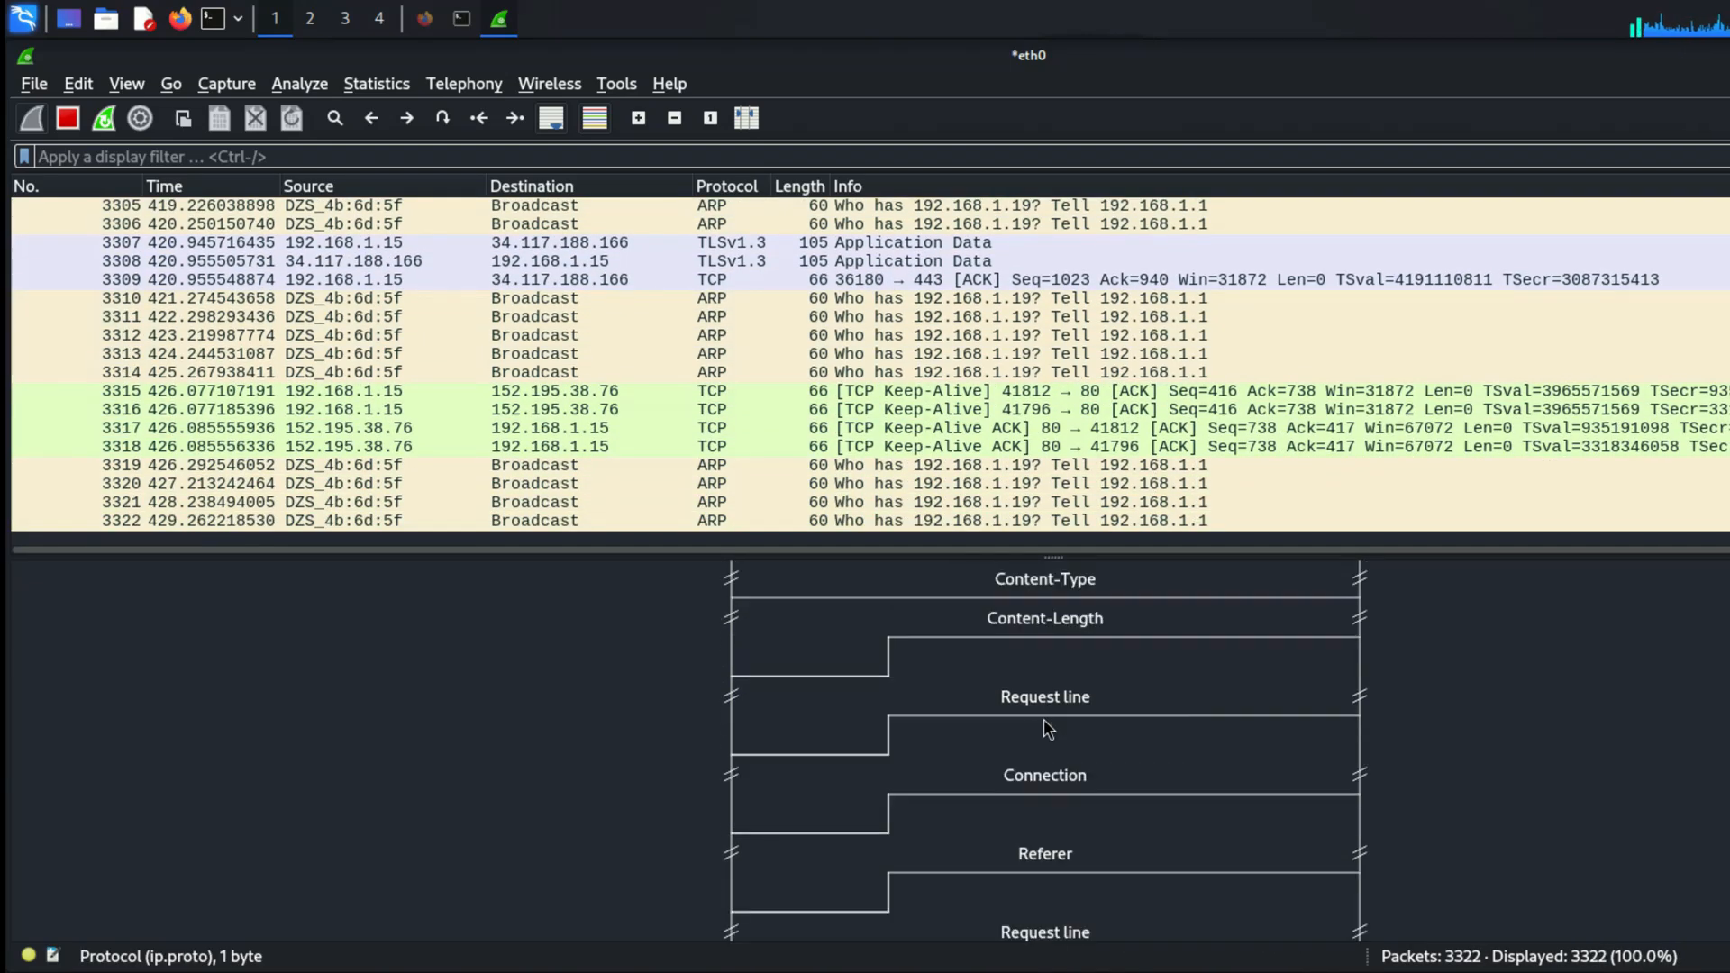
{"action": "scroll", "coordinate": [1043, 719], "scroll_direction": "down", "scroll_amount": 1}
{"action": "scroll", "coordinate": [1043, 719], "scroll_direction": "down", "scroll_amount": 3}
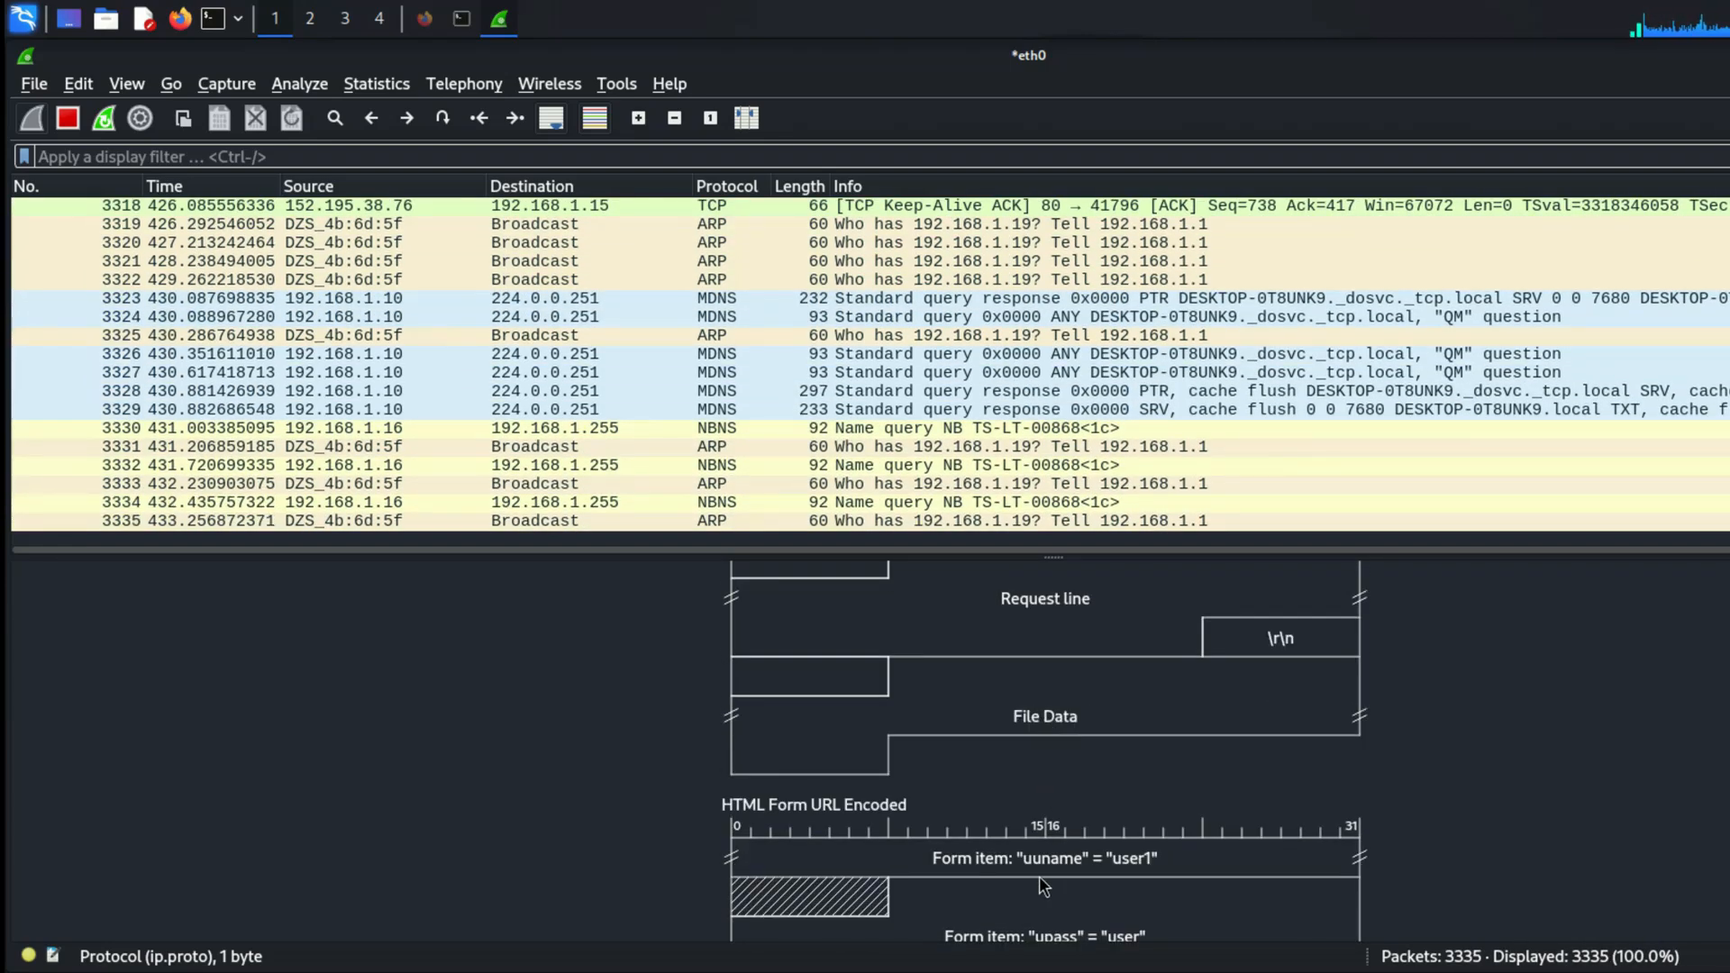
{"action": "scroll", "coordinate": [1039, 875], "scroll_direction": "down", "scroll_amount": 1}
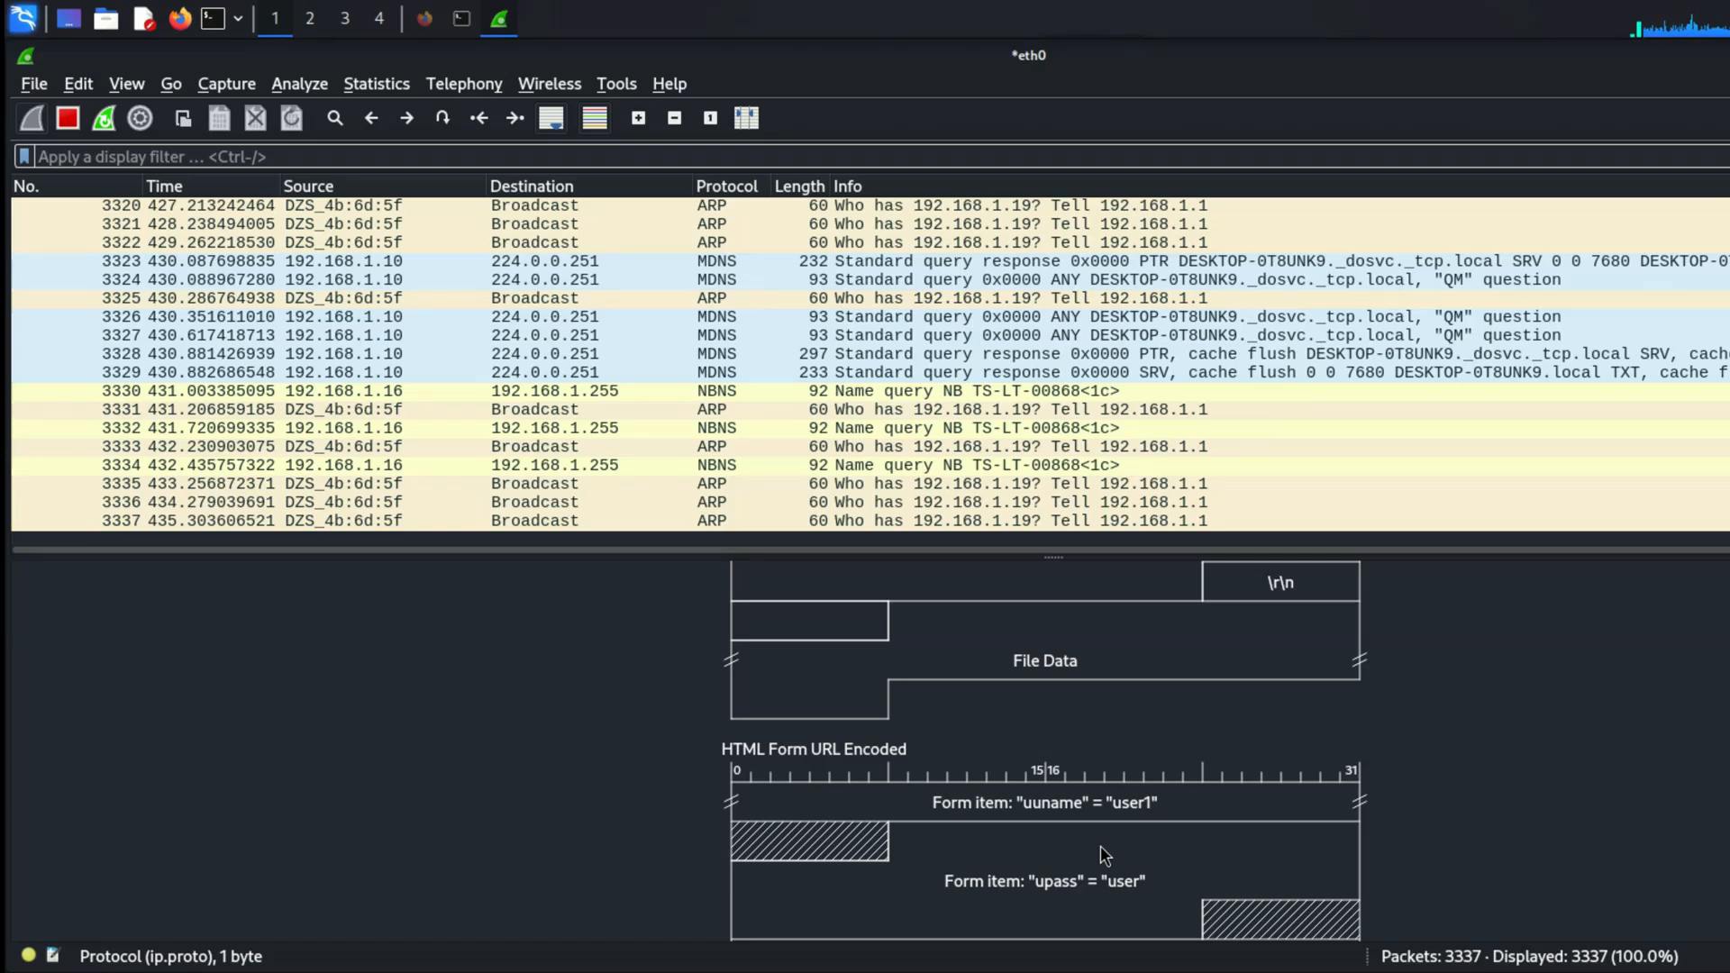
{"action": "scroll", "coordinate": [1100, 838], "scroll_direction": "down", "scroll_amount": 3}
{"action": "scroll", "coordinate": [1092, 783], "scroll_direction": "down", "scroll_amount": 5}
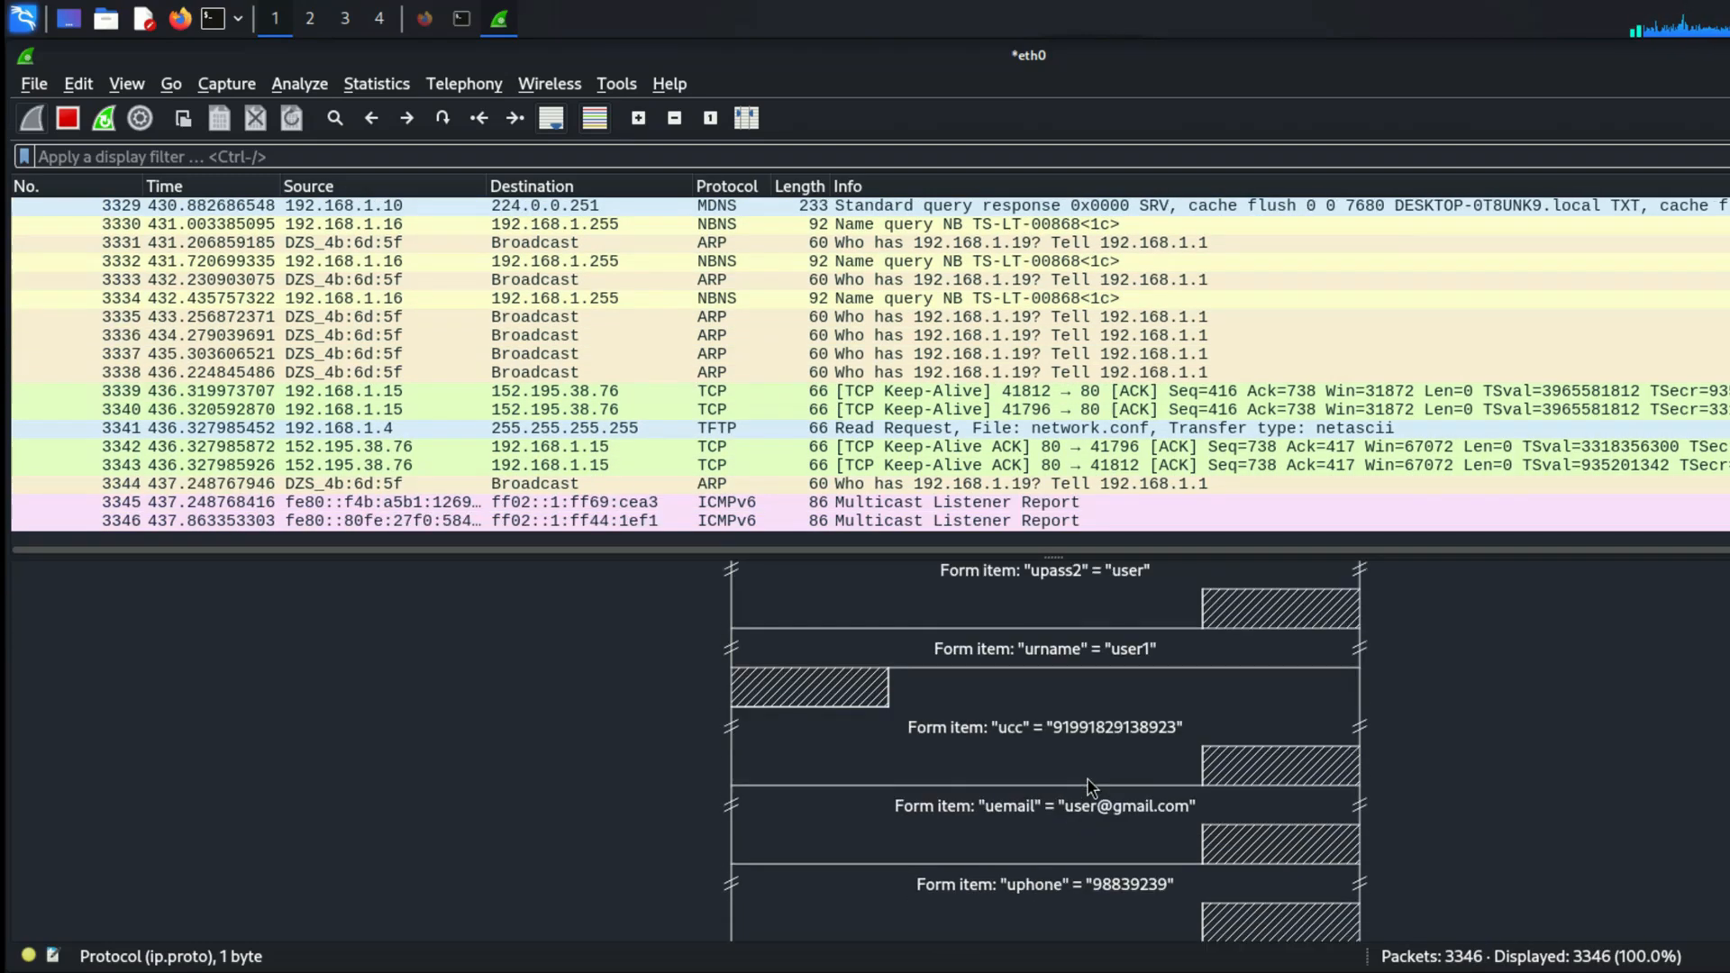
{"action": "scroll", "coordinate": [1092, 788], "scroll_direction": "down", "scroll_amount": 1}
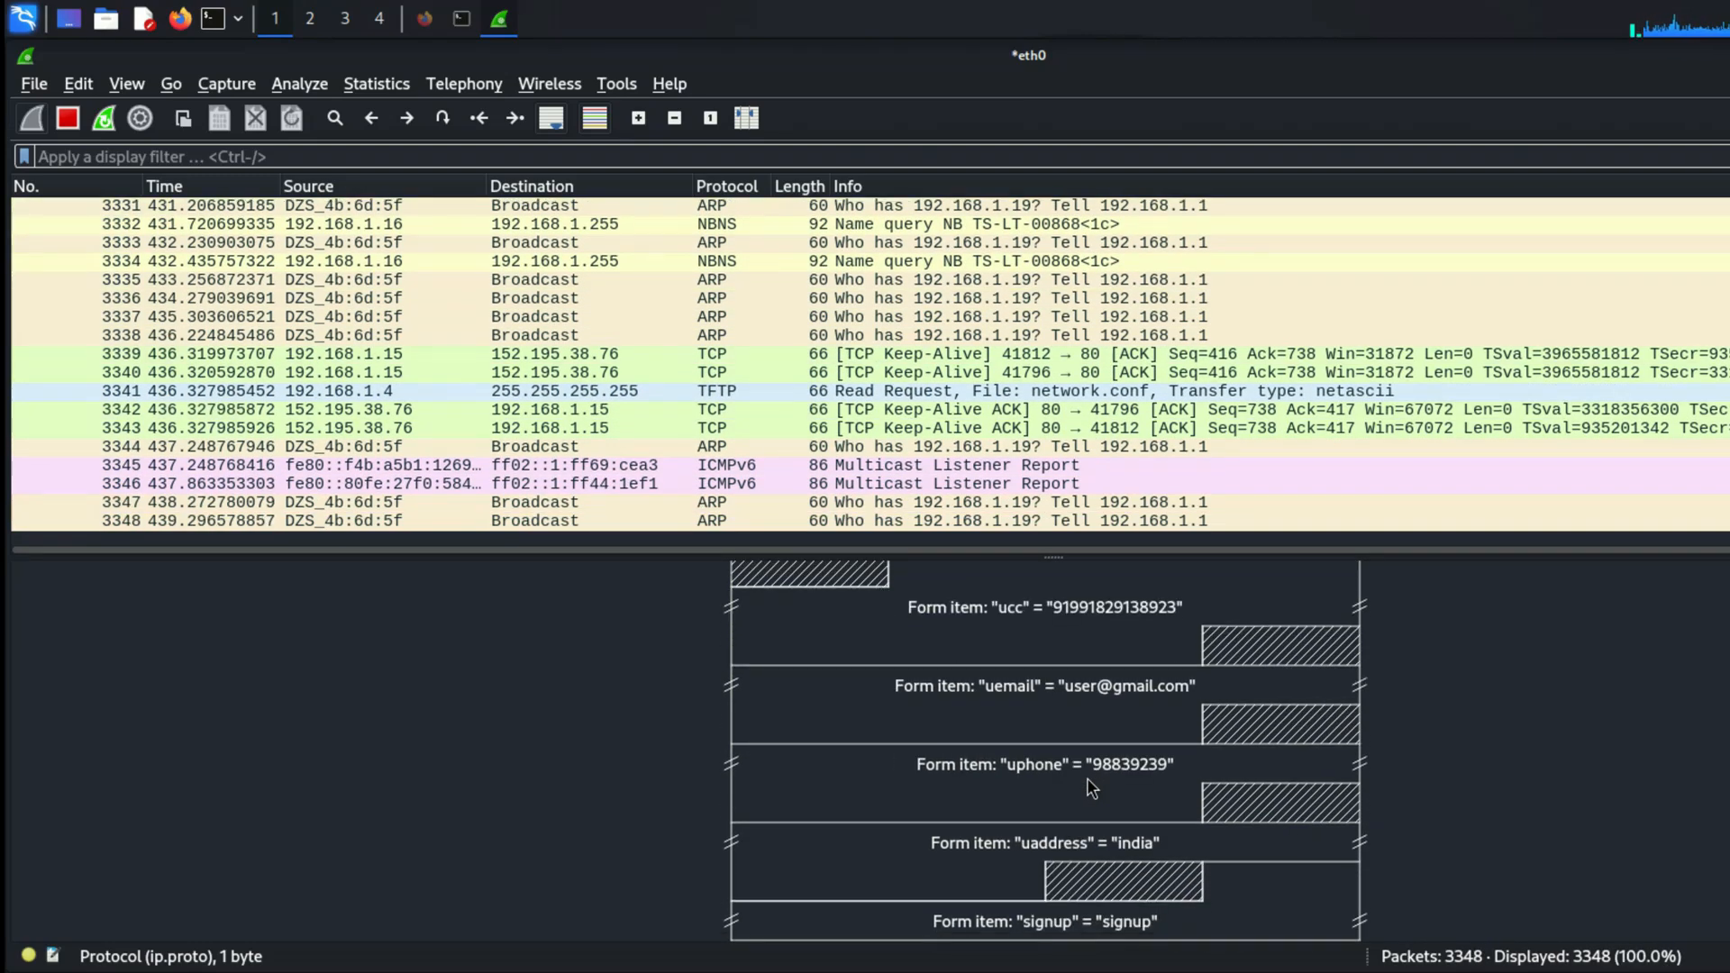
{"action": "scroll", "coordinate": [1092, 788], "scroll_direction": "up", "scroll_amount": 15}
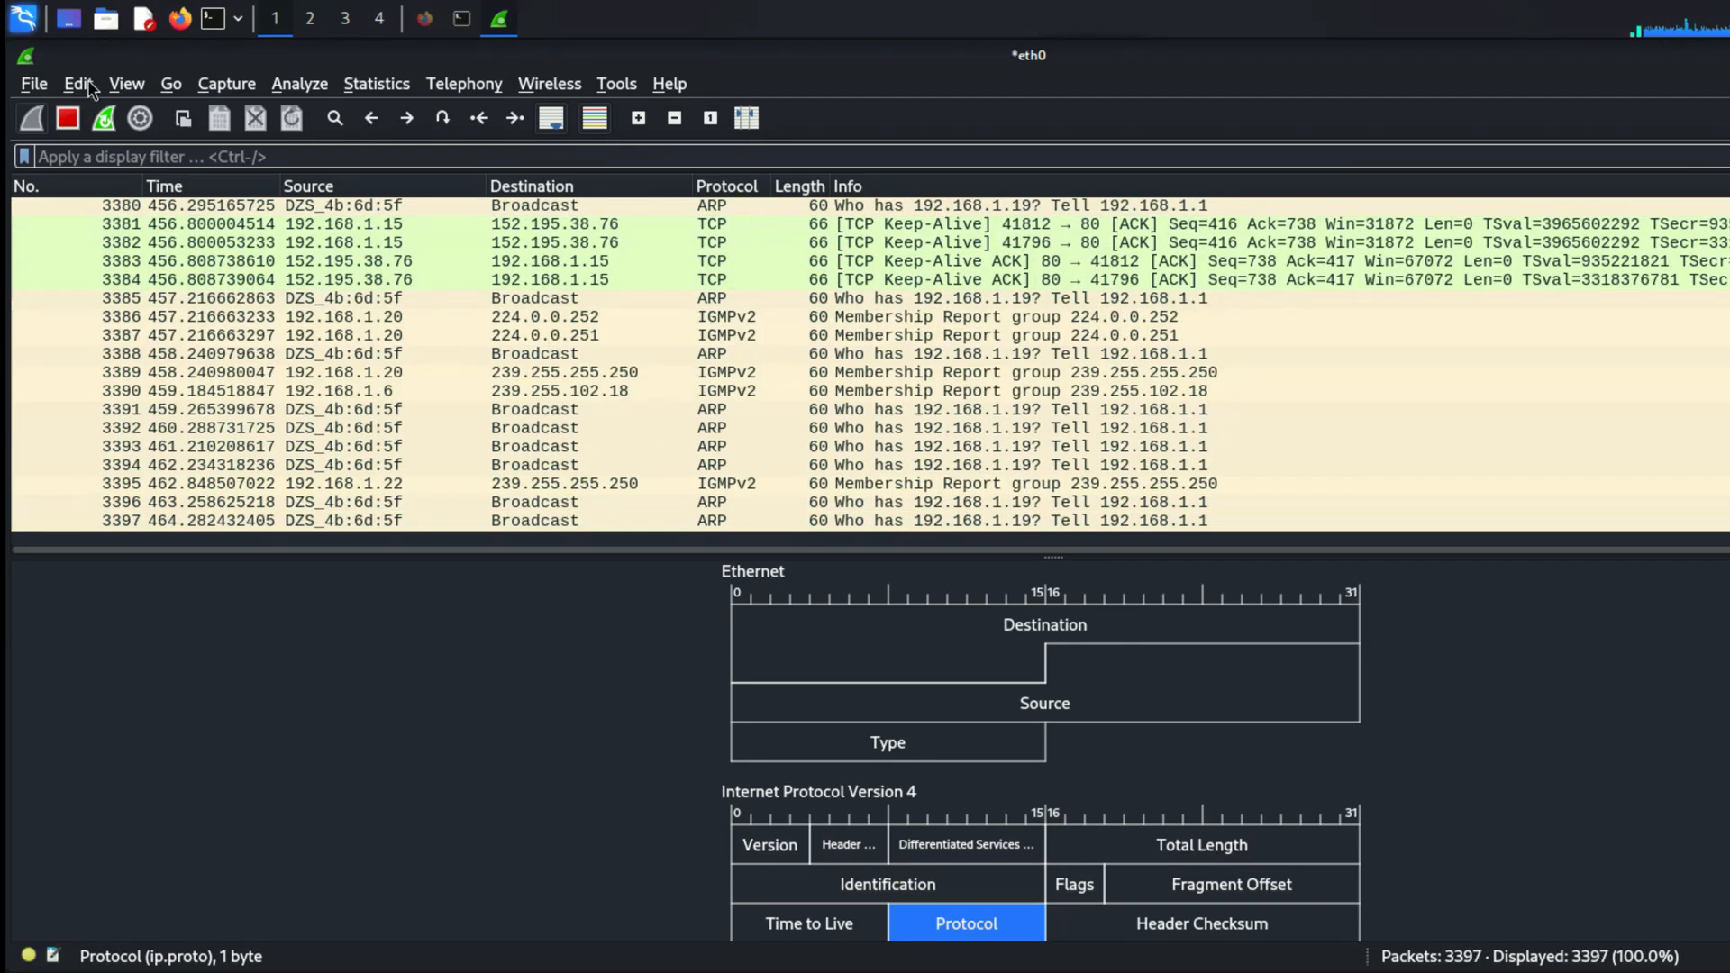
Step: Set Pane 3 of the window layout back to Packet Details in the preferences
{"action": "left_click", "coordinate": [89, 80]}
{"action": "left_click", "coordinate": [207, 763]}
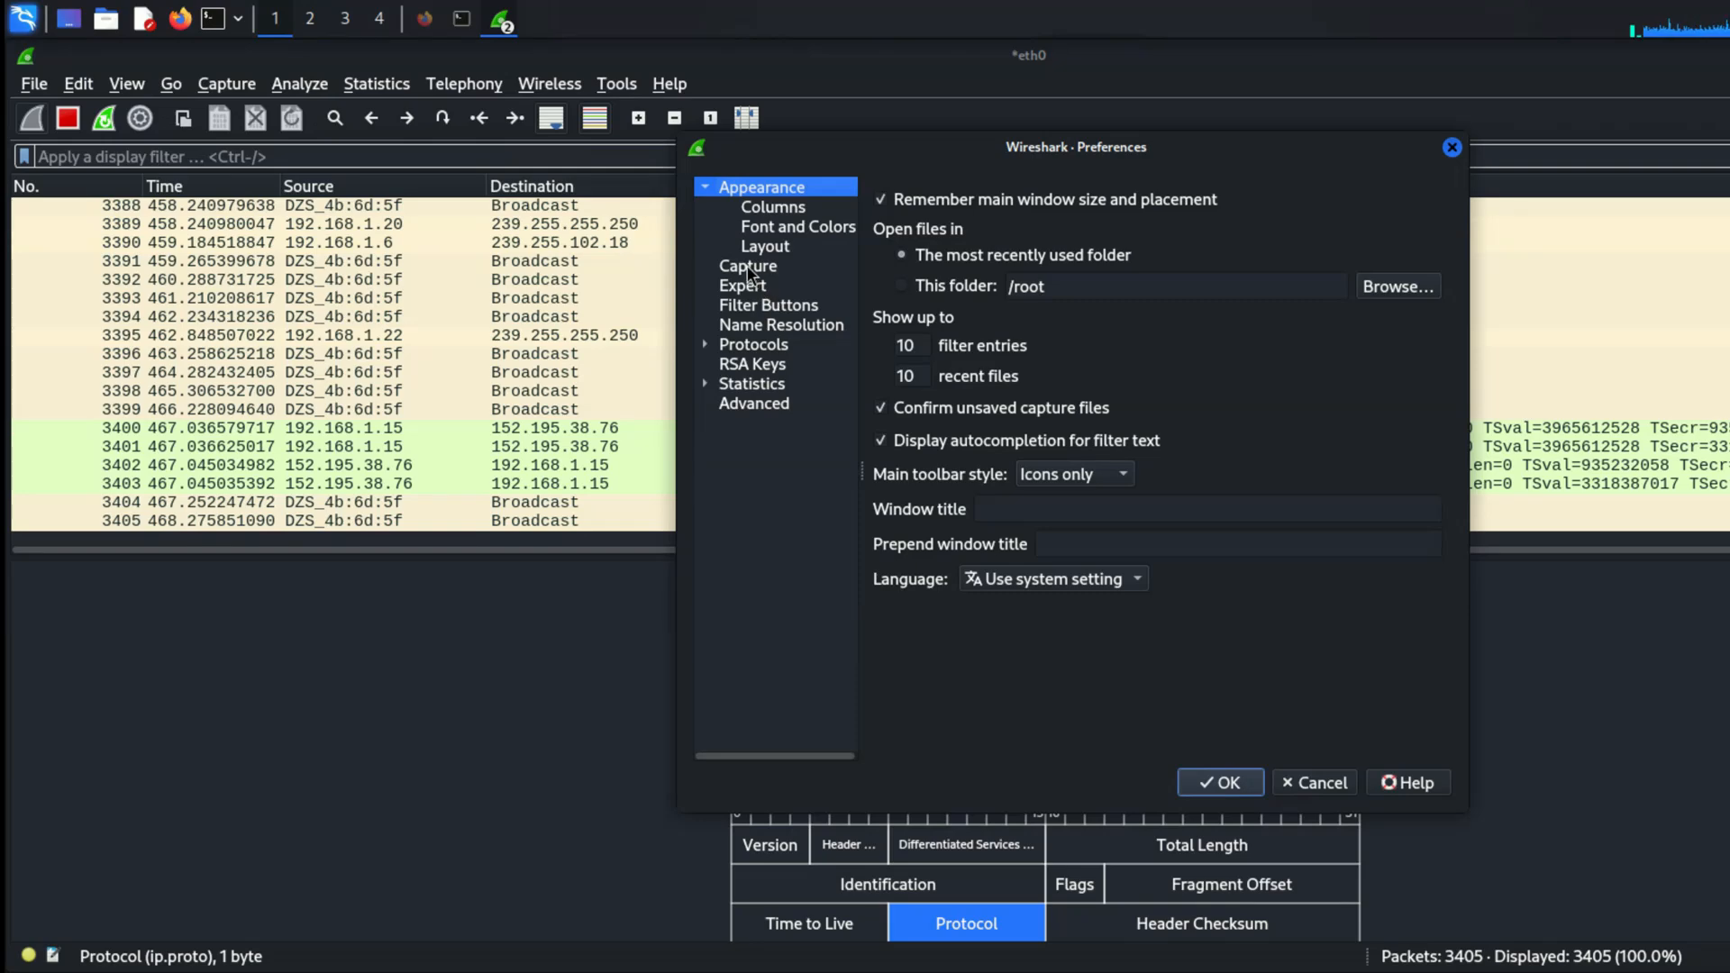
{"action": "left_click", "coordinate": [765, 246]}
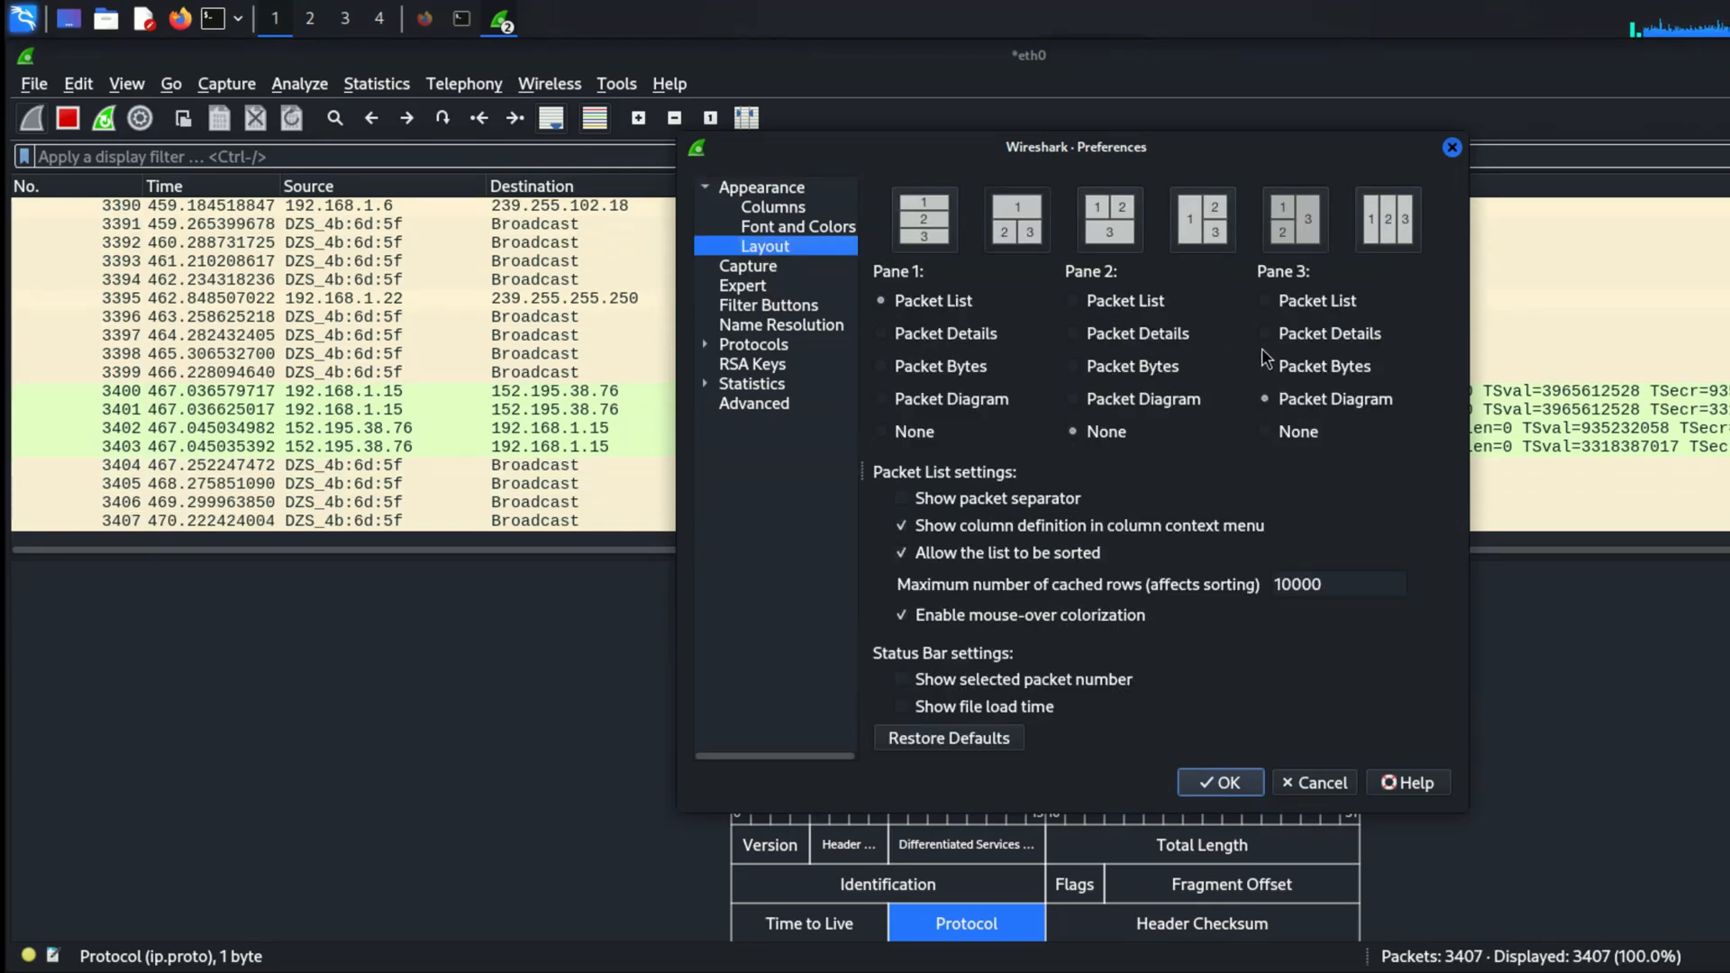
{"action": "left_click", "coordinate": [1272, 328]}
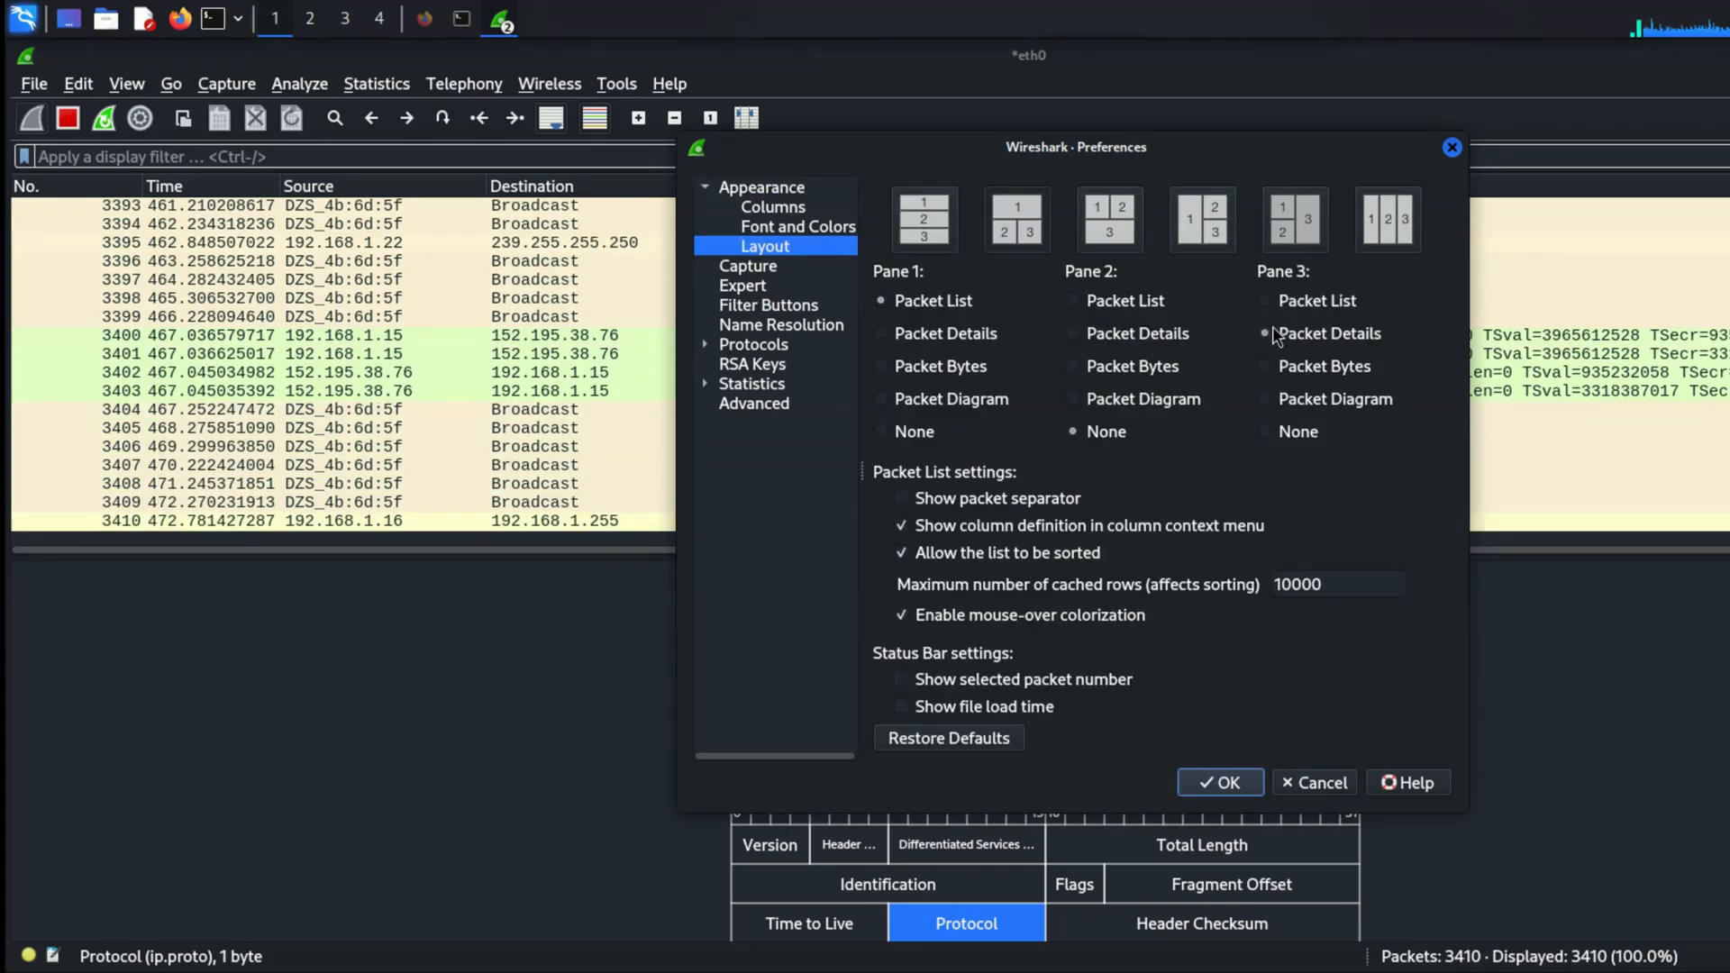
{"action": "left_click", "coordinate": [1217, 784]}
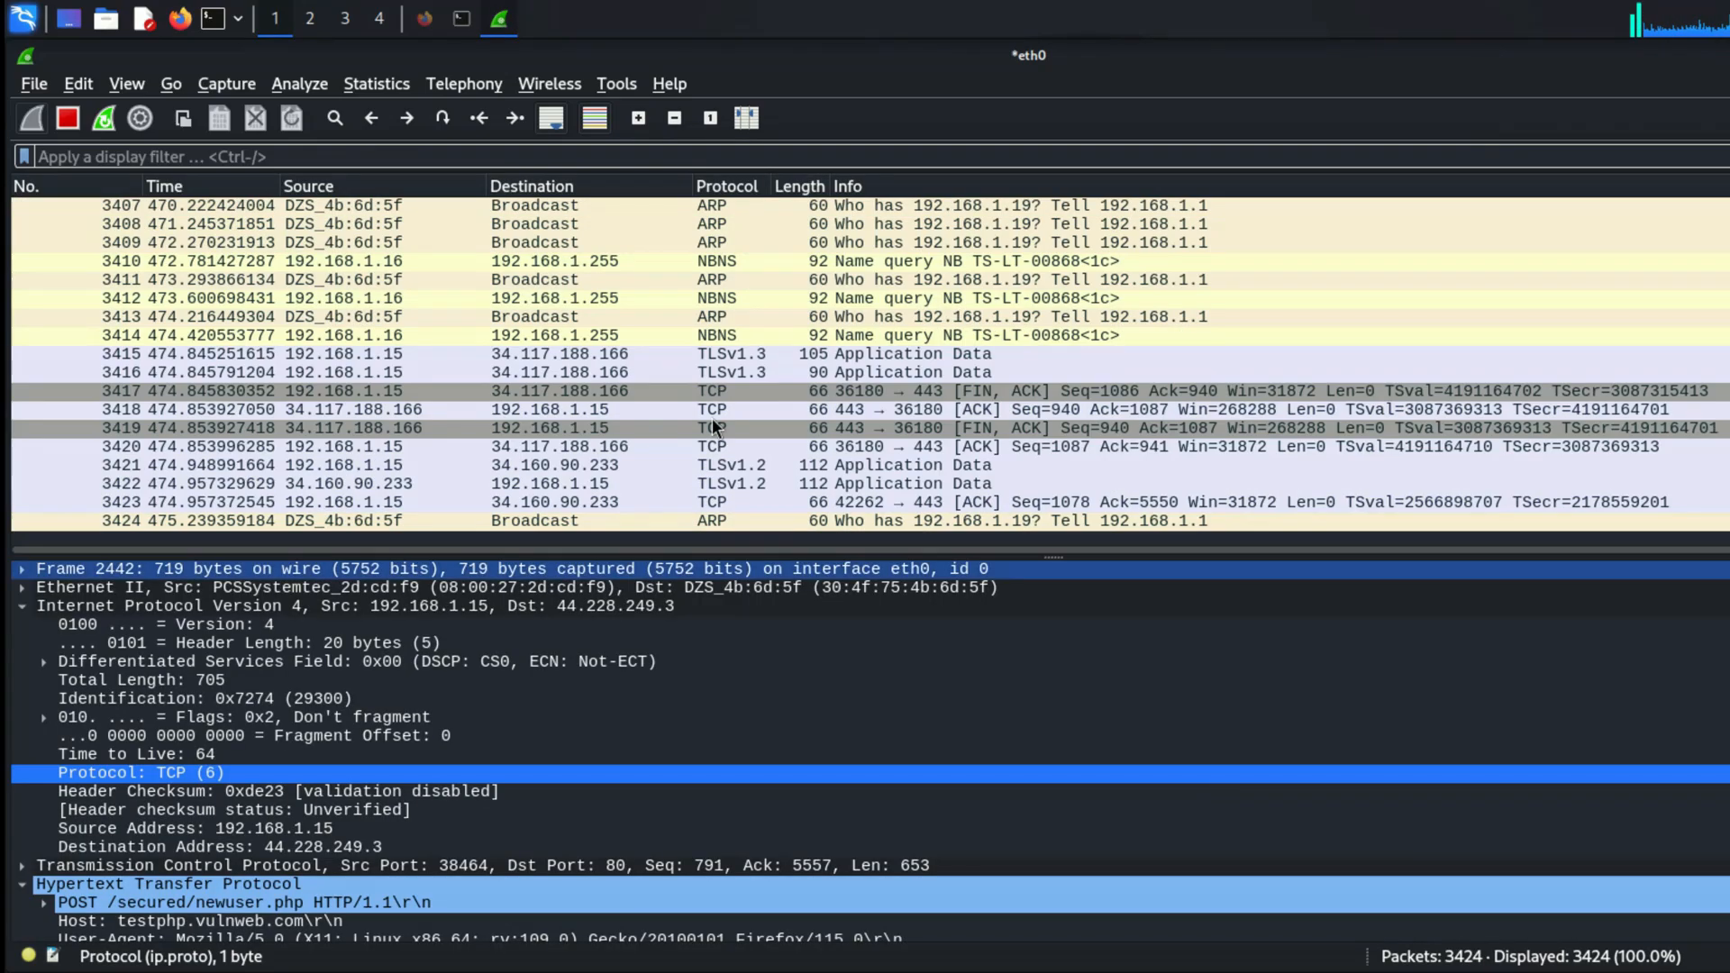
{"action": "left_click", "coordinate": [127, 84]}
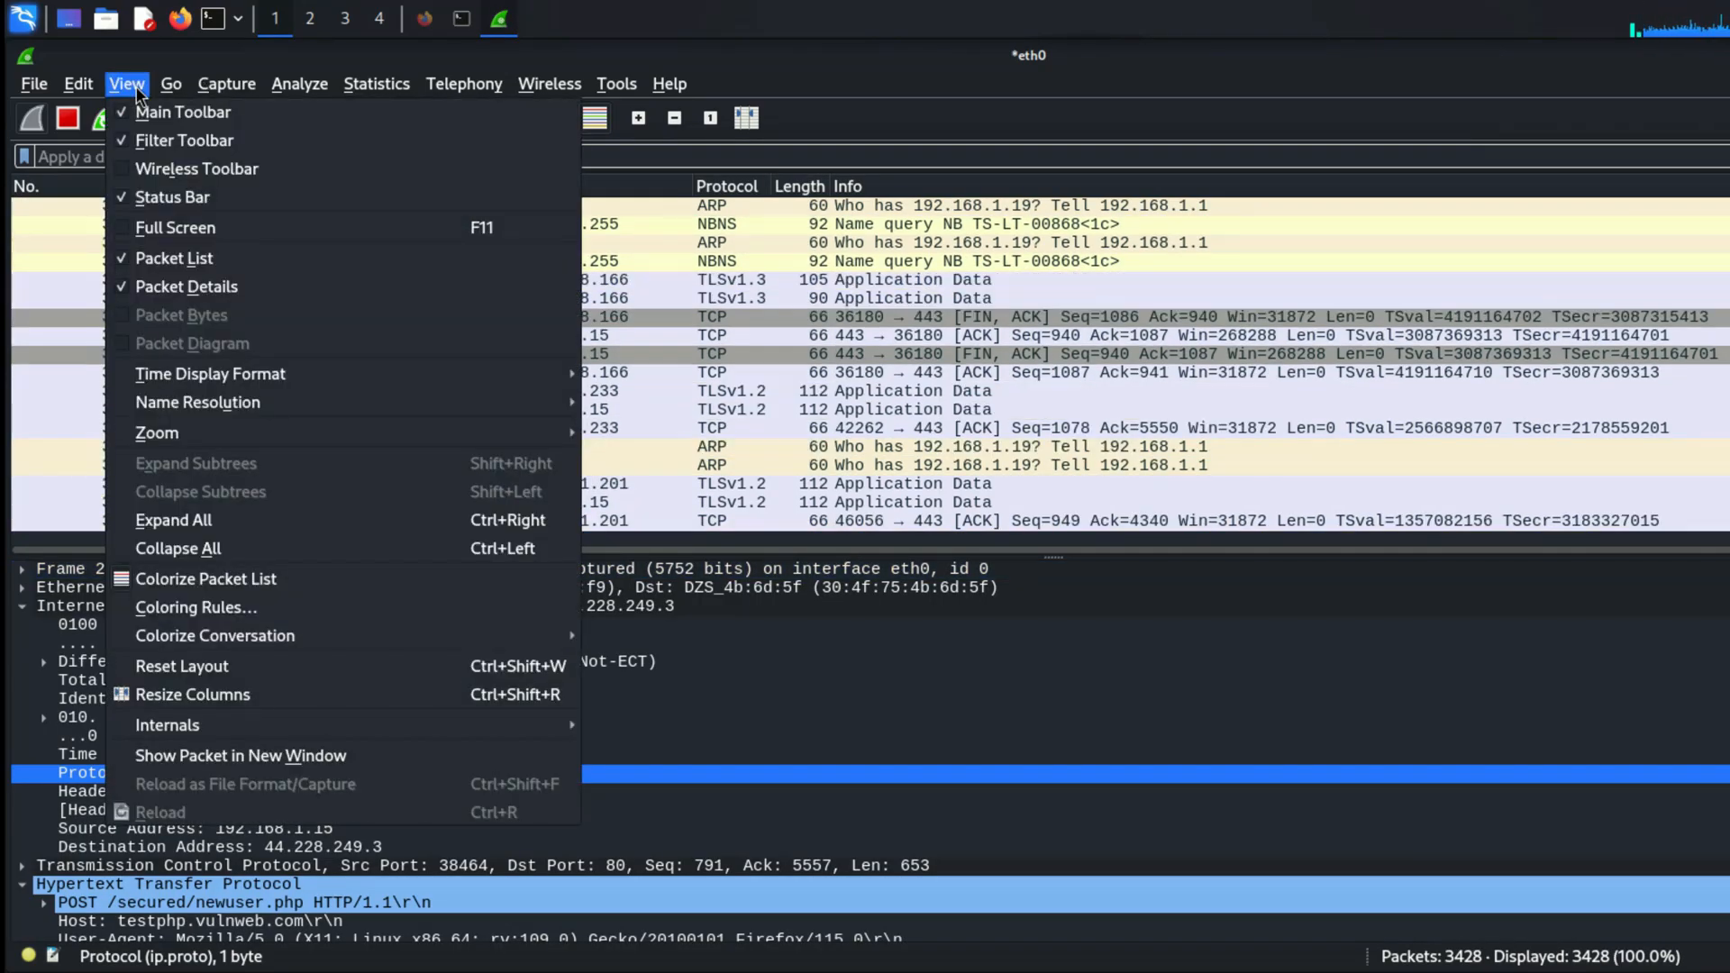
{"action": "left_click", "coordinate": [138, 90]}
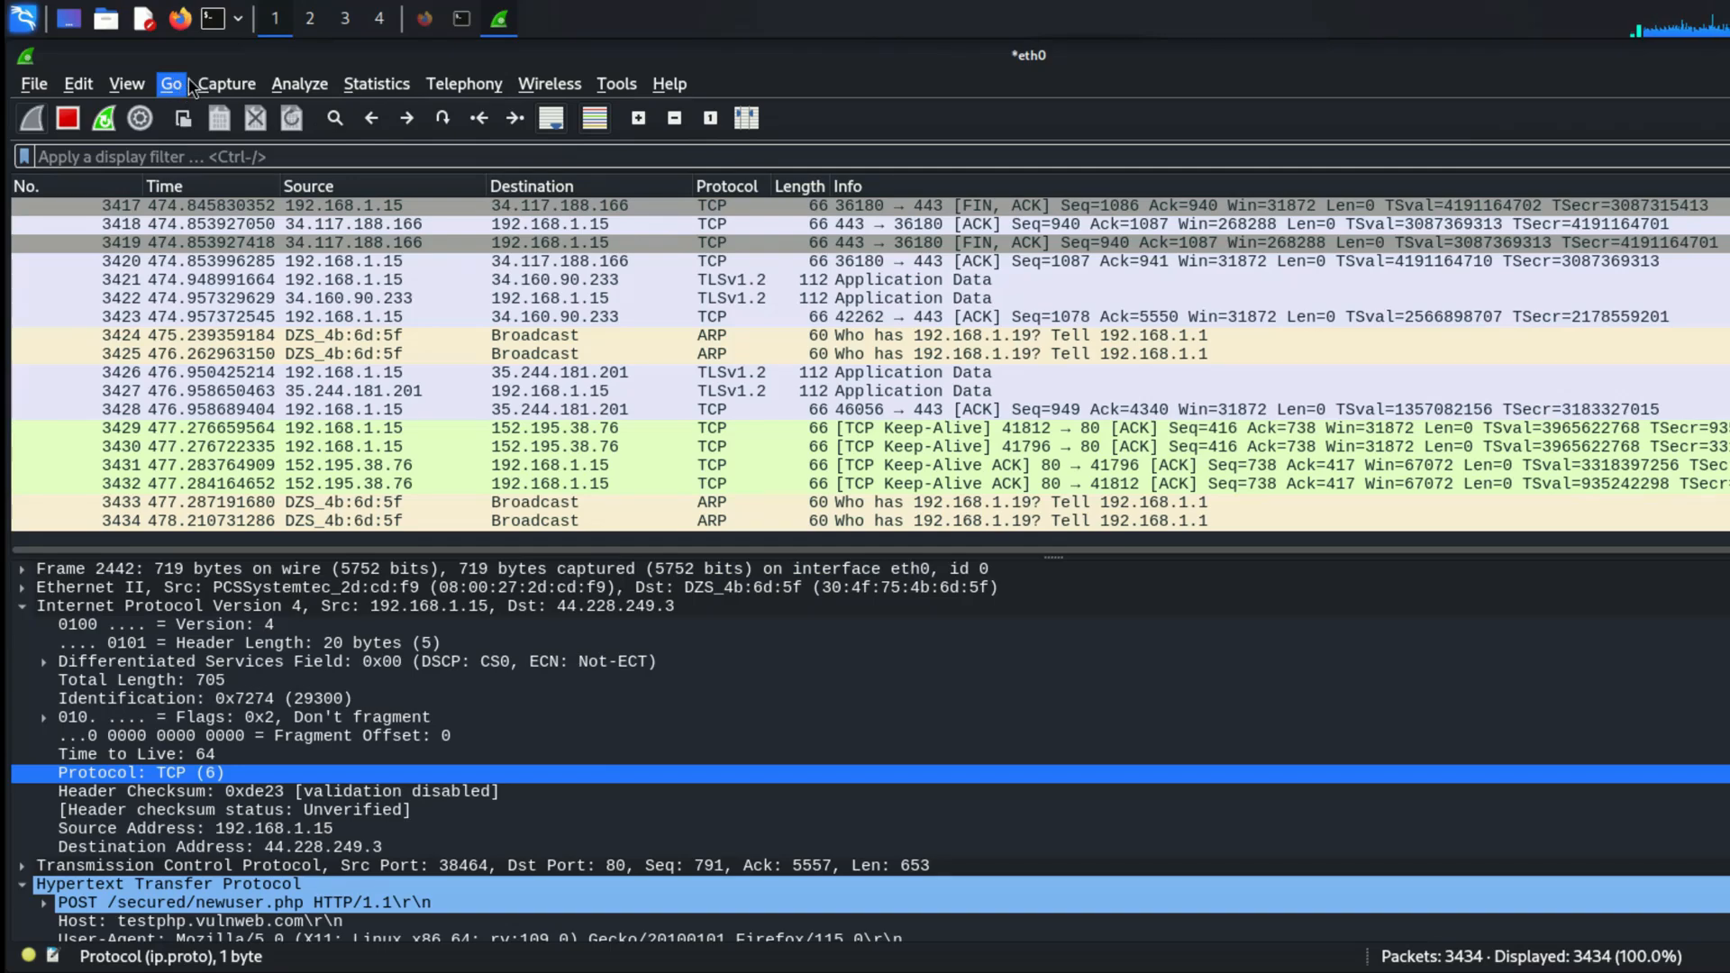
{"action": "left_click", "coordinate": [216, 86]}
Step: Look through the saved display filters and their expressions, and close the list without changes
{"action": "mouse_move", "coordinate": [282, 90]}
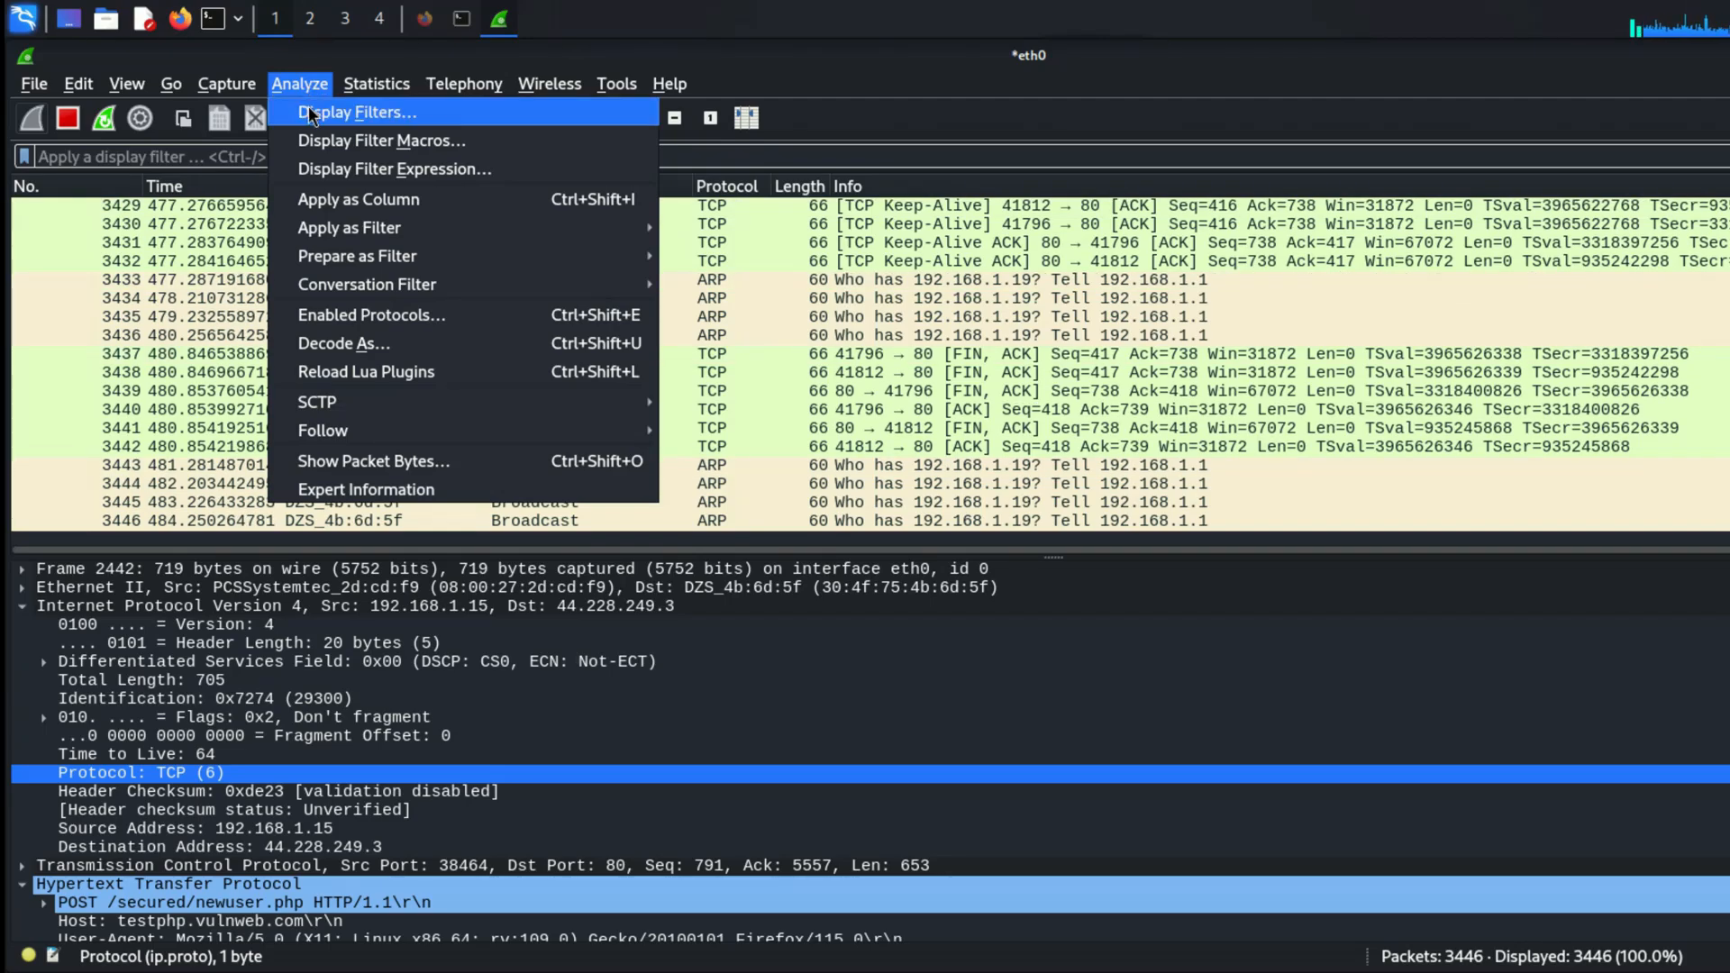
{"action": "left_click", "coordinate": [312, 112]}
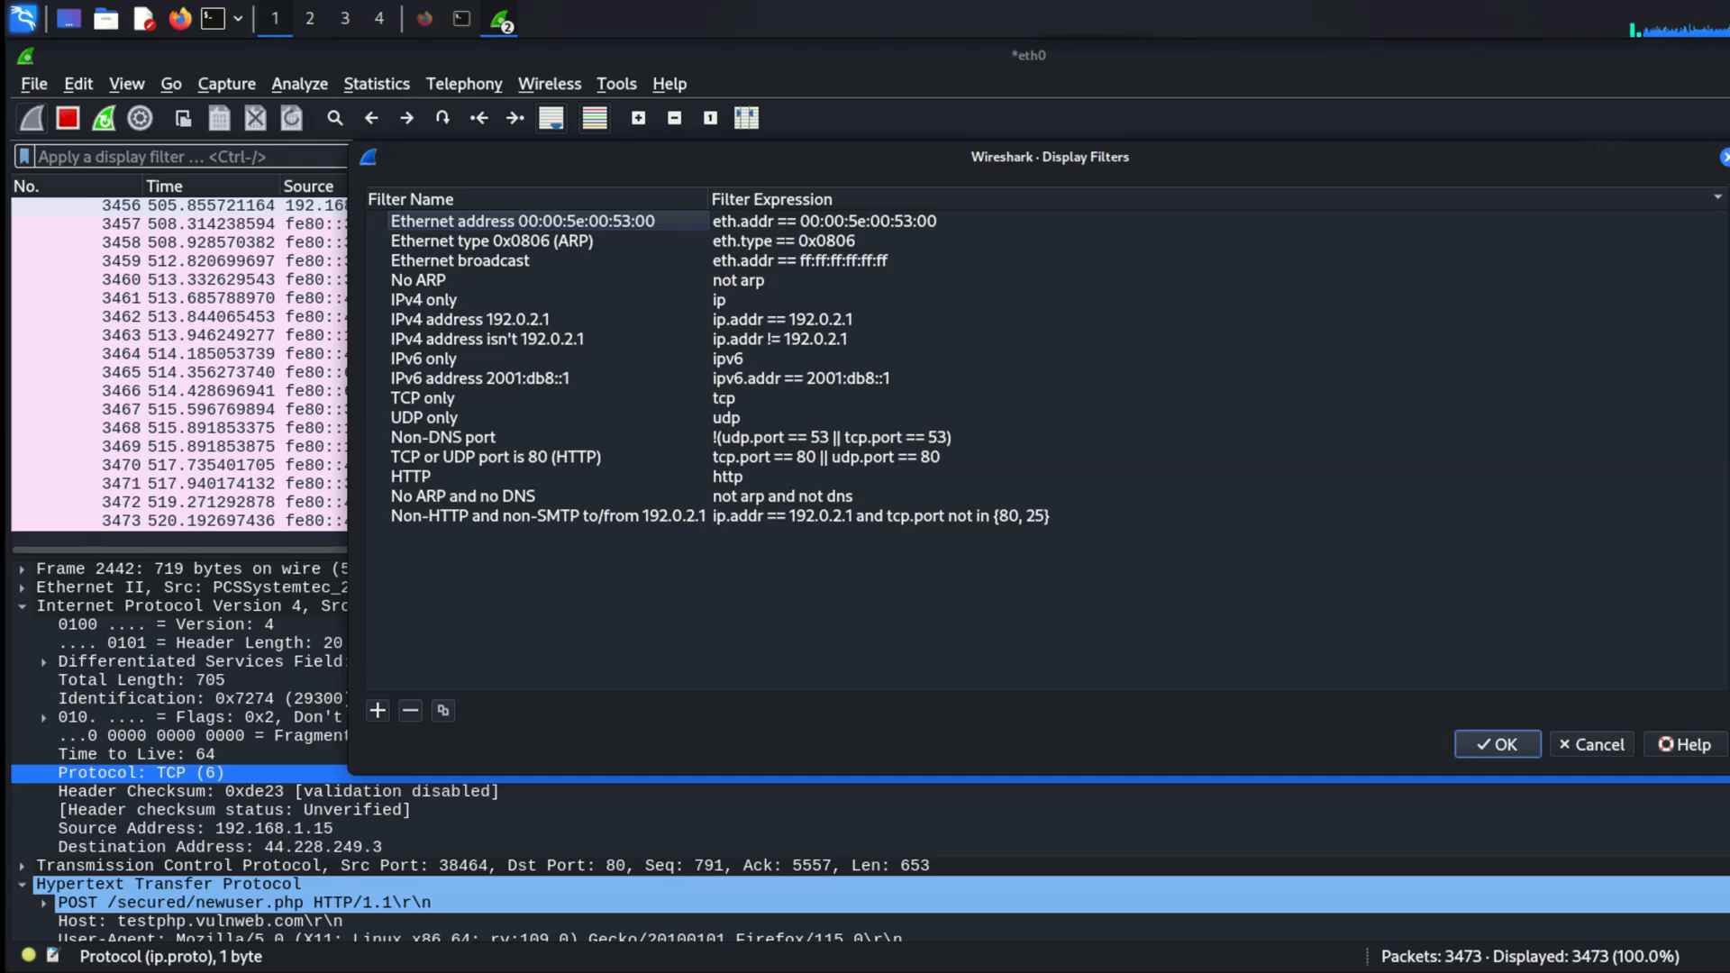
{"action": "left_click", "coordinate": [1722, 157]}
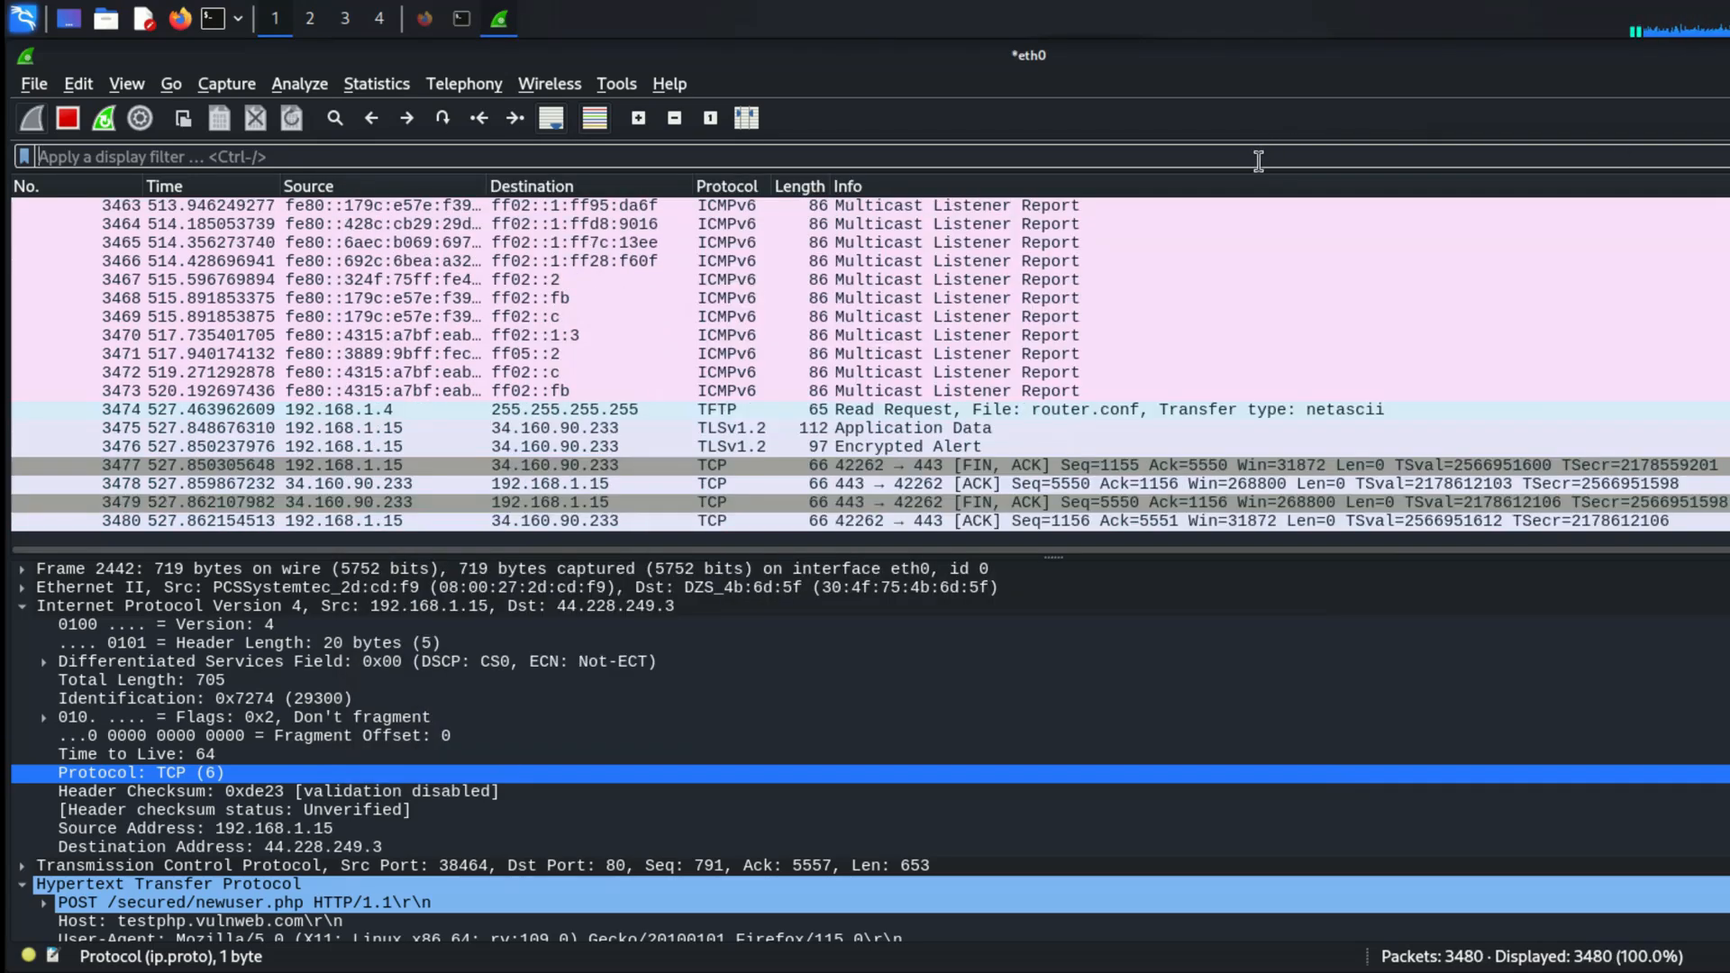
Step: Apply the display filter ip.addr == 192.168.1.15 to the captured packets, adapting the suggested ip.addr expression
{"action": "type", "text": "ip"}
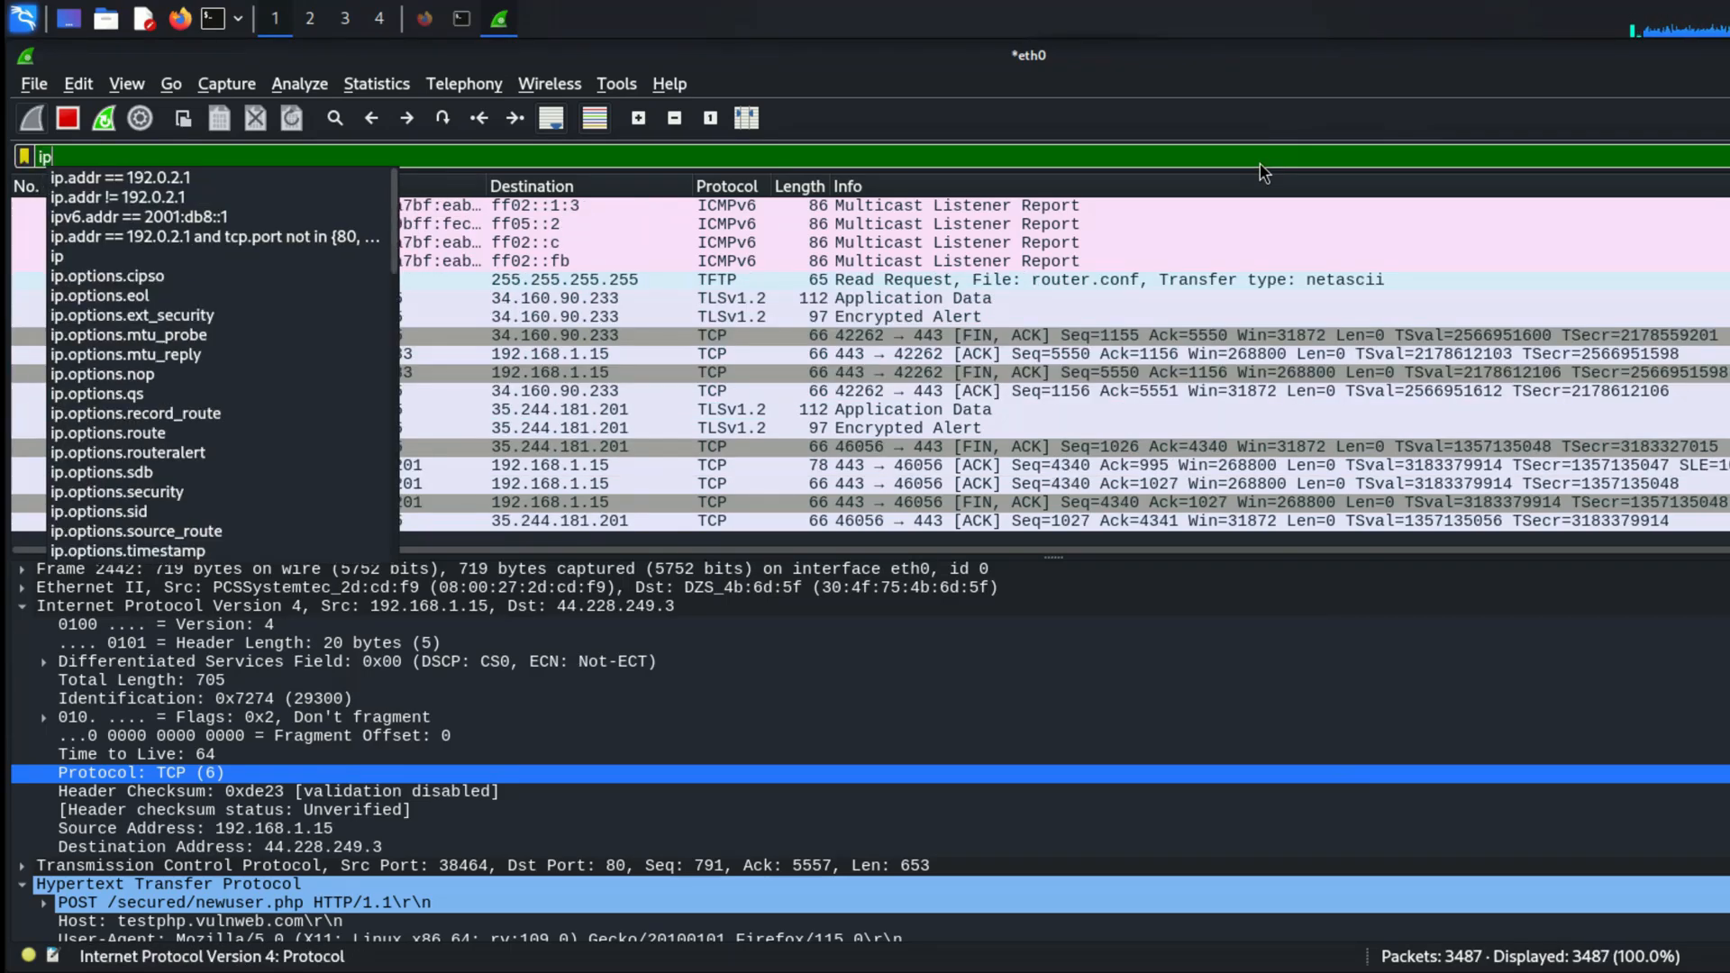
{"action": "type", "text": ".adde"}
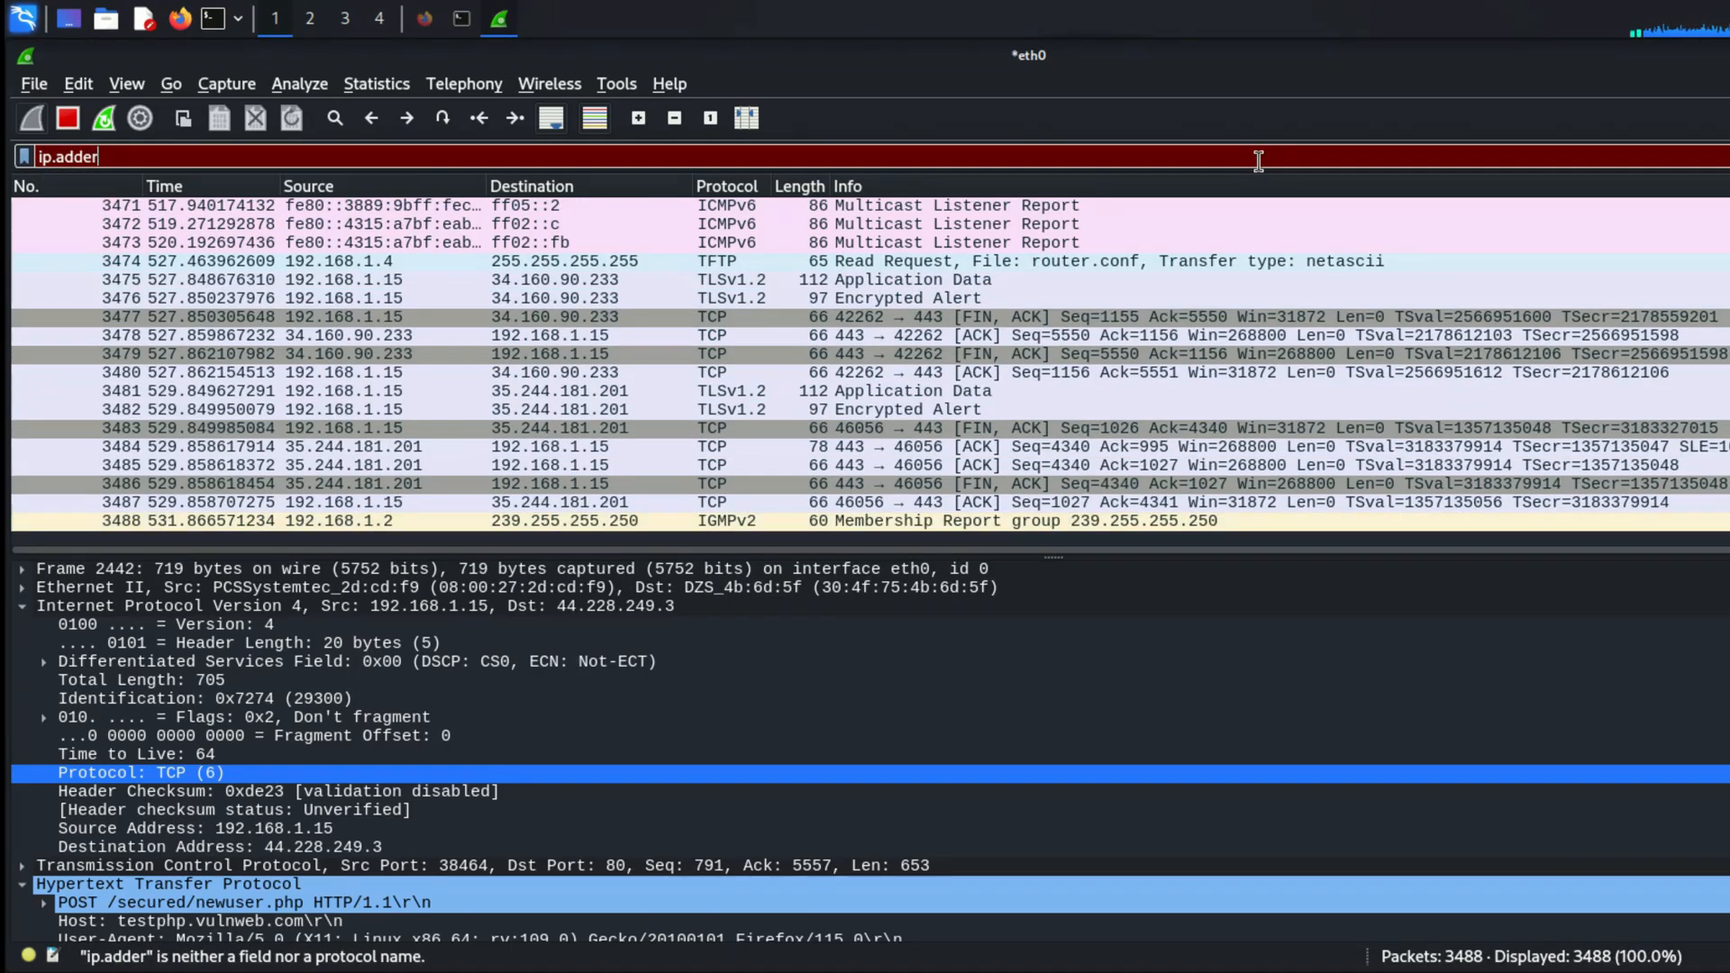
{"action": "key", "text": "BackSpace"}
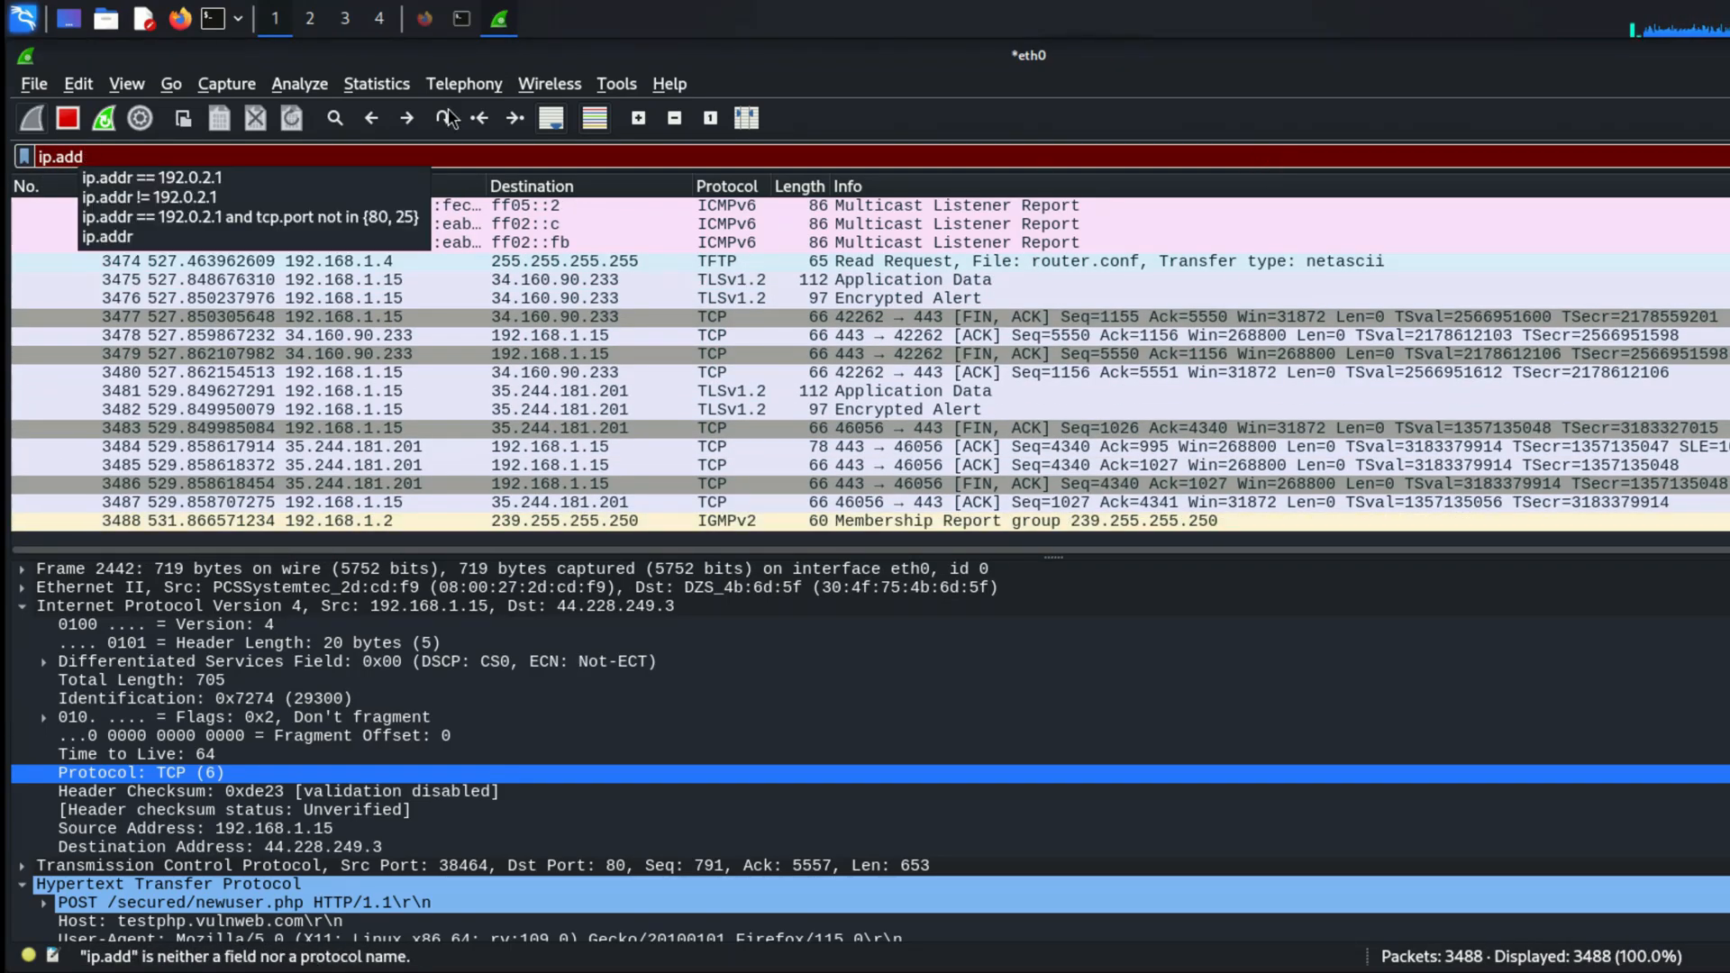
{"action": "left_click", "coordinate": [313, 180]}
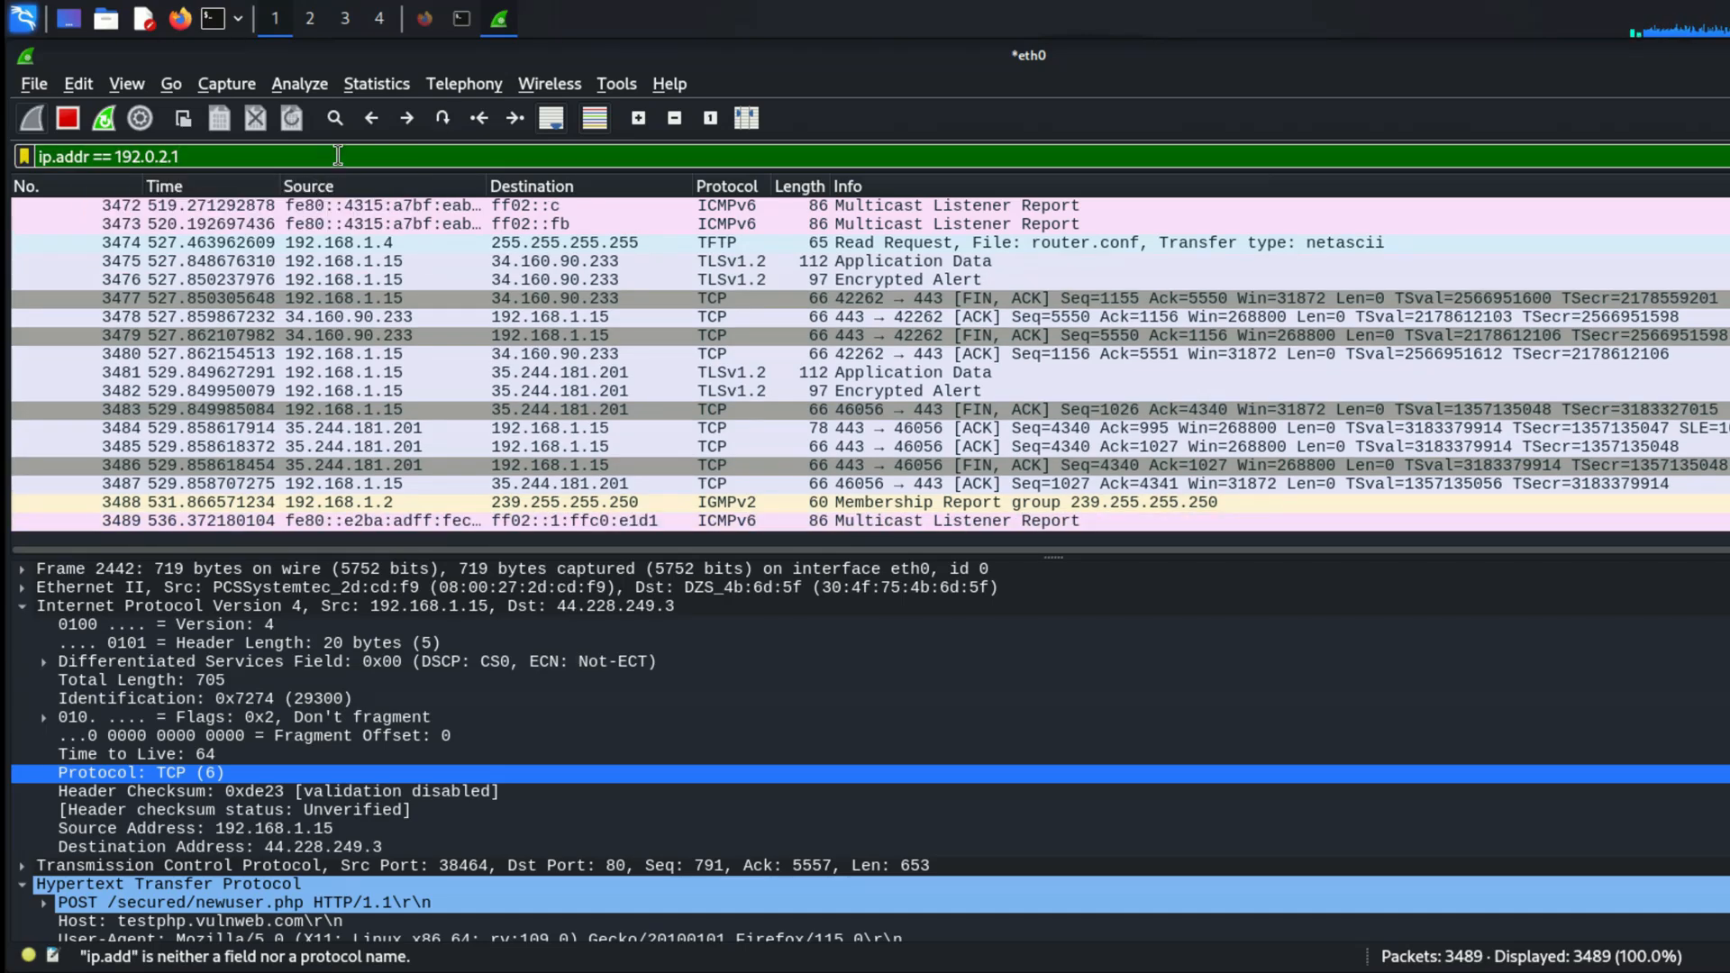
{"action": "key", "text": "BackSpace"}
{"action": "key", "text": "BackSpace"}
{"action": "key", "text": "BackSpace"}
{"action": "key", "text": "BackSpace"}
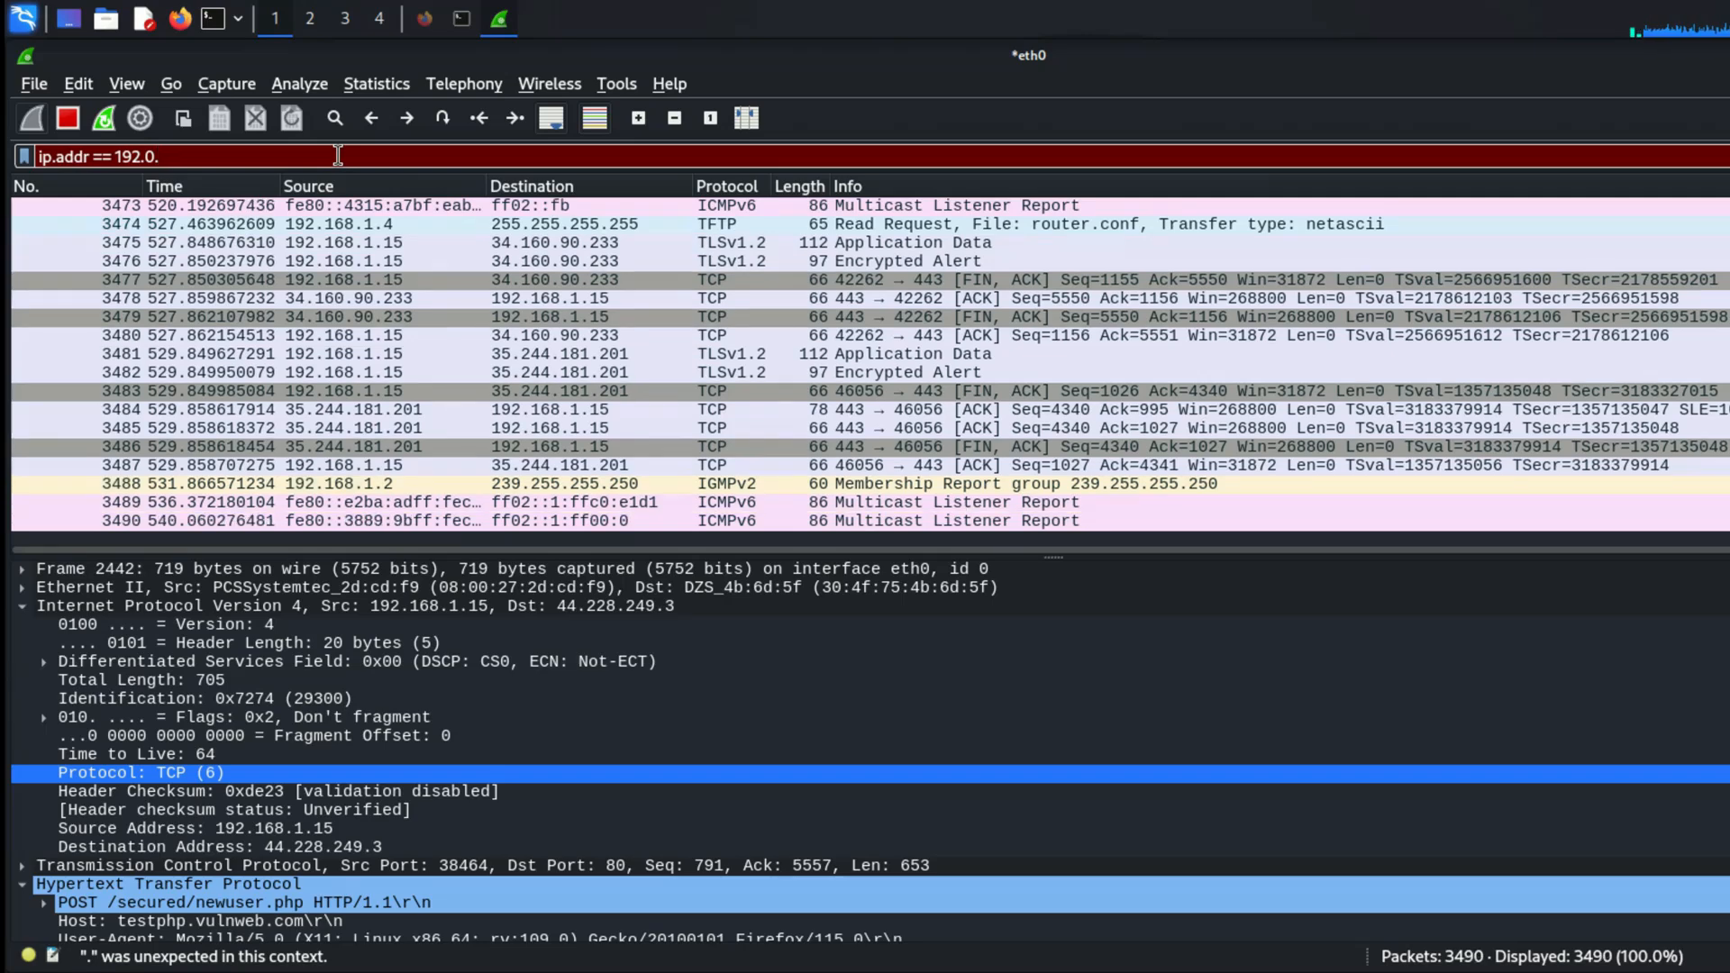
{"action": "key", "text": "BackSpace"}
{"action": "type", "text": "1"}
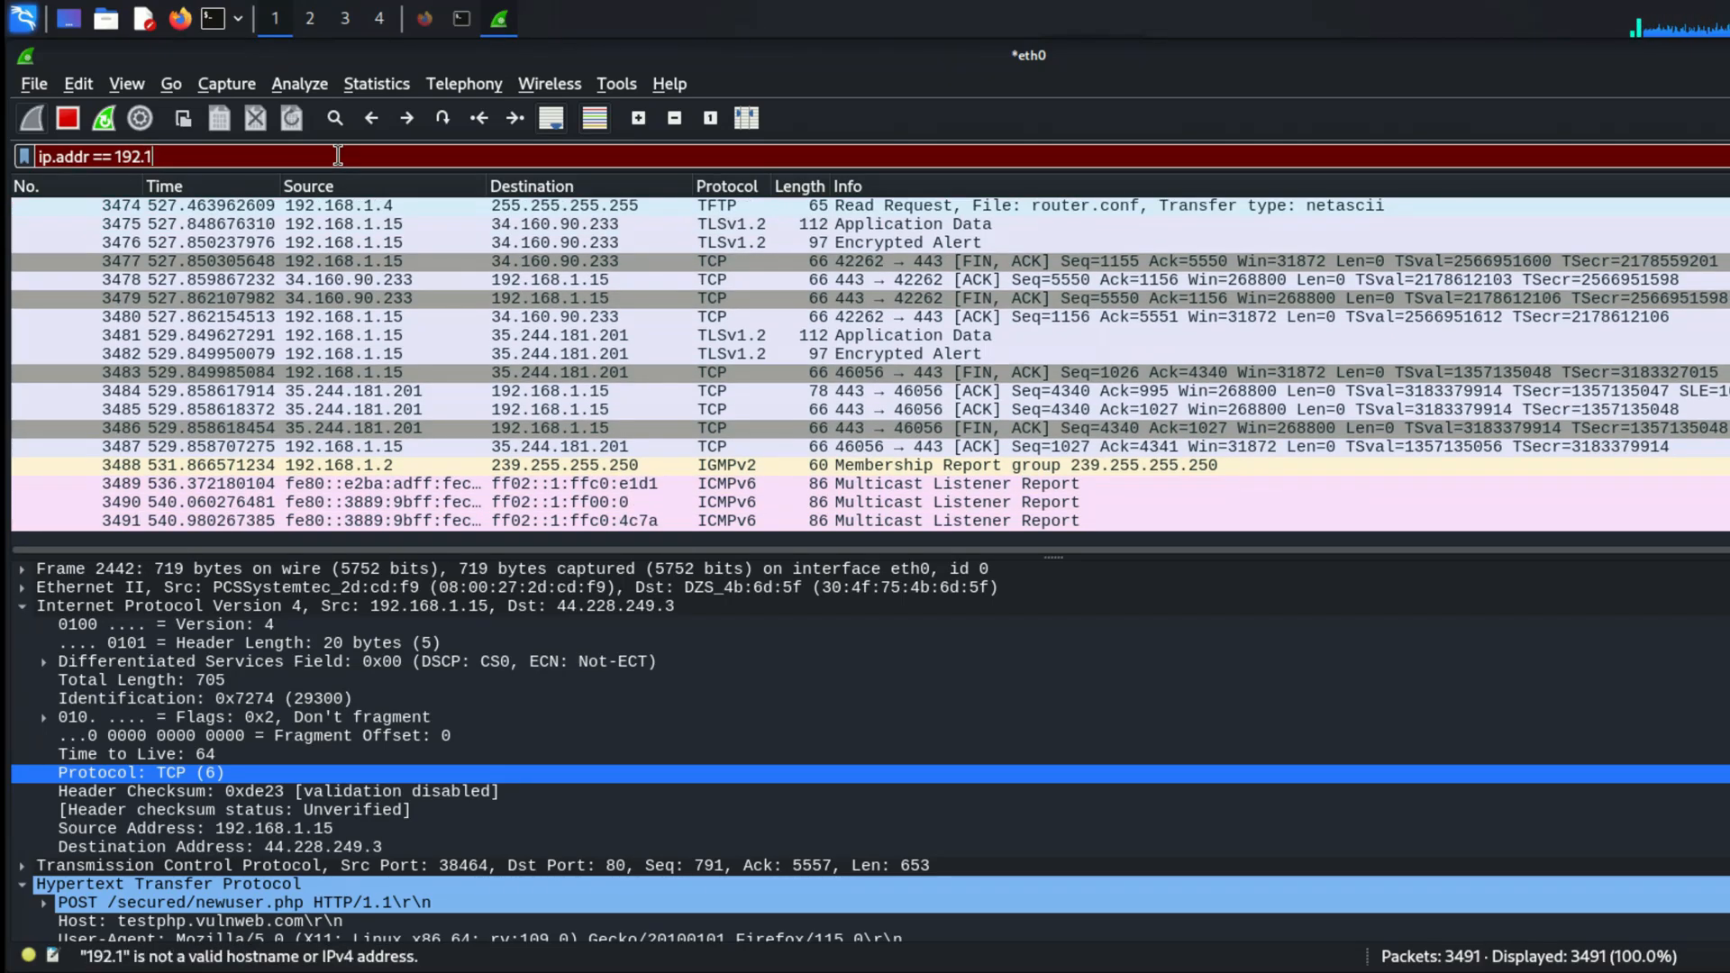
{"action": "type", "text": "68.1"}
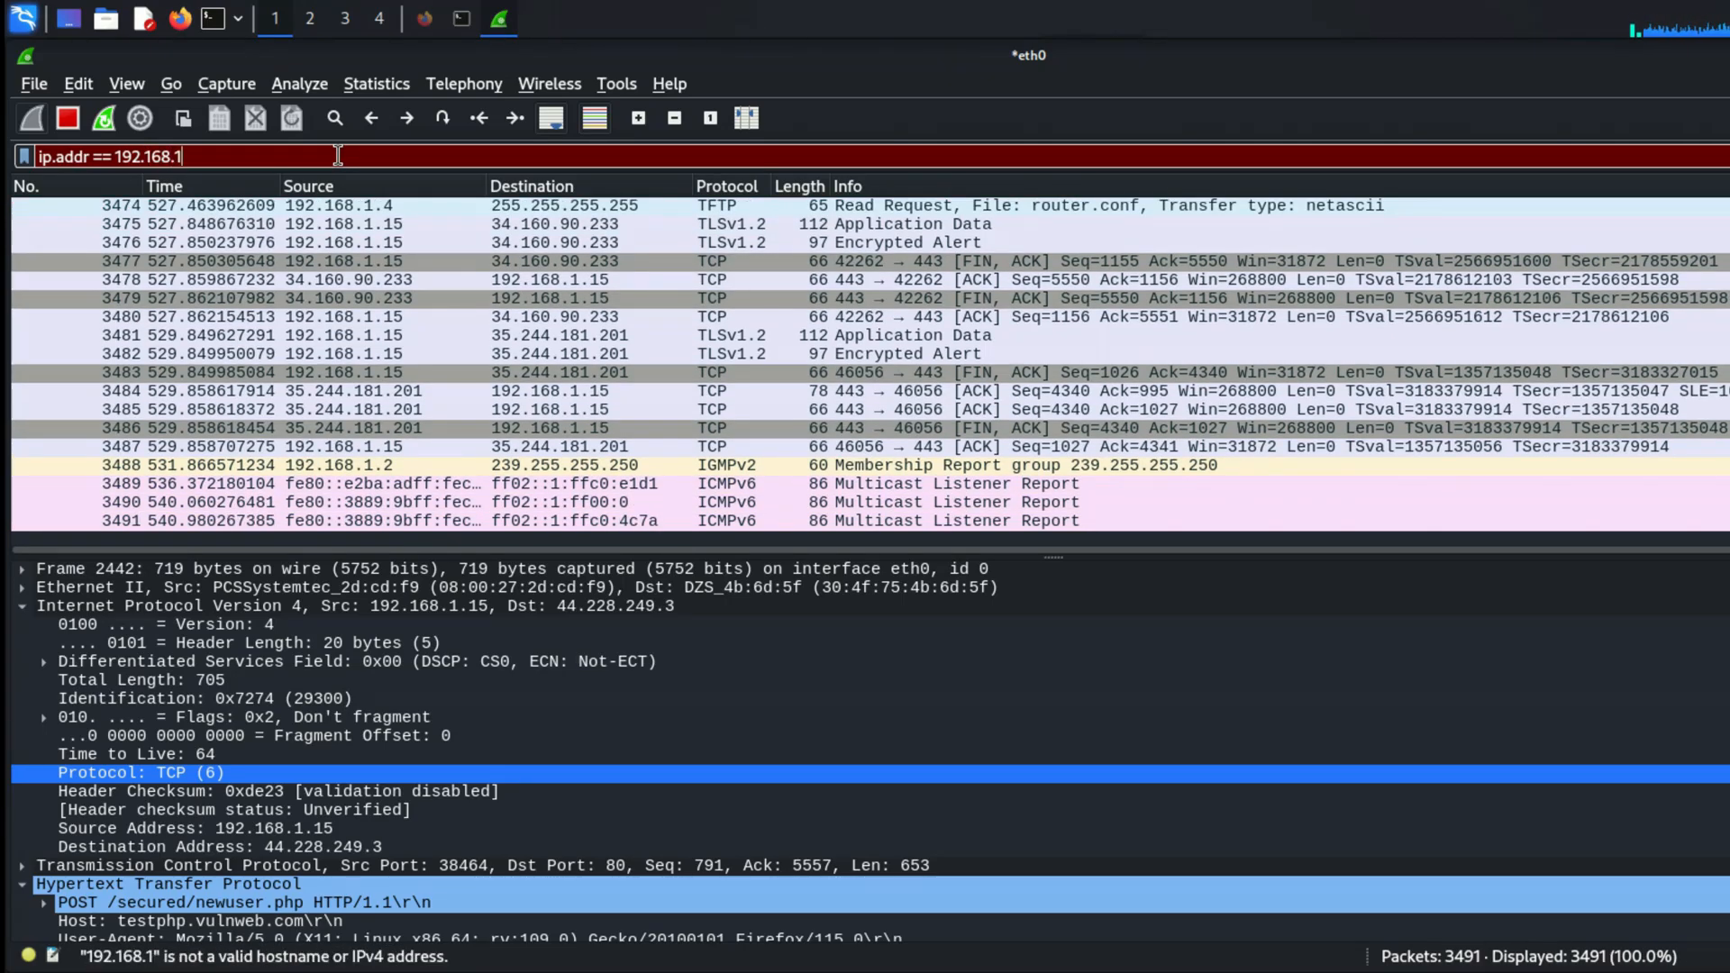
{"action": "type", "text": ".15"}
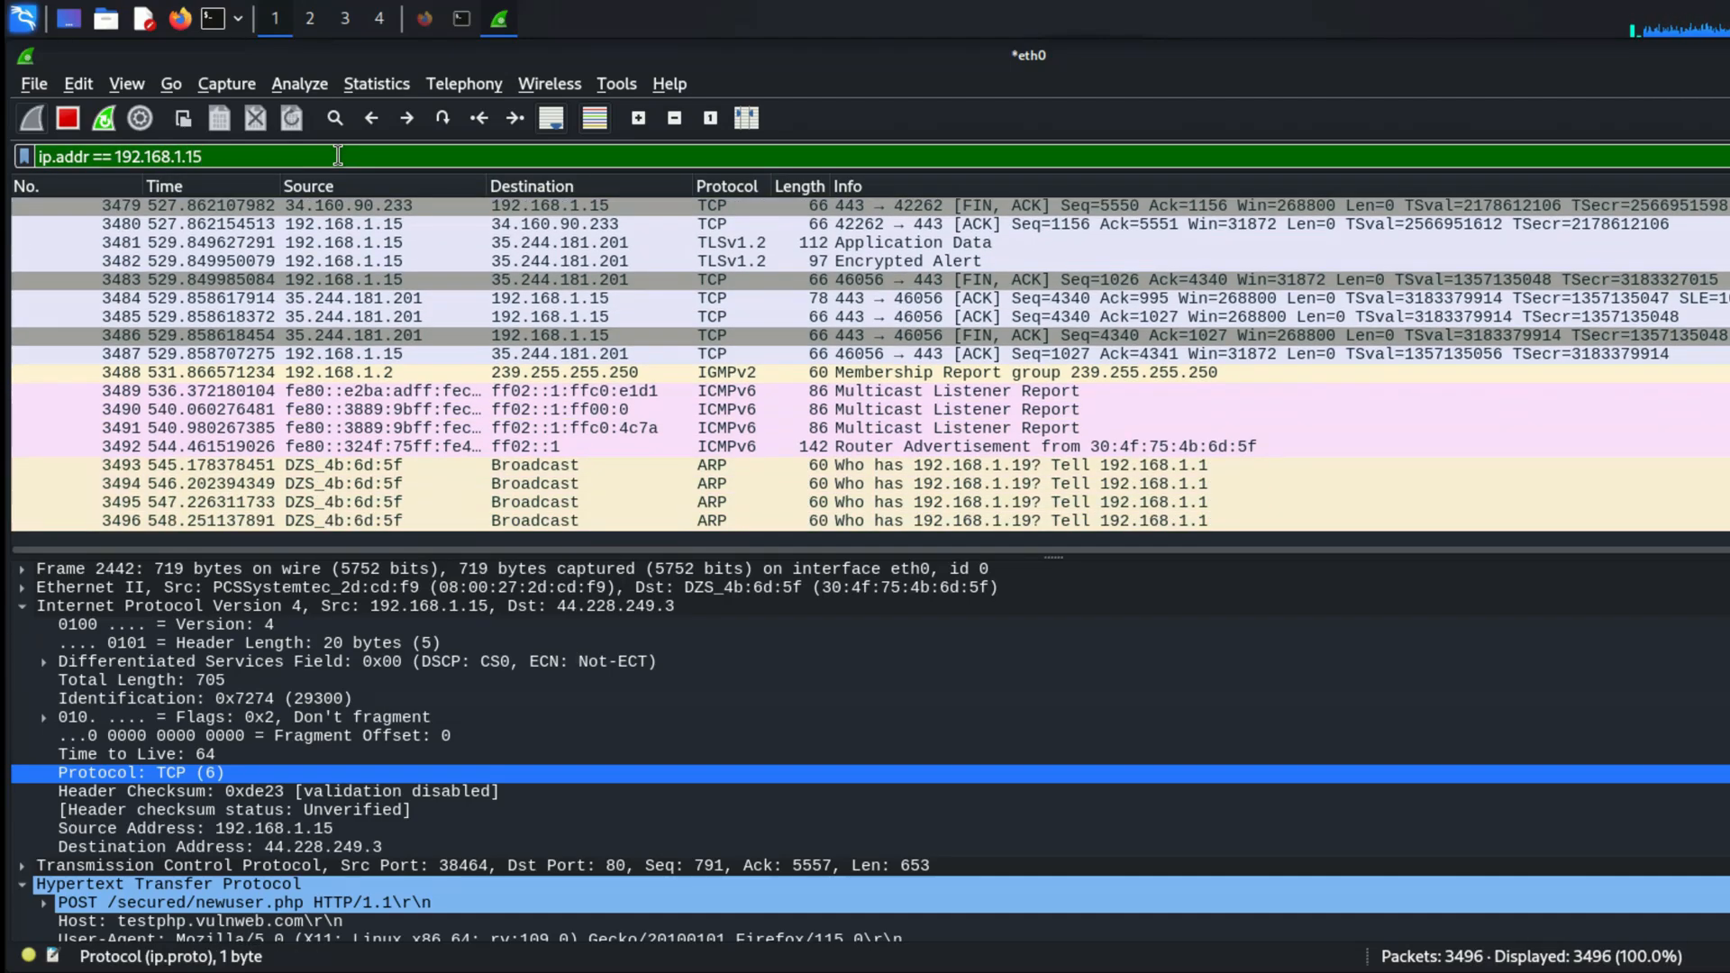
{"action": "key", "text": "Return"}
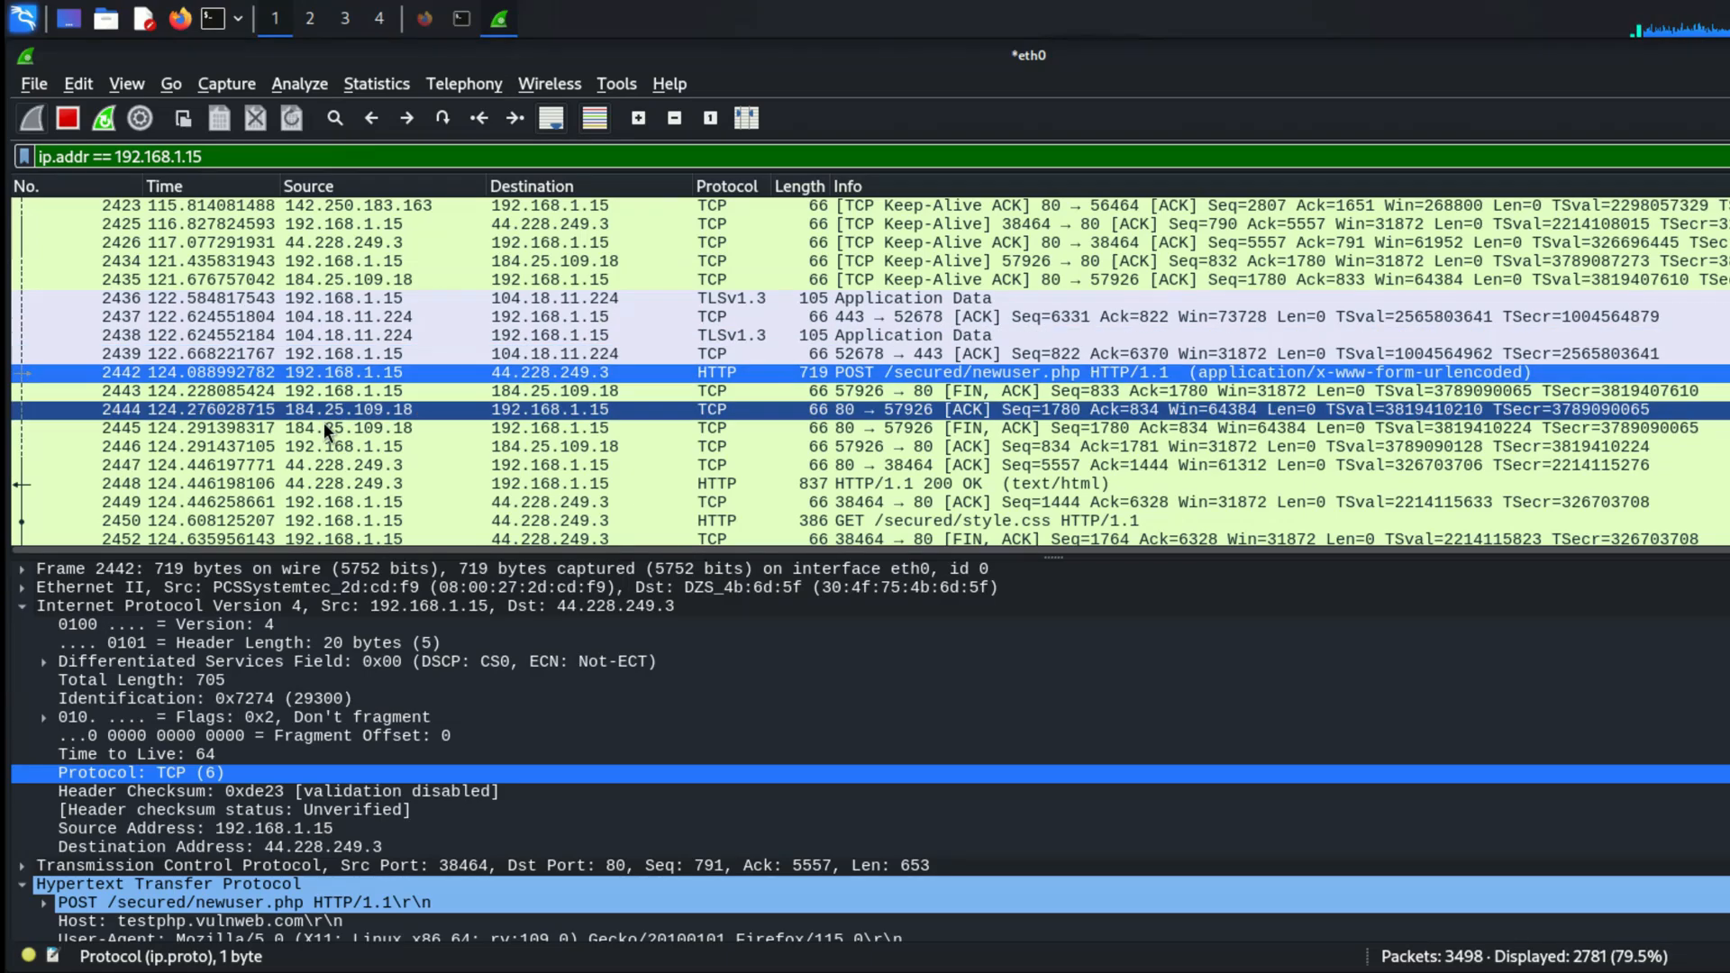
Step: Look through the captured packets filtered to ip.addr == 192.168.1.15, comparing their sources, destinations and protocols
{"action": "scroll", "coordinate": [322, 445], "scroll_direction": "down", "scroll_amount": 7}
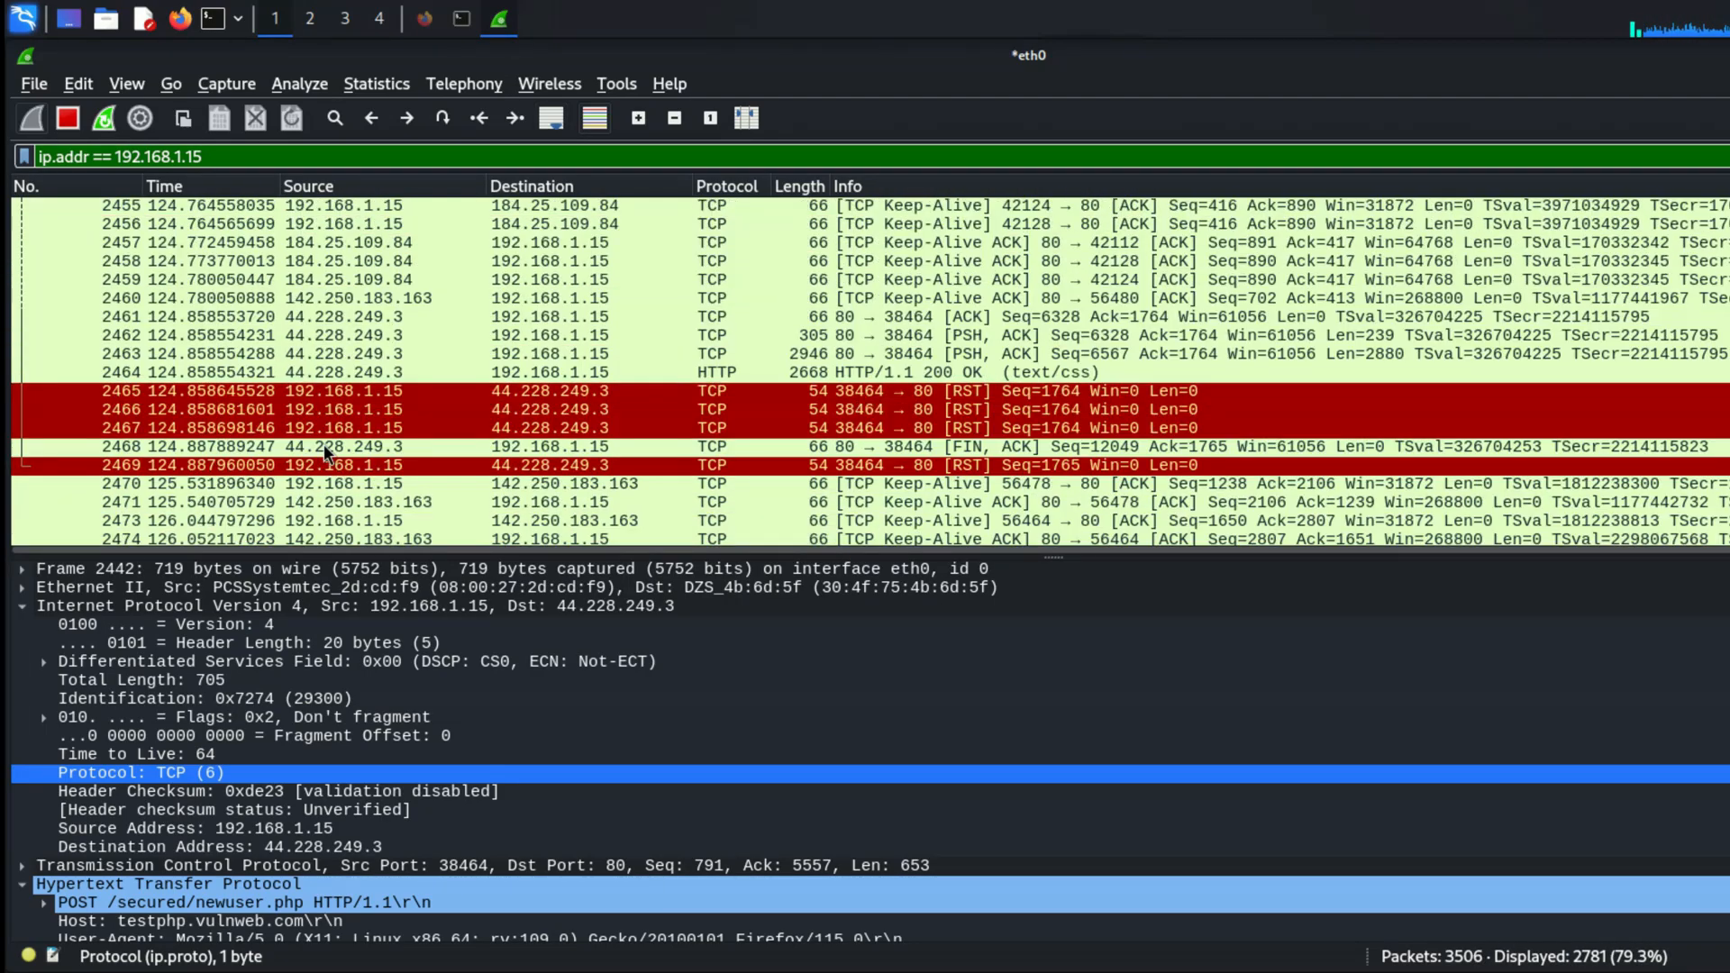
{"action": "scroll", "coordinate": [305, 276], "scroll_direction": "up", "scroll_amount": 2}
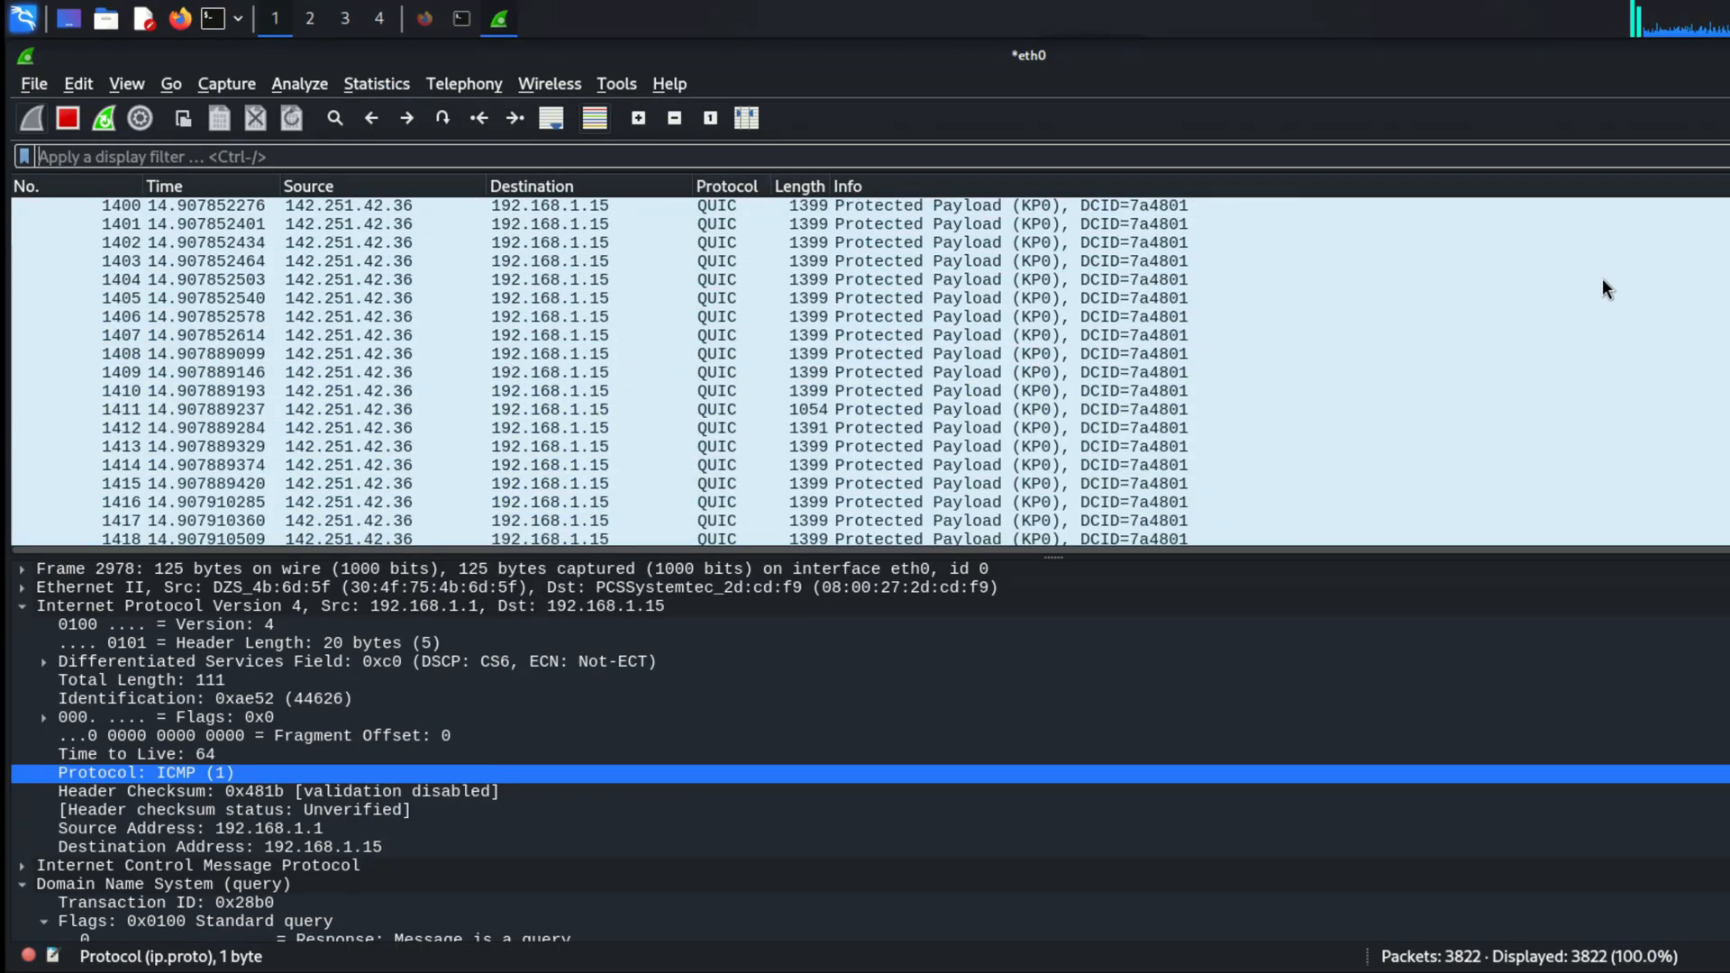
Step: Examine the default packet coloring rules, and open the filter expression of the HSRP State Change rule
{"action": "scroll", "coordinate": [1605, 284], "scroll_direction": "up", "scroll_amount": 20}
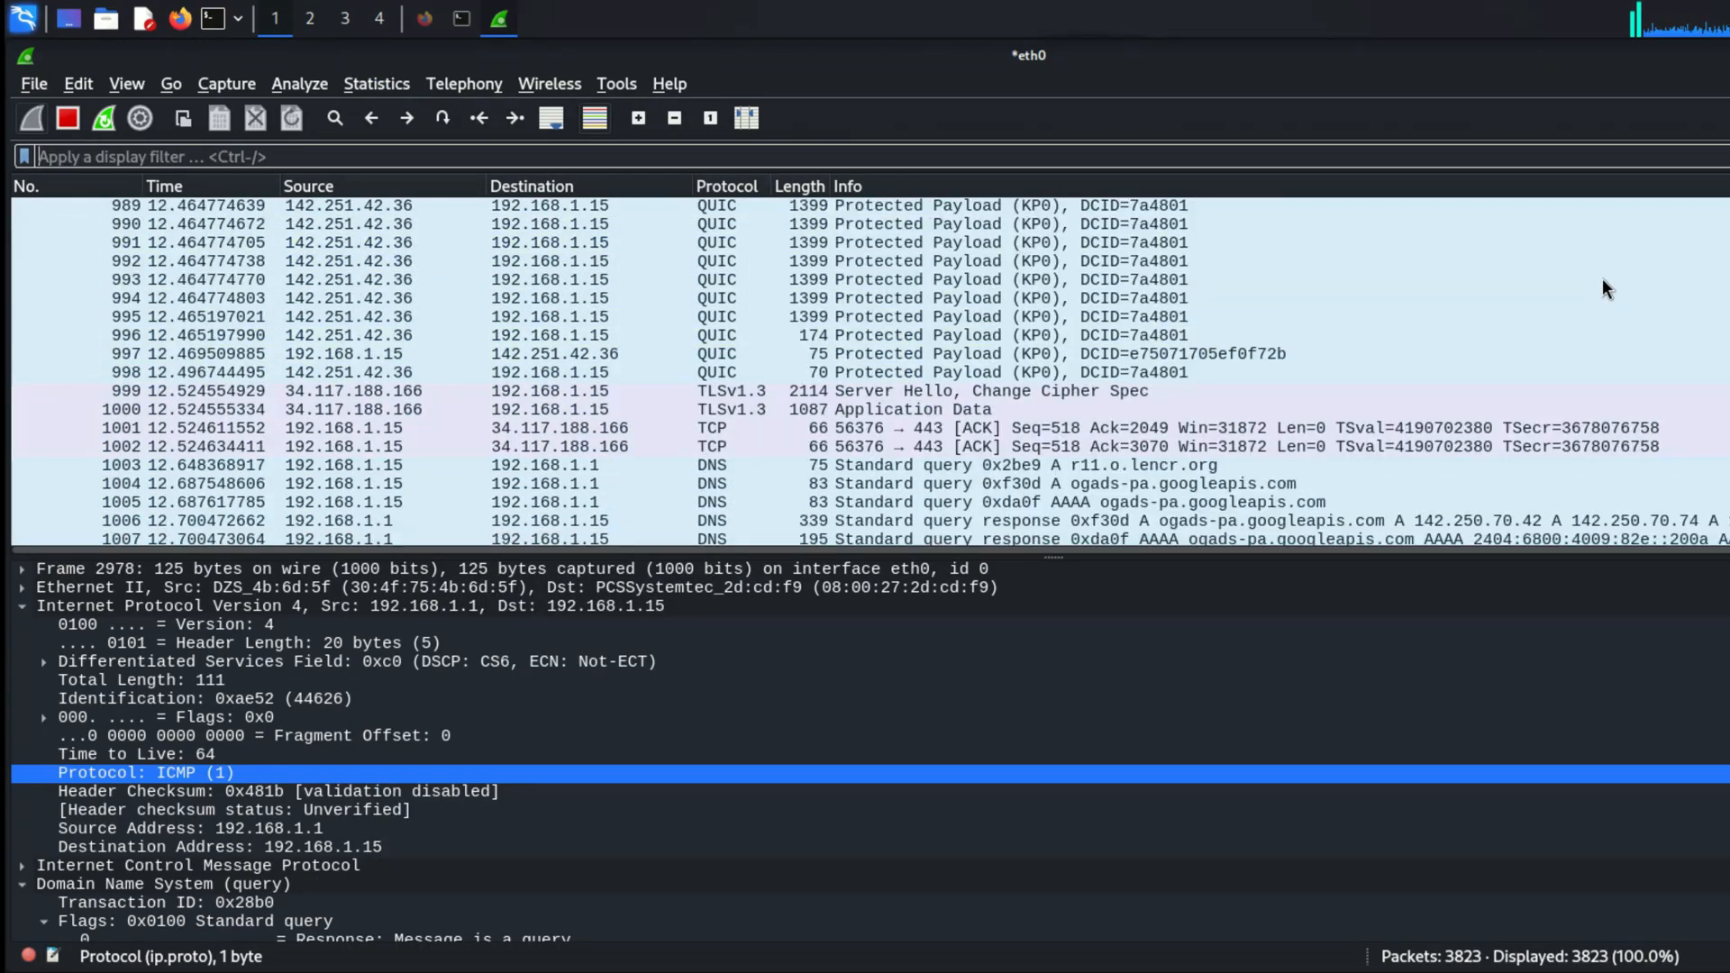
{"action": "left_click", "coordinate": [124, 84]}
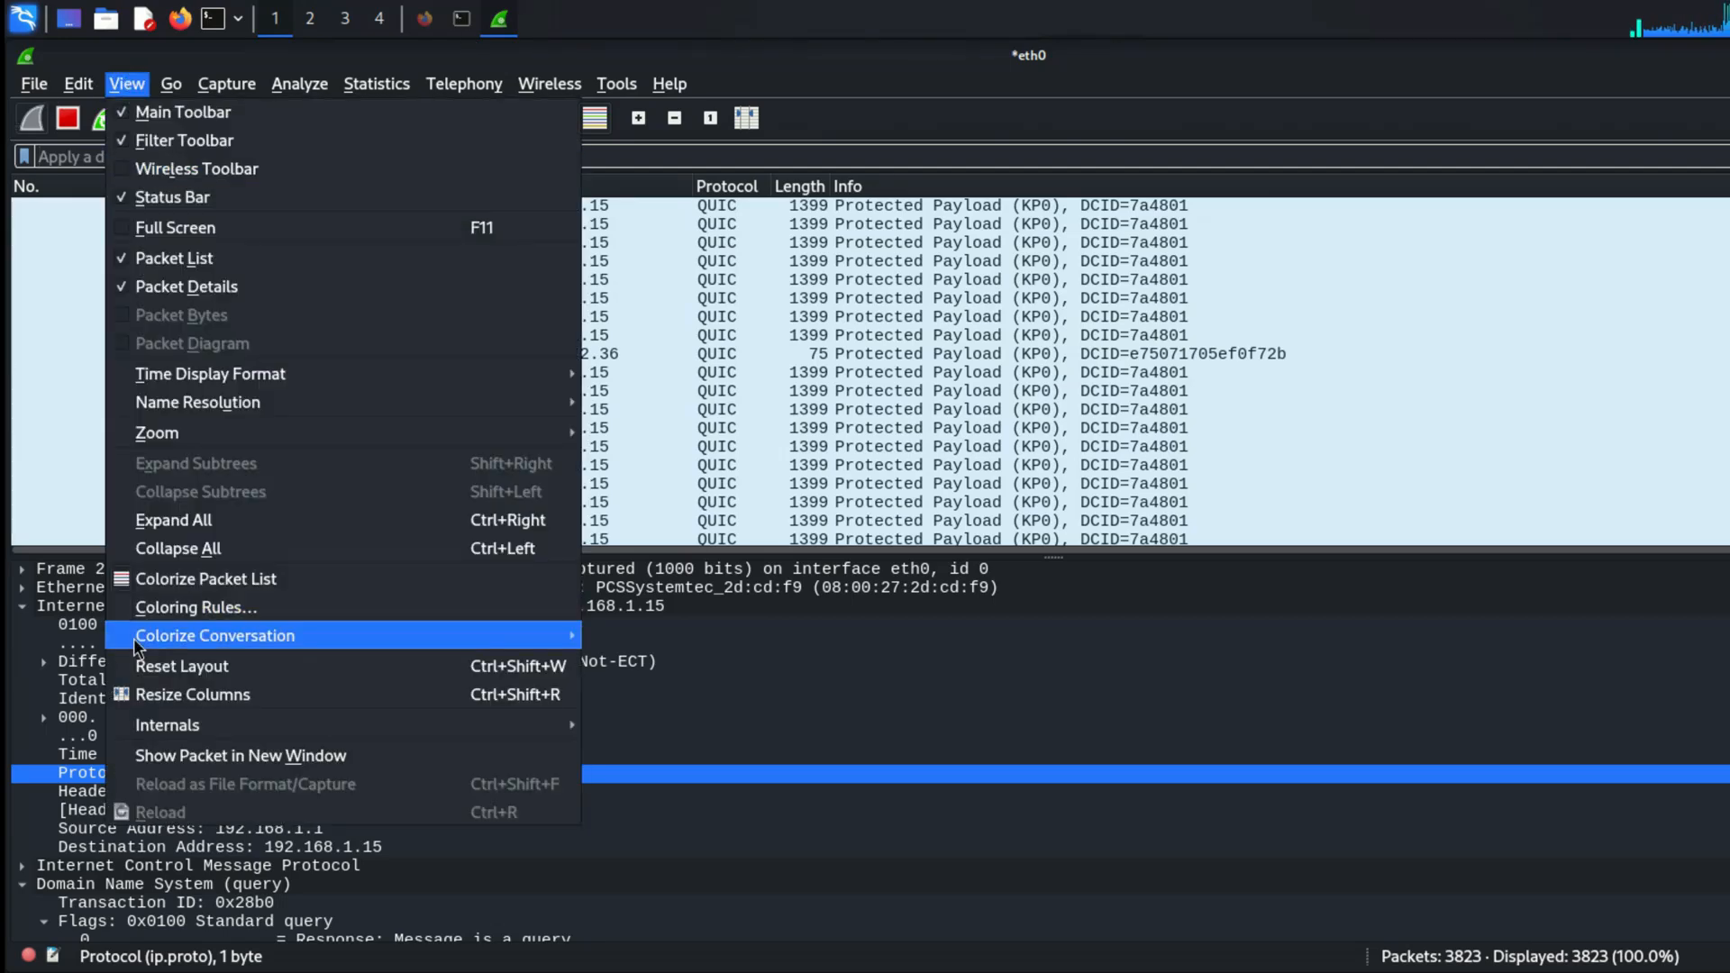
{"action": "left_click", "coordinate": [184, 609]}
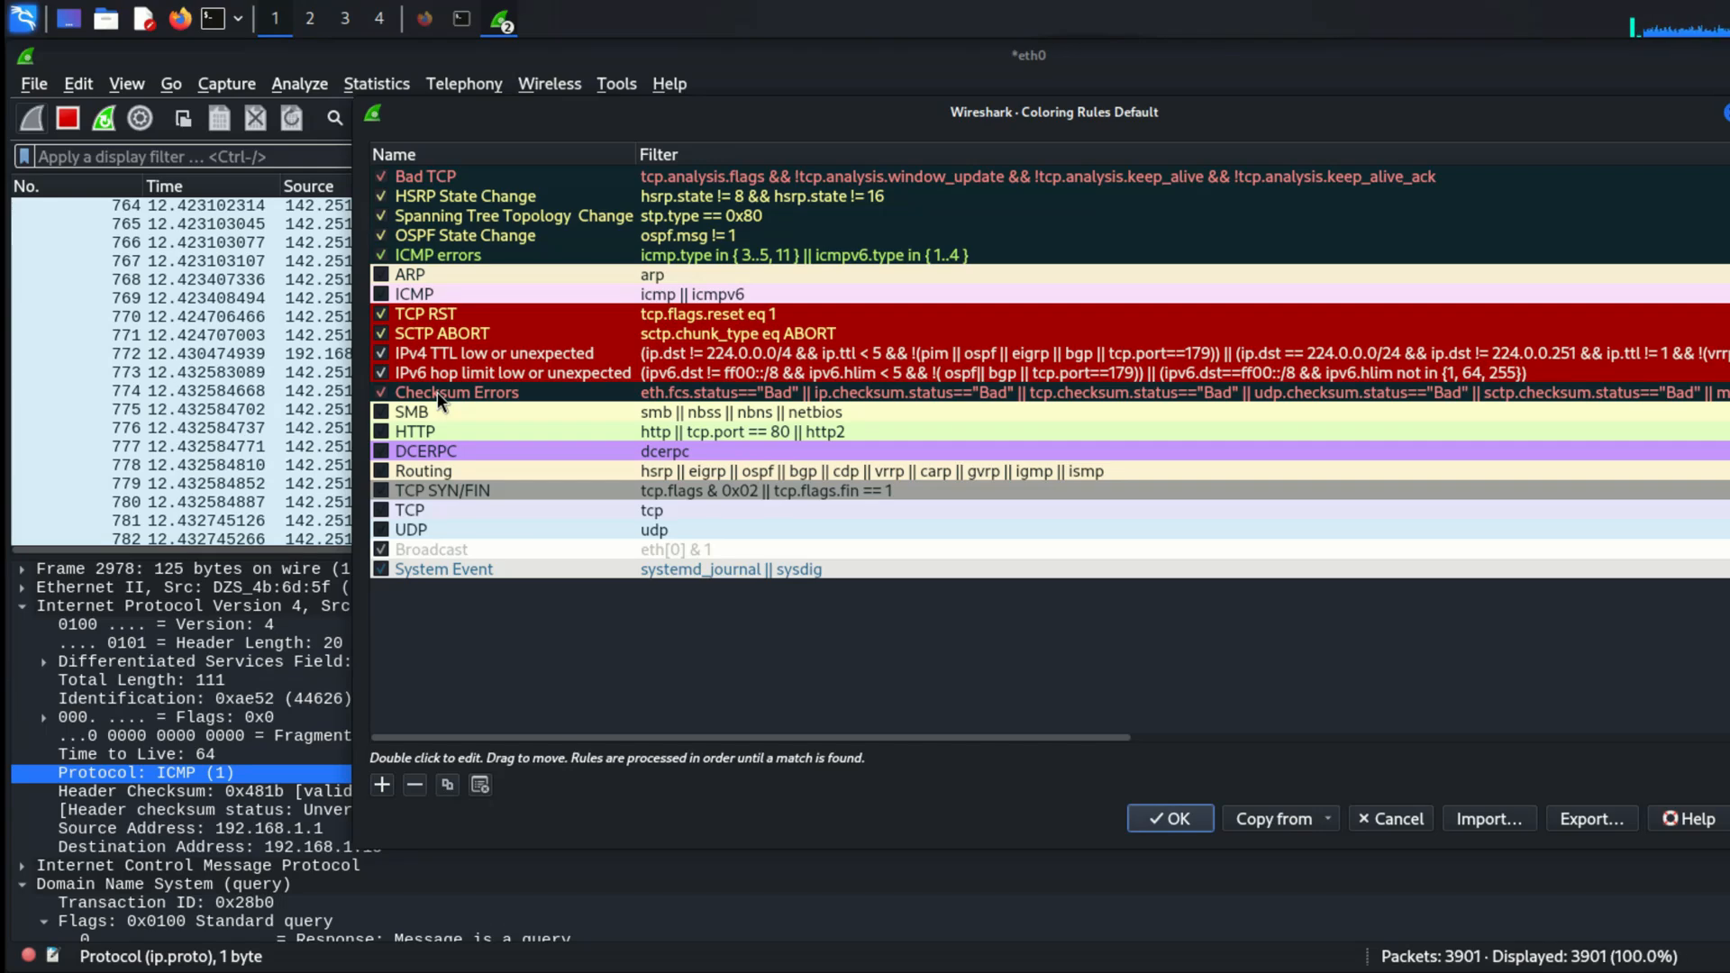
{"action": "left_click", "coordinate": [756, 199]}
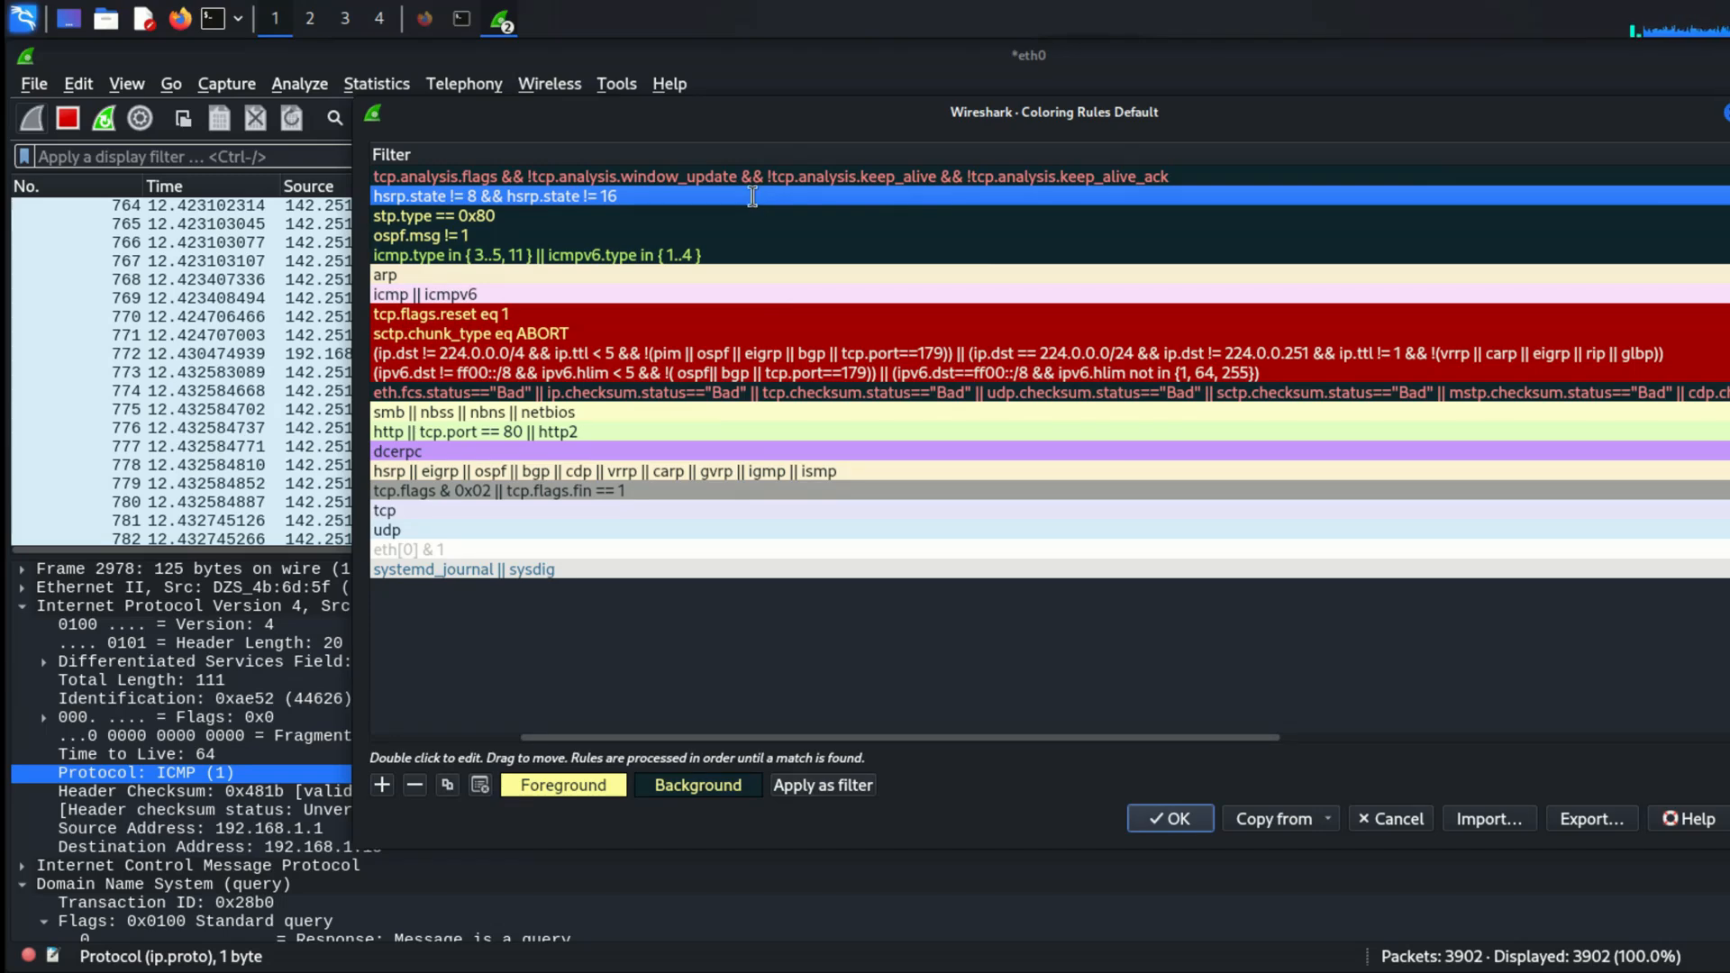
{"action": "double_click", "coordinate": [753, 198]}
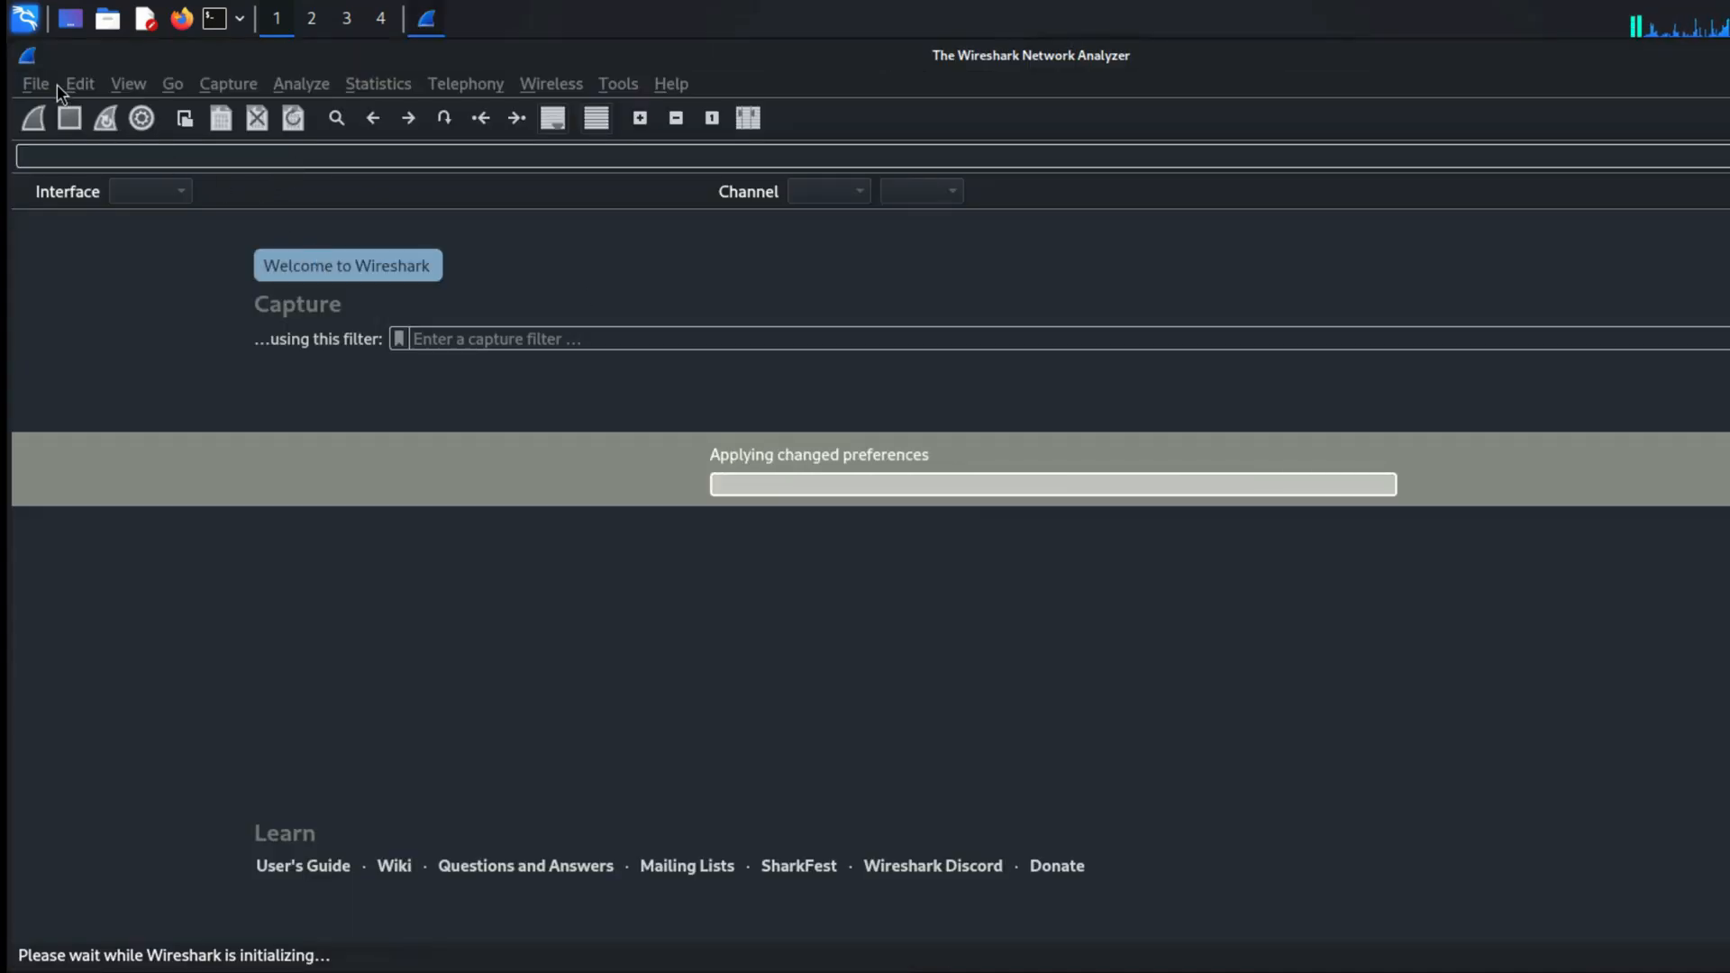
Step: Open the capture file 2024-09-04-traffic-analysis-exercise.pcap from the /root/Downloads folder
{"action": "left_click", "coordinate": [34, 84]}
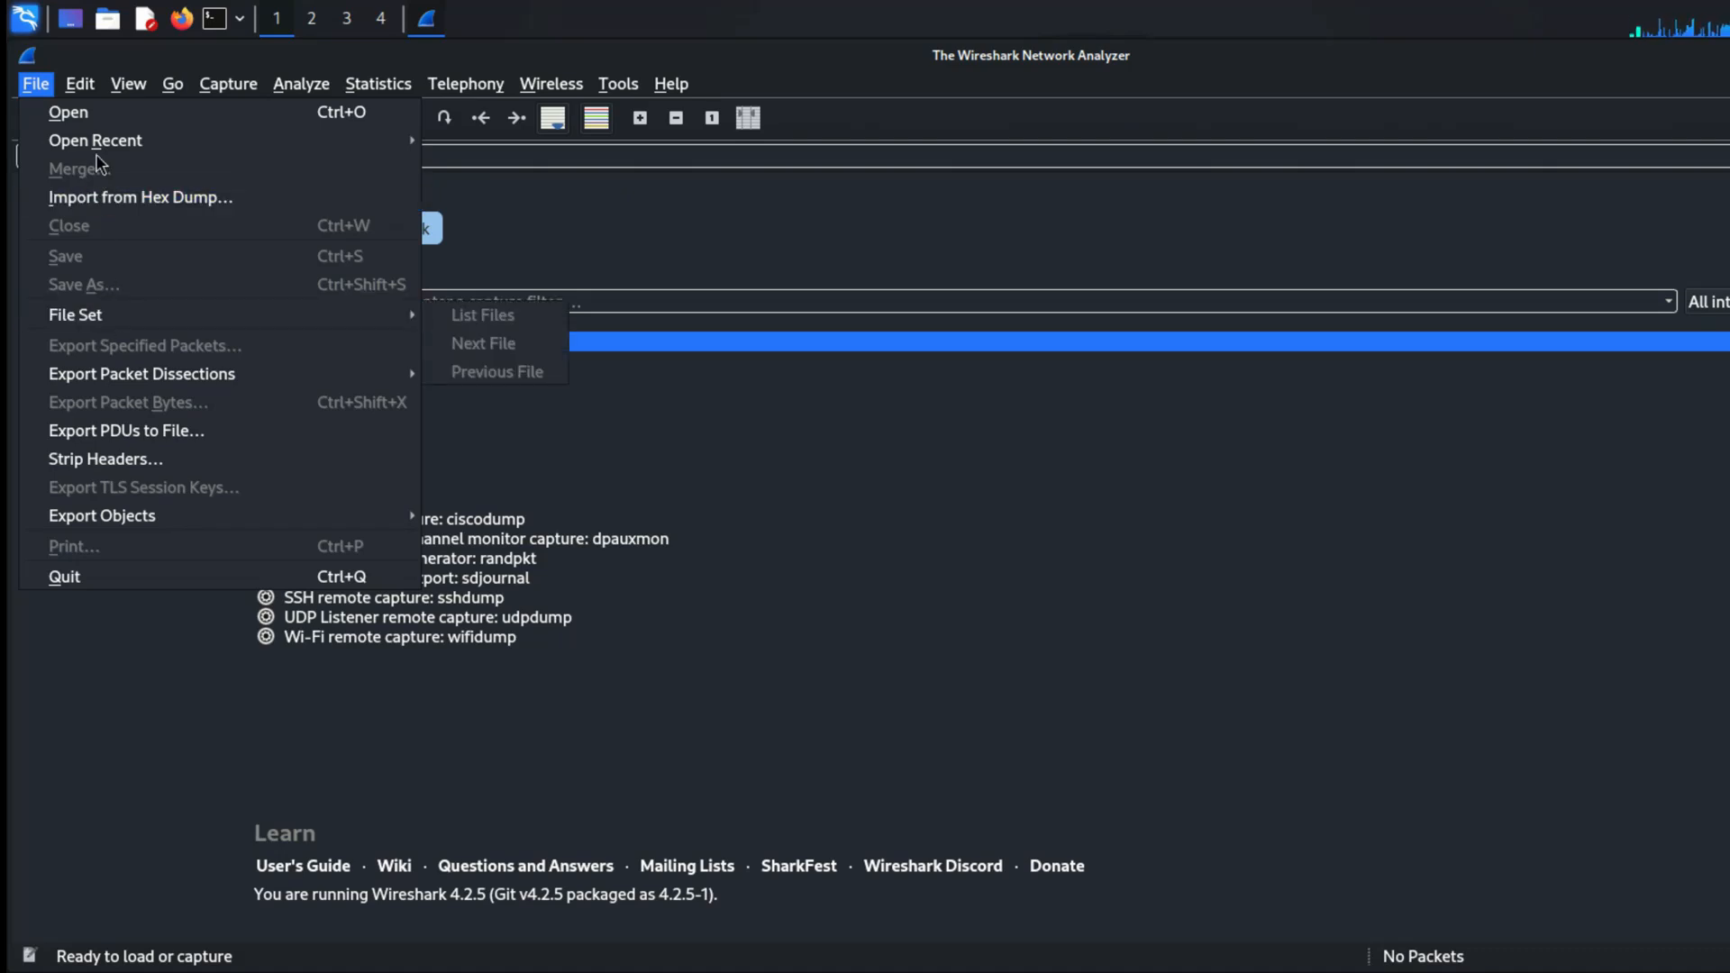
{"action": "left_click", "coordinate": [106, 121]}
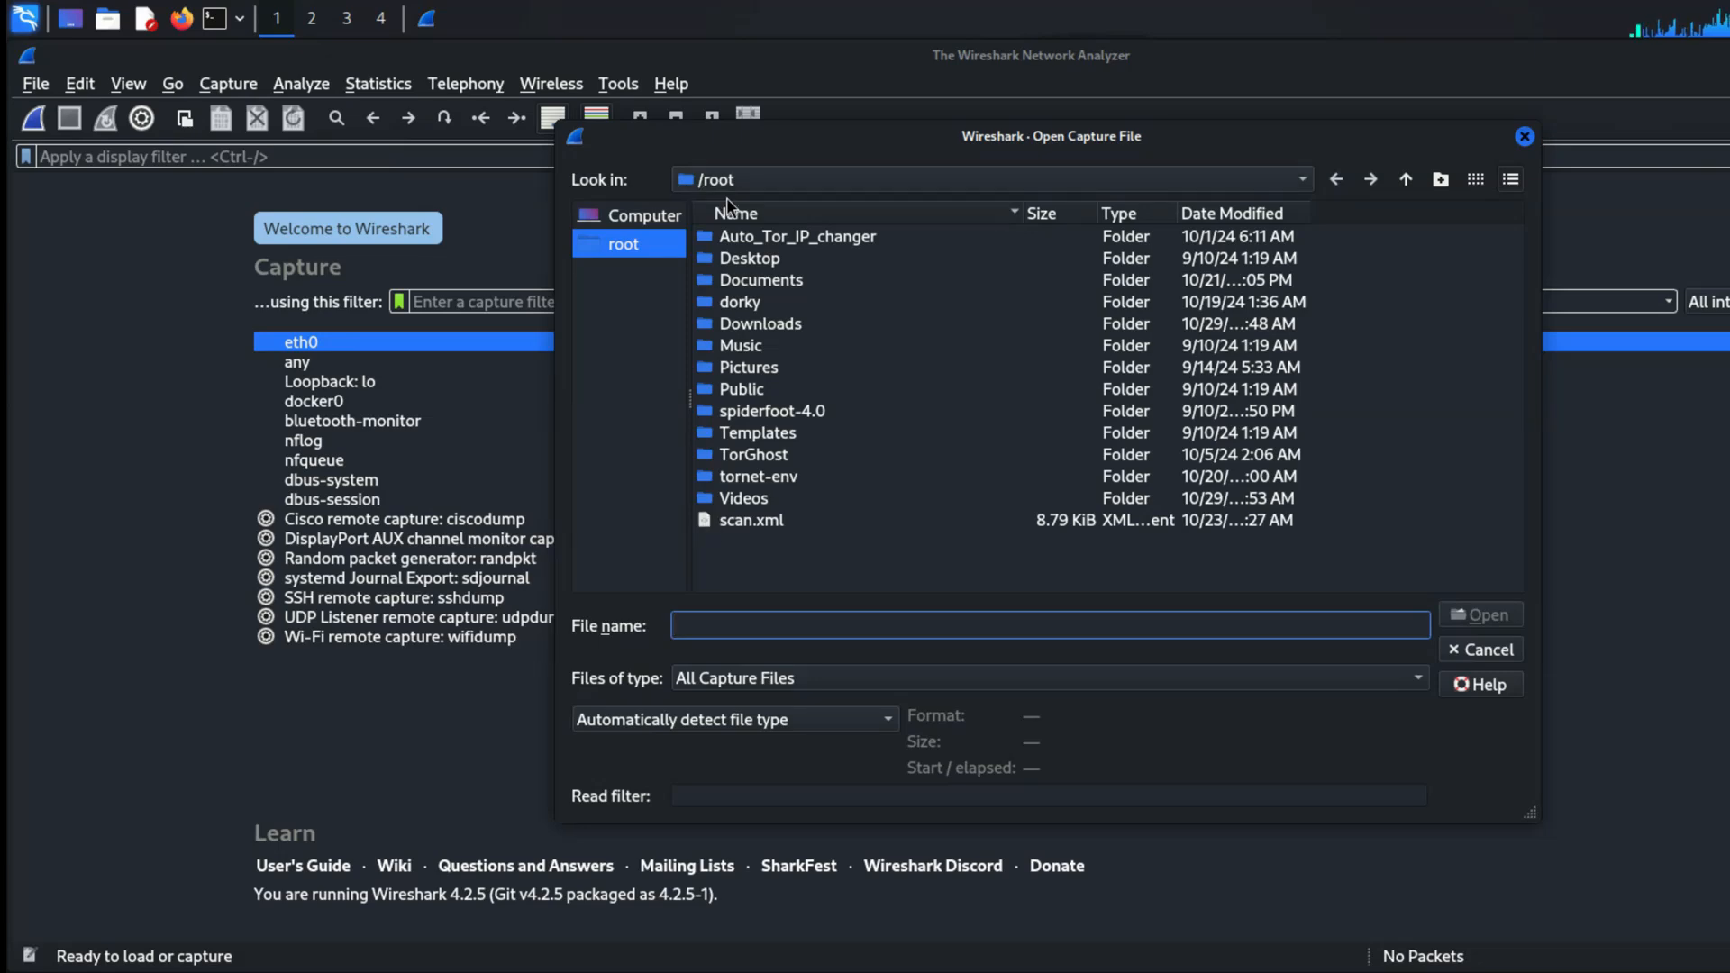
{"action": "left_click", "coordinate": [742, 324]}
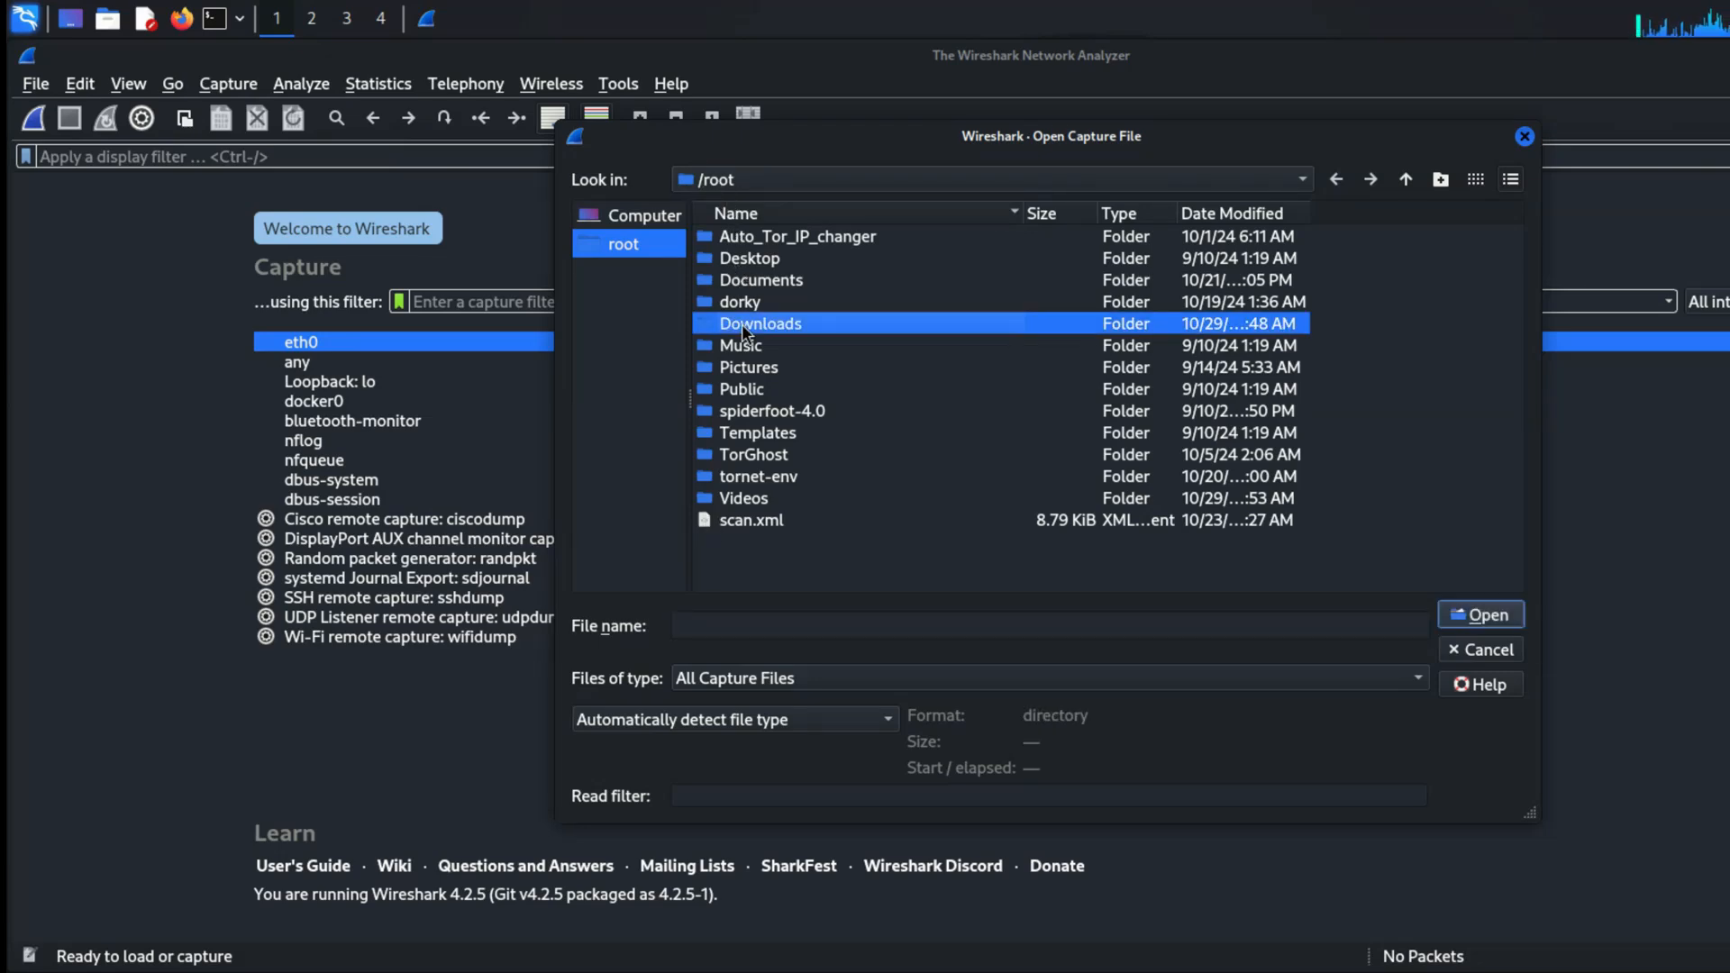
{"action": "double_click", "coordinate": [743, 325]}
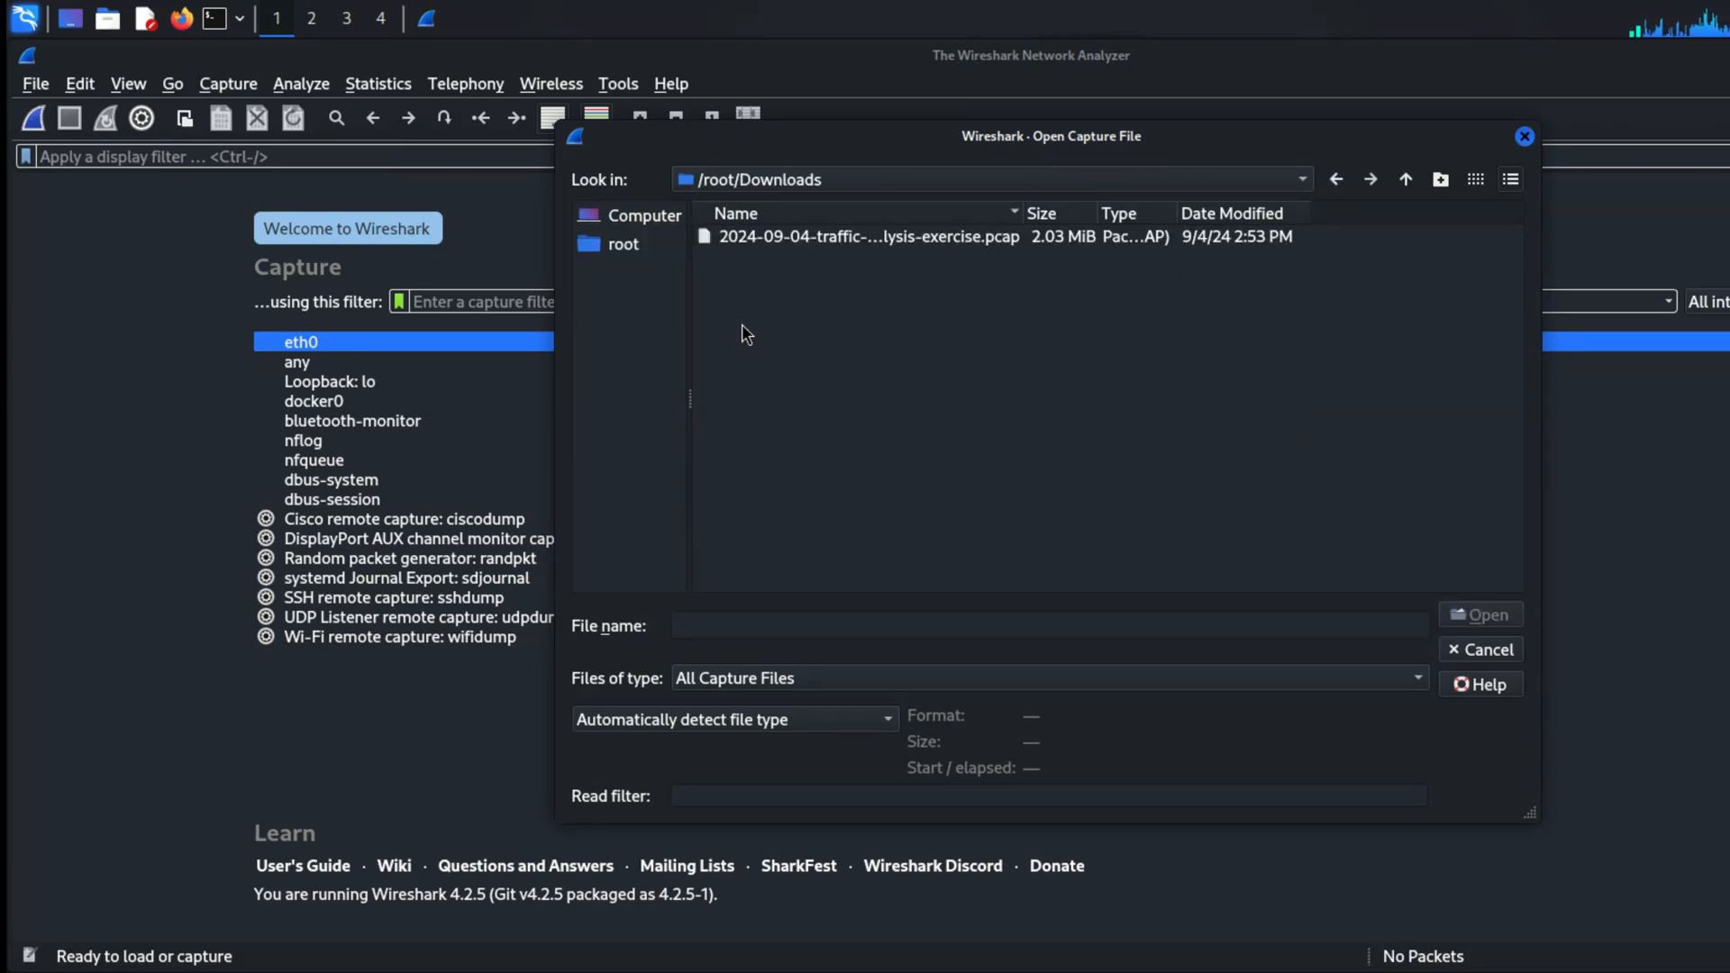
{"action": "left_click", "coordinate": [783, 239]}
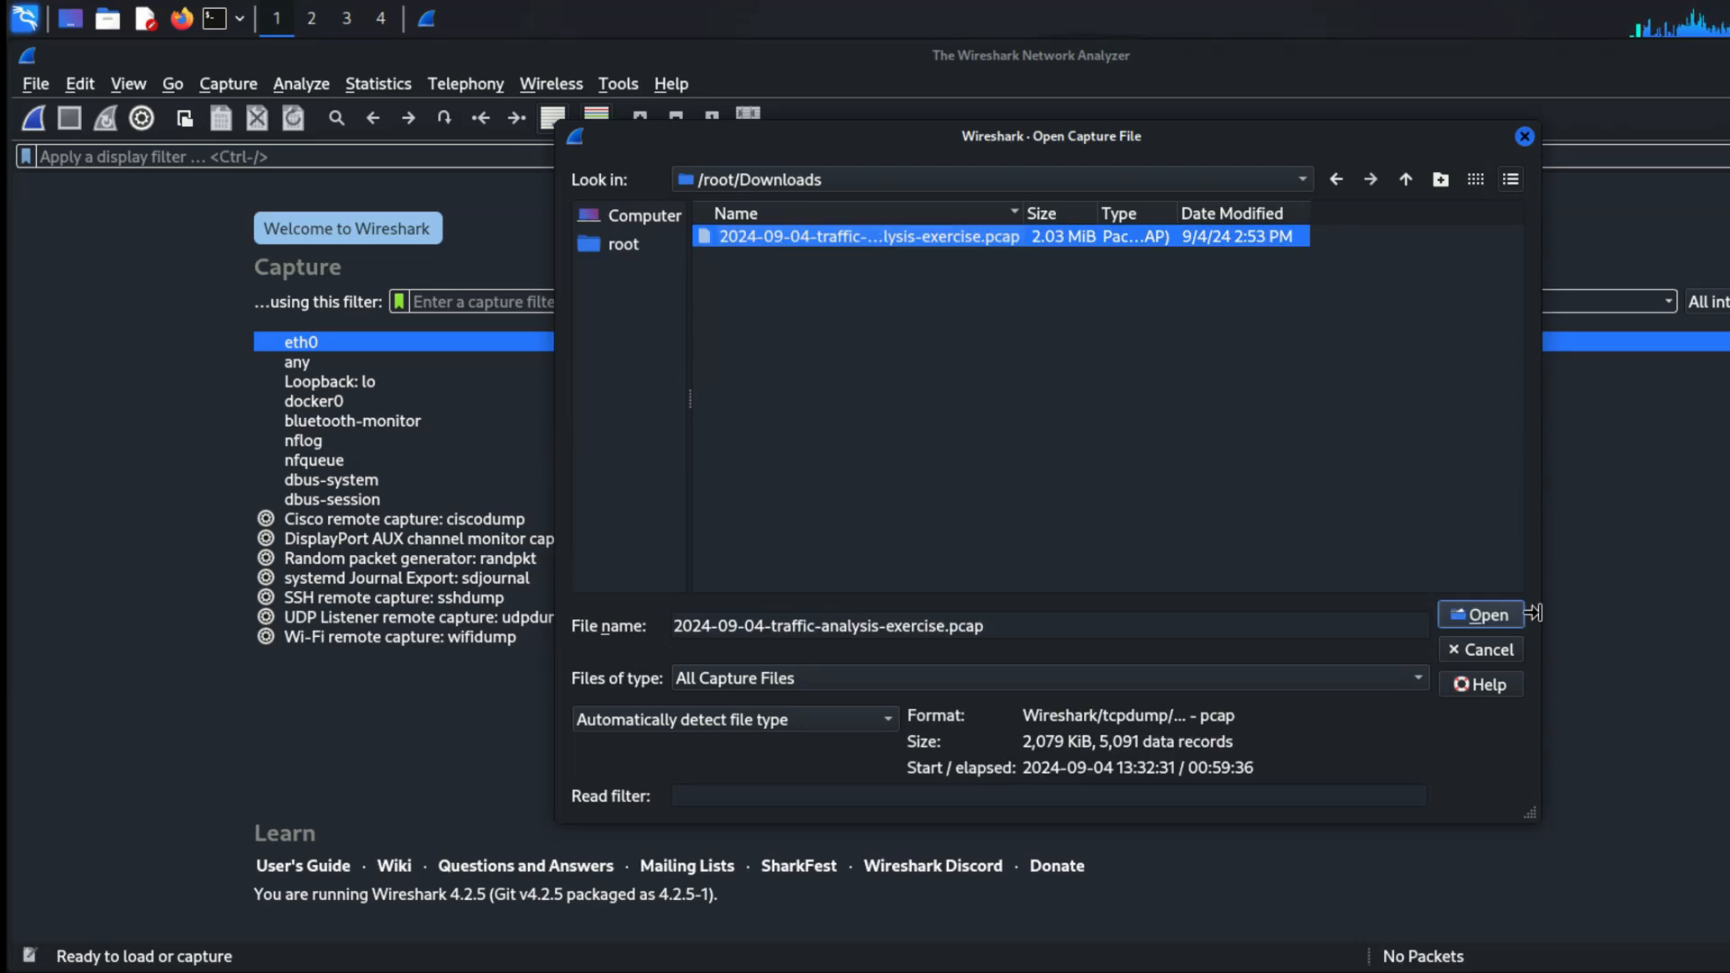
{"action": "left_click", "coordinate": [1501, 616]}
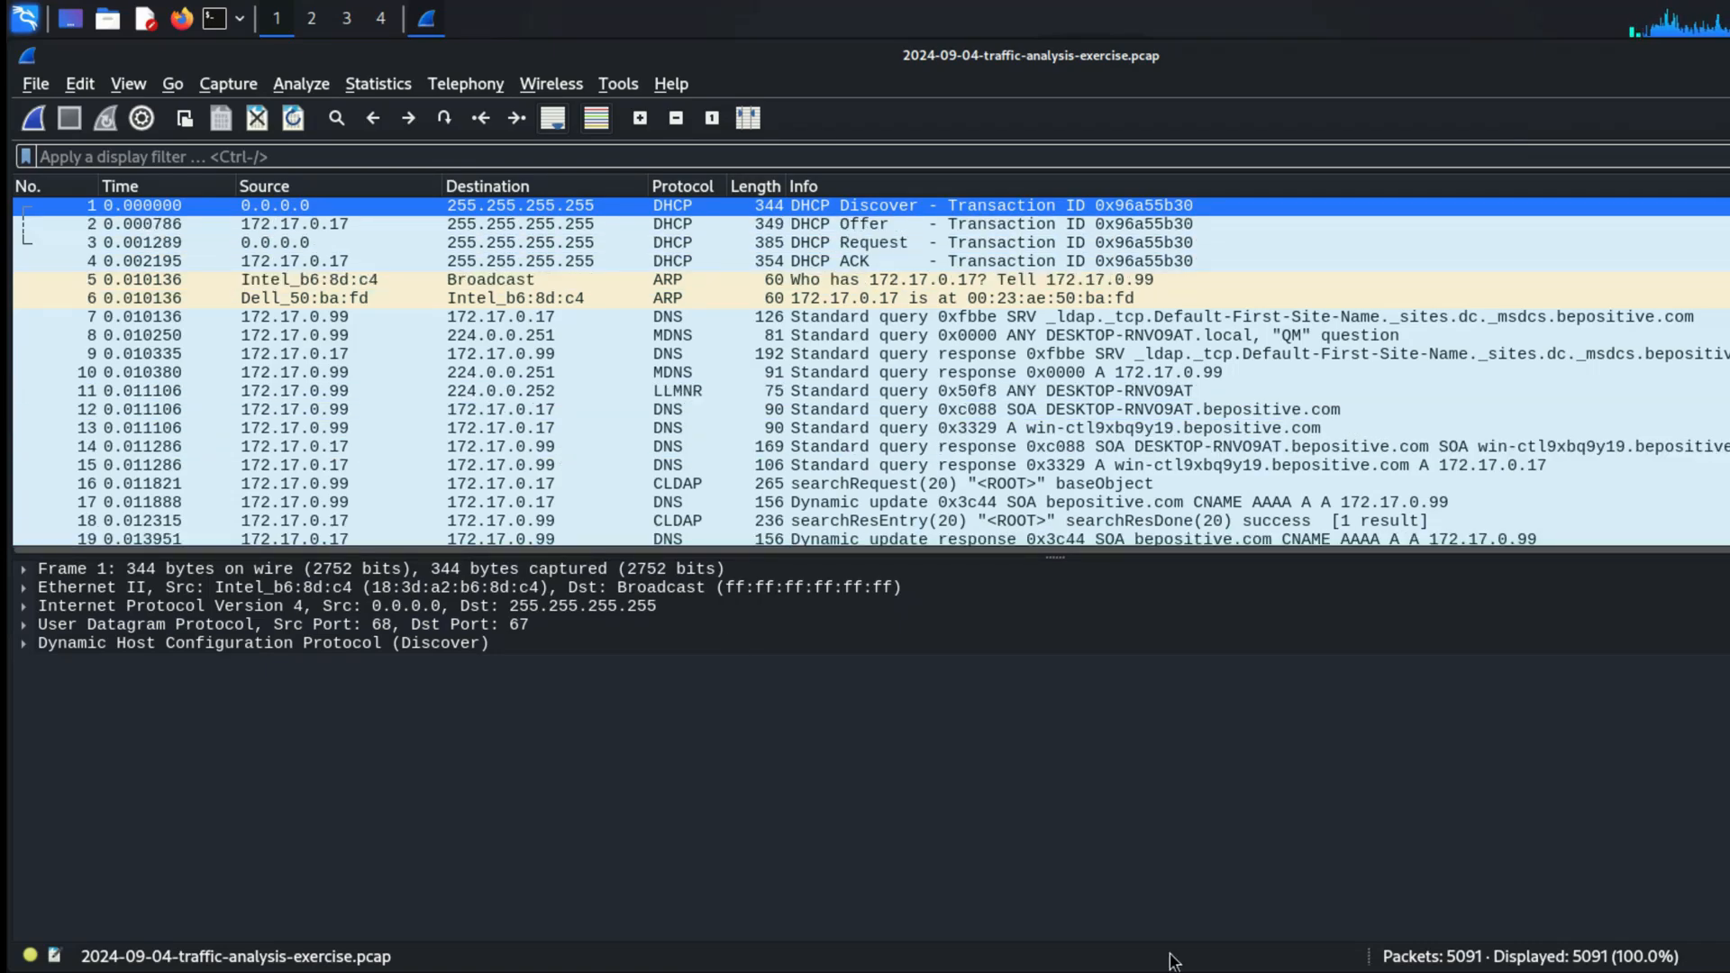
Step: Look through the packet list of the traffic analysis exercise capture, checking the protocols and the traffic between 172.17.0.99 and 172.17.0.17
{"action": "scroll", "coordinate": [585, 437], "scroll_direction": "down", "scroll_amount": 20}
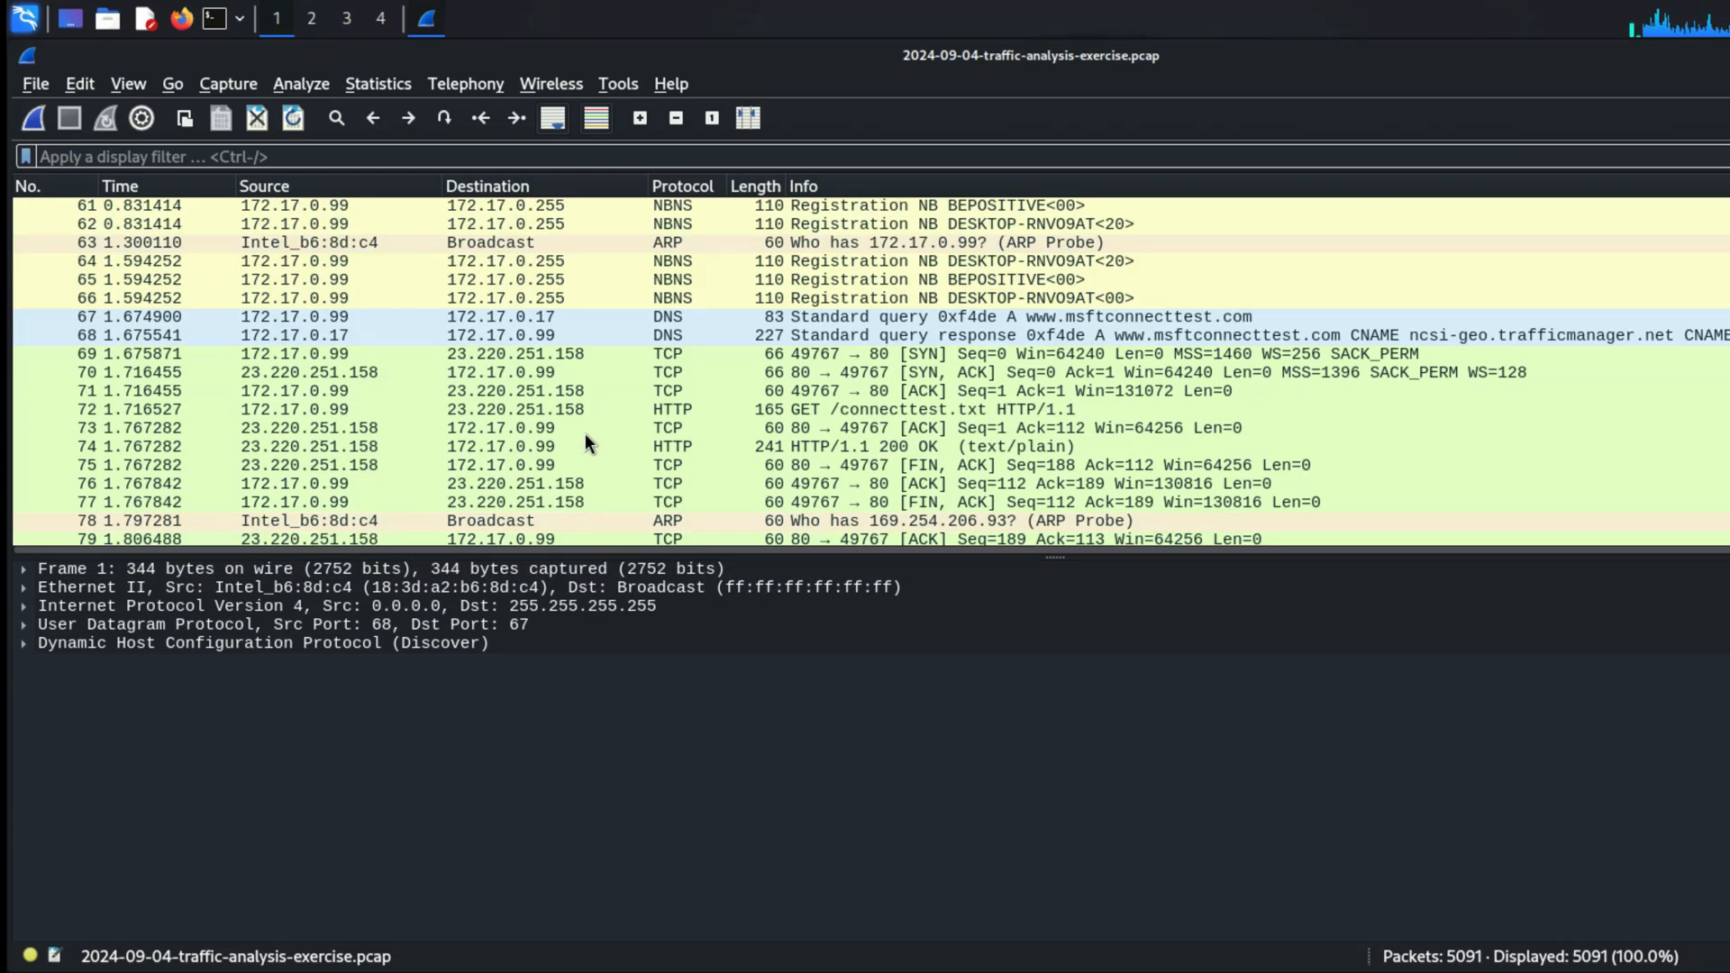
{"action": "scroll", "coordinate": [585, 434], "scroll_direction": "down", "scroll_amount": 20}
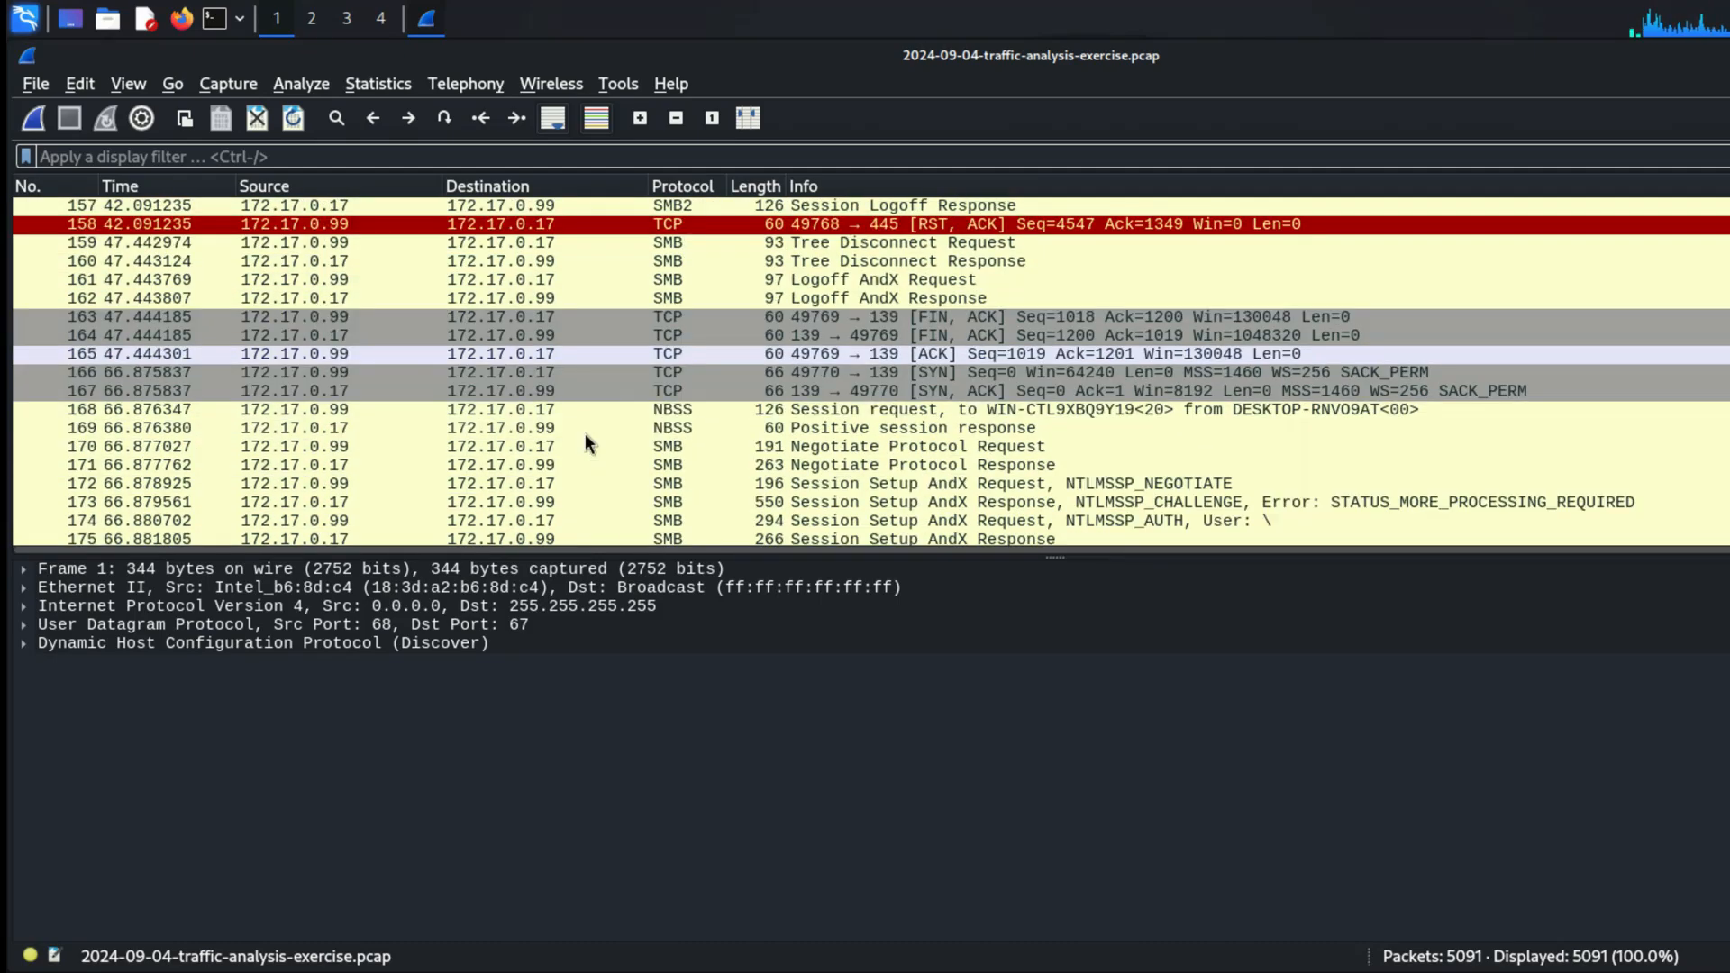
{"action": "scroll", "coordinate": [585, 434], "scroll_direction": "up", "scroll_amount": 20}
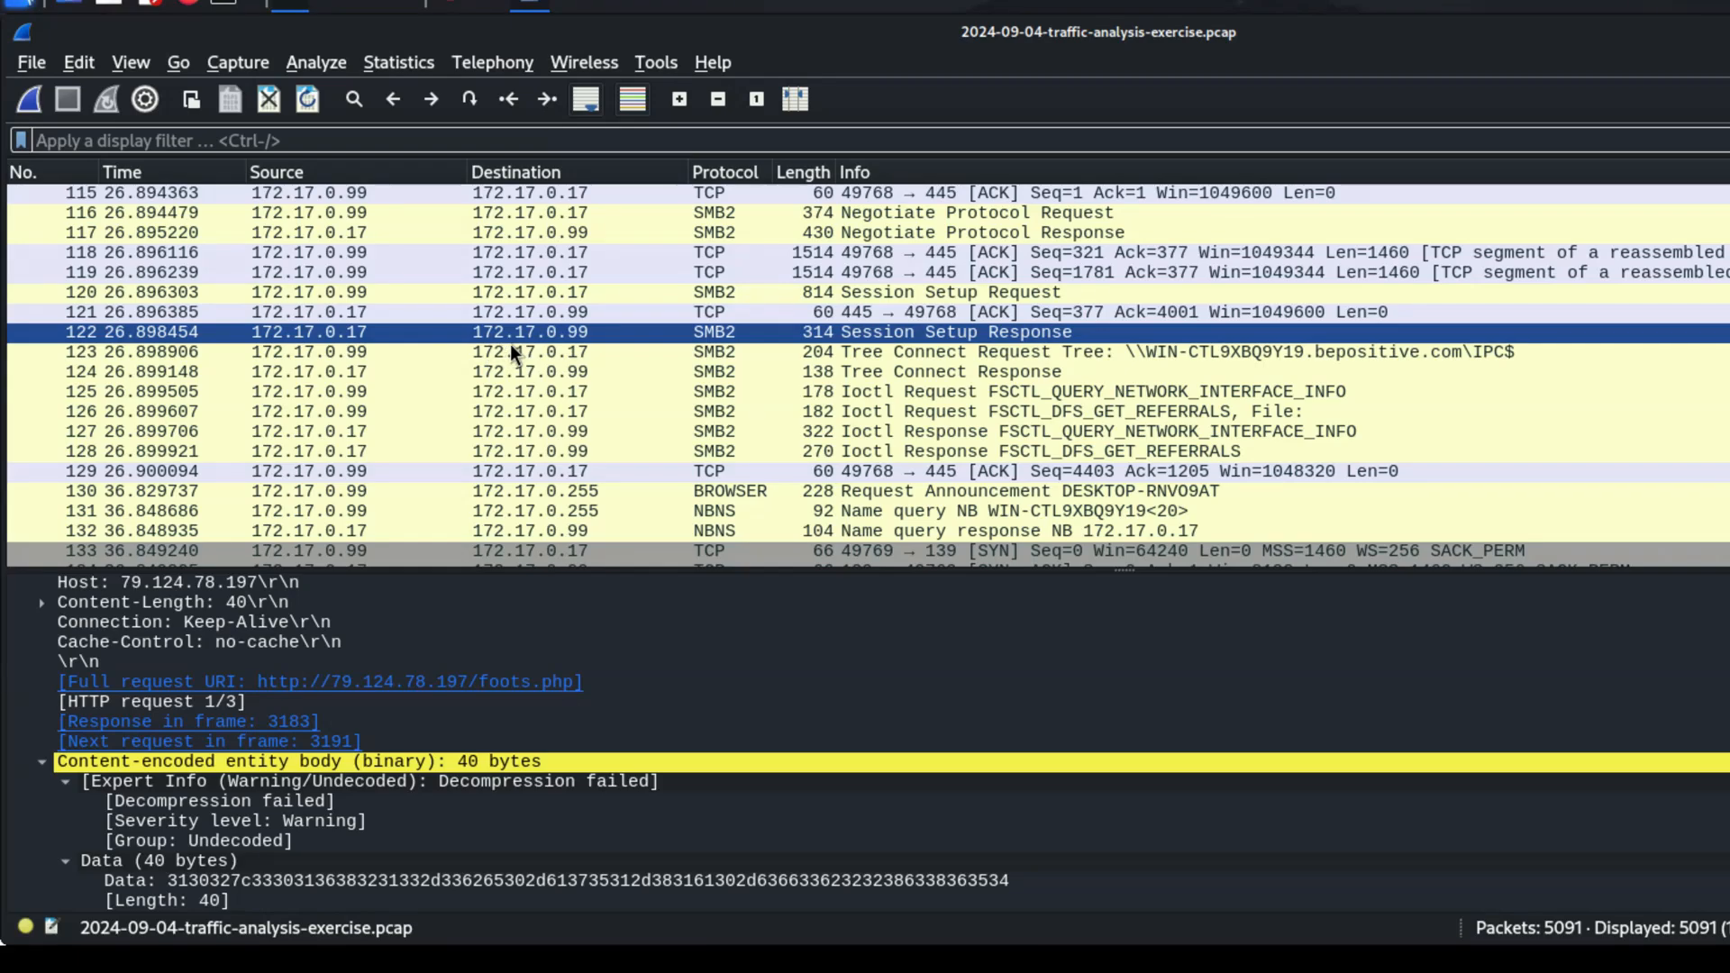
{"action": "scroll", "coordinate": [1018, 429], "scroll_direction": "down", "scroll_amount": 20}
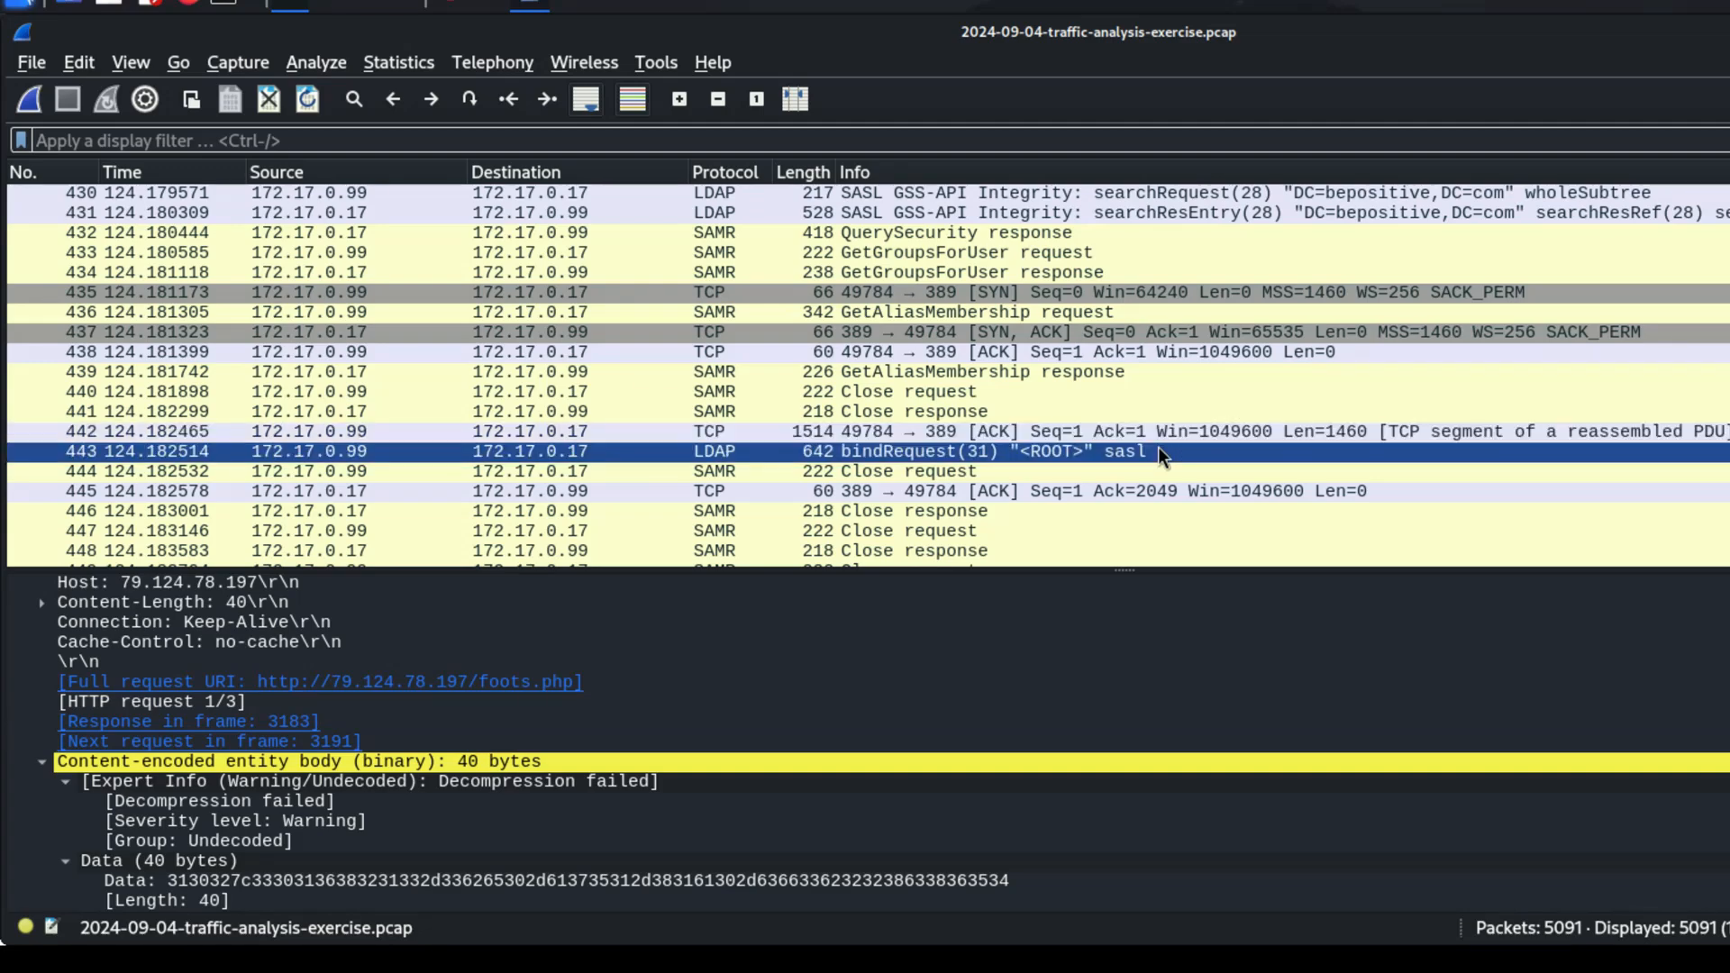
{"action": "scroll", "coordinate": [1159, 447], "scroll_direction": "down", "scroll_amount": 13}
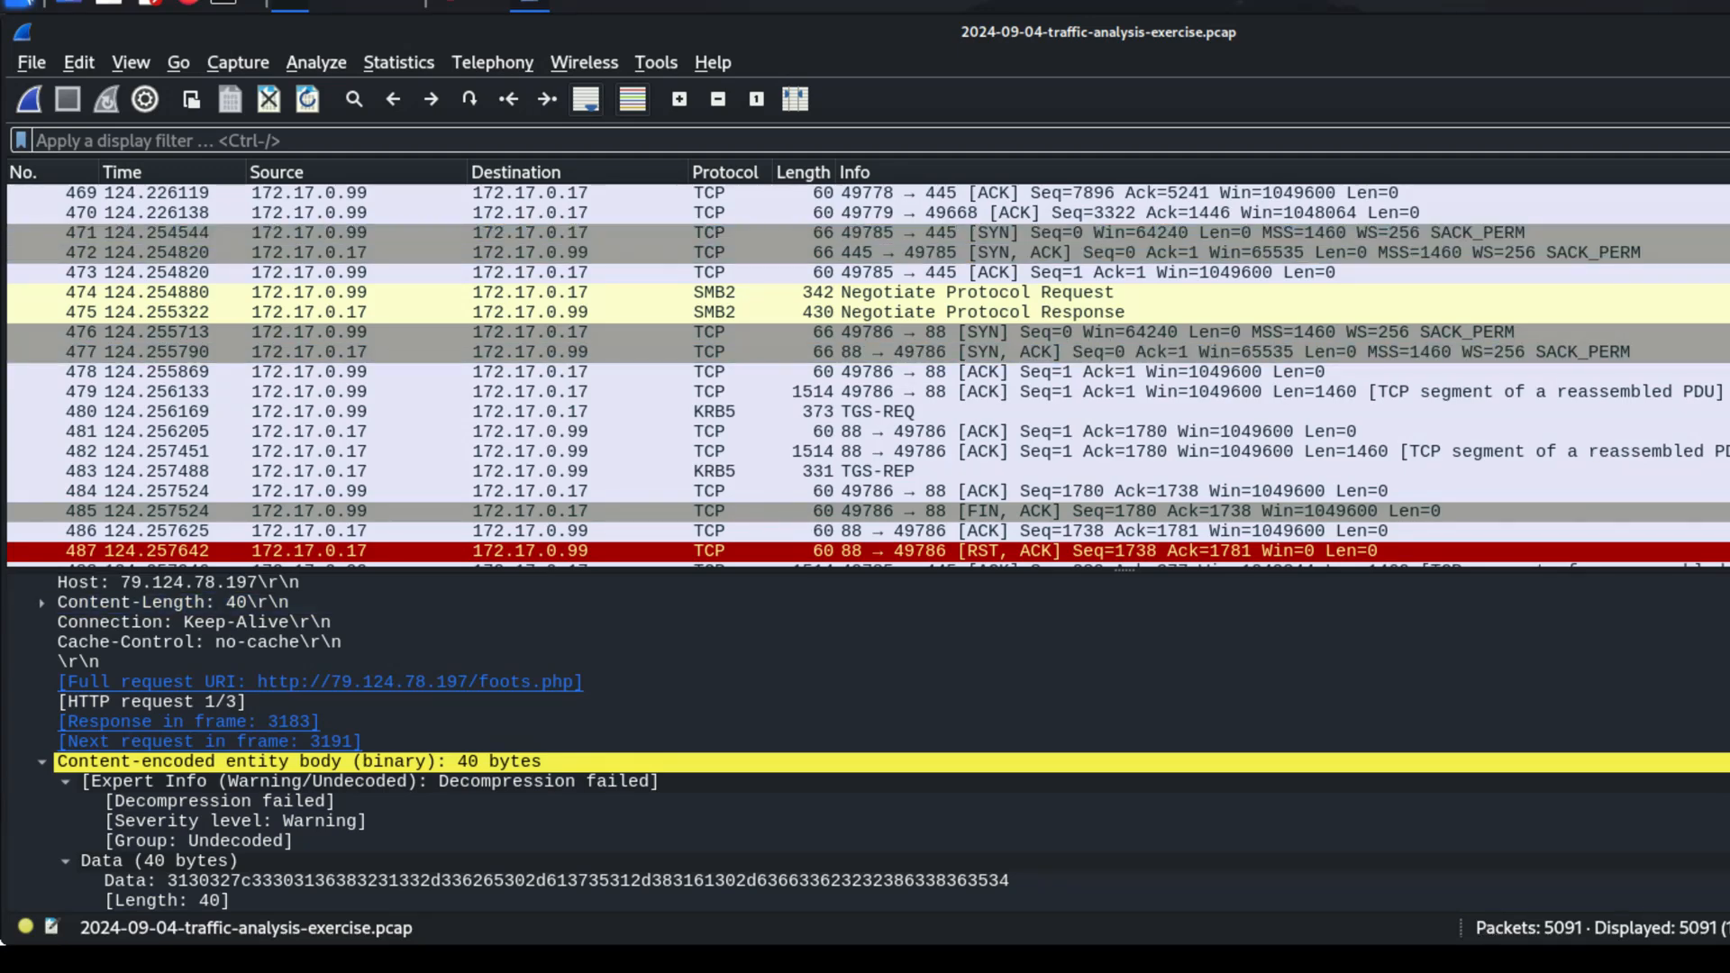
{"action": "left_click", "coordinate": [1729, 2]}
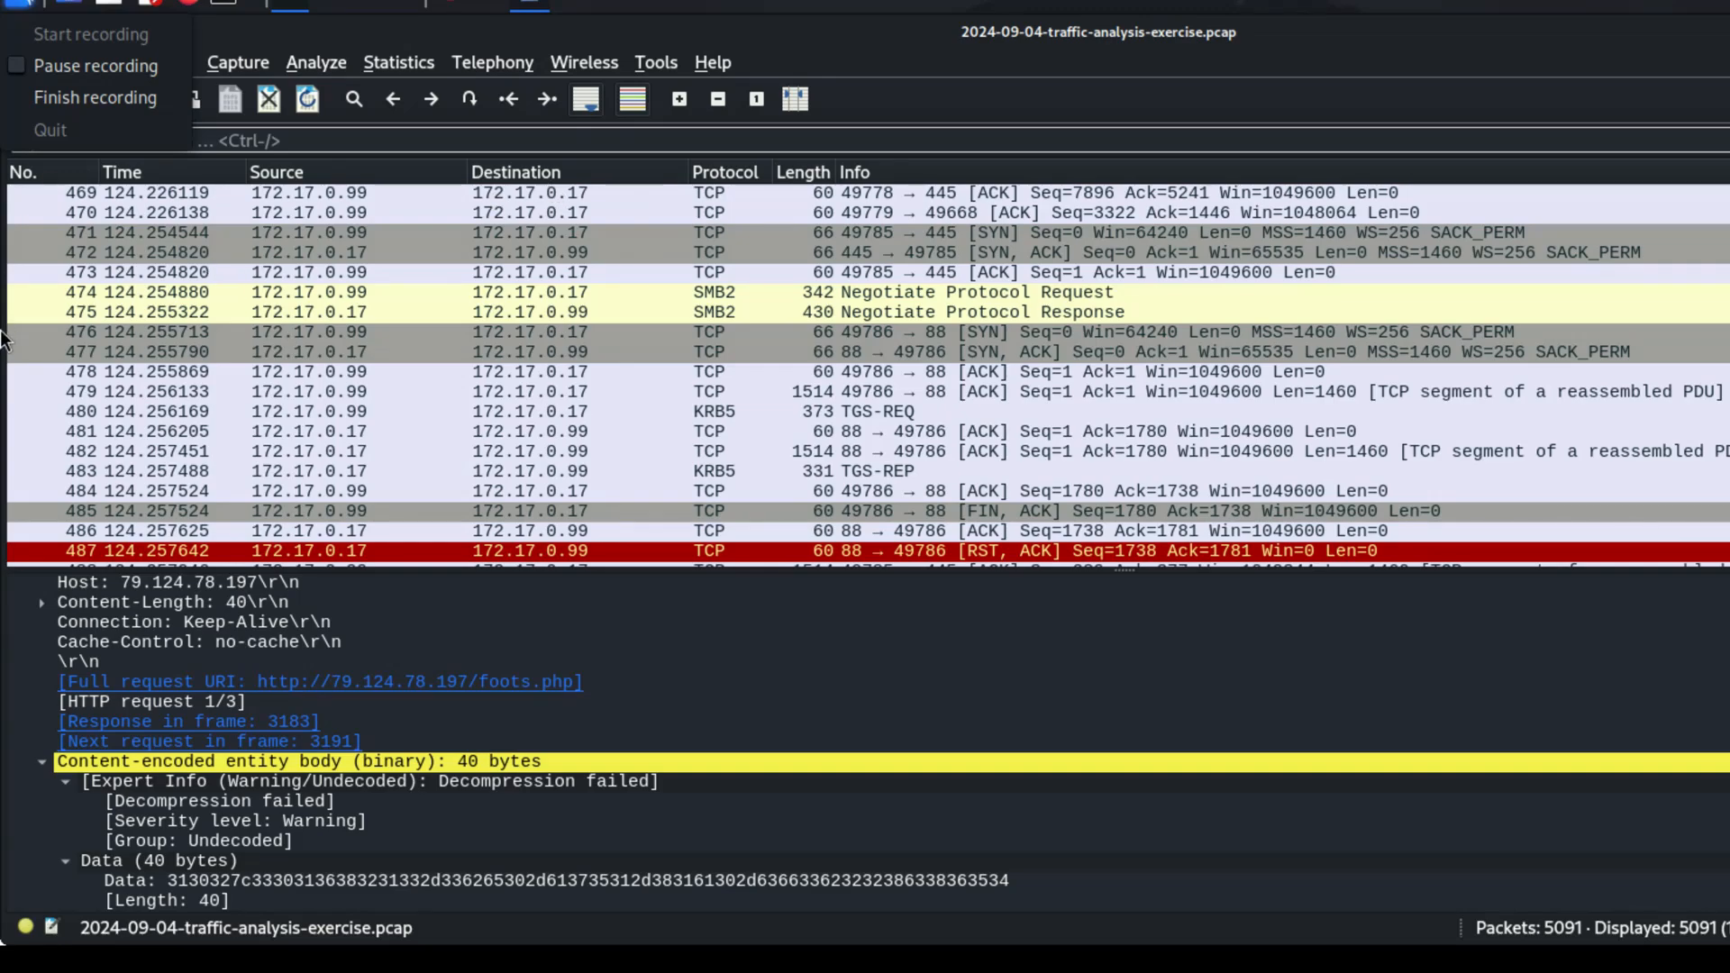